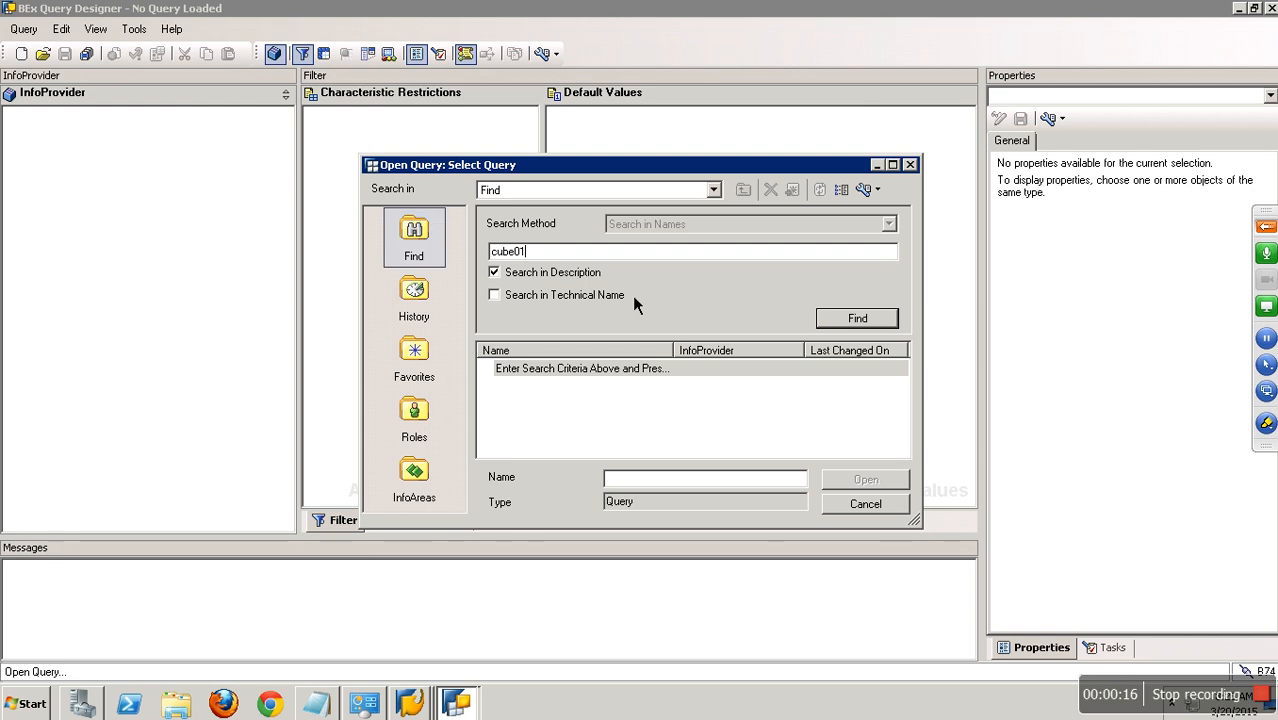
- Search for cube01 in technical names as well, open the CUBE01_SIMPLE query and show its rows and columns layout
click(596, 298)
click(876, 319)
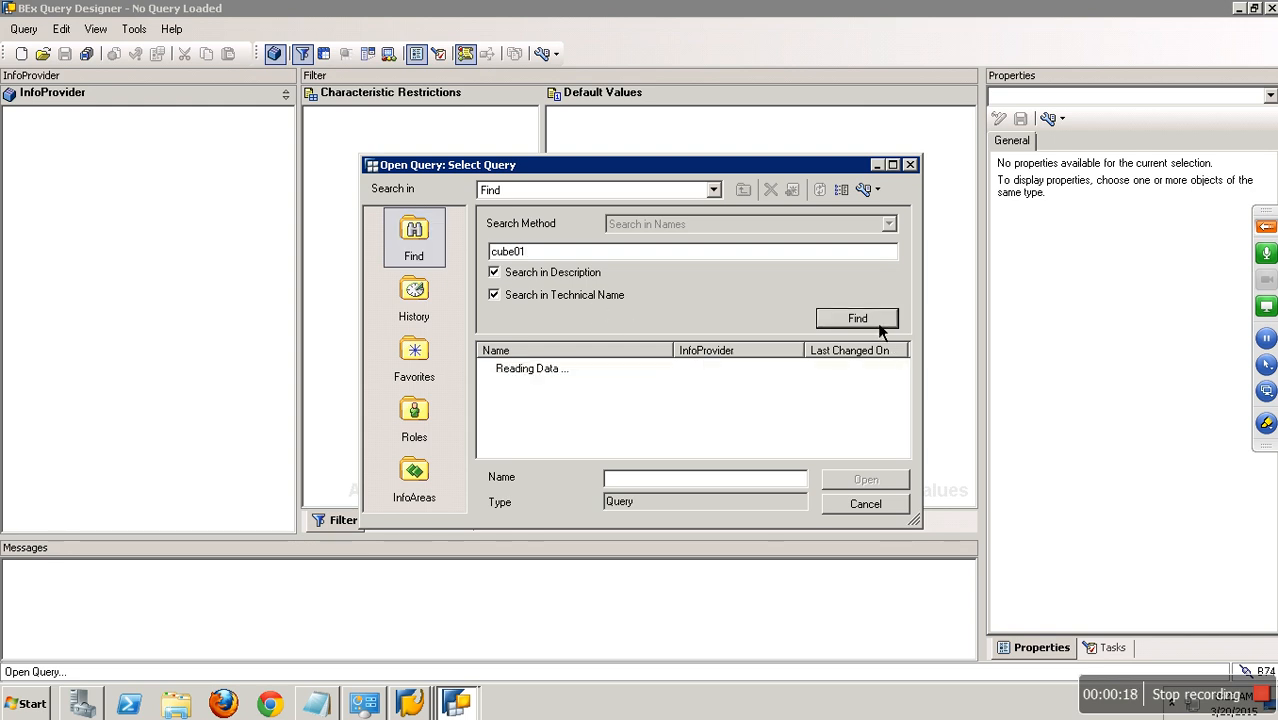
double_click(542, 374)
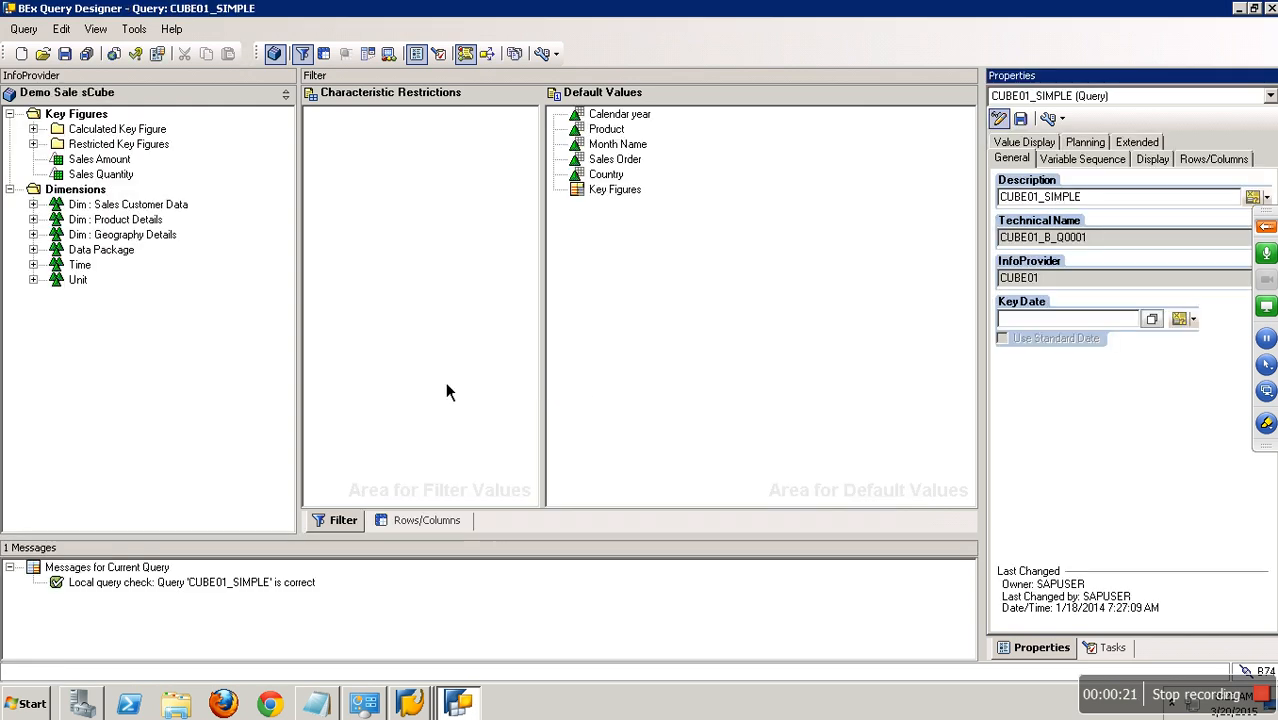
click(410, 524)
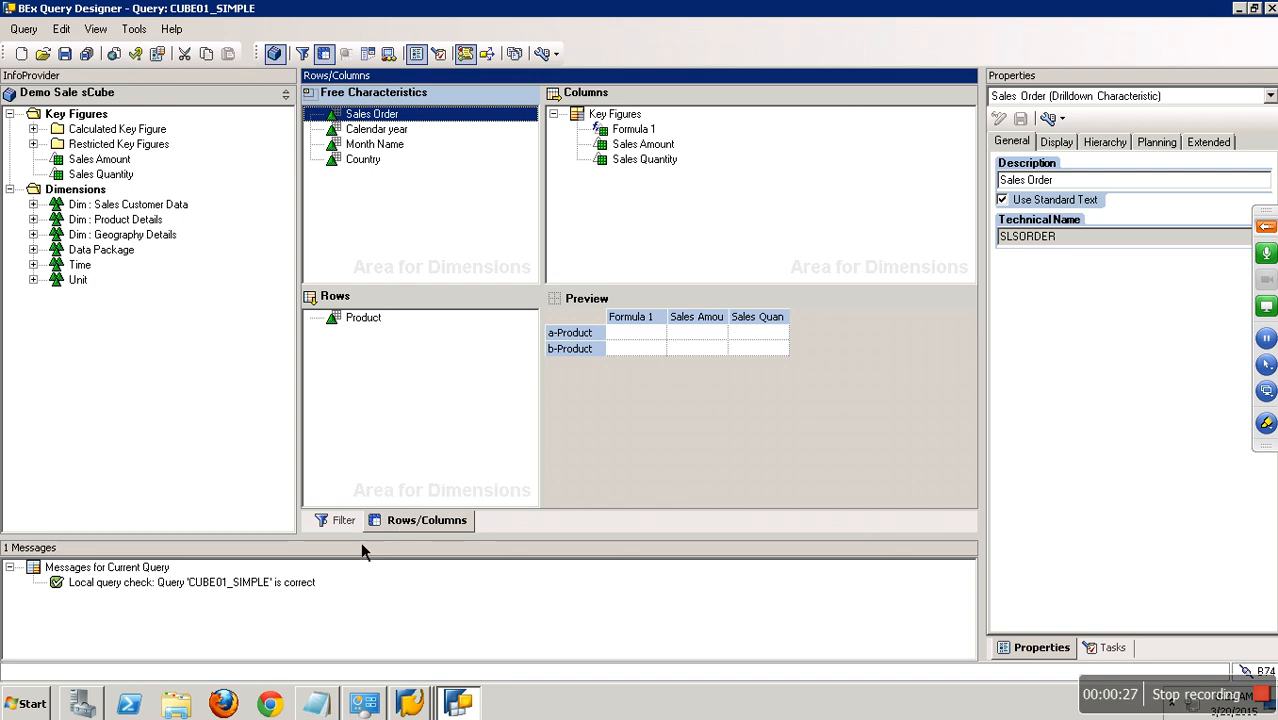
- Switch to the Notepad notes and add the topic "- CKF / New Formula" below the New Selection / RKF line
click(336, 705)
click(794, 485)
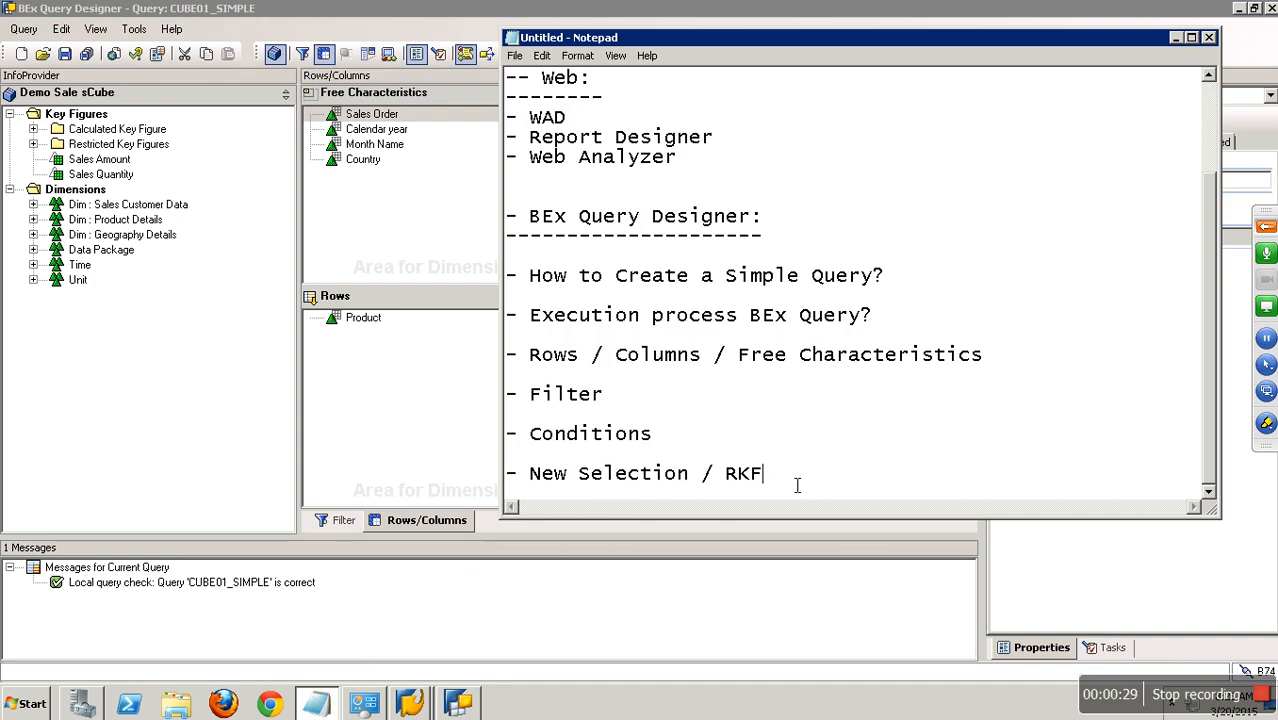
key(Return)
key(Return)
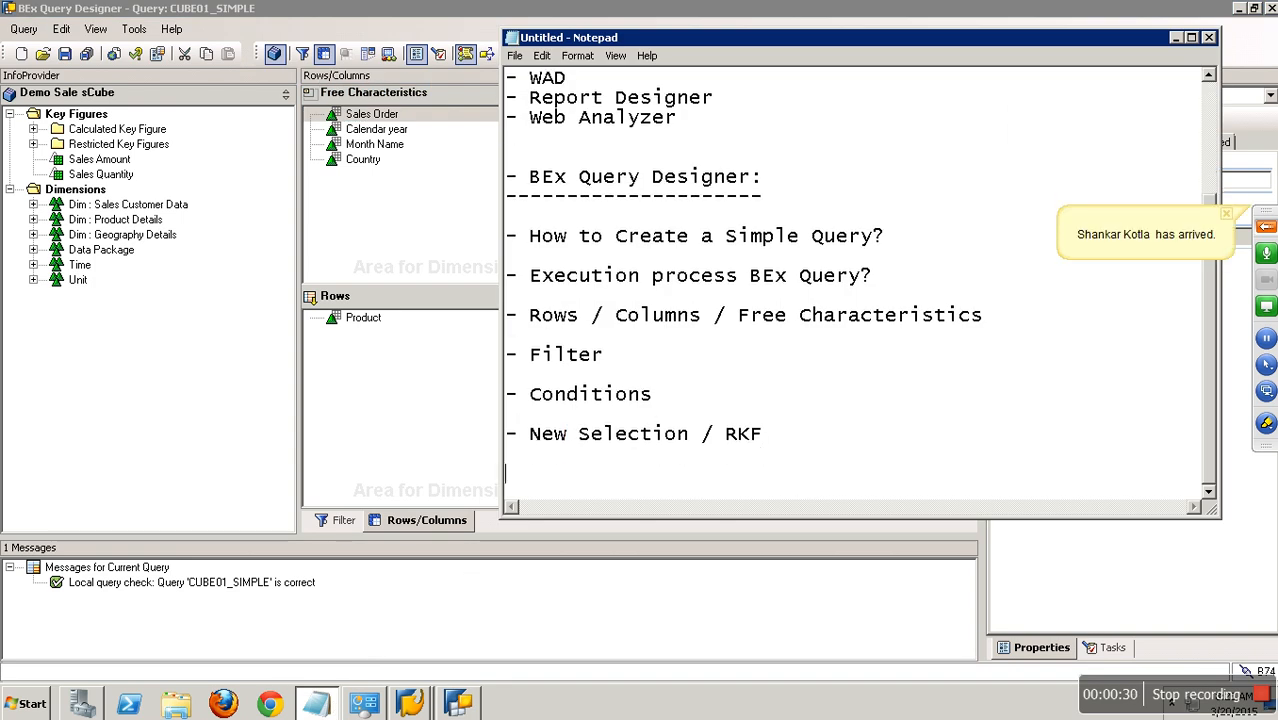
text(- )
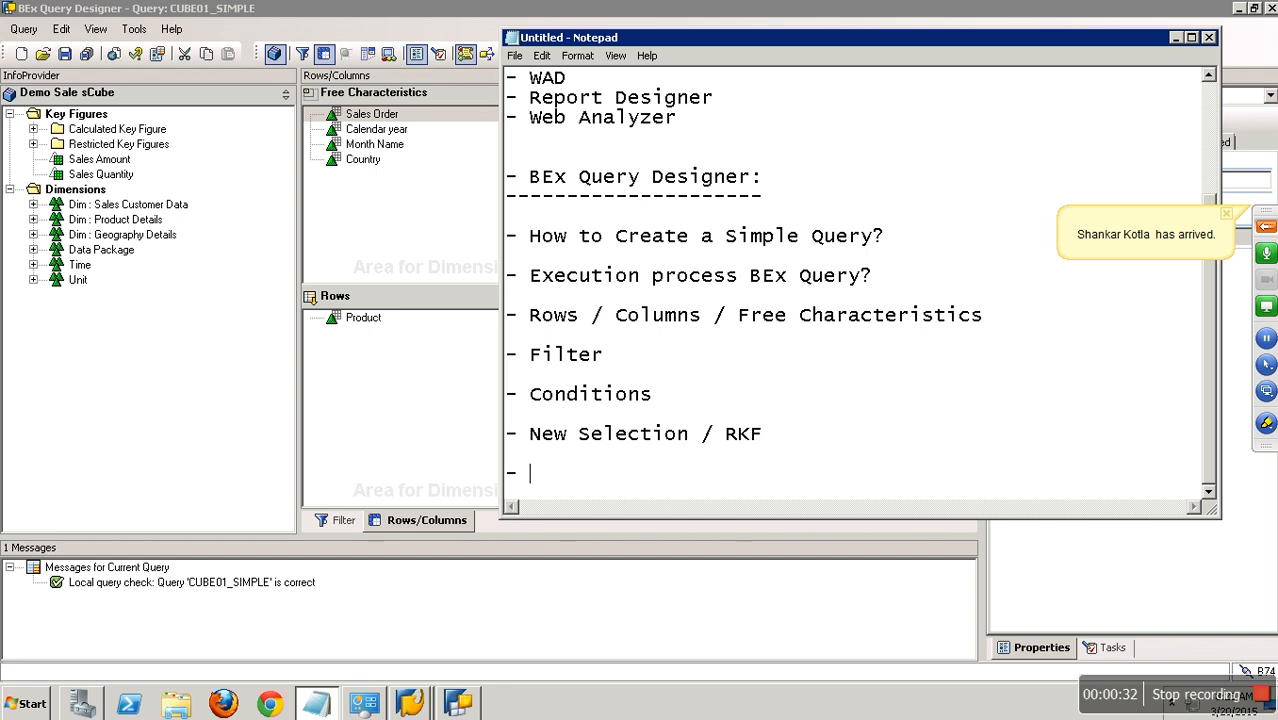
text(CKF /)
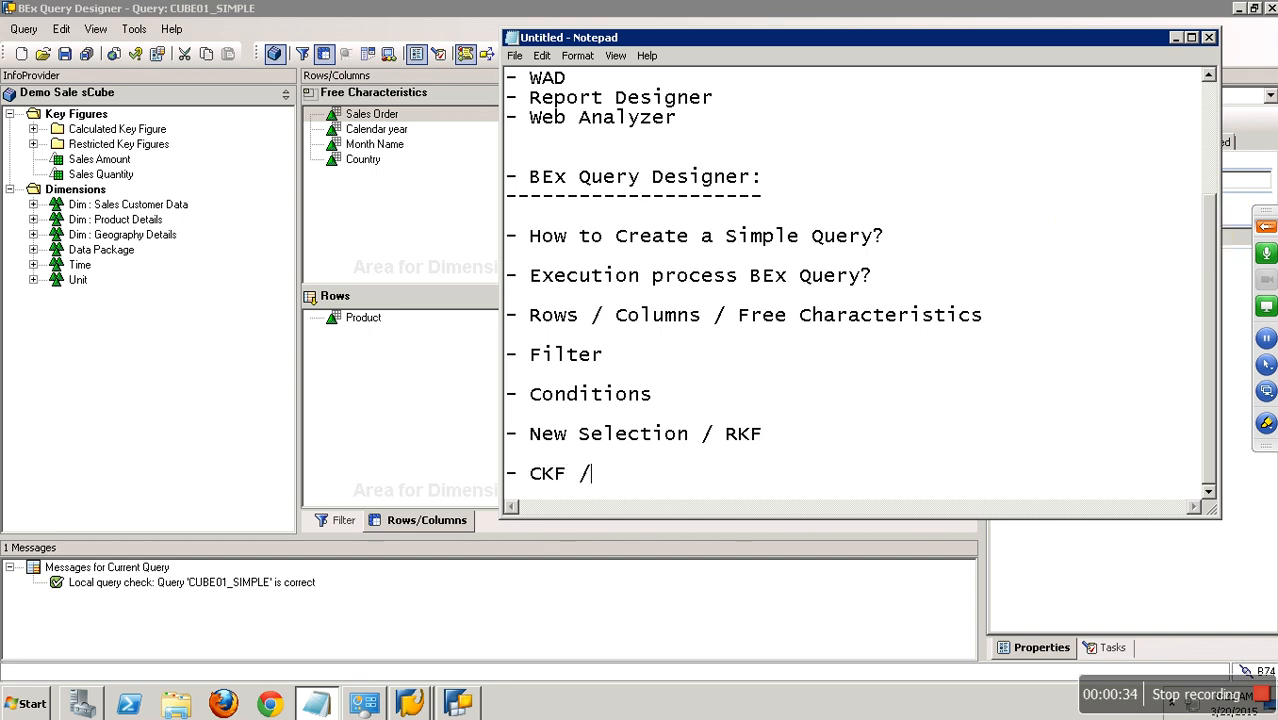
text( New Formula)
key(Return)
key(Return)
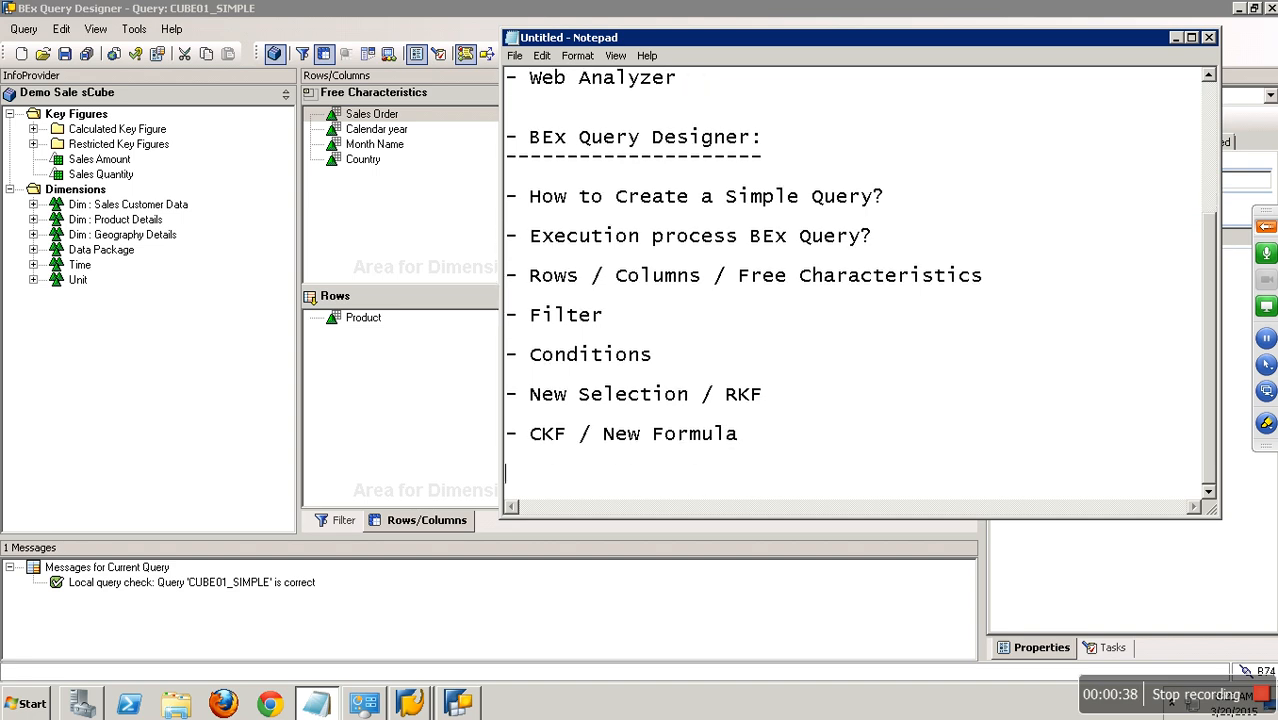
- Add the topic "- Structures" as the last line of the notes
text(- Structires)
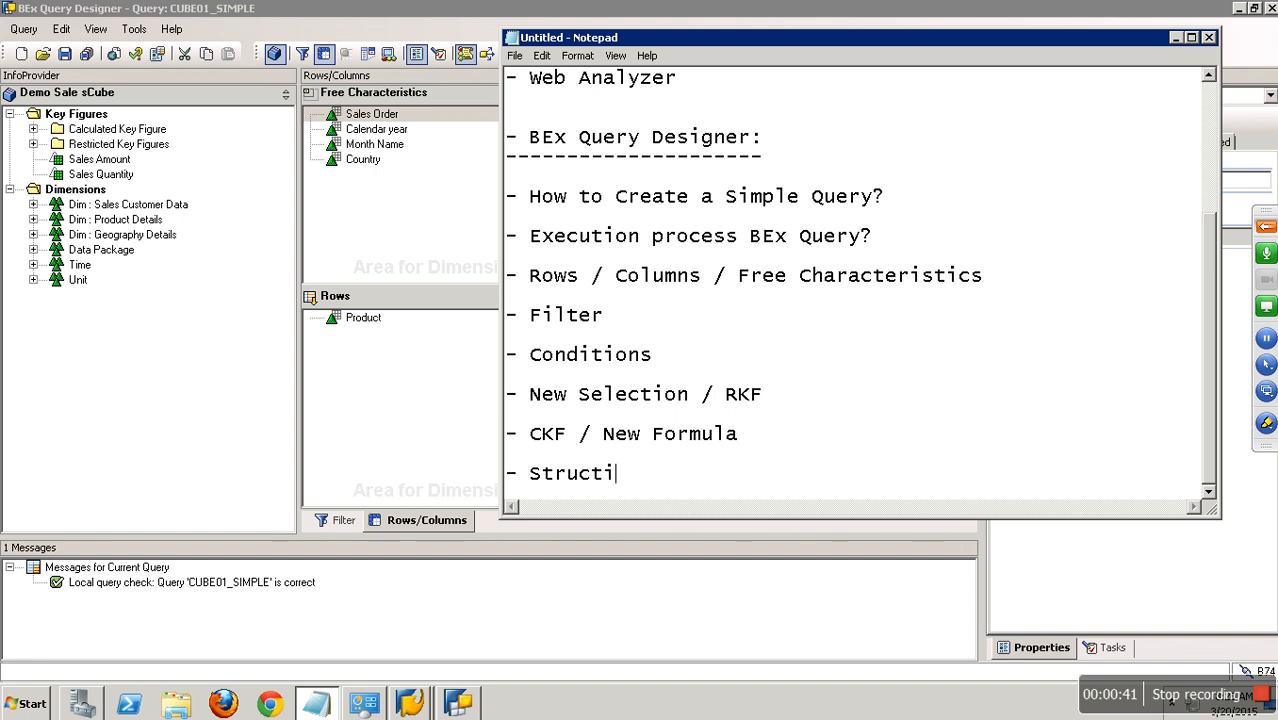
key(BackSpace)
key(BackSpace)
key(BackSpace)
key(BackSpace)
key(BackSpace)
text(tures)
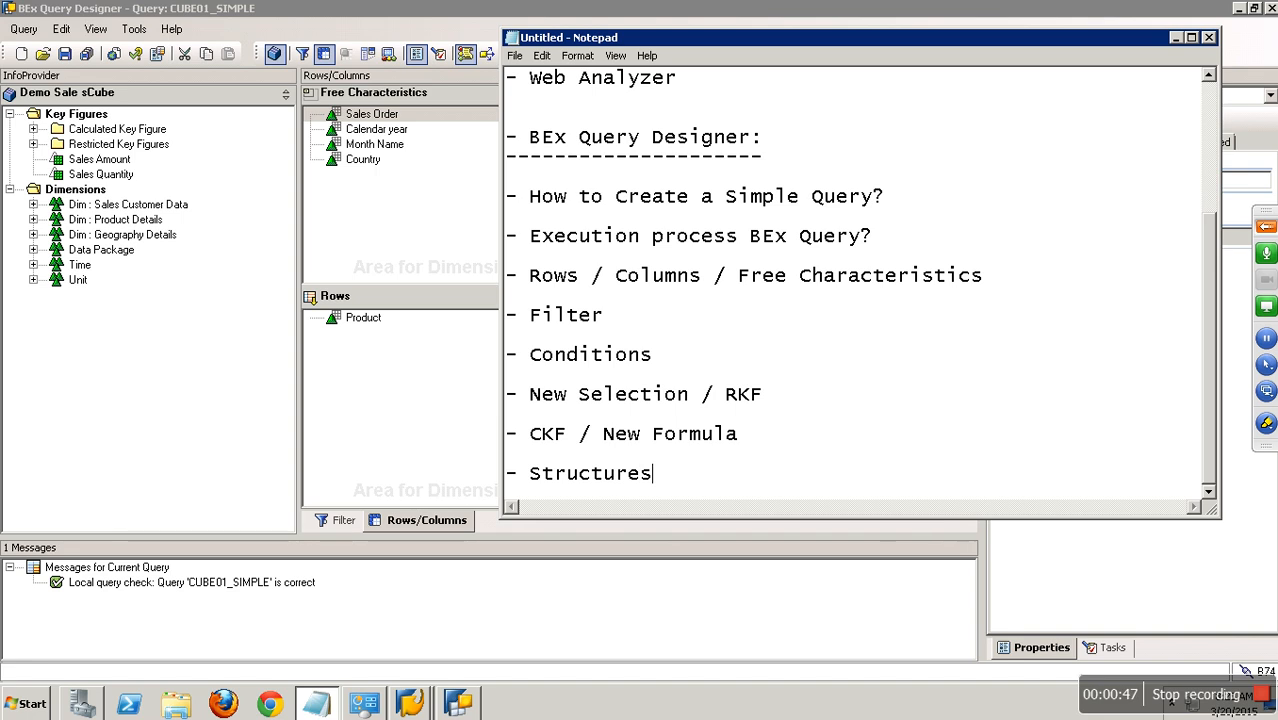
- Switch back to BEx Query Designer, check the key figures in the columns, and remove Product from the rows
click(432, 415)
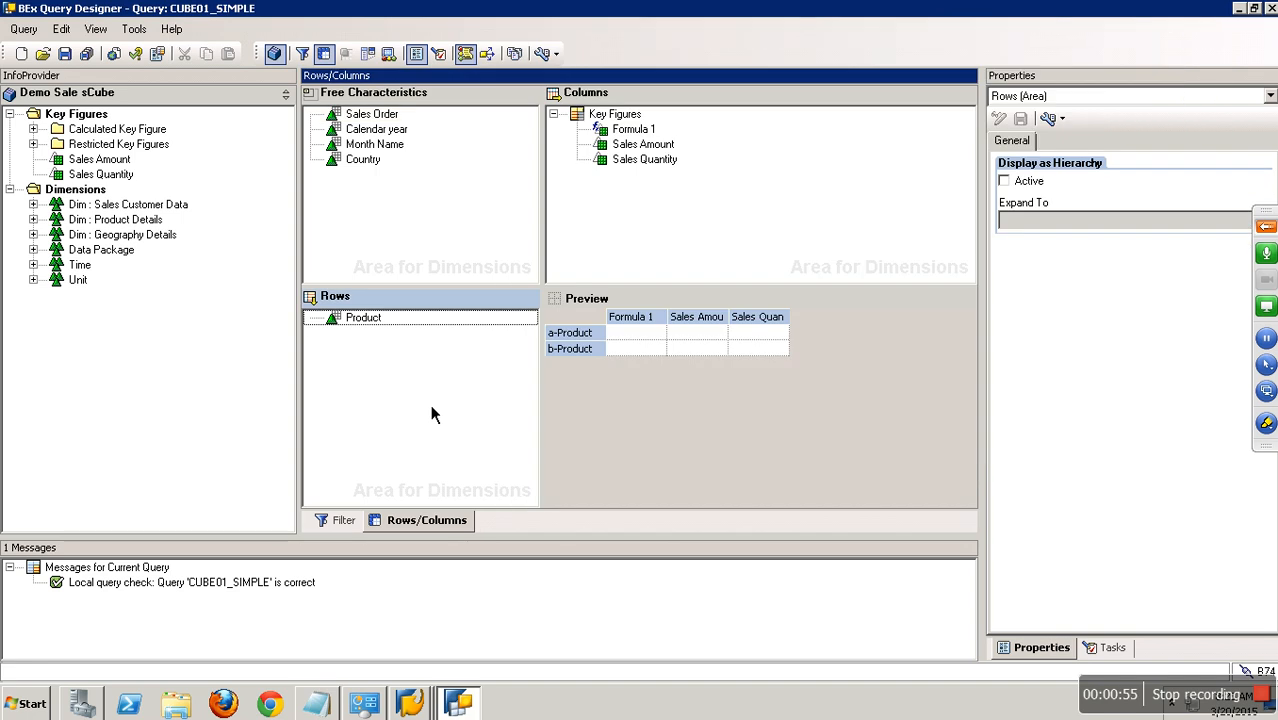
click(625, 128)
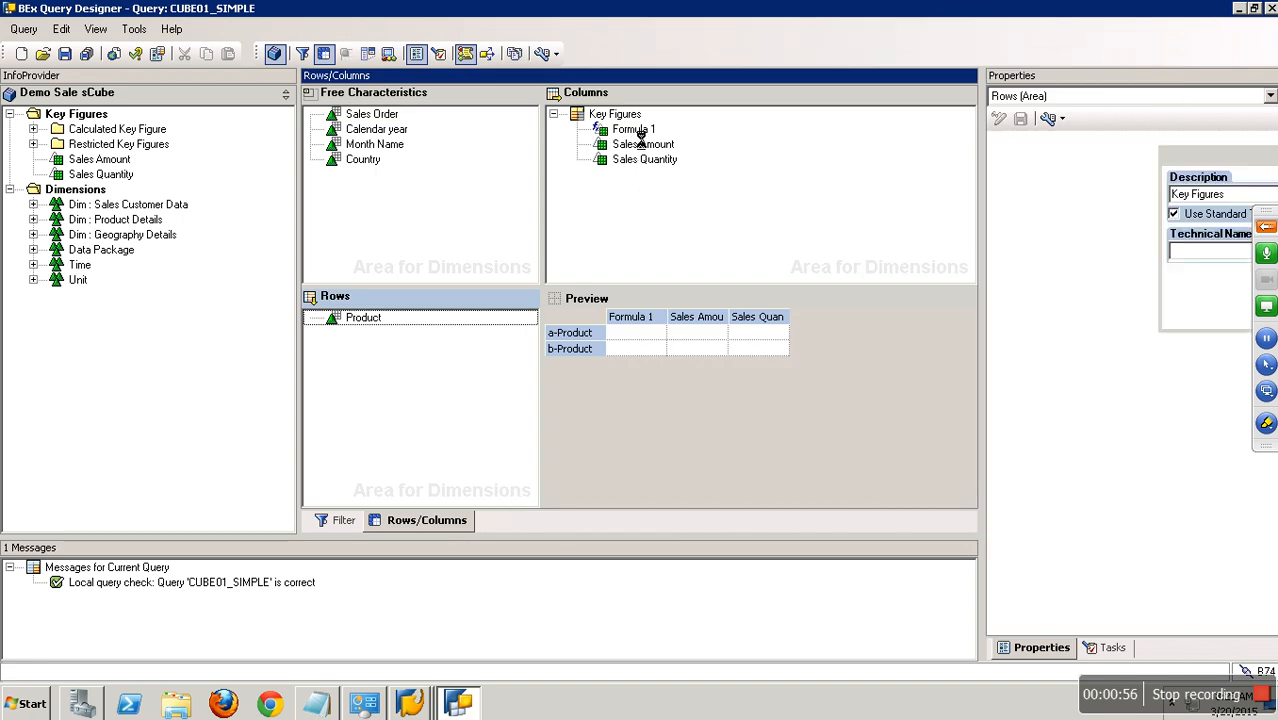
click(644, 146)
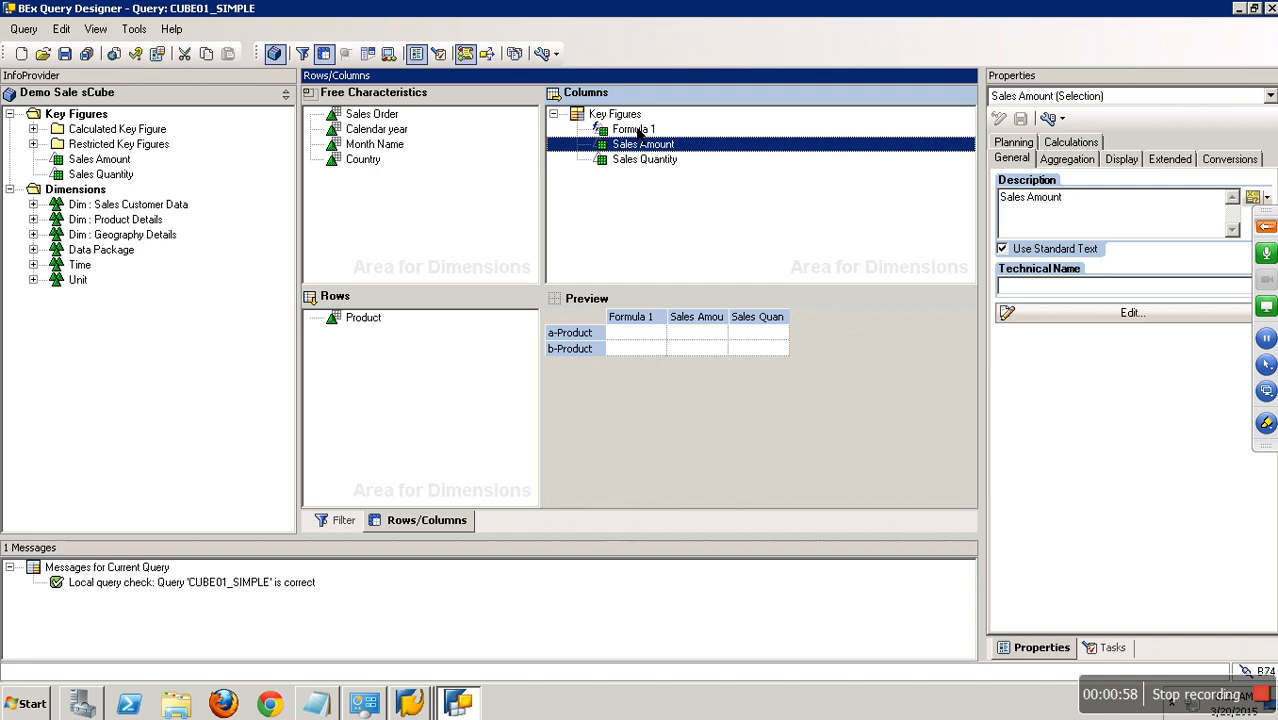
click(637, 131)
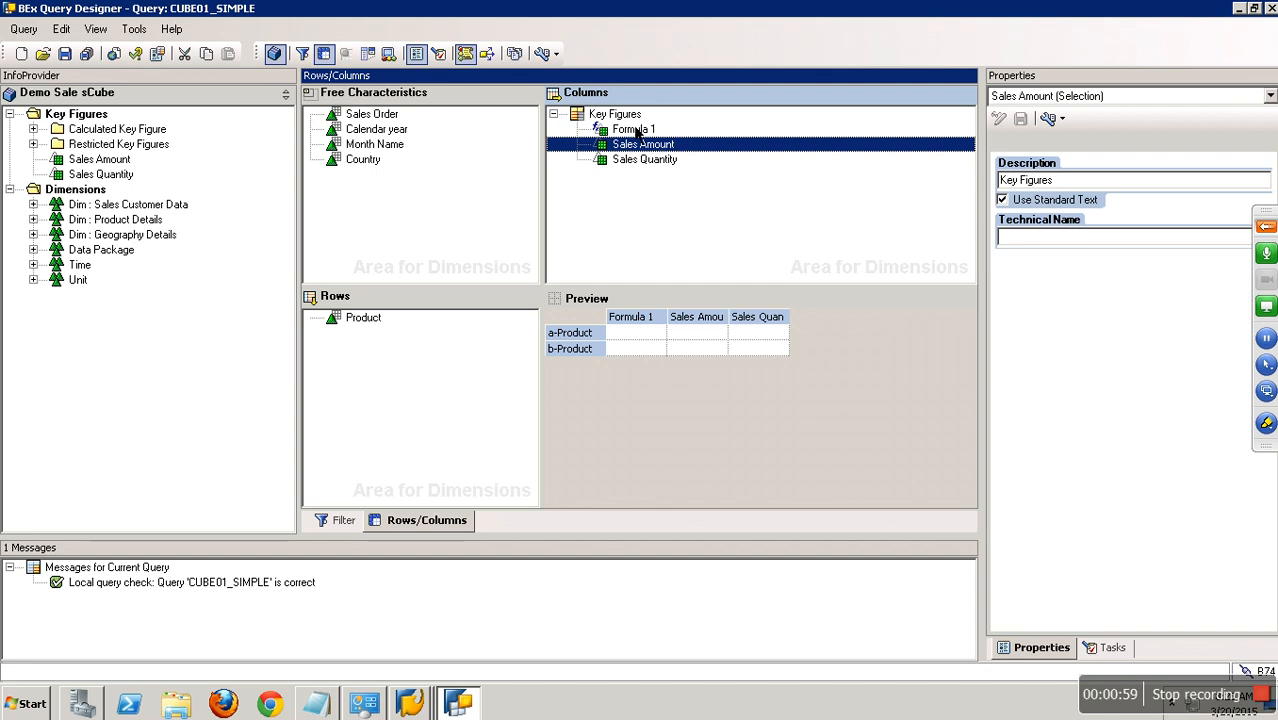
click(368, 320)
drag(369, 326, 248, 354)
- Create a new structure in the rows containing two new selections and one new formula
right_click(417, 354)
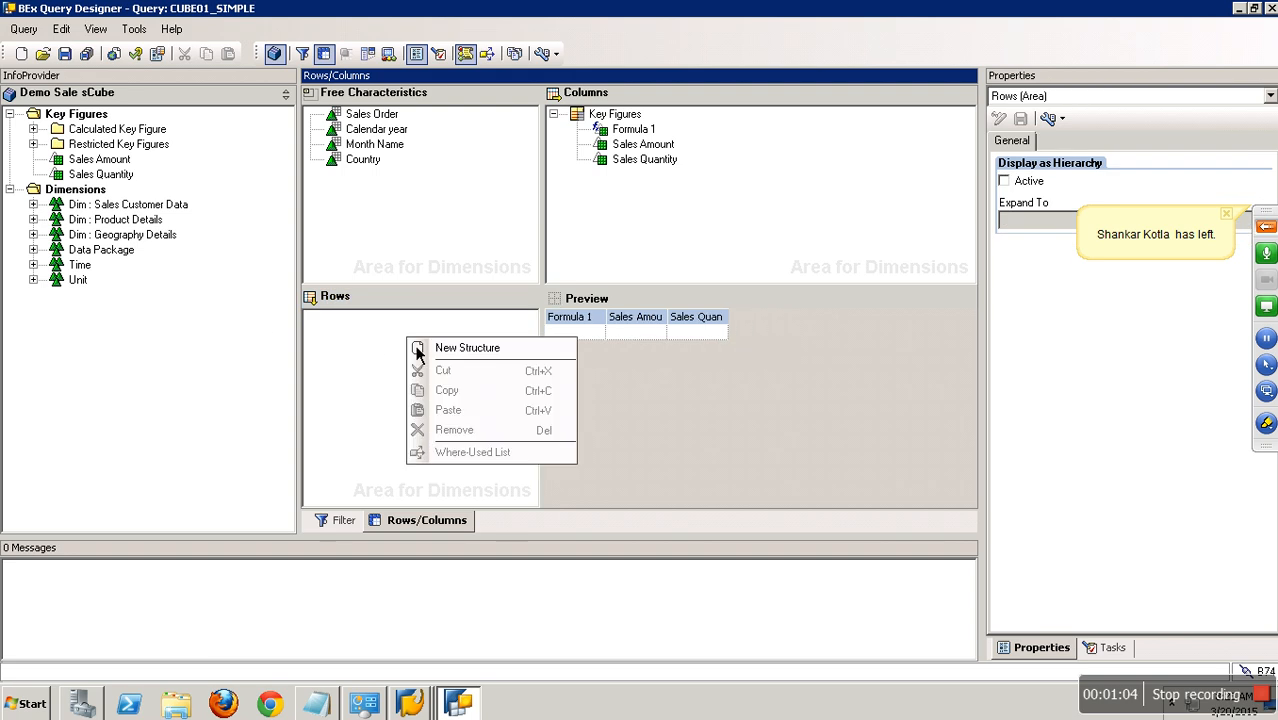
click(477, 358)
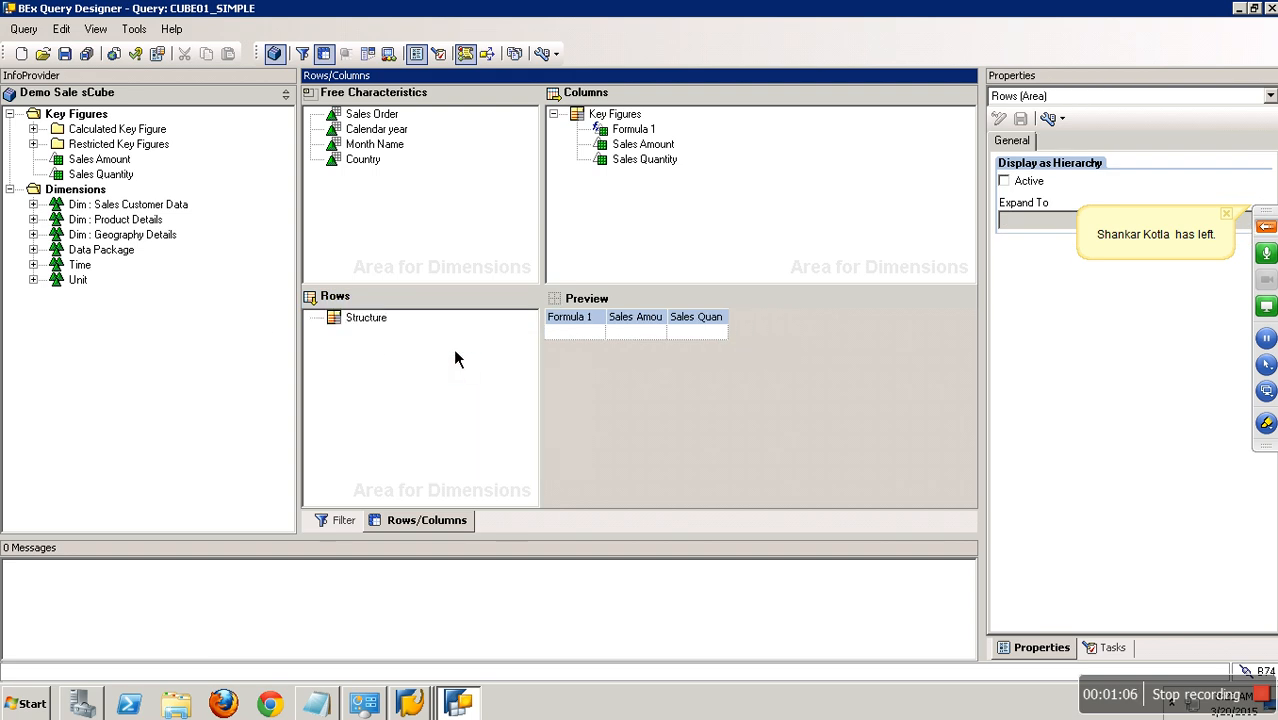
click(383, 326)
right_click(356, 319)
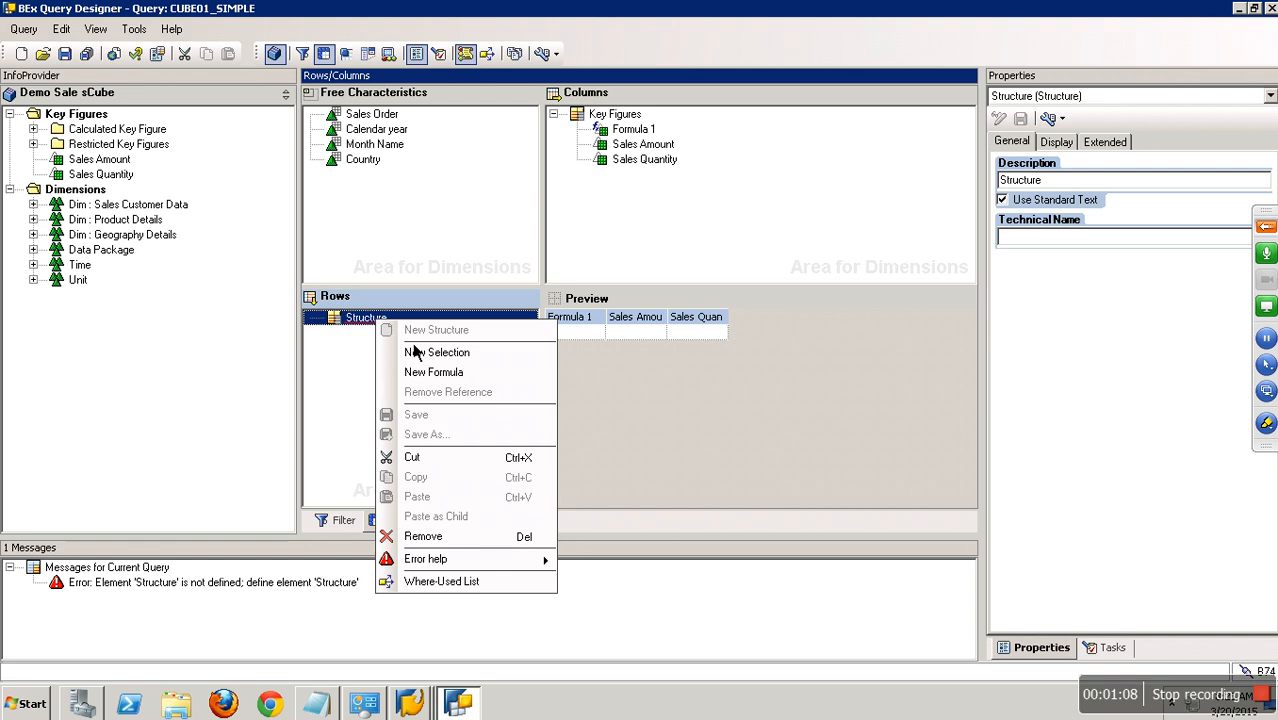
click(440, 350)
right_click(360, 325)
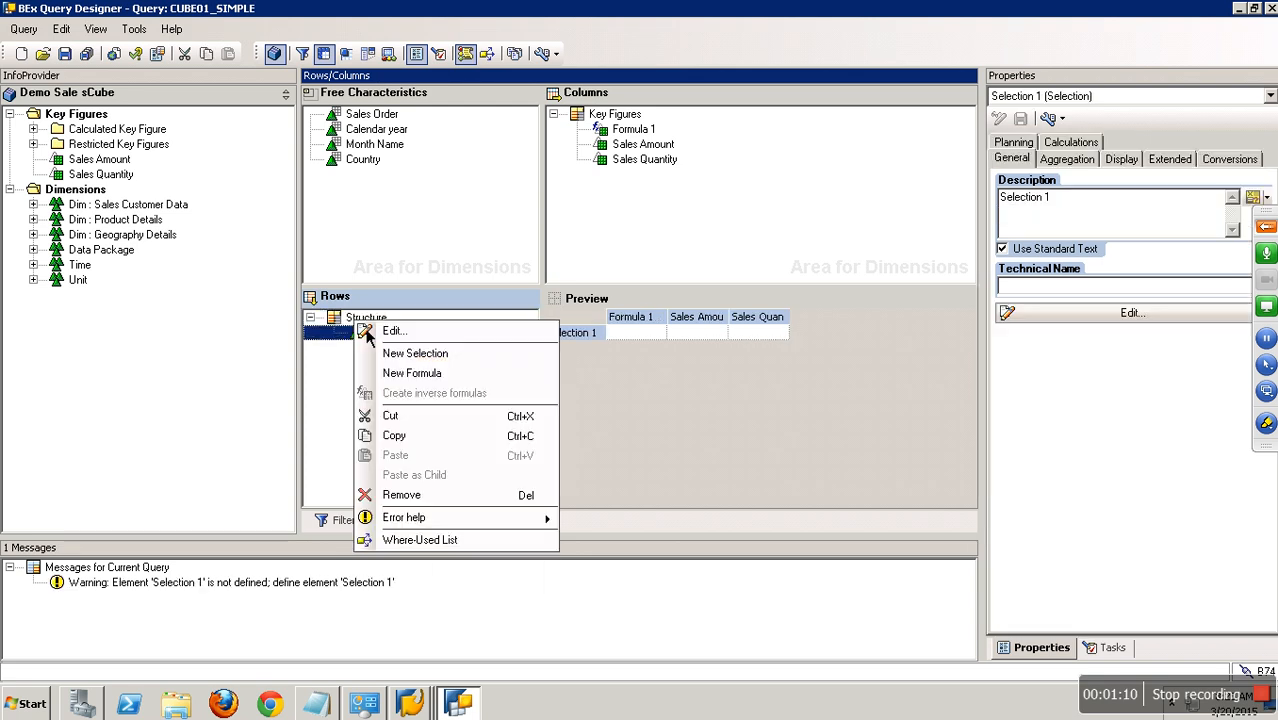
click(412, 360)
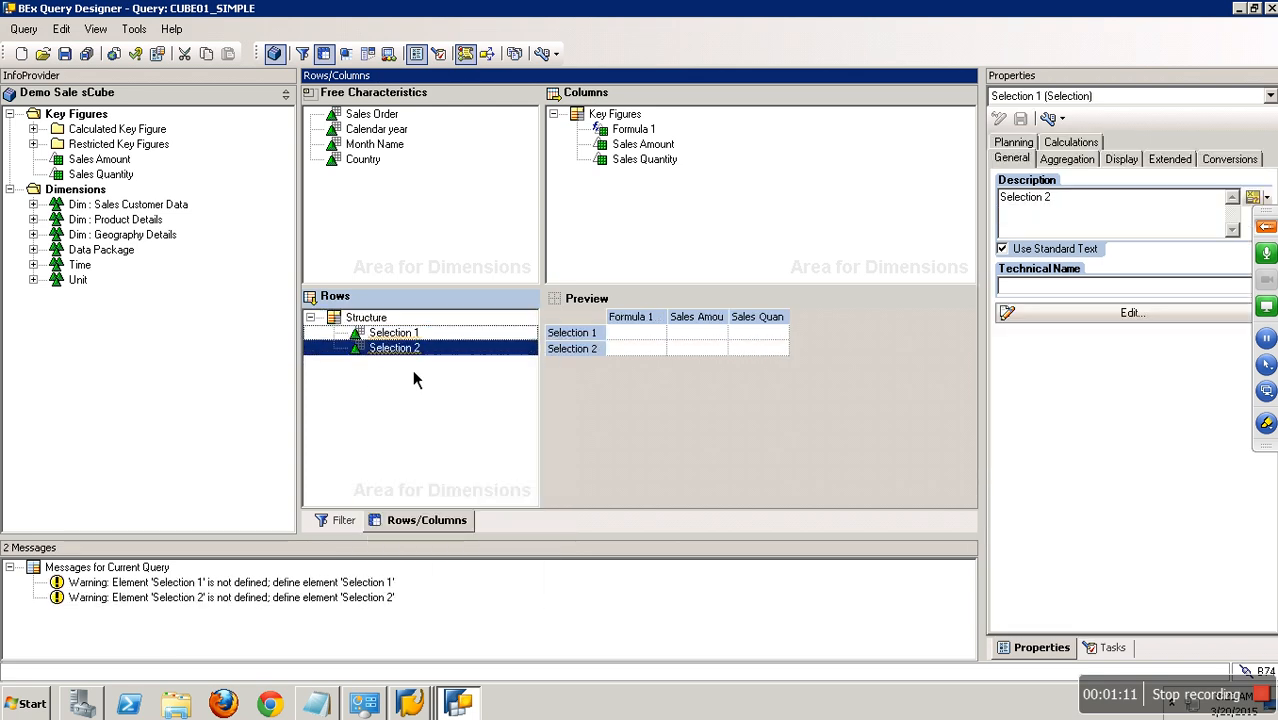
right_click(385, 323)
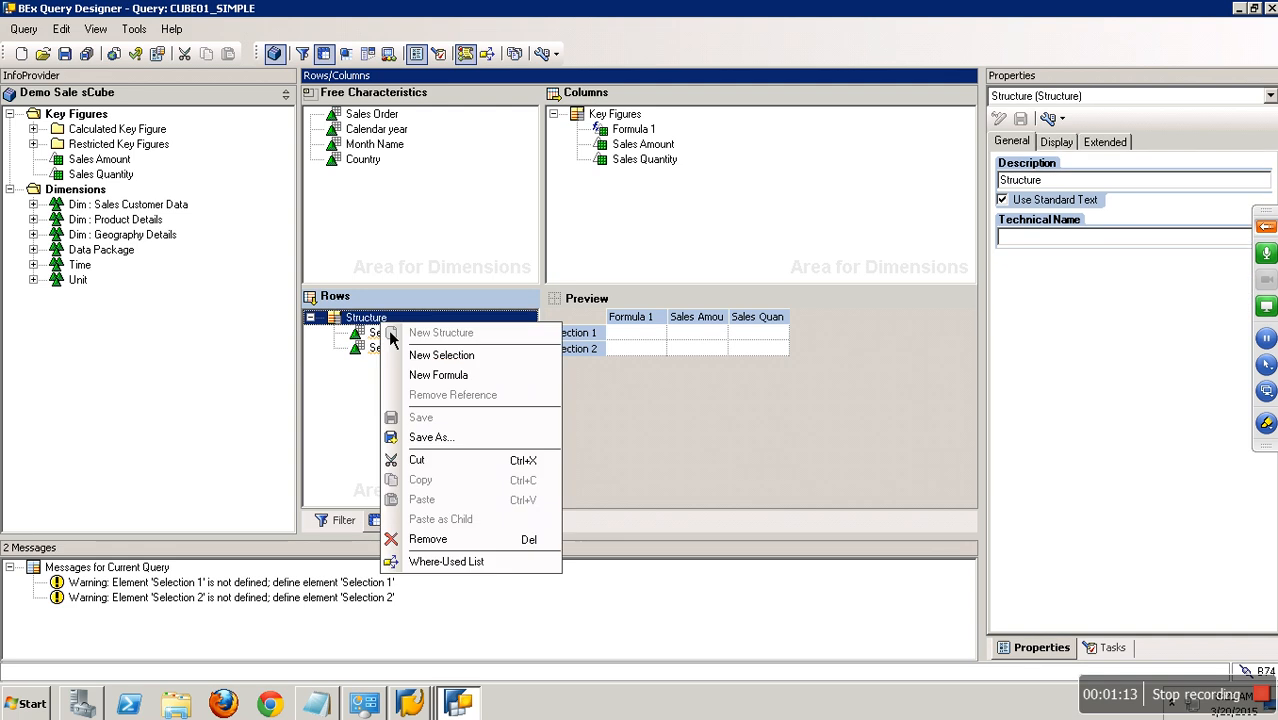
click(432, 375)
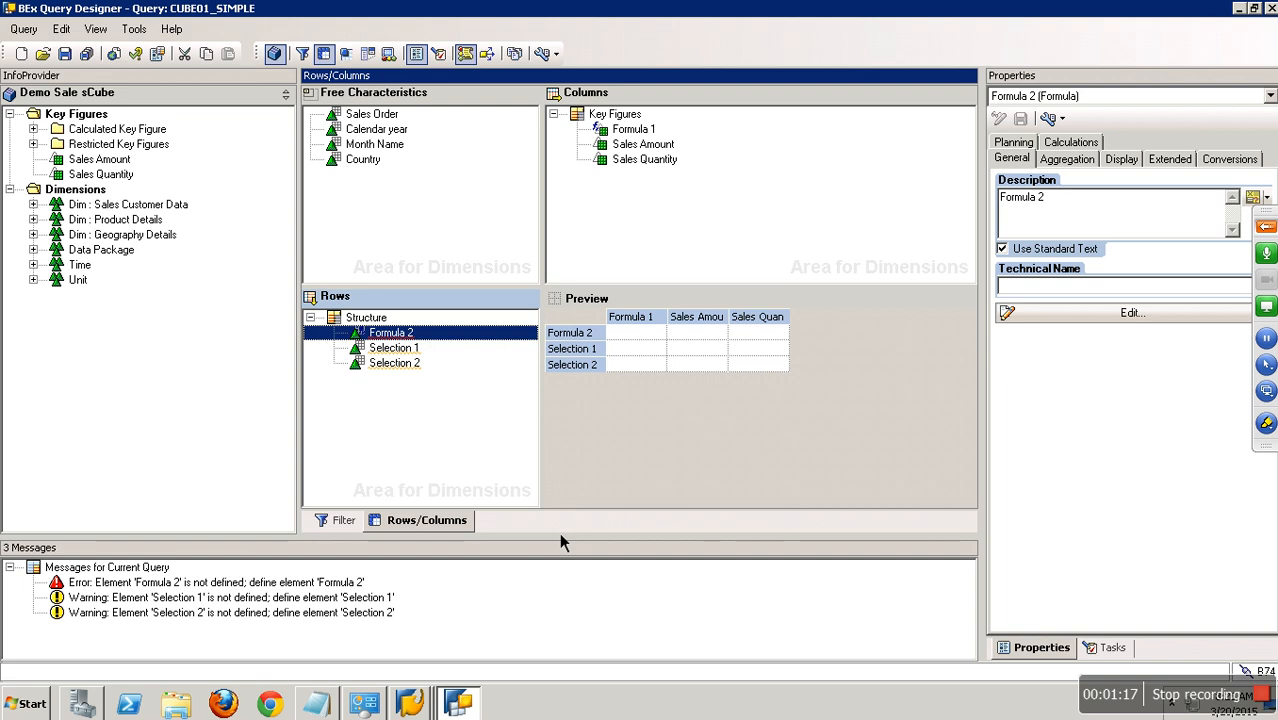
- Save the rows structure for reuse with its default description and technical name, and expand the Without Key Figures folder under Structures
right_click(368, 318)
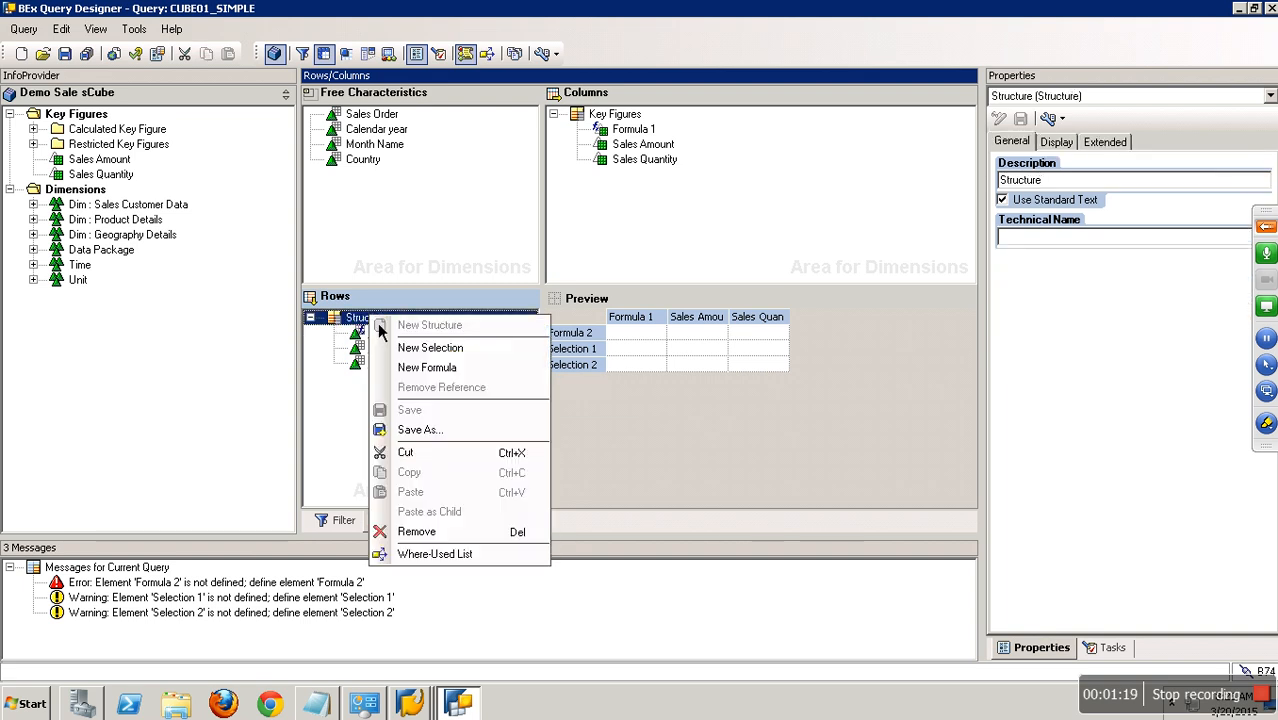
click(437, 430)
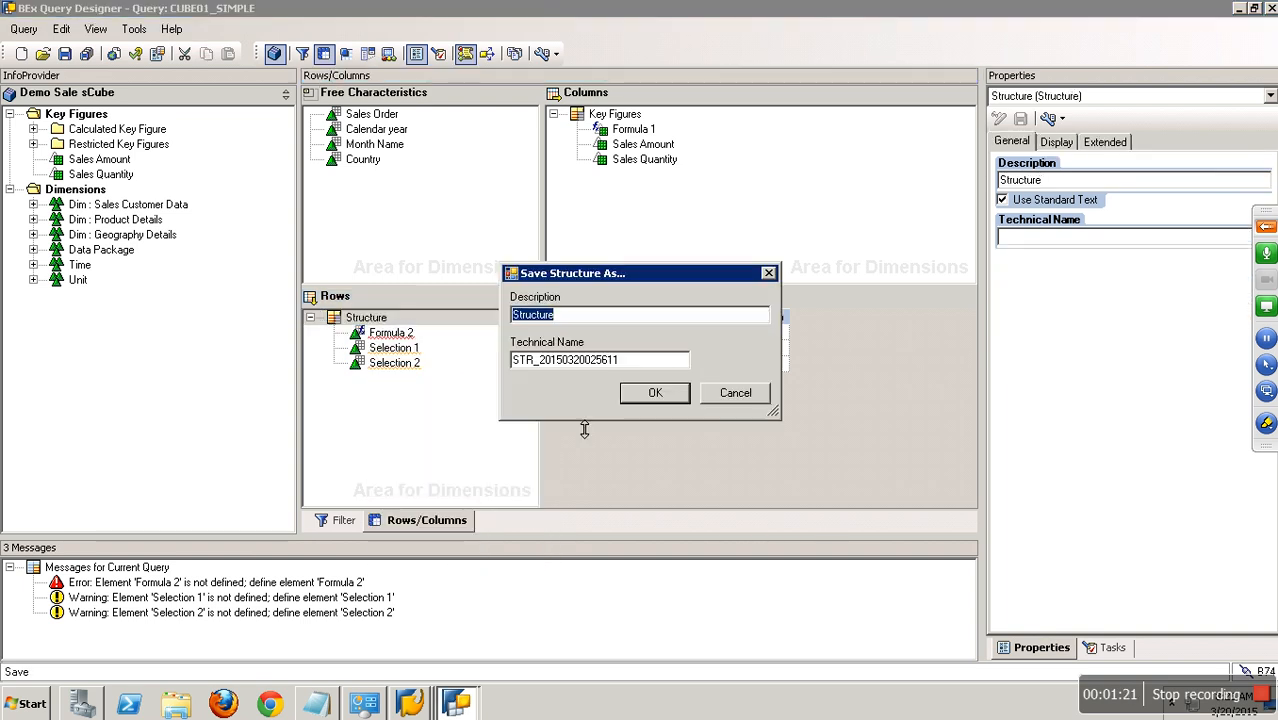
click(660, 392)
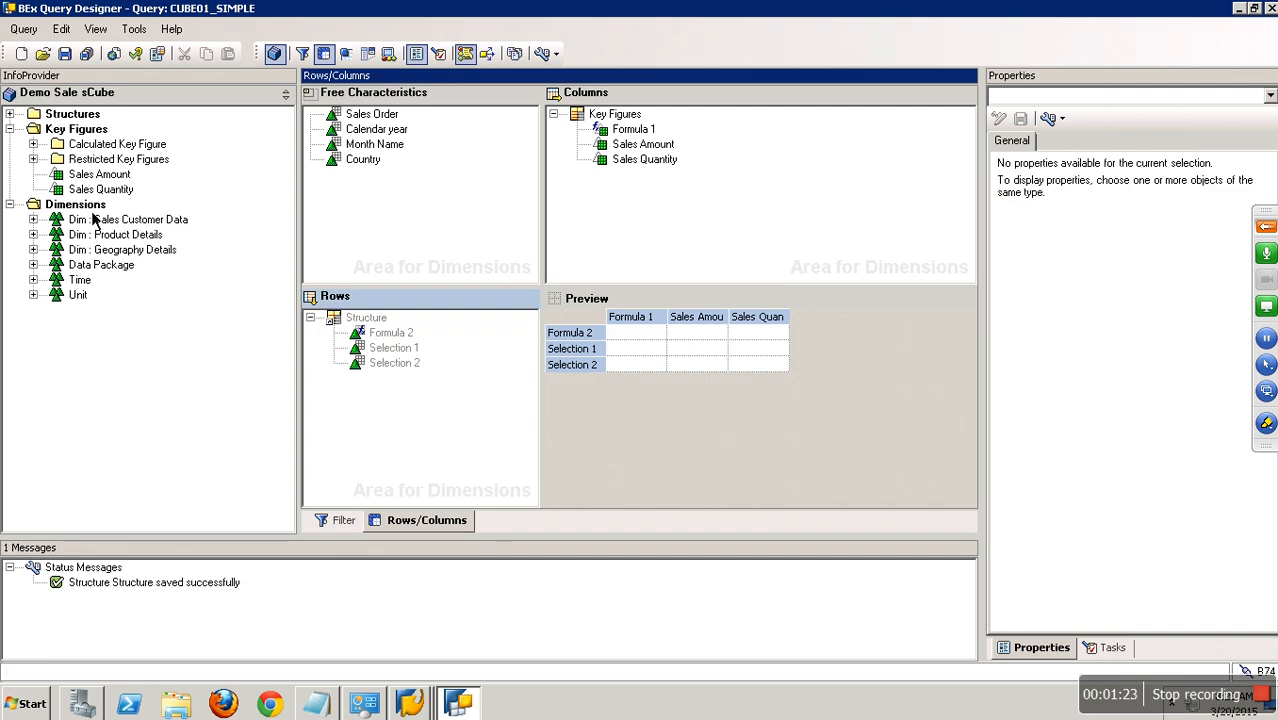
click(10, 114)
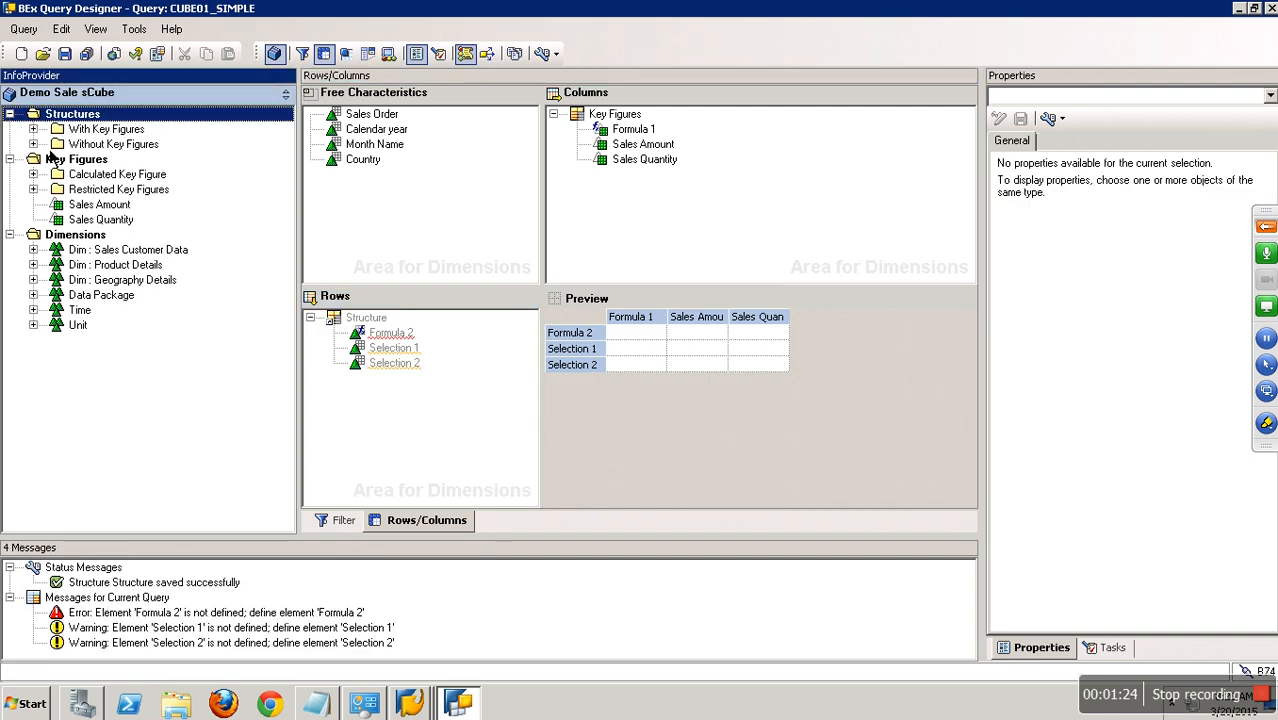
click(44, 146)
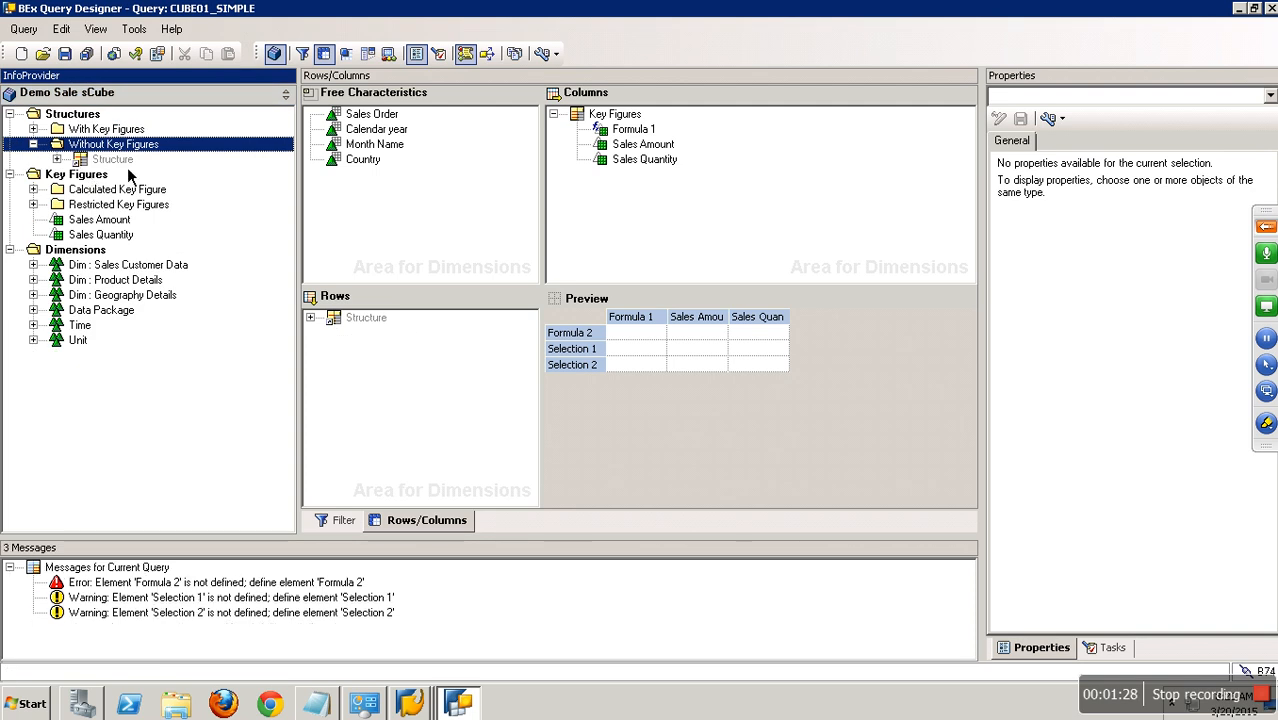
- Replace the structure in the rows with the saved one from Without Key Figures, and remove it from the rows again
drag(371, 319, 173, 294)
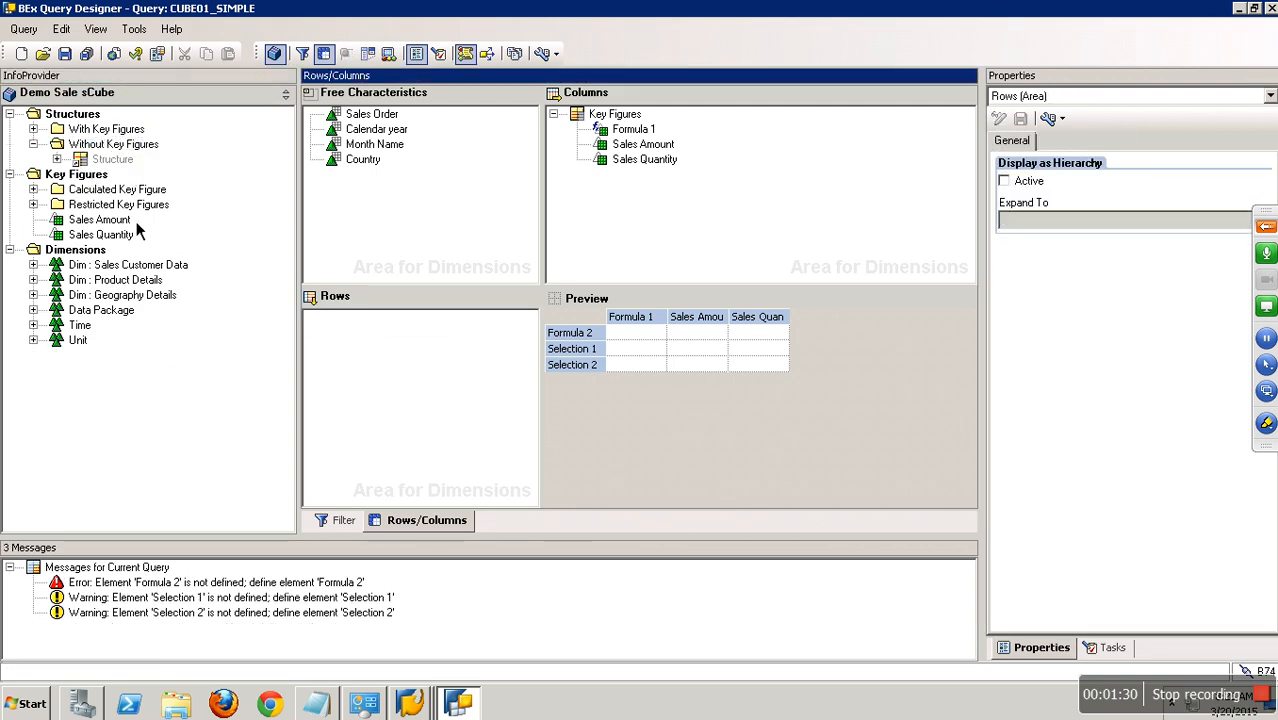
drag(112, 159, 410, 366)
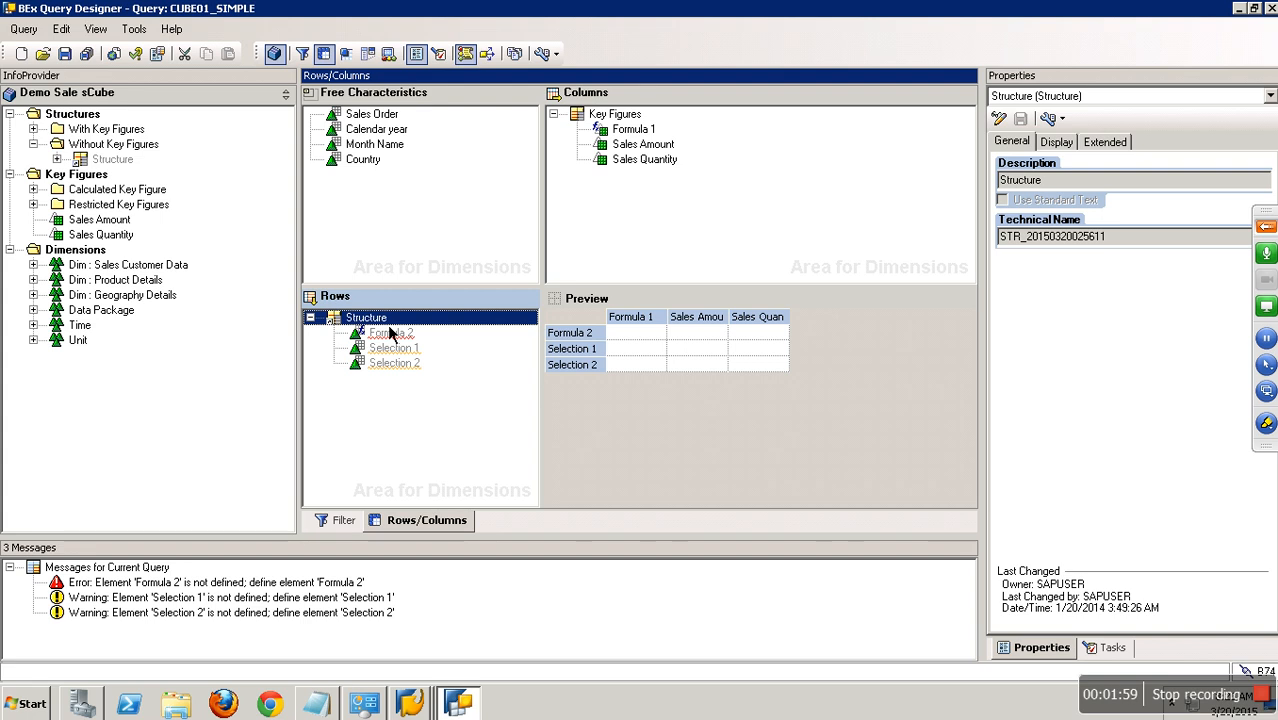
right_click(390, 333)
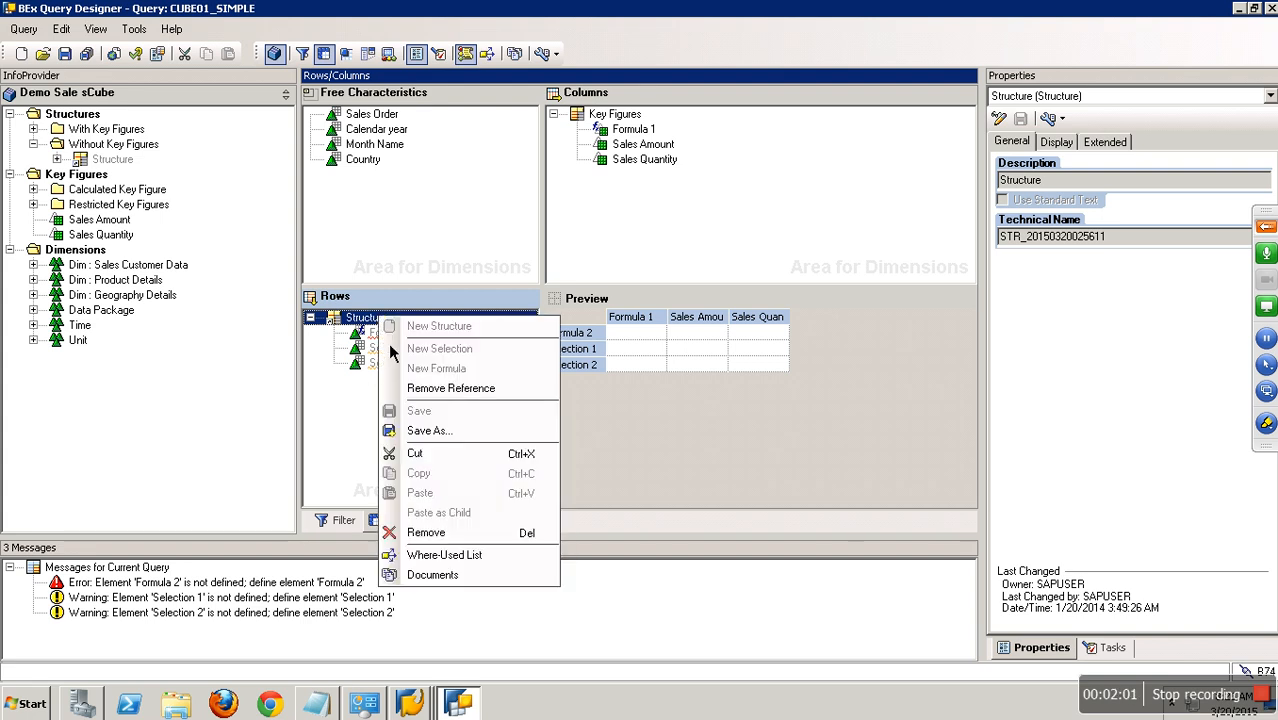
click(445, 534)
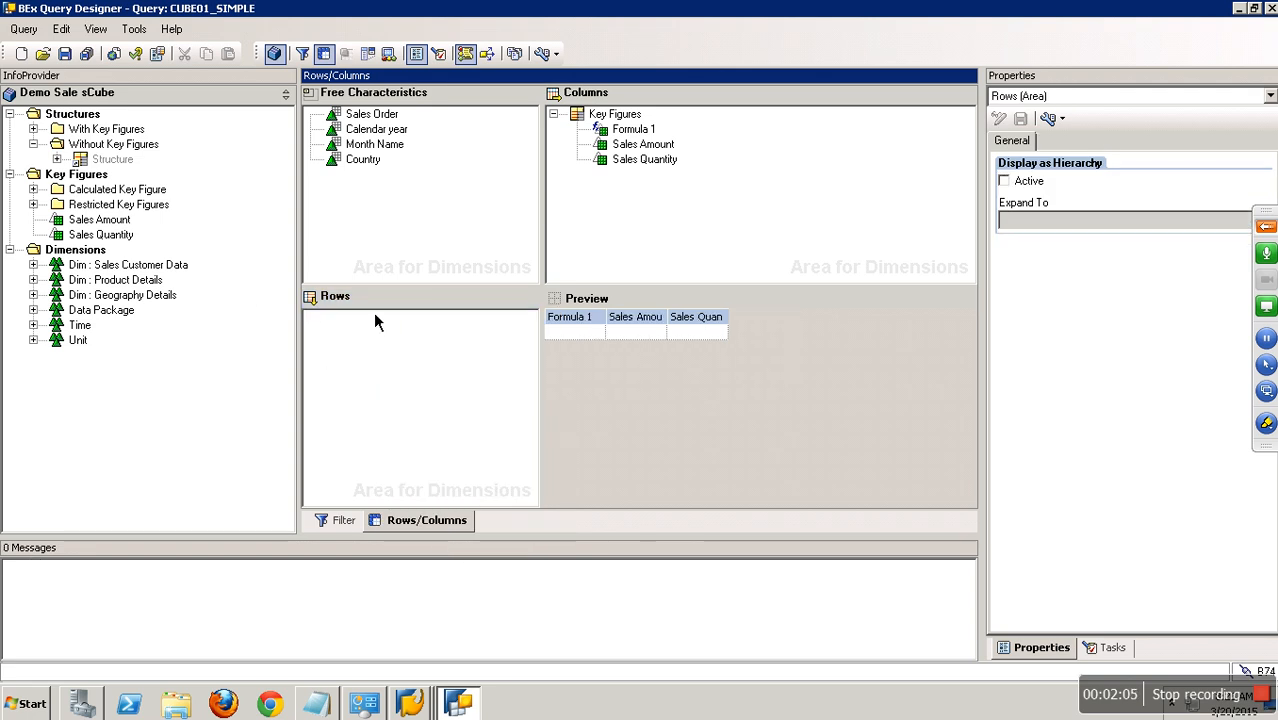
- Open a blank workbook in Microsoft Excel 2010 and maximize its window
click(42, 705)
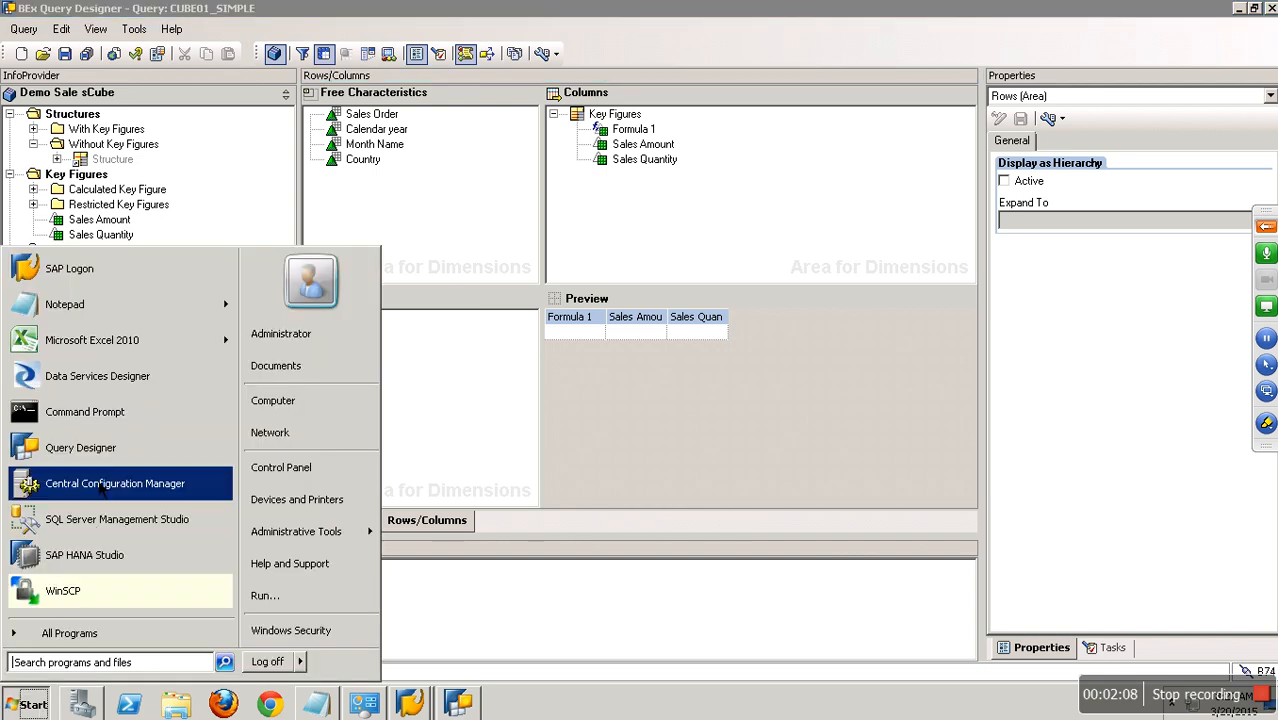
click(108, 345)
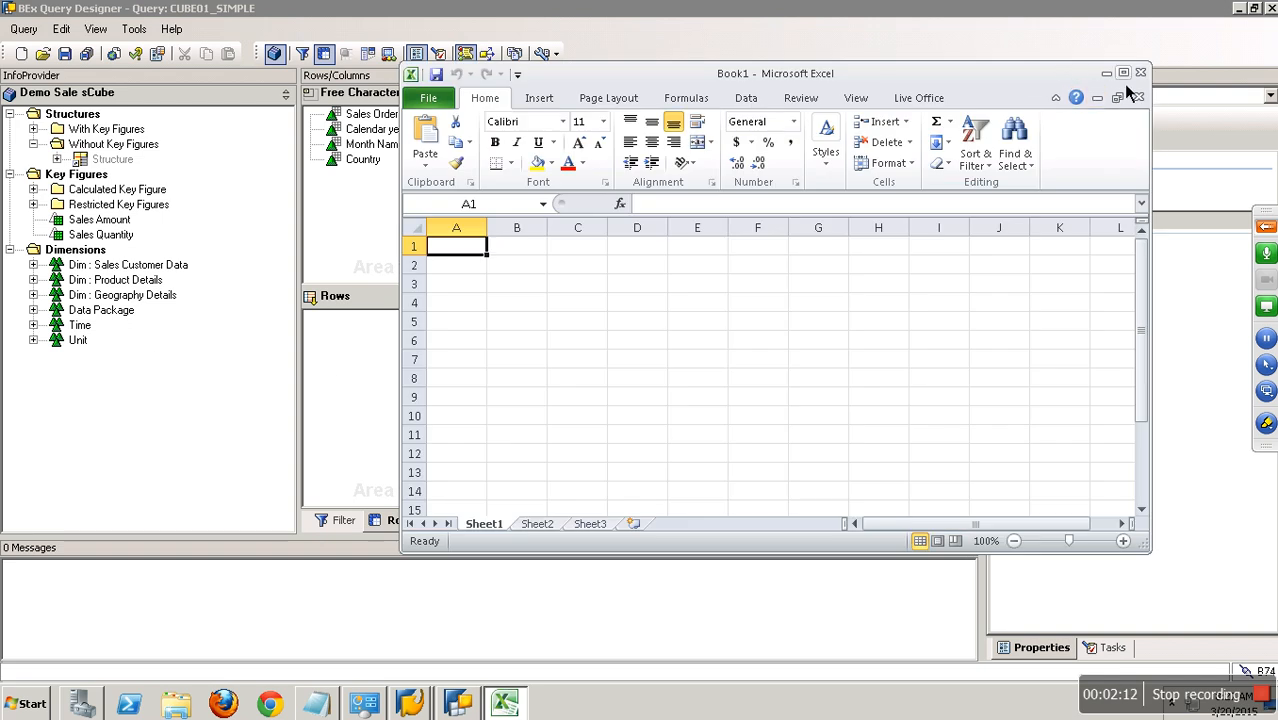
click(1123, 72)
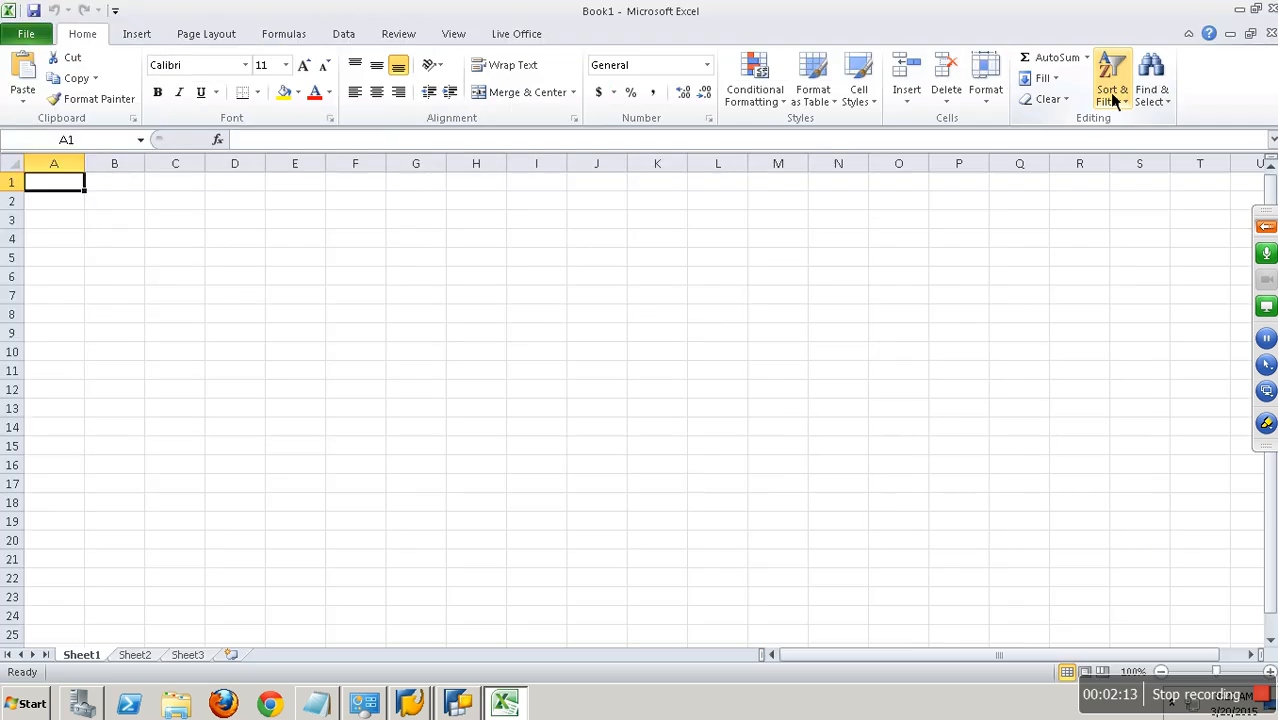
- Enter the column headings Amount in E4 and Qty in F4
click(184, 245)
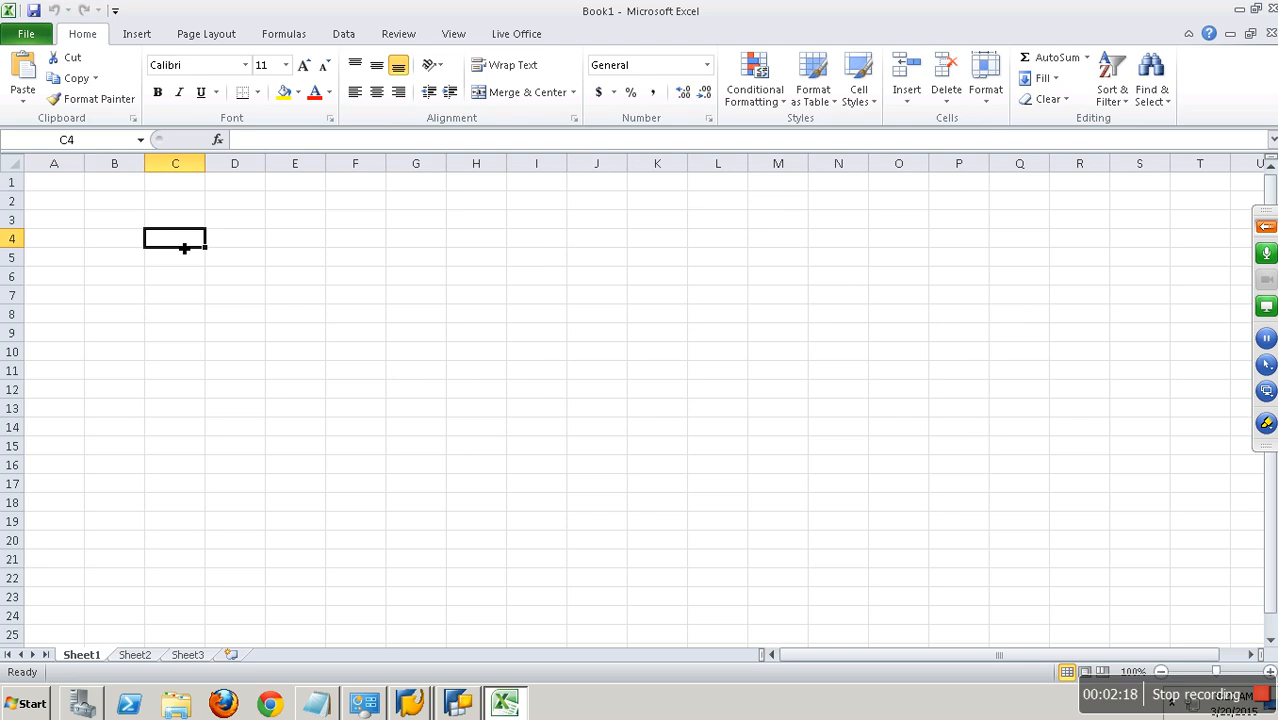
key(Right)
key(Right)
text(Amount)
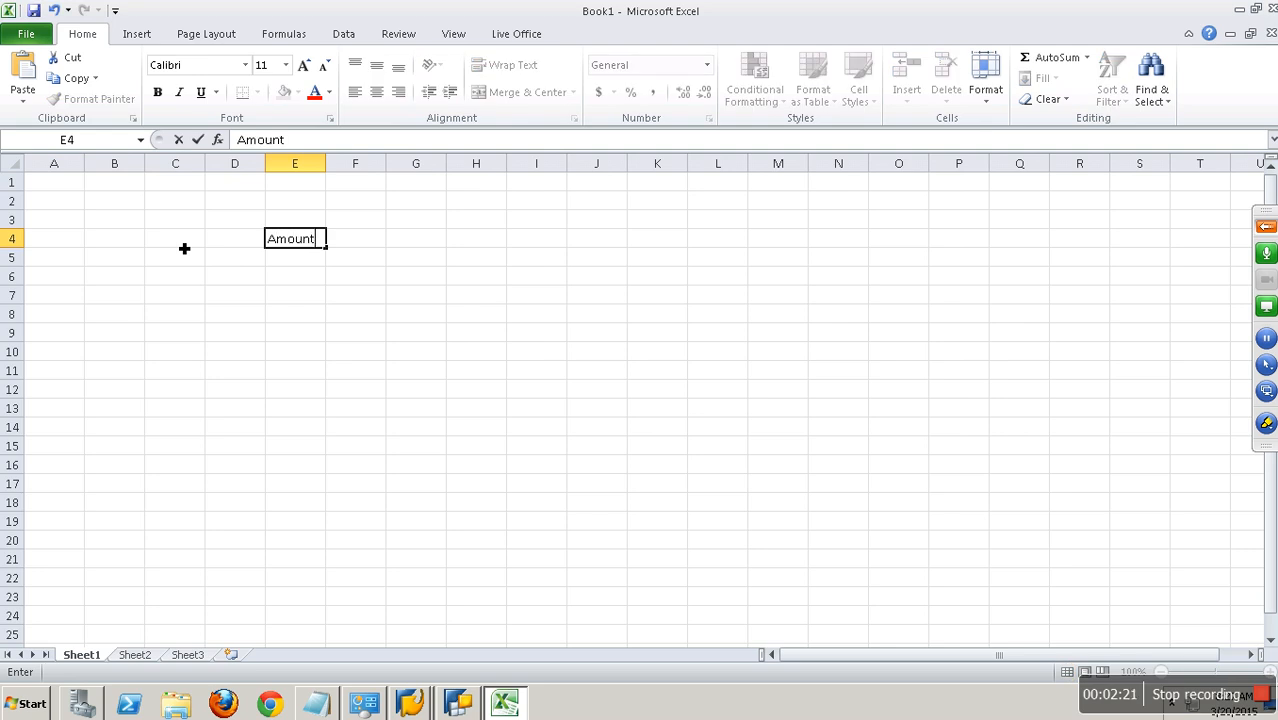
key(Right)
text(Qty)
- Widen column D and fill row 5 with Total Values in D5 and x placeholders under Amount and Qty
key(Down)
key(Left)
key(Left)
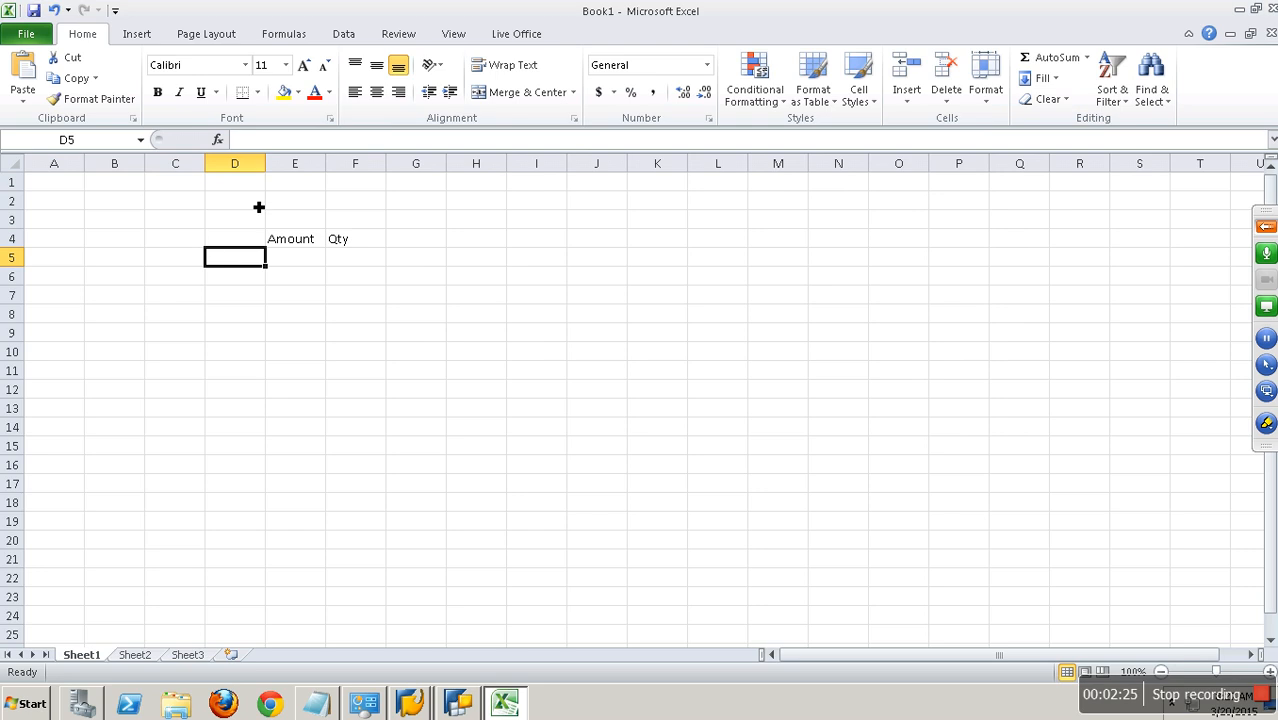
drag(266, 165, 484, 190)
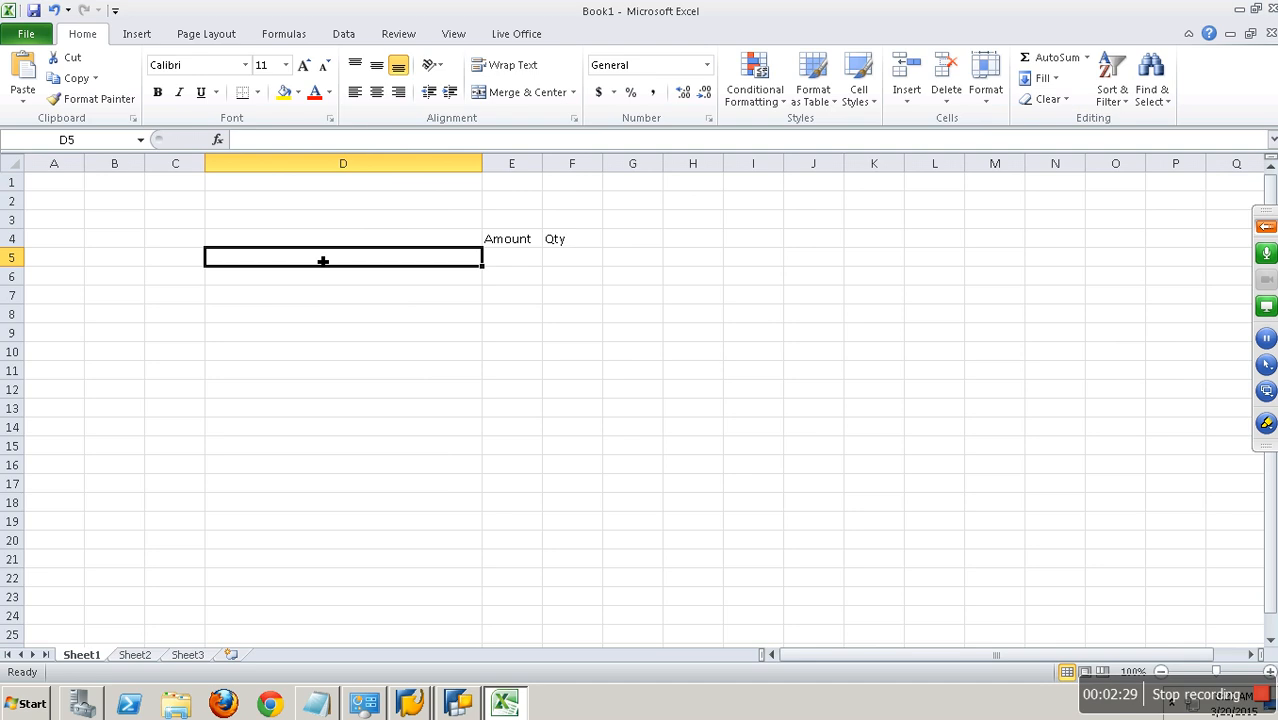
text(Tot)
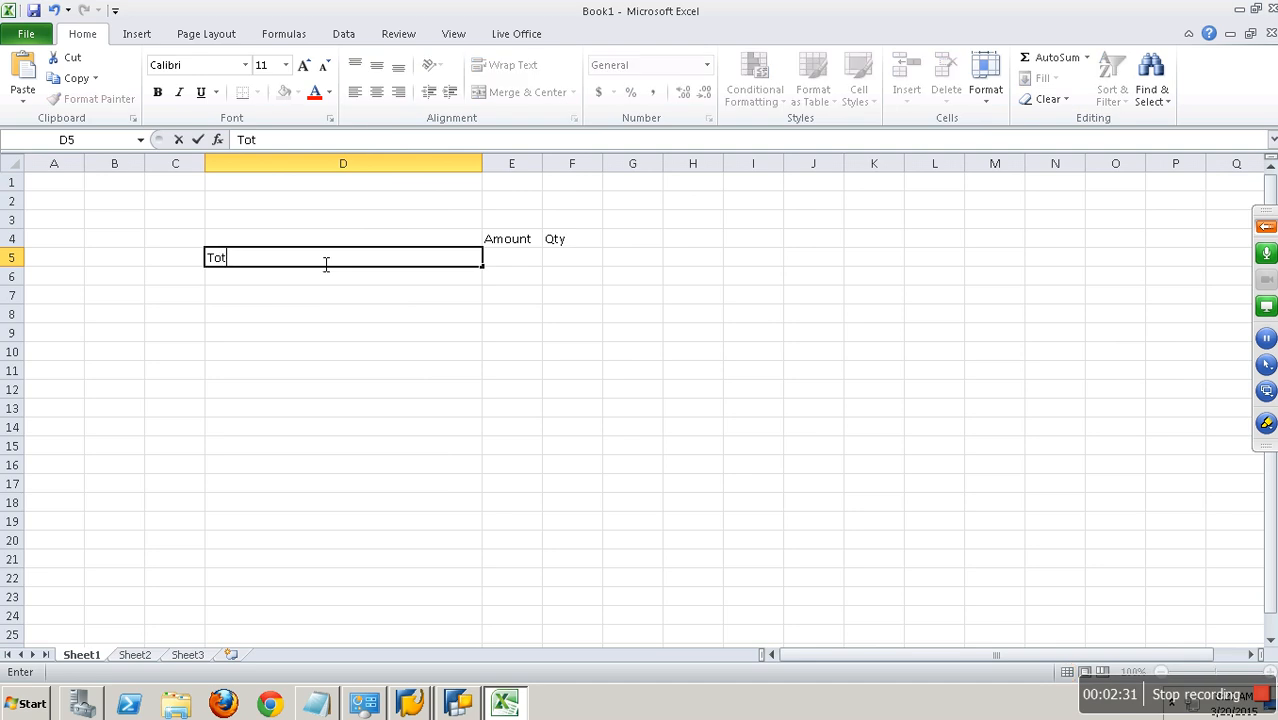
text(al Values)
key(Tab)
text(xxxxxx)
key(Tab)
text(xxxxxxx)
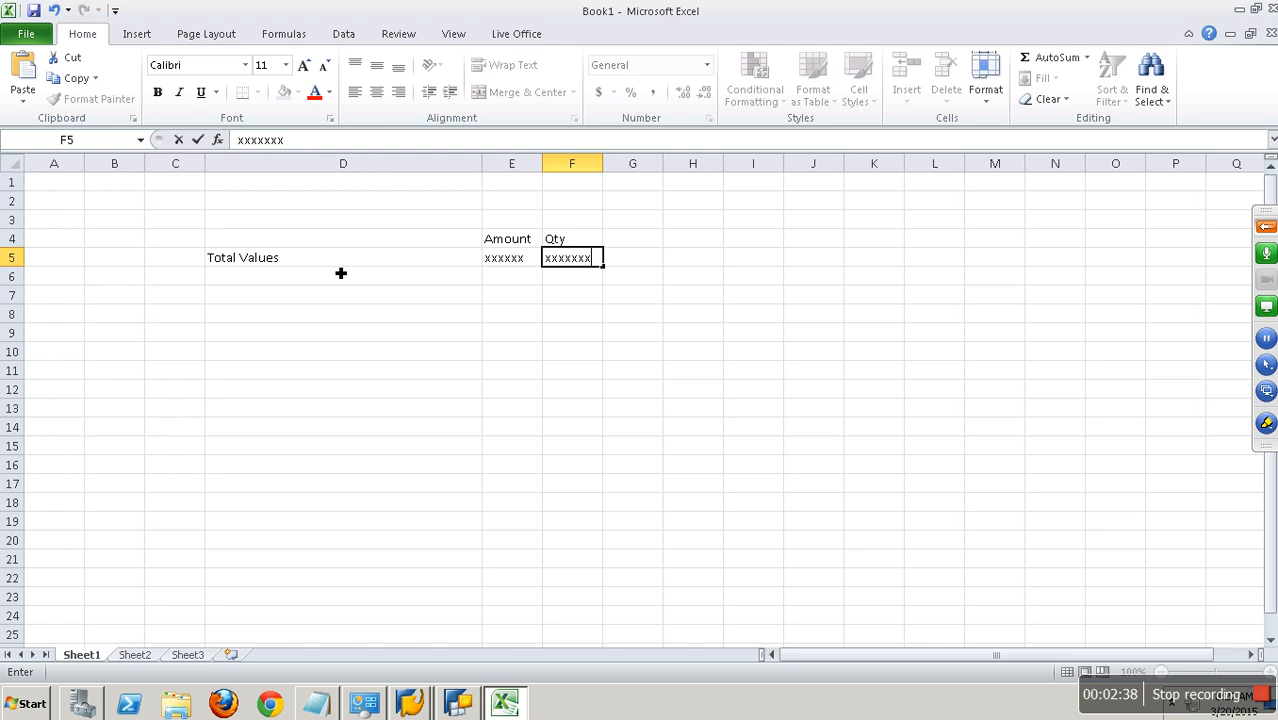
- Apply a thick box border around the empty cells D6 to F6
click(342, 277)
drag(373, 285, 568, 279)
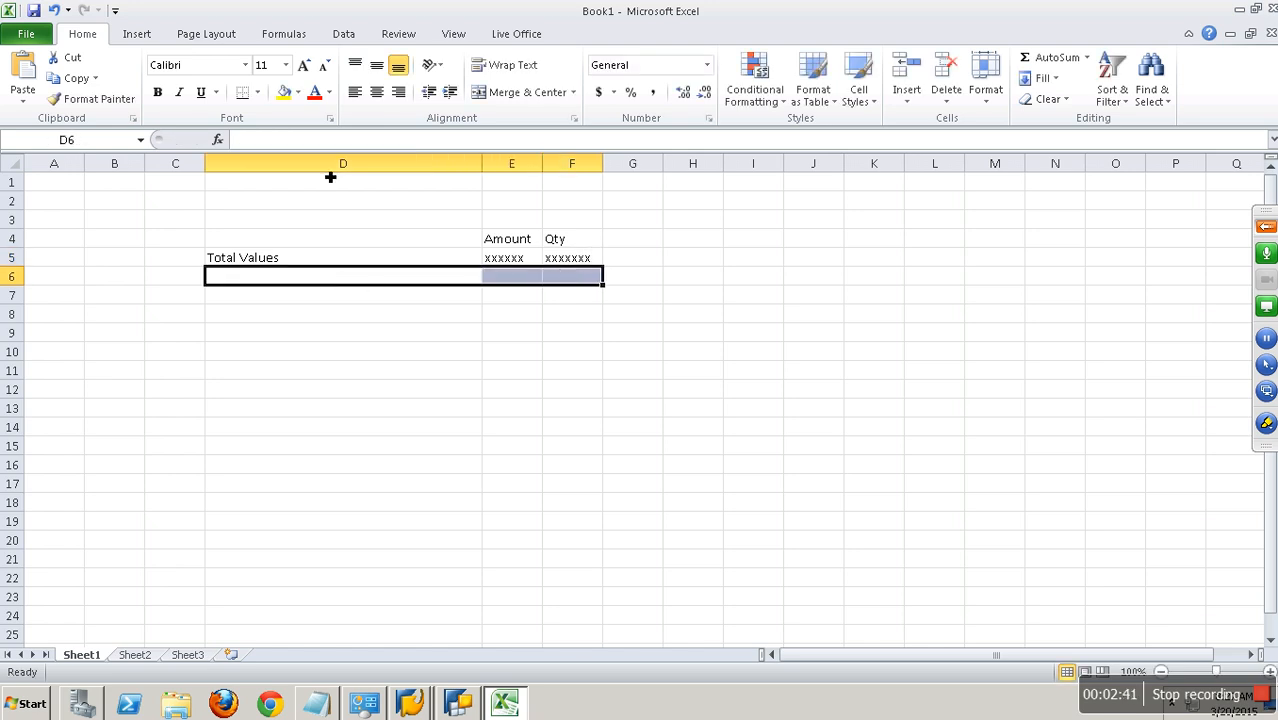
click(257, 92)
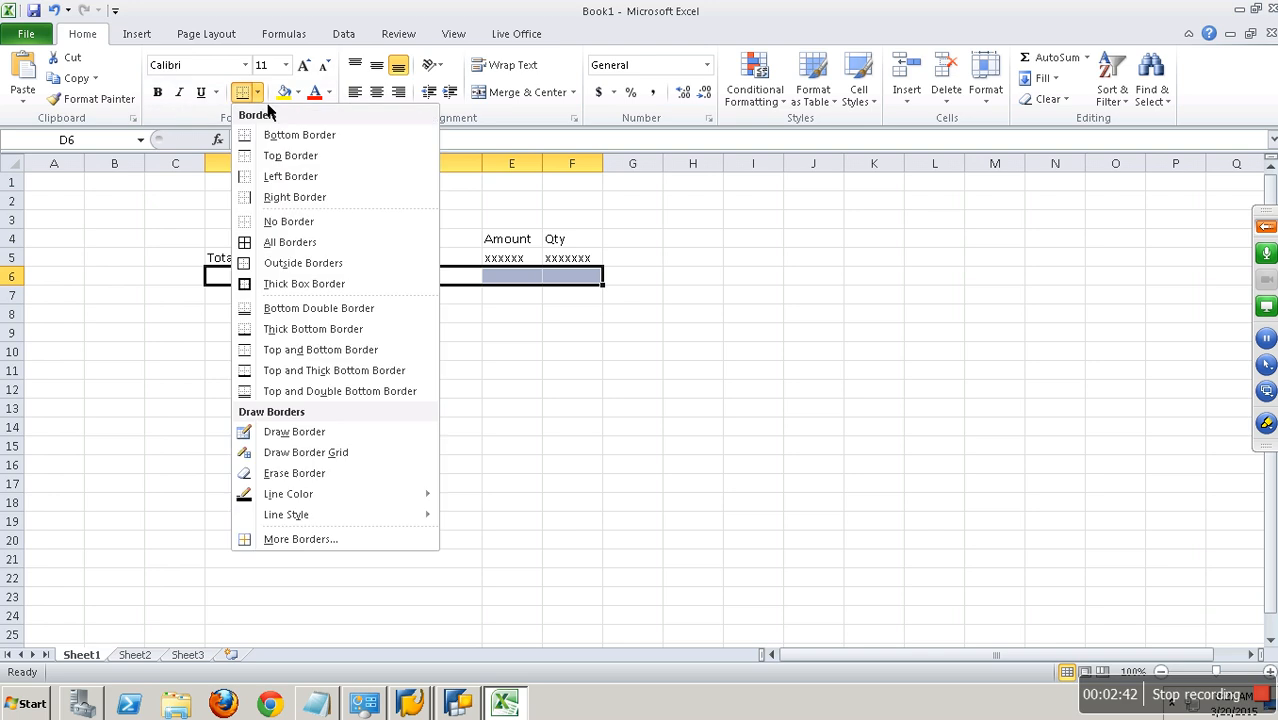
click(286, 284)
- Enter 2012 in D7 and list the months jan, feb and mar in D8 to D10
click(281, 299)
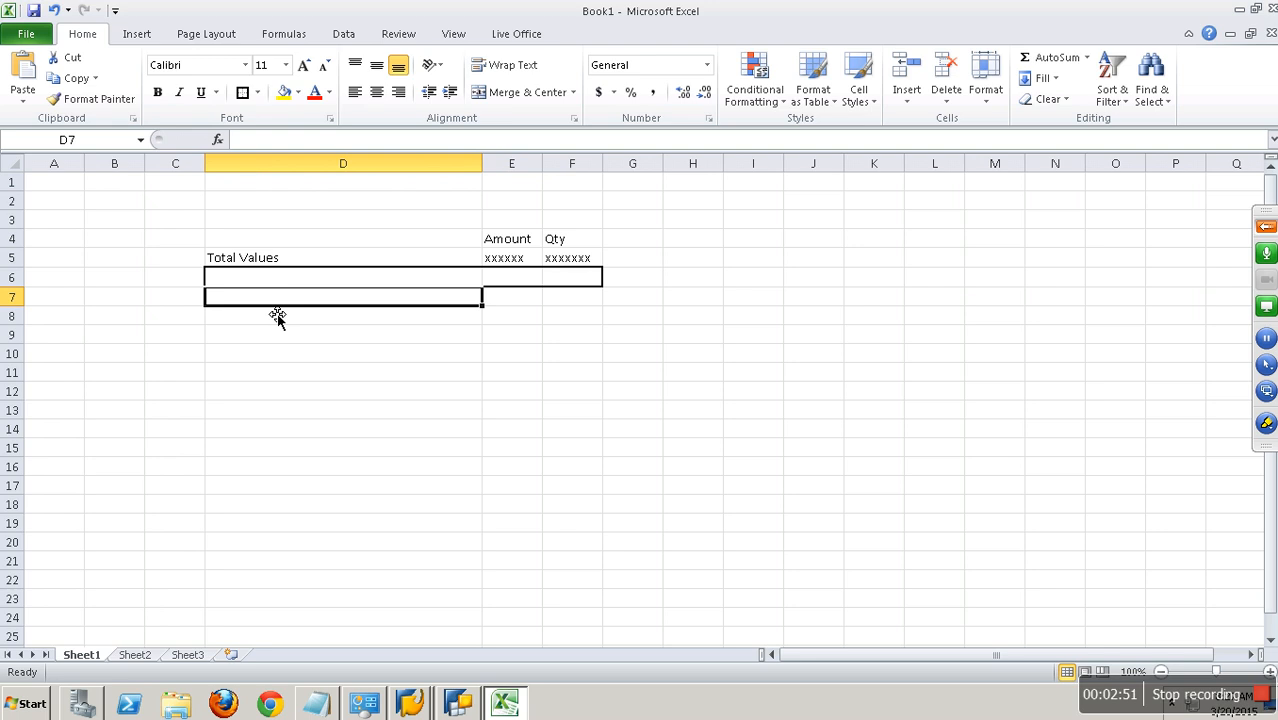
text(2012)
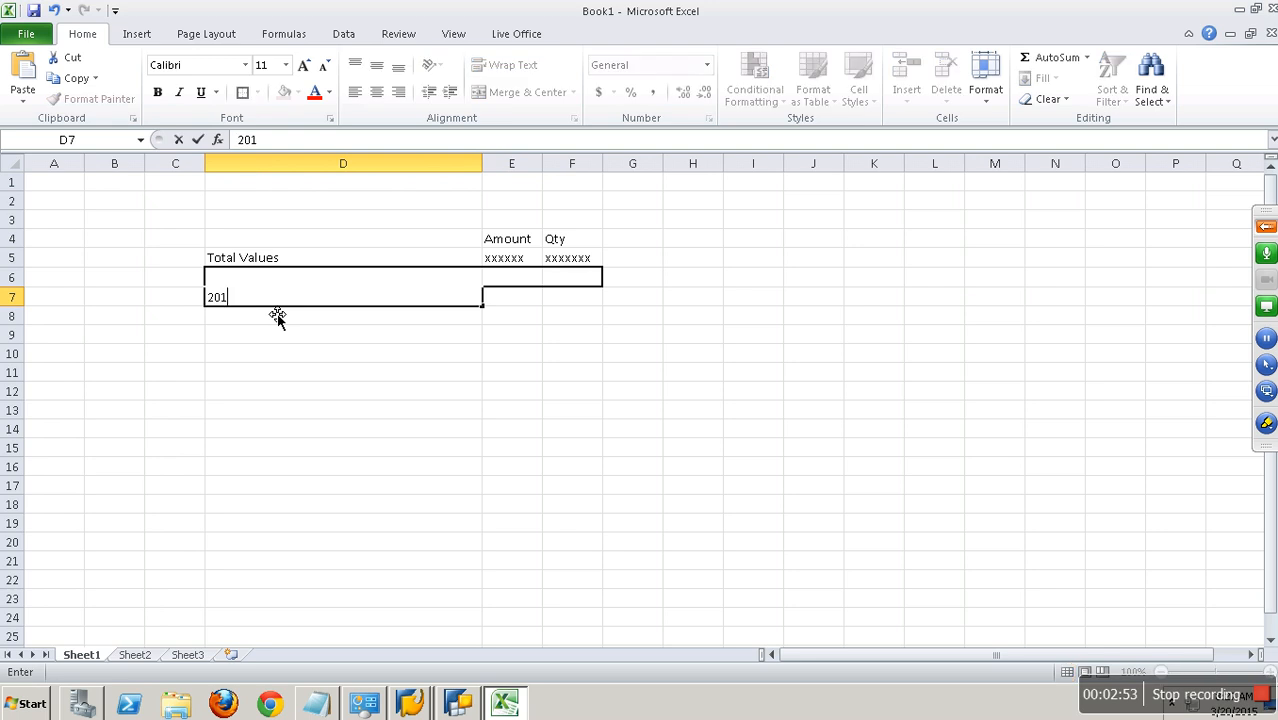
key(Tab)
key(Return)
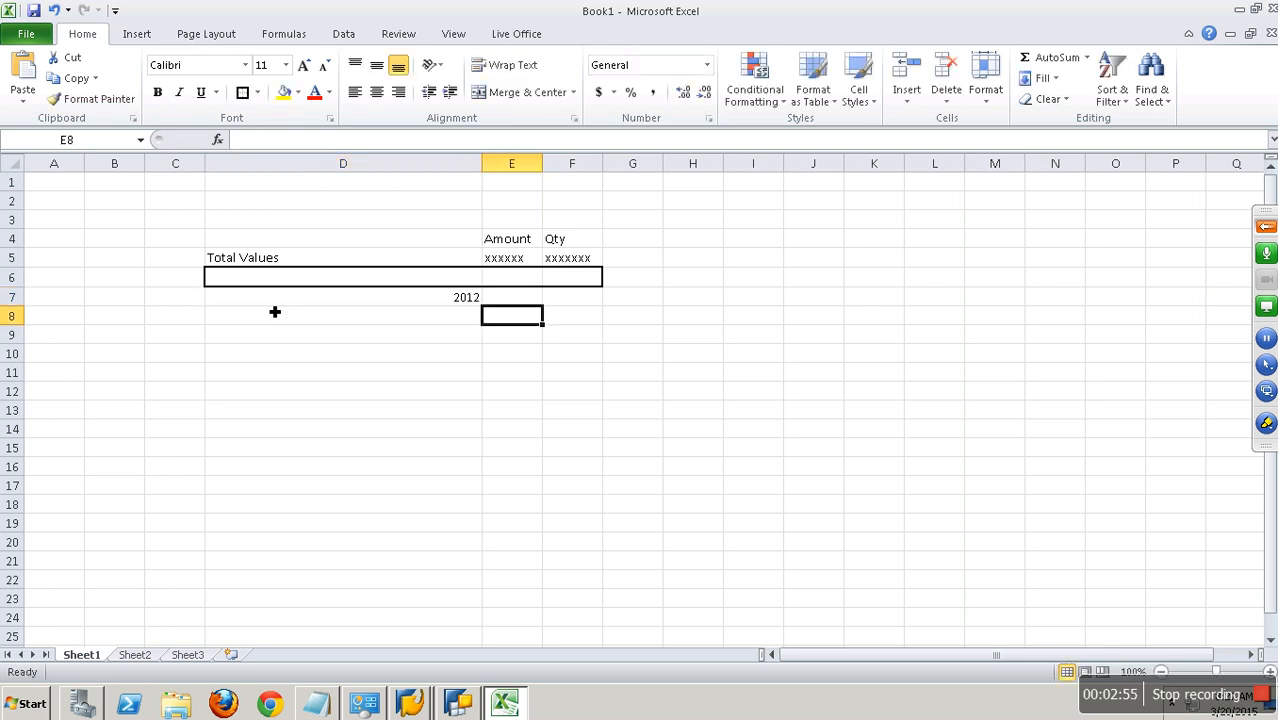
click(276, 314)
key(Down)
key(Down)
key(Up)
key(Up)
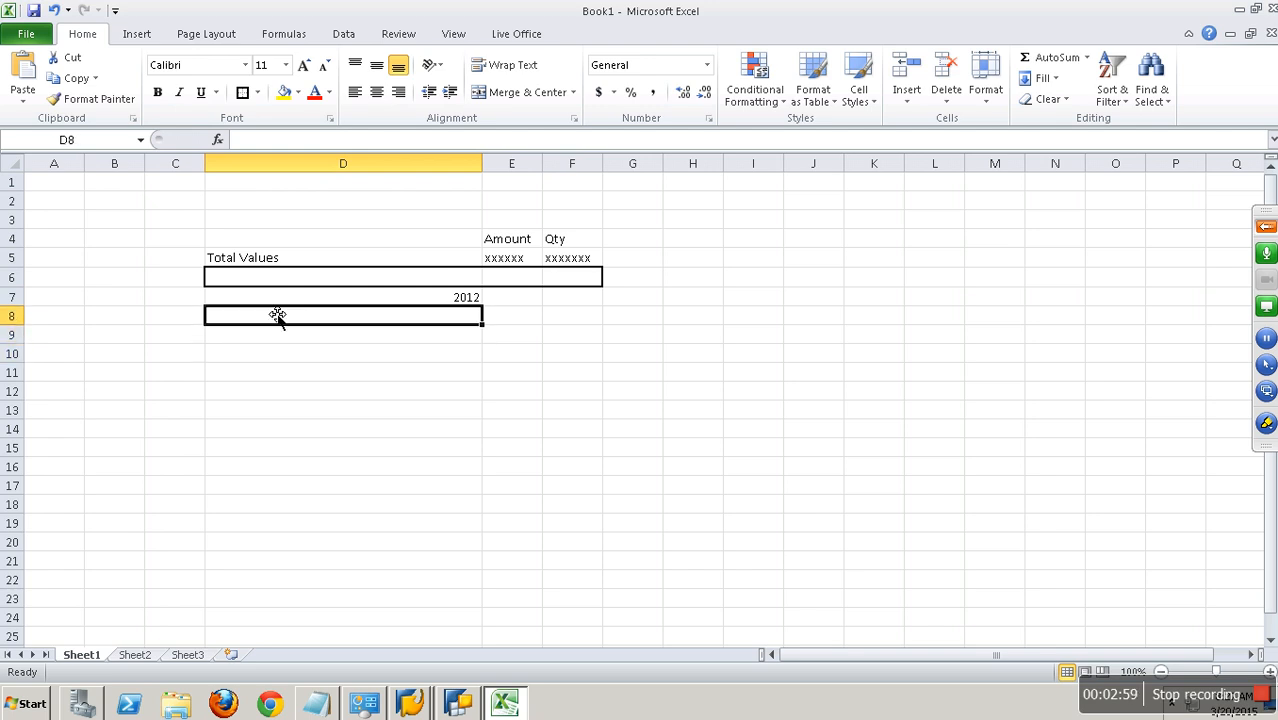
text(jan)
key(Return)
text(feb)
key(Return)
text(n)
key(BackSpace)
text(mar)
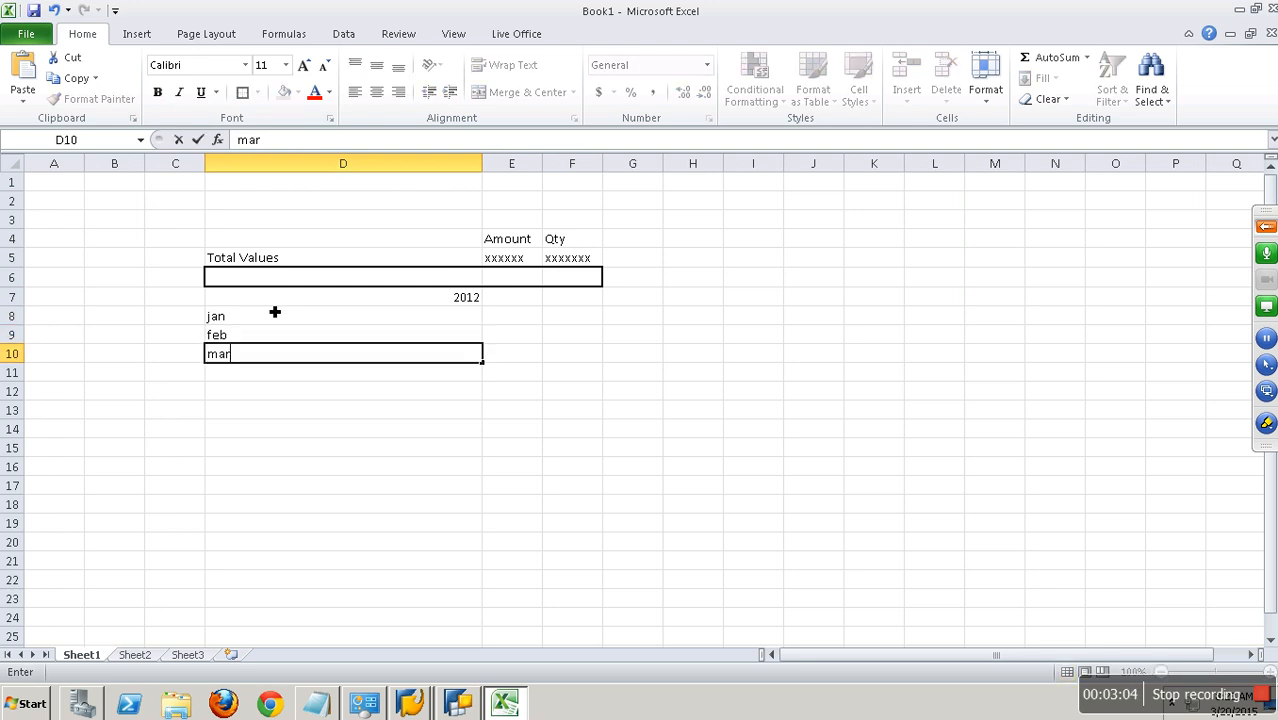
- Enter 2013 in D11 and list the months jan, feb and mar in D12 to D14
key(Return)
text(2013)
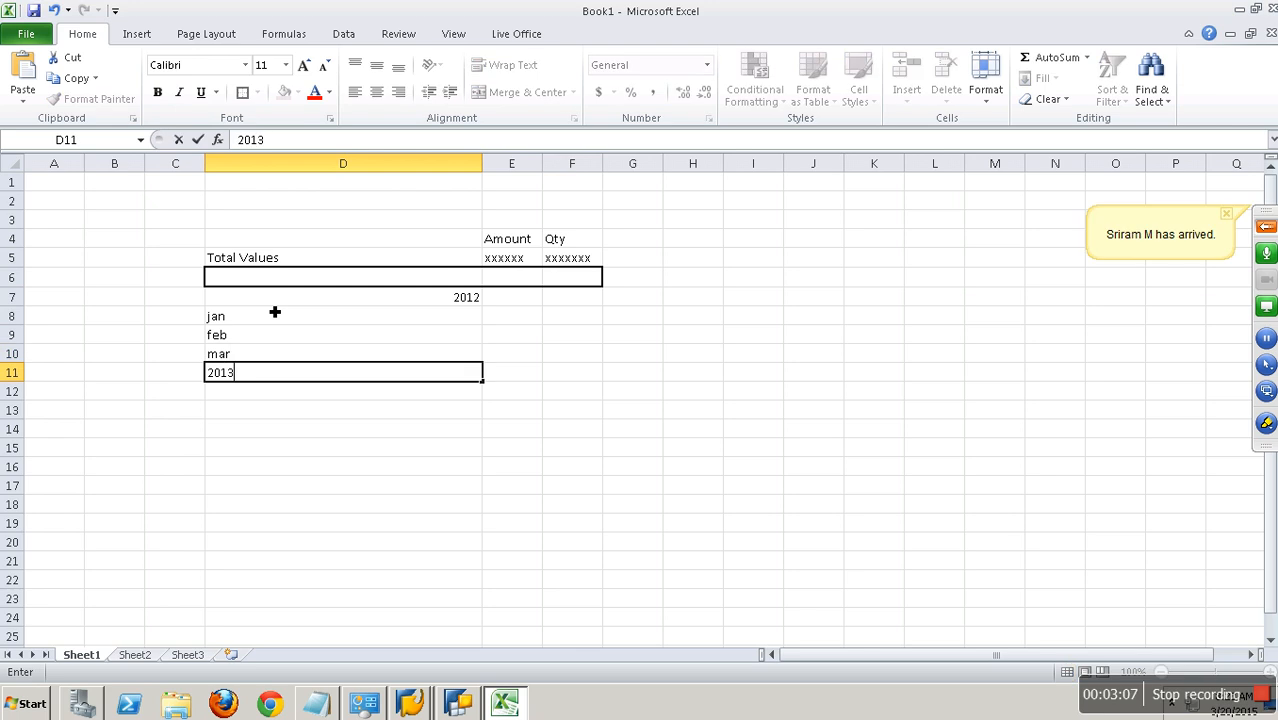
key(Return)
text(jan)
key(Return)
text(feb)
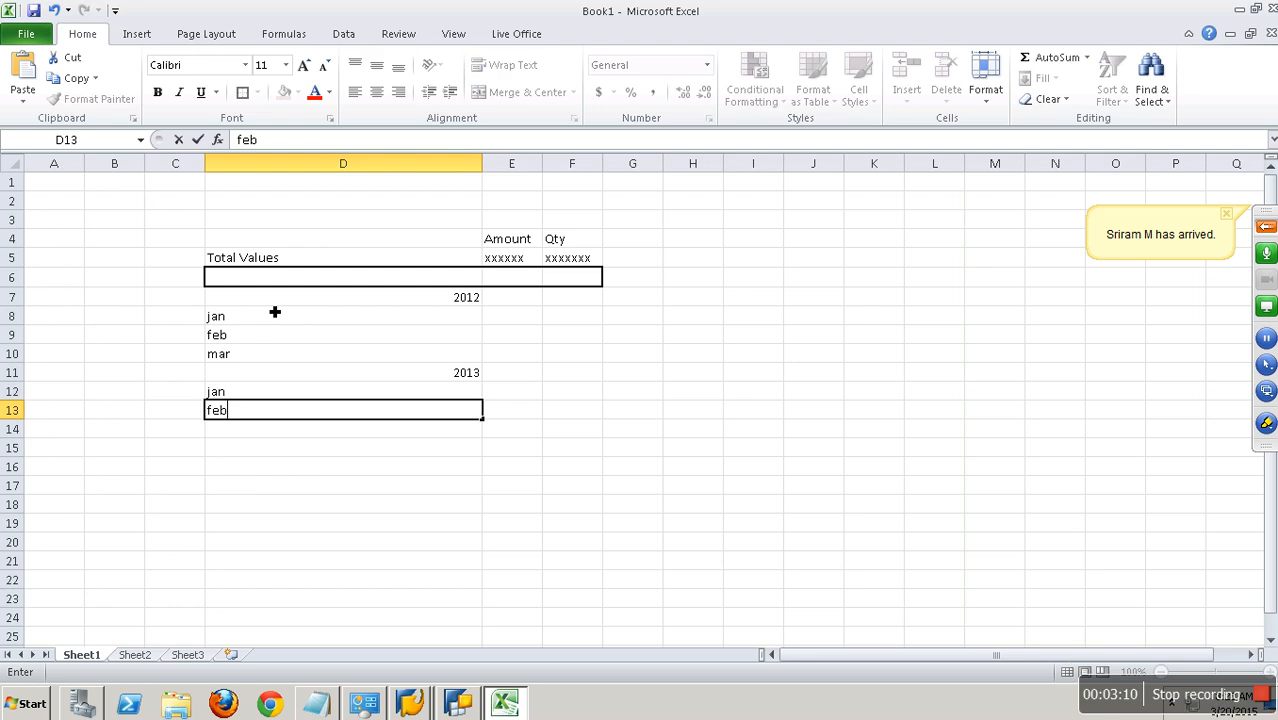
key(Return)
text(mar)
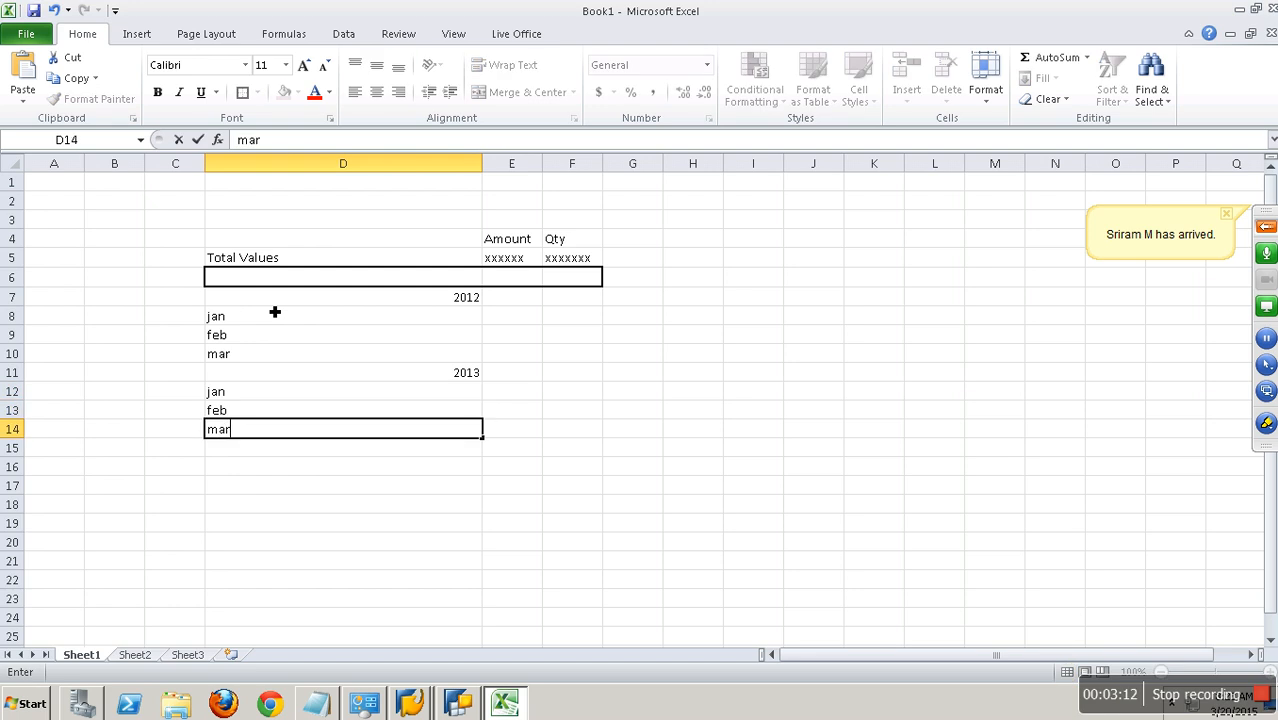
key(ctrl+Return)
- Examine the year and month rows under 2012 and 2013, the Total Values row and the whole layout
key(Up)
key(Up)
key(Up)
key(Up)
key(Up)
key(Up)
key(Up)
key(Down)
key(Down)
key(Down)
key(Down)
key(Down)
key(Down)
key(Down)
key(Up)
key(Up)
key(Up)
key(Up)
key(Up)
key(Up)
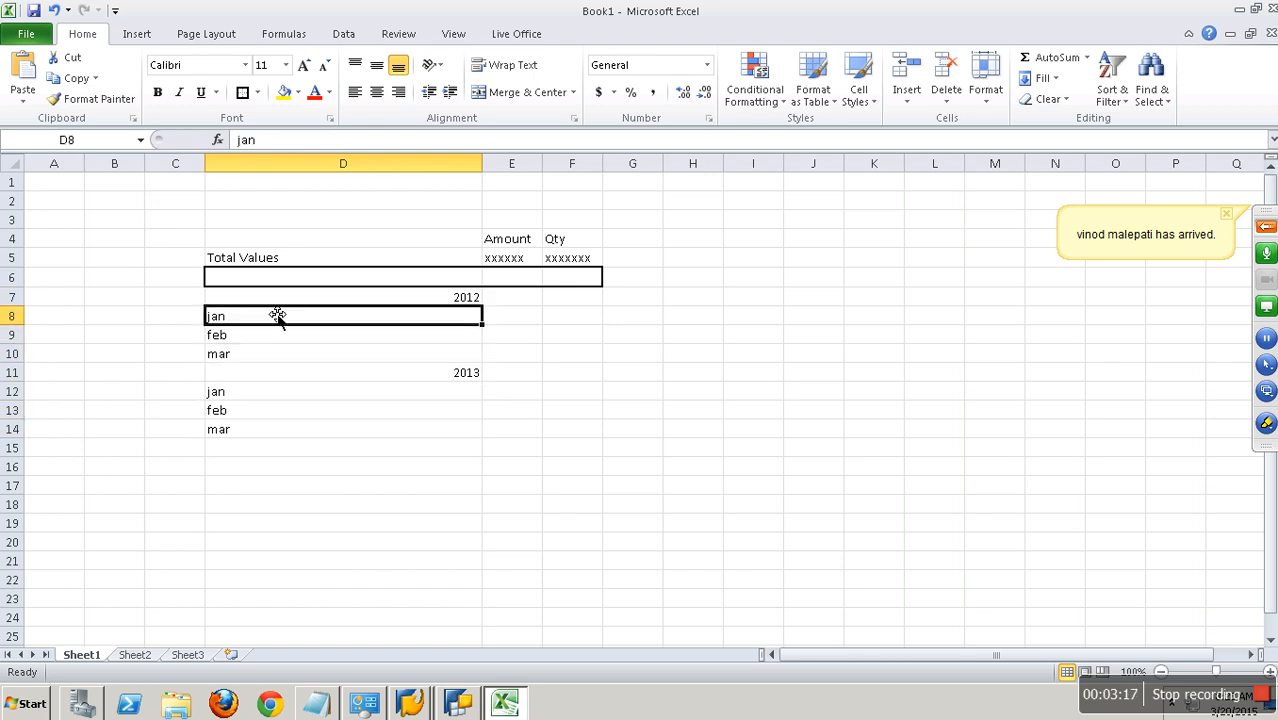
key(Up)
key(Down)
key(Down)
key(Down)
key(Down)
key(Down)
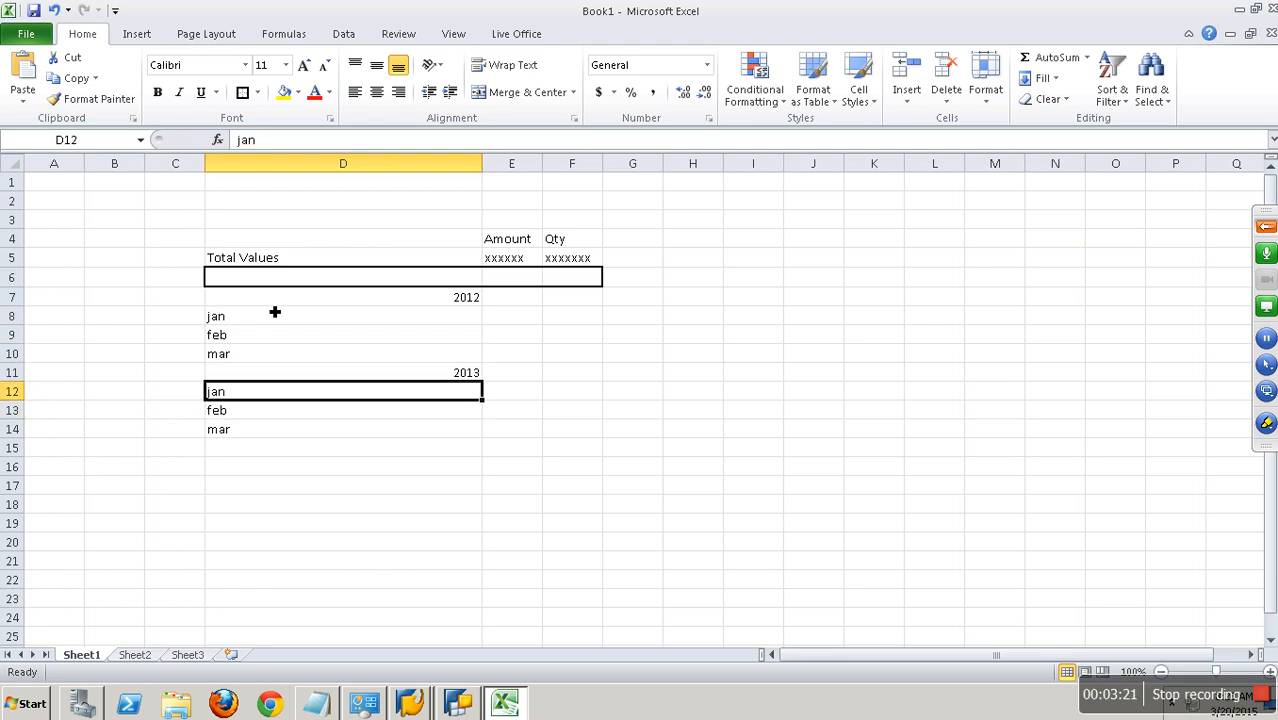
click(300, 262)
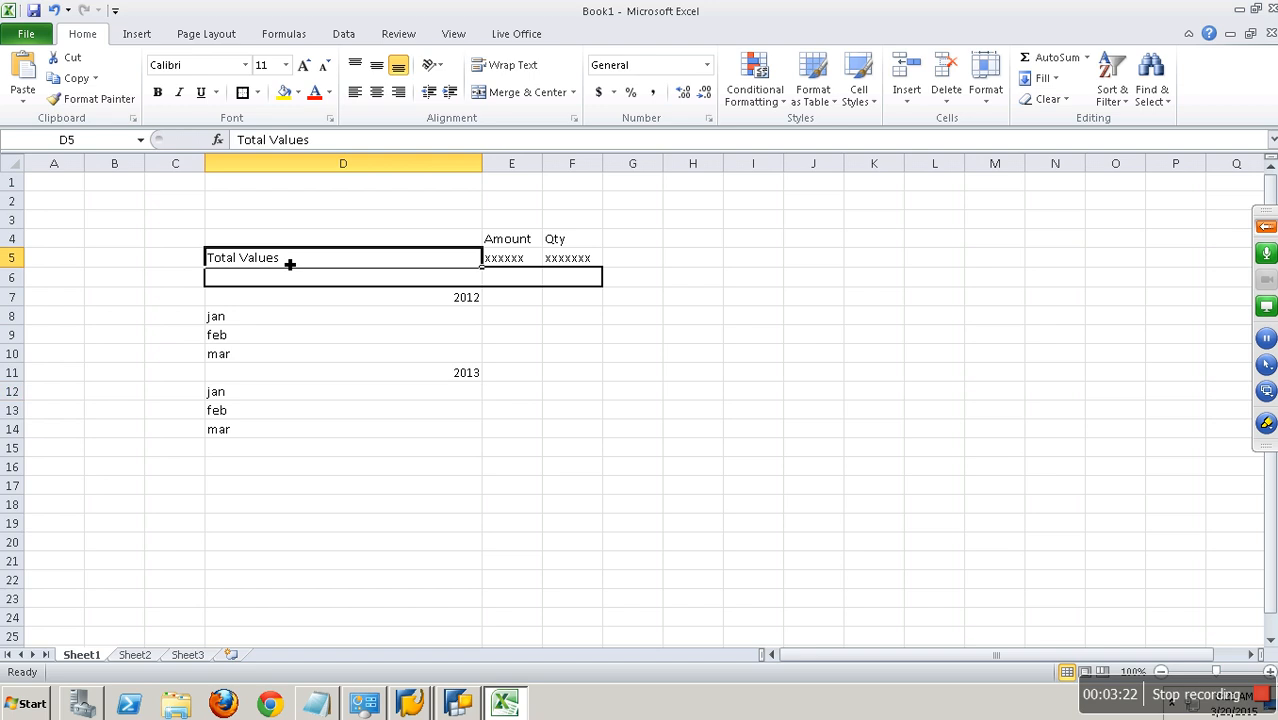
drag(313, 245, 585, 456)
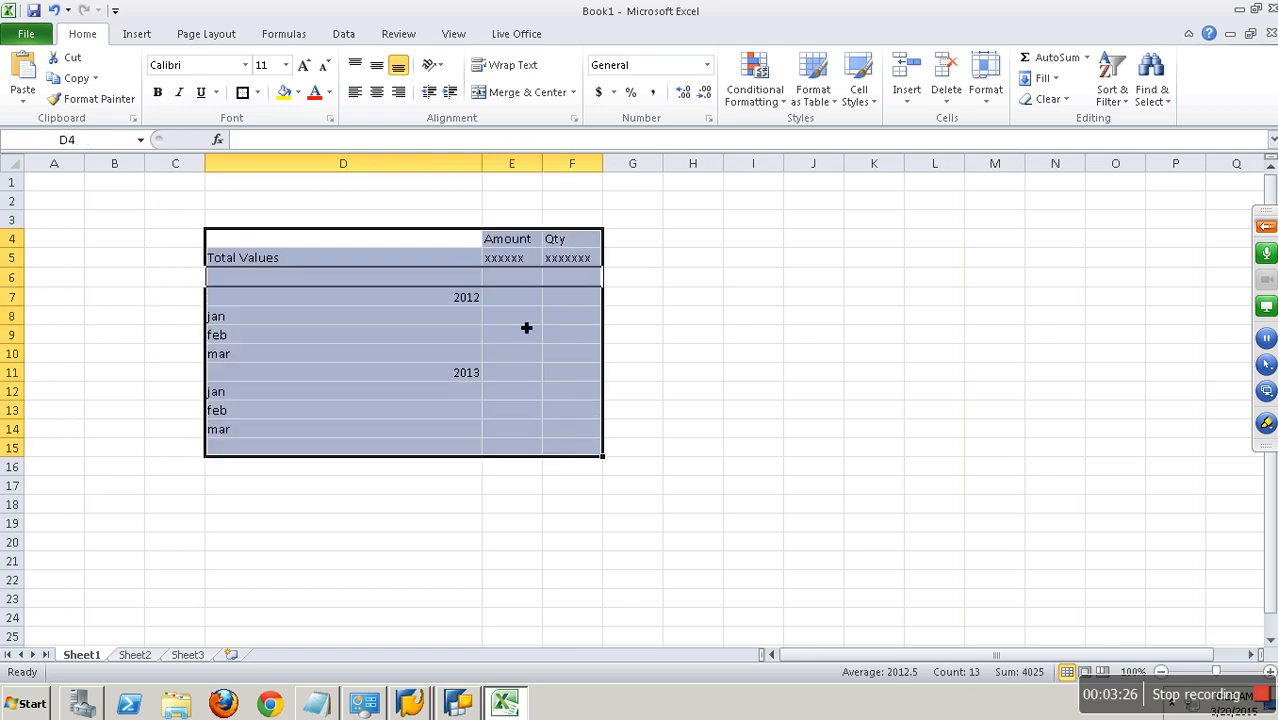
- Copy the Amount and Qty placeholders from E5:F5 into E7:F14 for all year and month rows
click(516, 300)
click(516, 262)
shift+click(586, 262)
key(ctrl+c)
drag(531, 297, 603, 439)
key(Return)
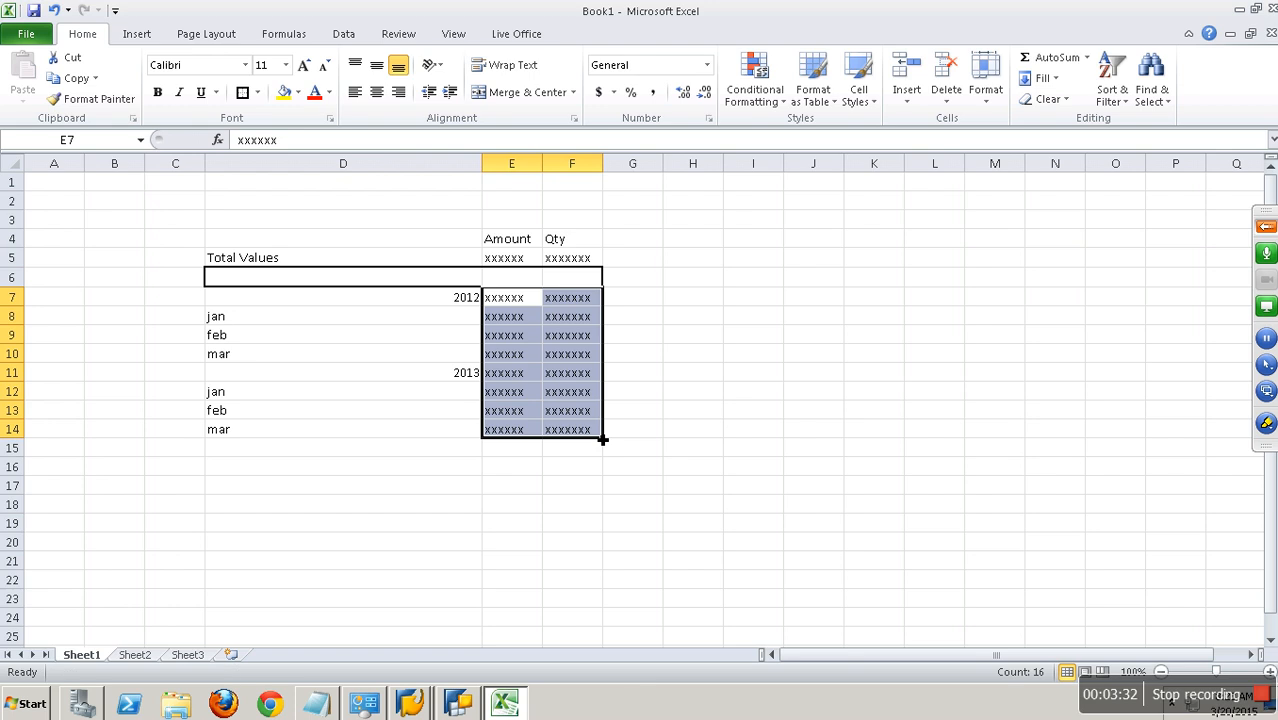
- Examine the placeholder values in the 2012 and jan rows, and the completed layout from D4 to F14
click(499, 300)
drag(521, 307, 578, 310)
click(515, 322)
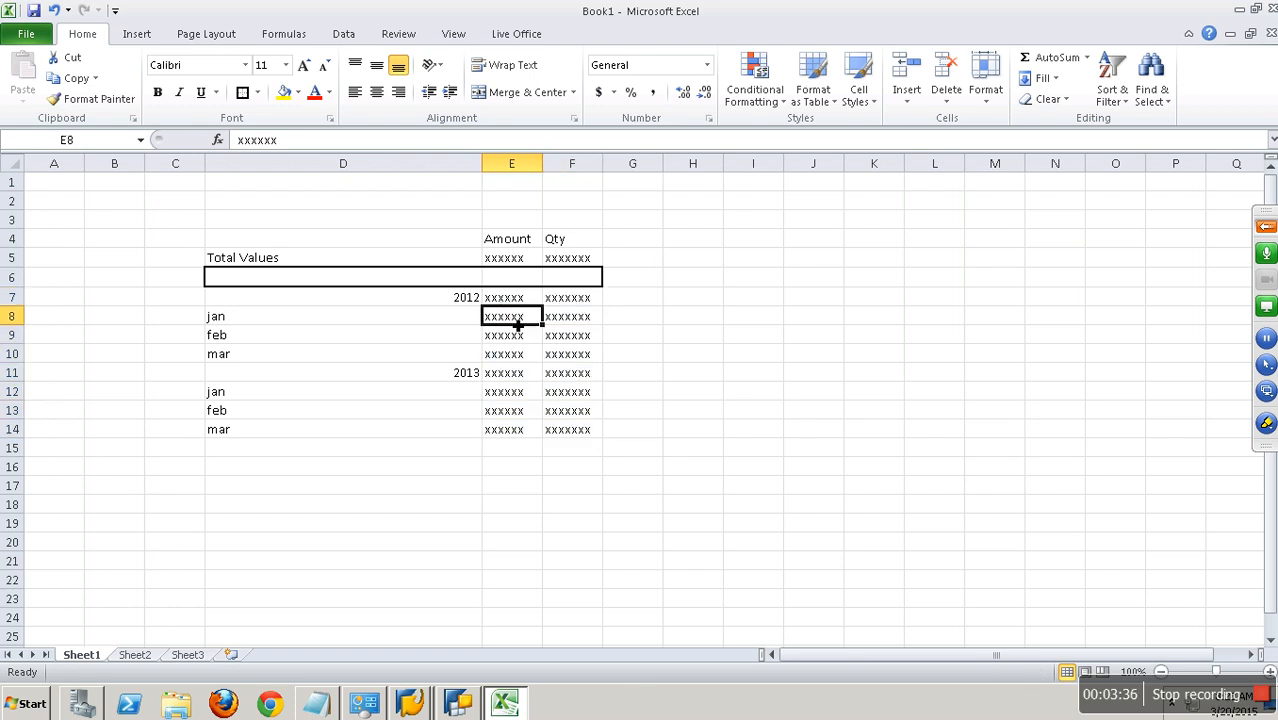
click(480, 304)
click(472, 320)
drag(500, 322, 594, 326)
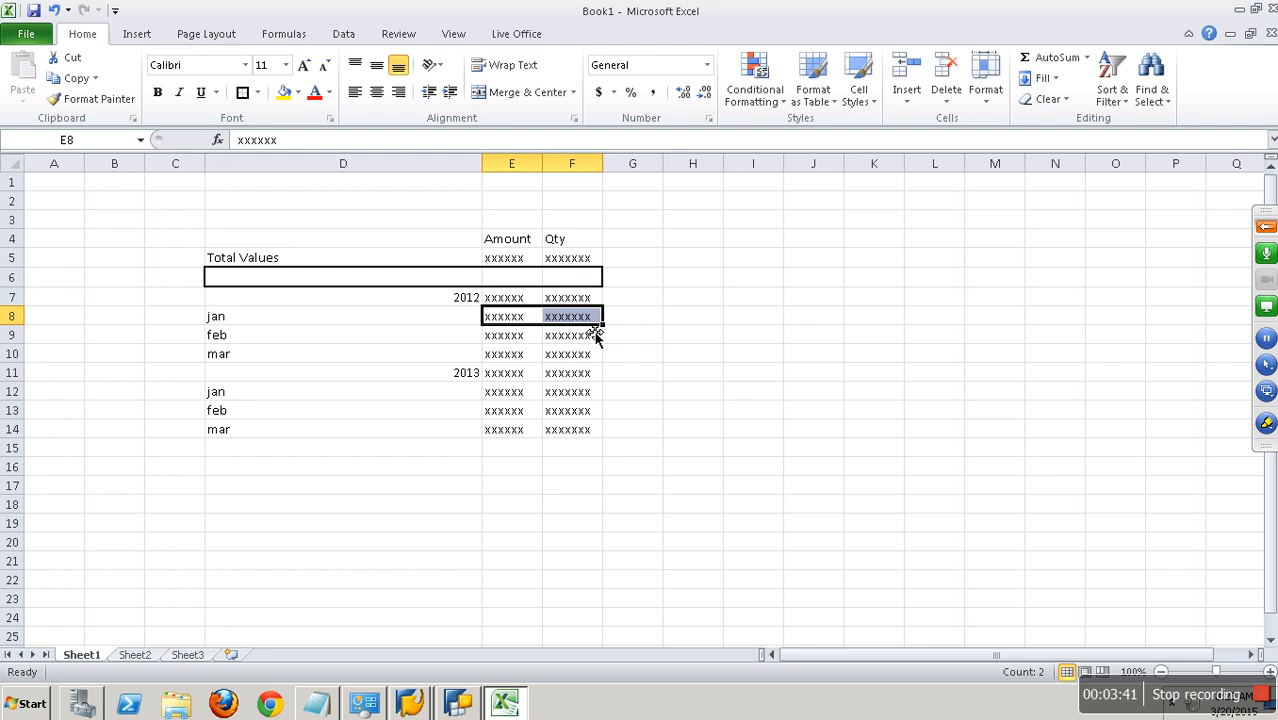
drag(419, 246, 570, 432)
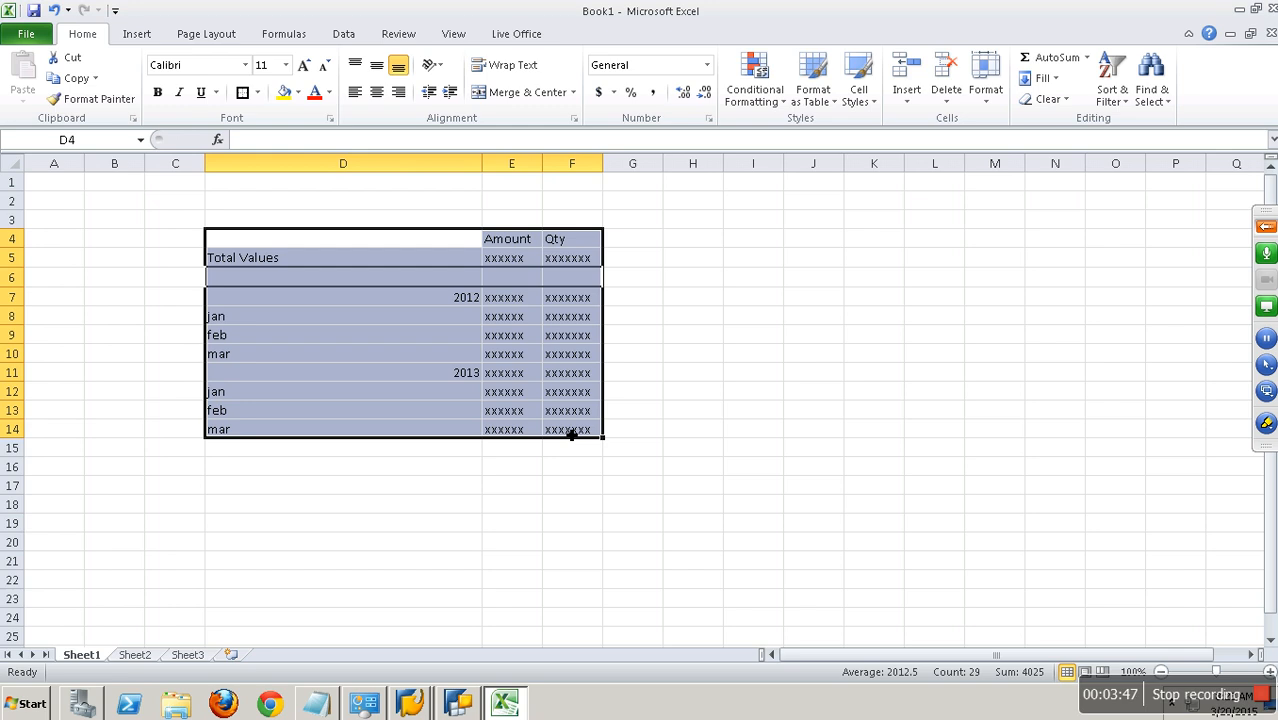
- Switch back to BEx Query Designer and remove Formula 1 from the key figures in the columns
click(476, 708)
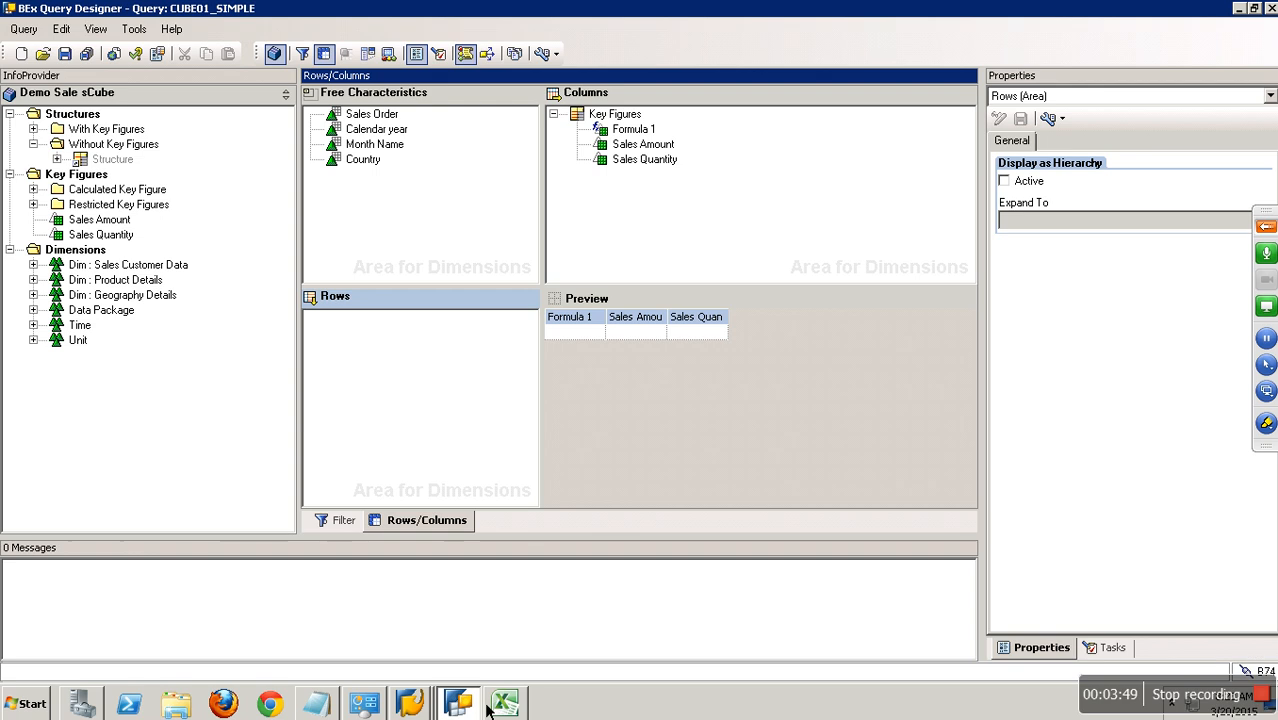
drag(643, 141, 200, 245)
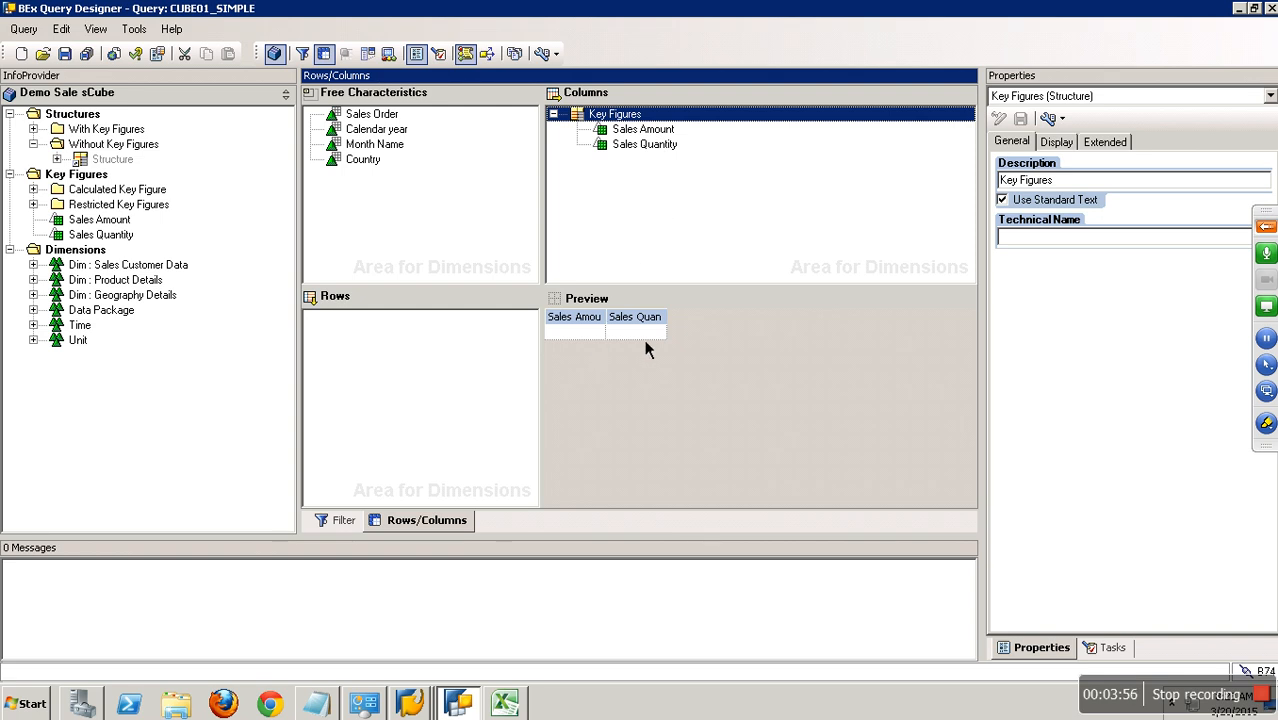
- Create a new structure in the rows and add a new selection to it
click(451, 365)
right_click(451, 365)
click(482, 363)
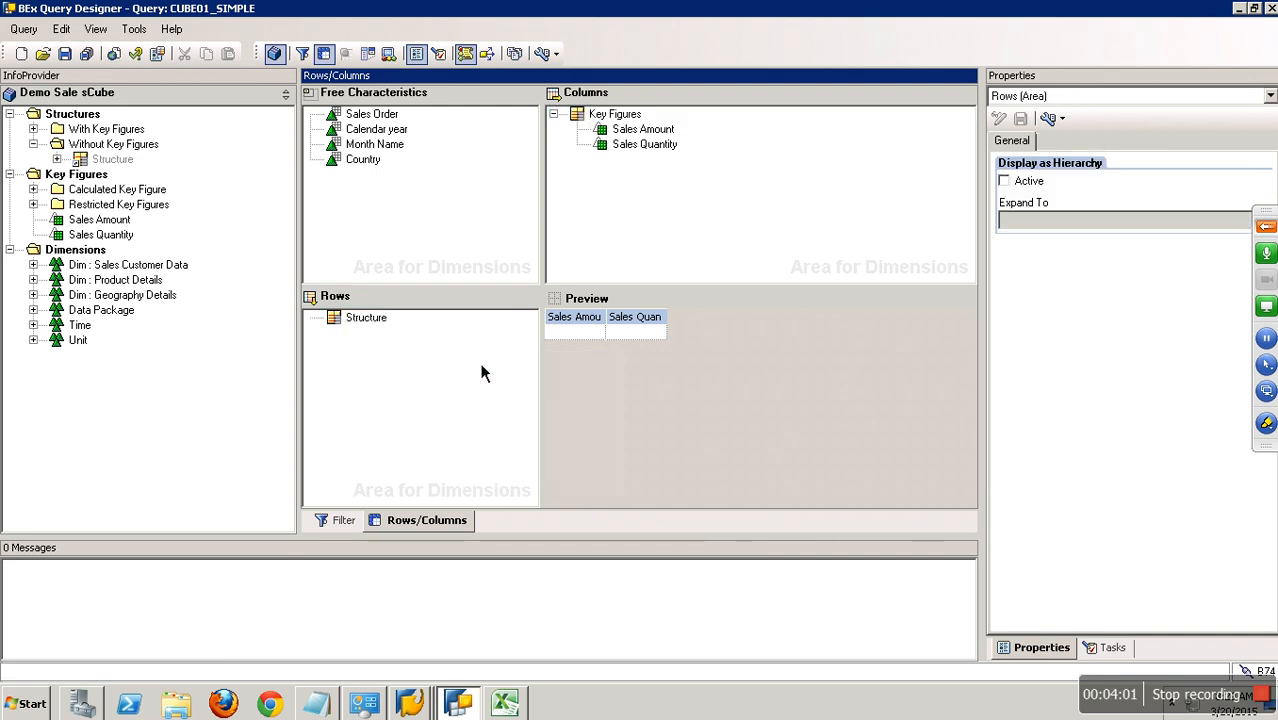
click(380, 330)
right_click(380, 330)
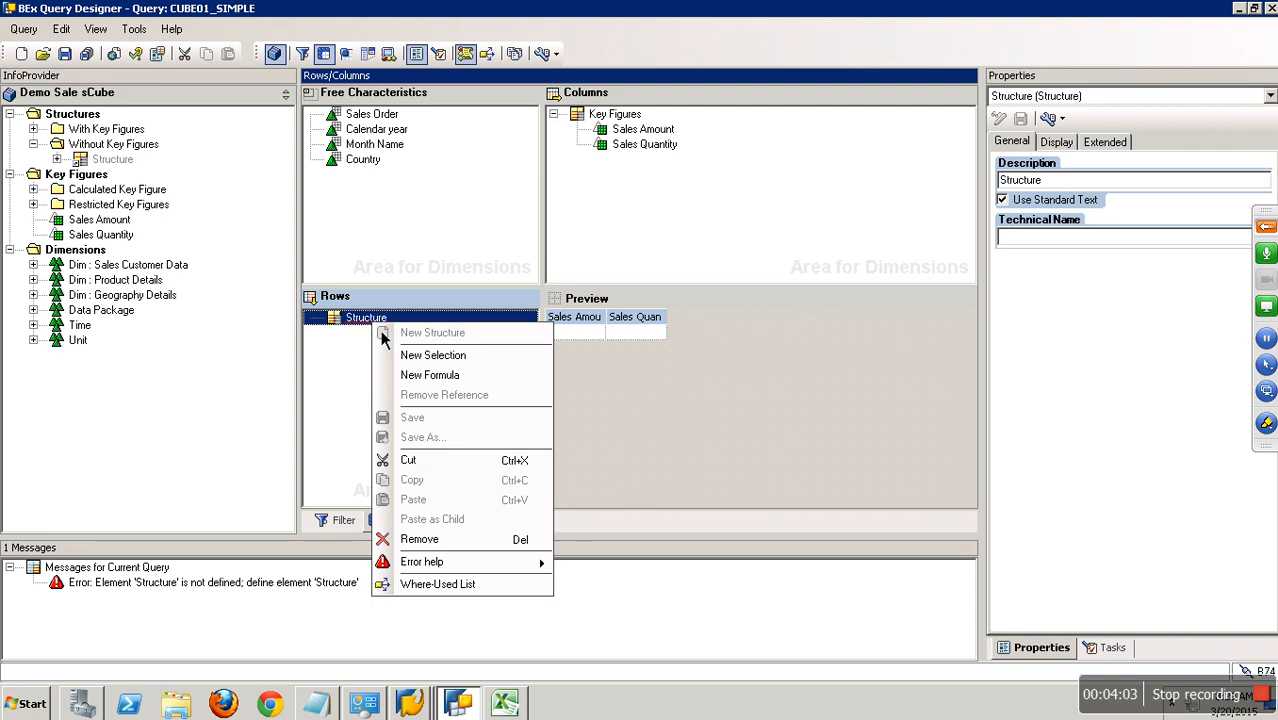
click(467, 366)
- Edit the new selection in the rows structure and set its description to Total Values
right_click(405, 334)
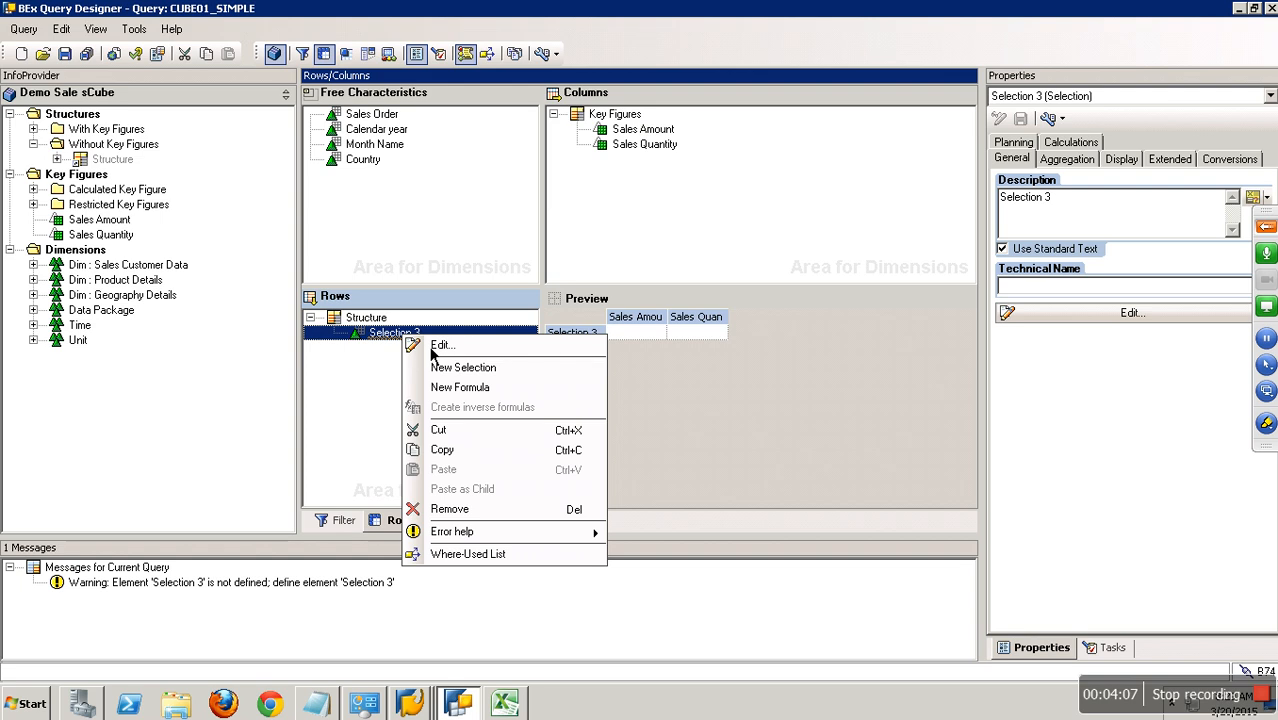
click(438, 346)
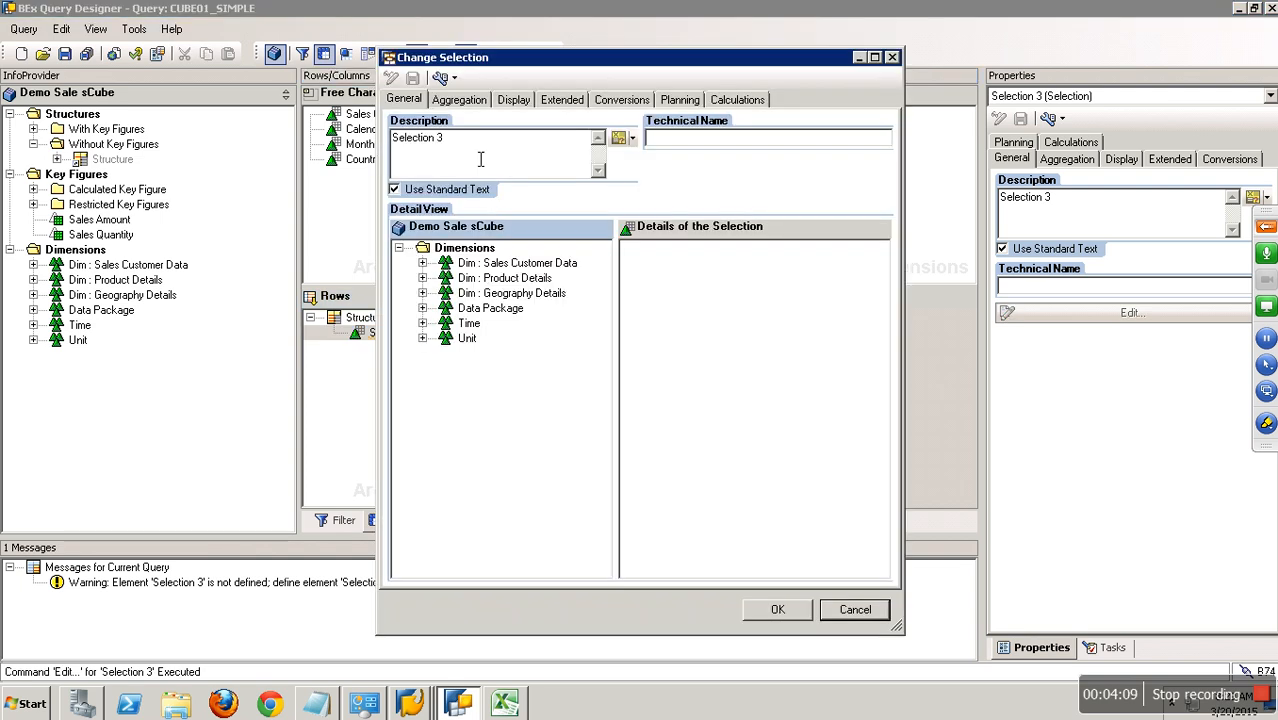
drag(458, 143, 362, 150)
text(Total Values)
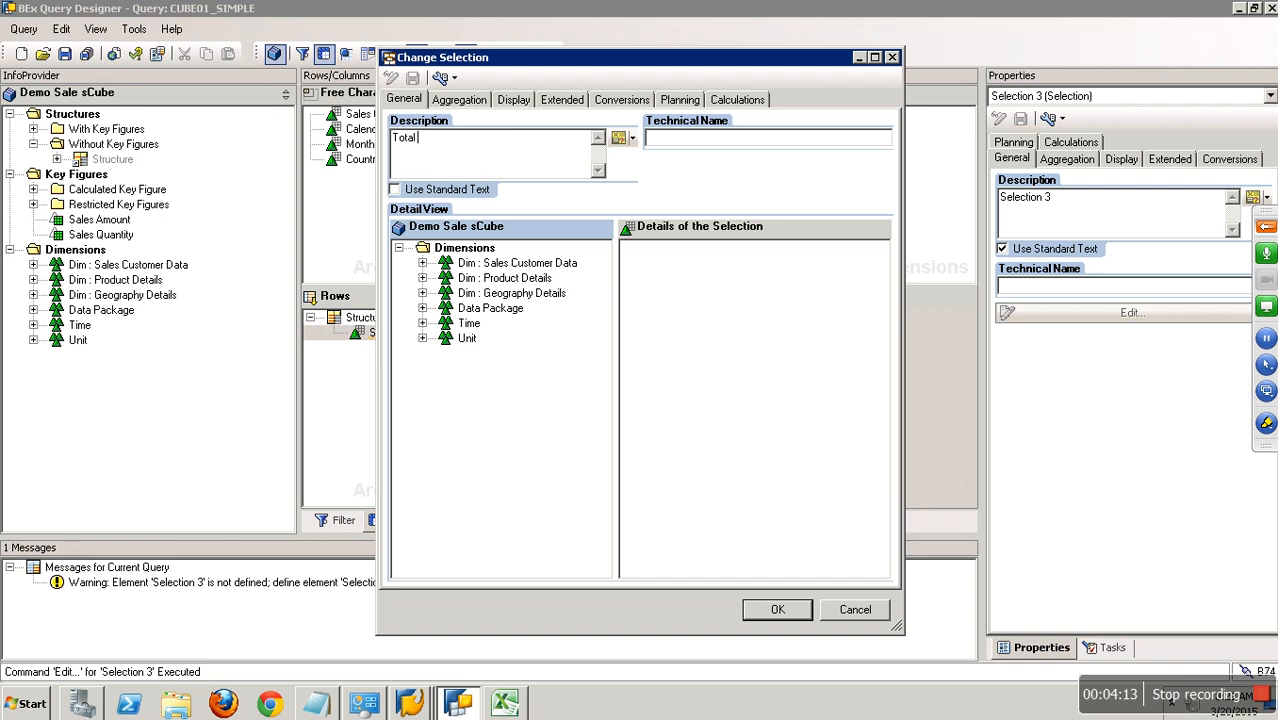
click(777, 609)
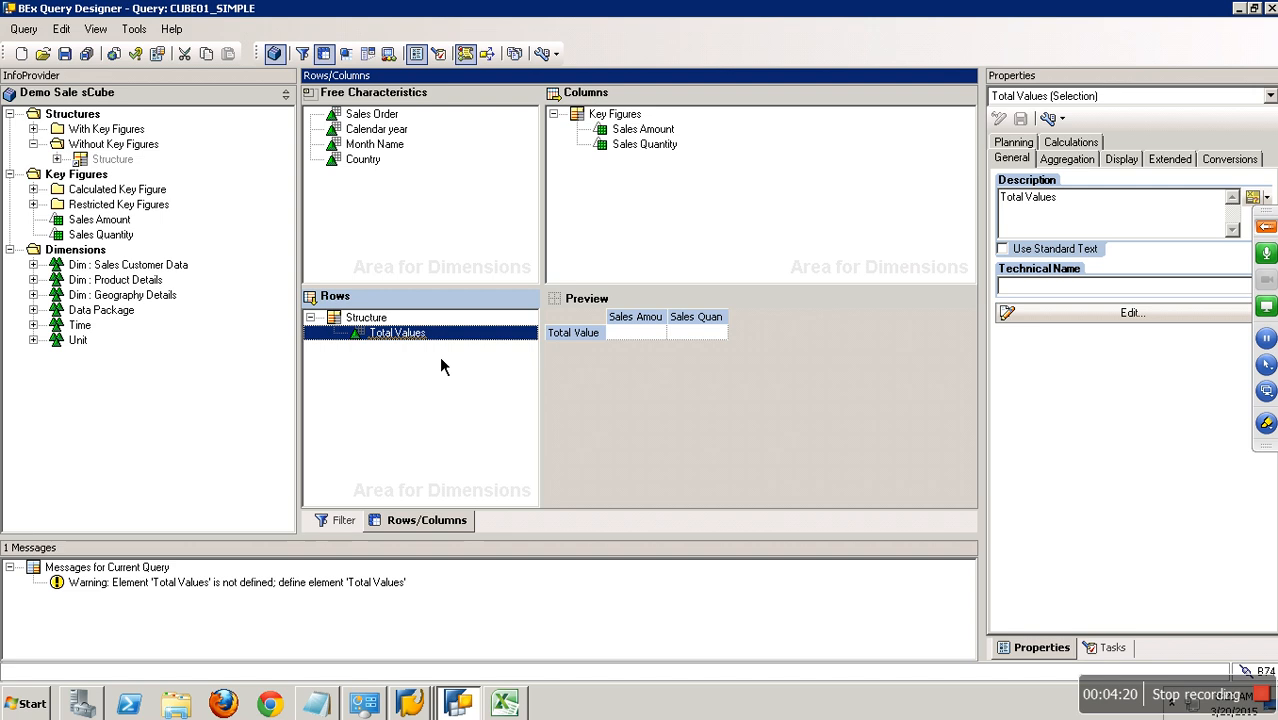
- Add a new selection to the rows structure and set its description to a single period (.)
mouse_move(420, 348)
right_click(390, 319)
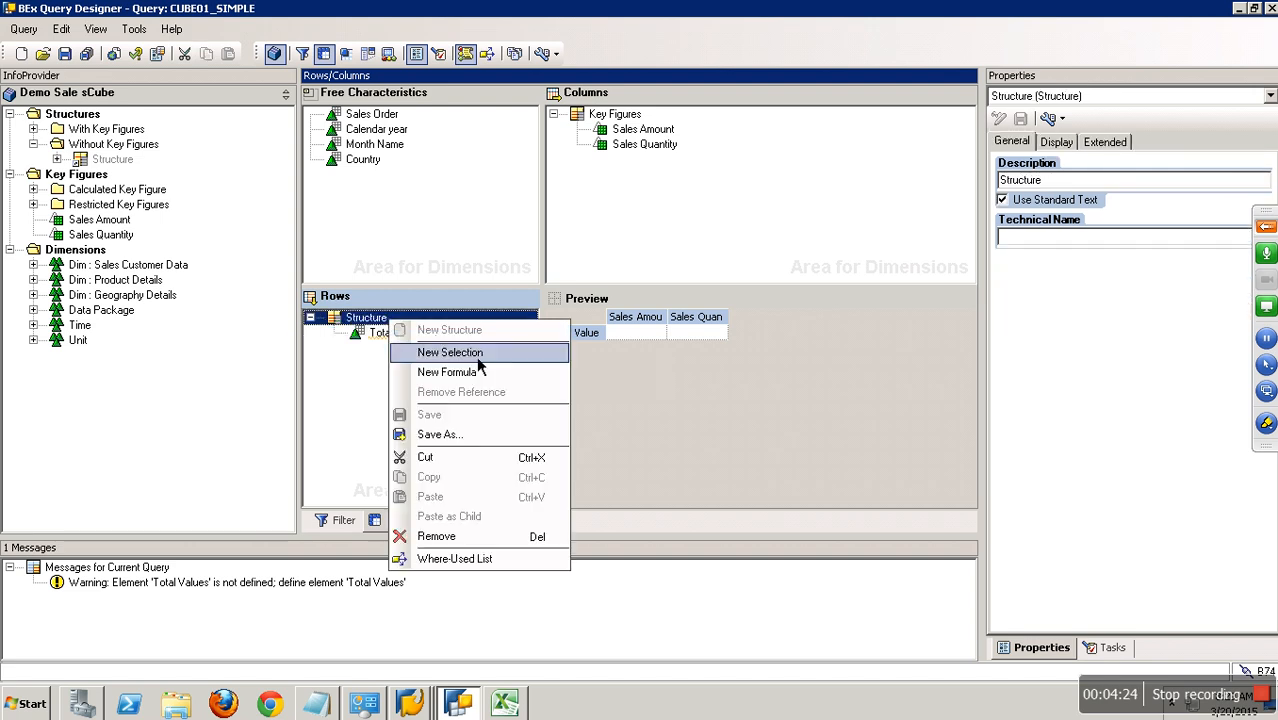
click(476, 354)
right_click(420, 333)
click(450, 343)
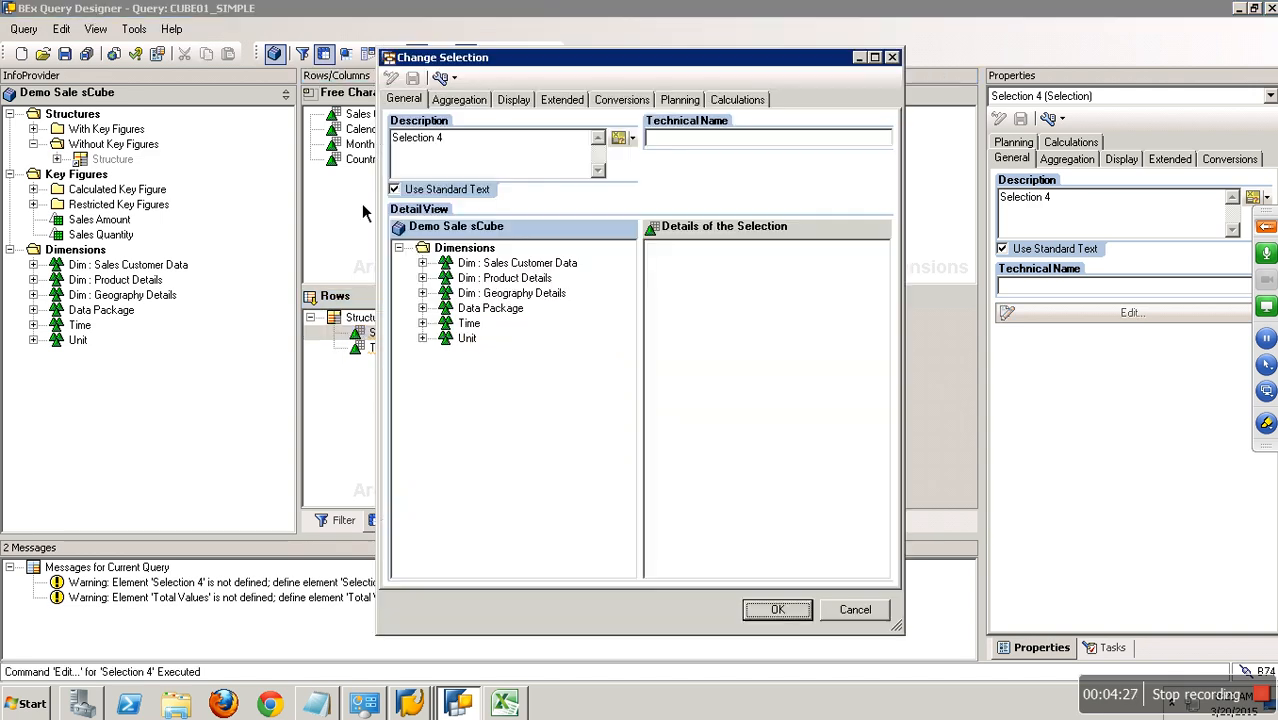
drag(447, 140, 366, 150)
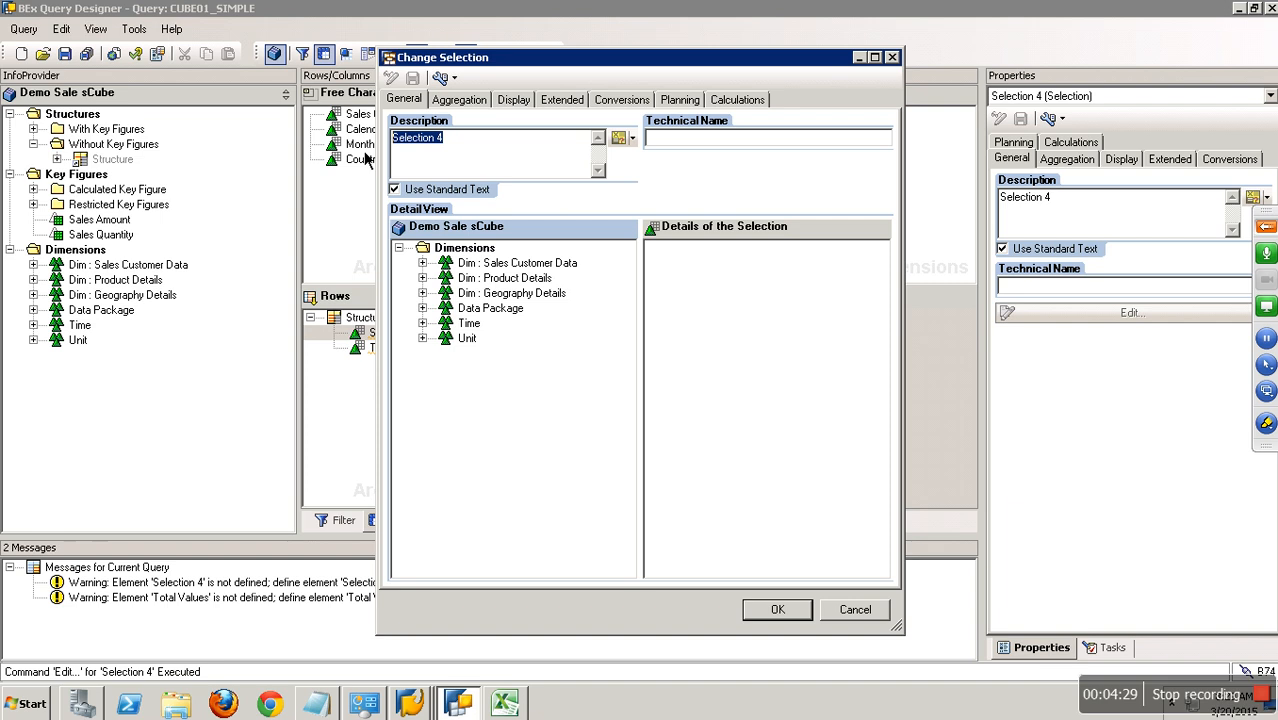
key(Delete)
click(793, 350)
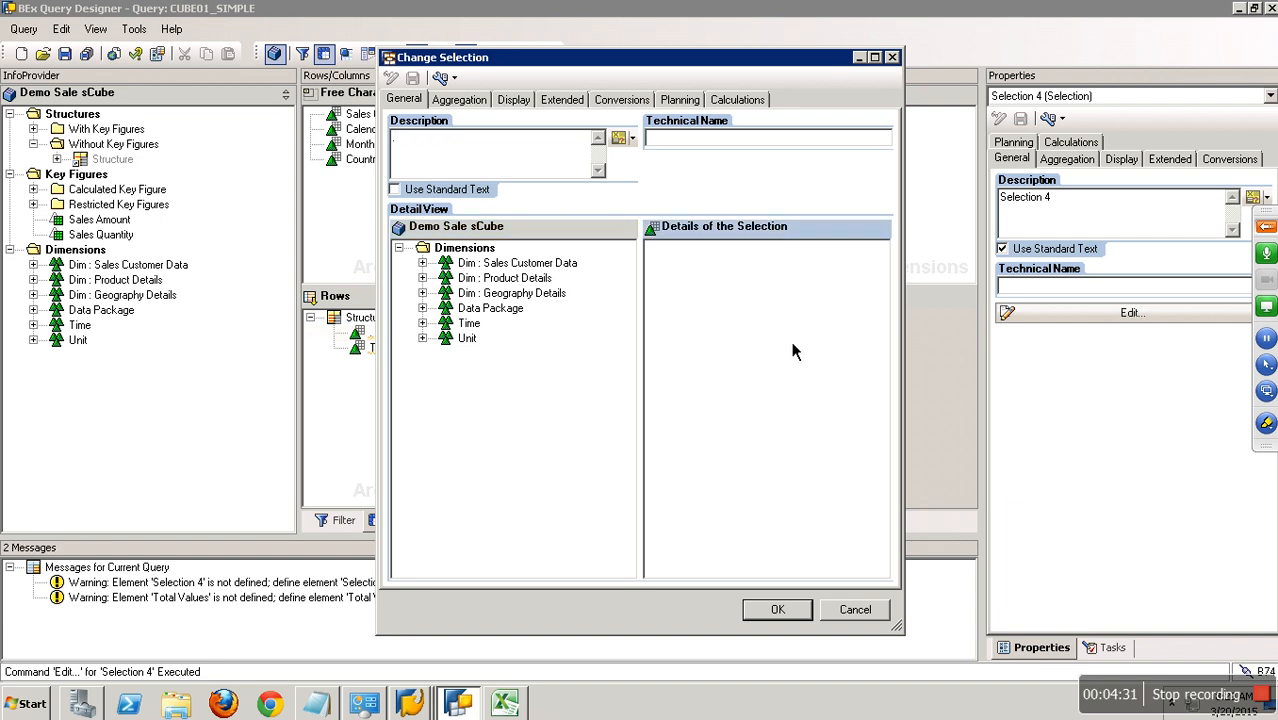
- Restrict the '.' selection to Calendar year with the single value 9999 and confirm it
double_click(432, 330)
drag(440, 341, 735, 307)
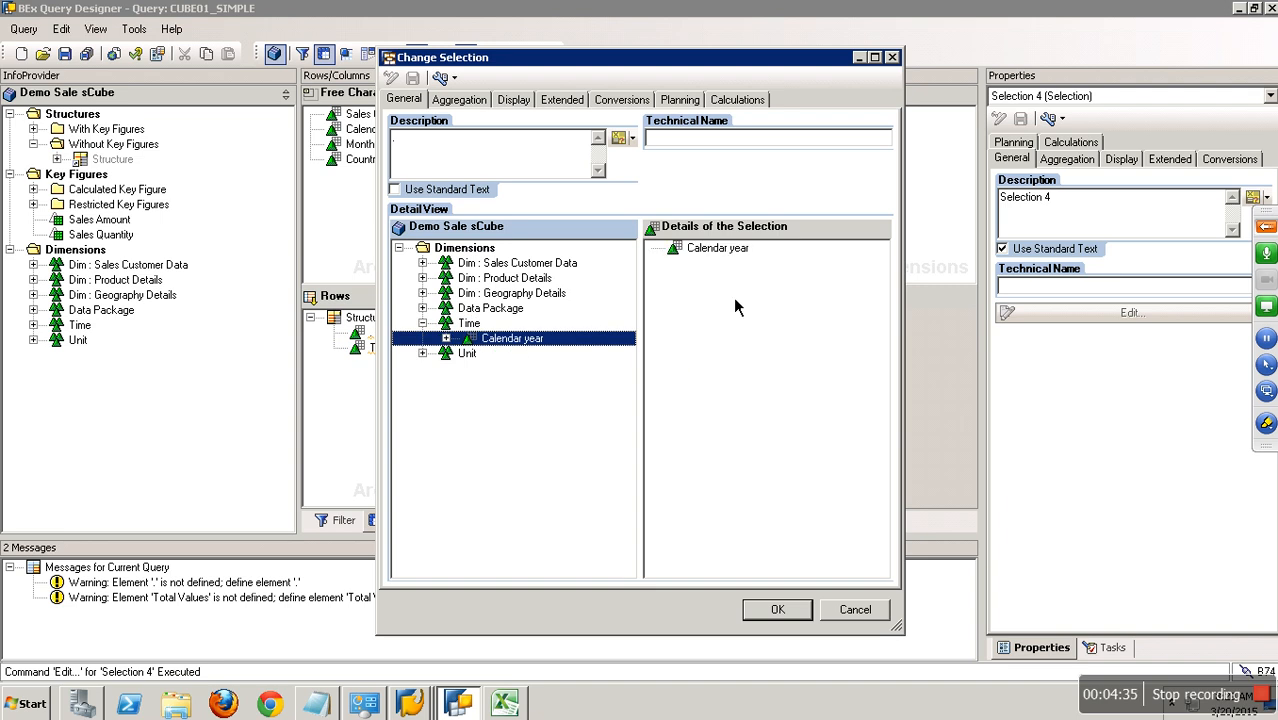
right_click(730, 257)
click(756, 262)
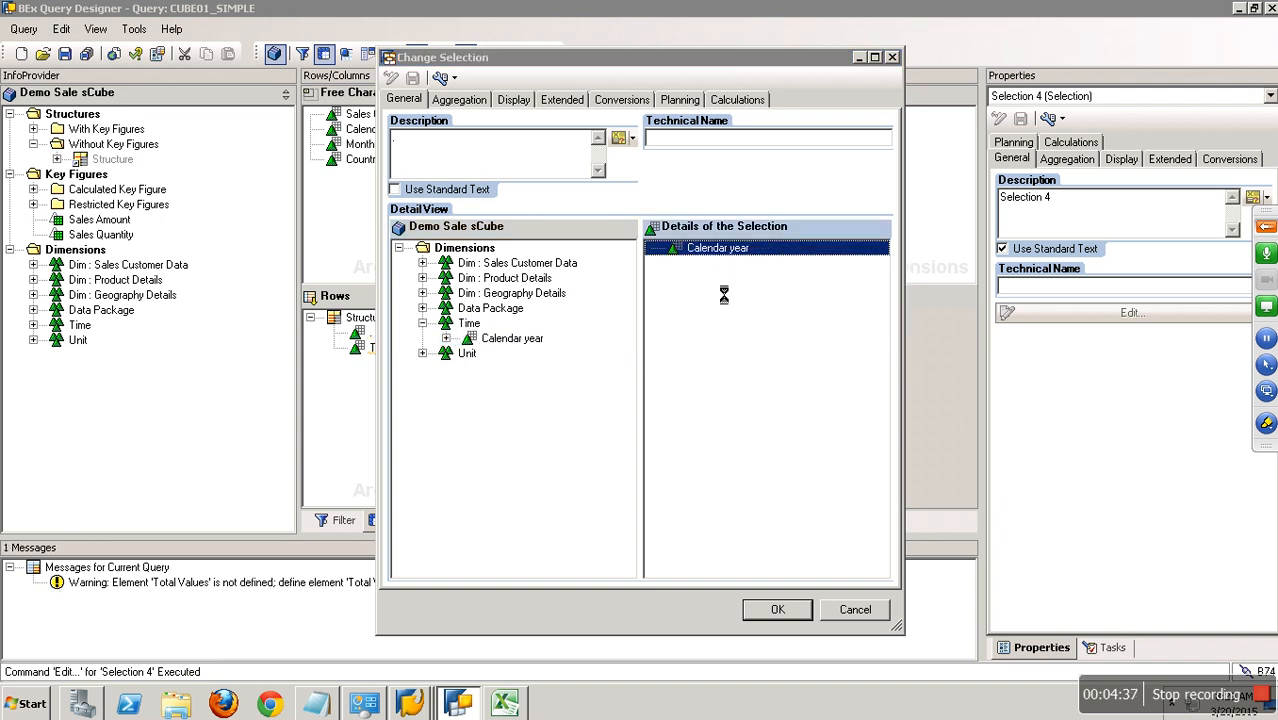
click(512, 198)
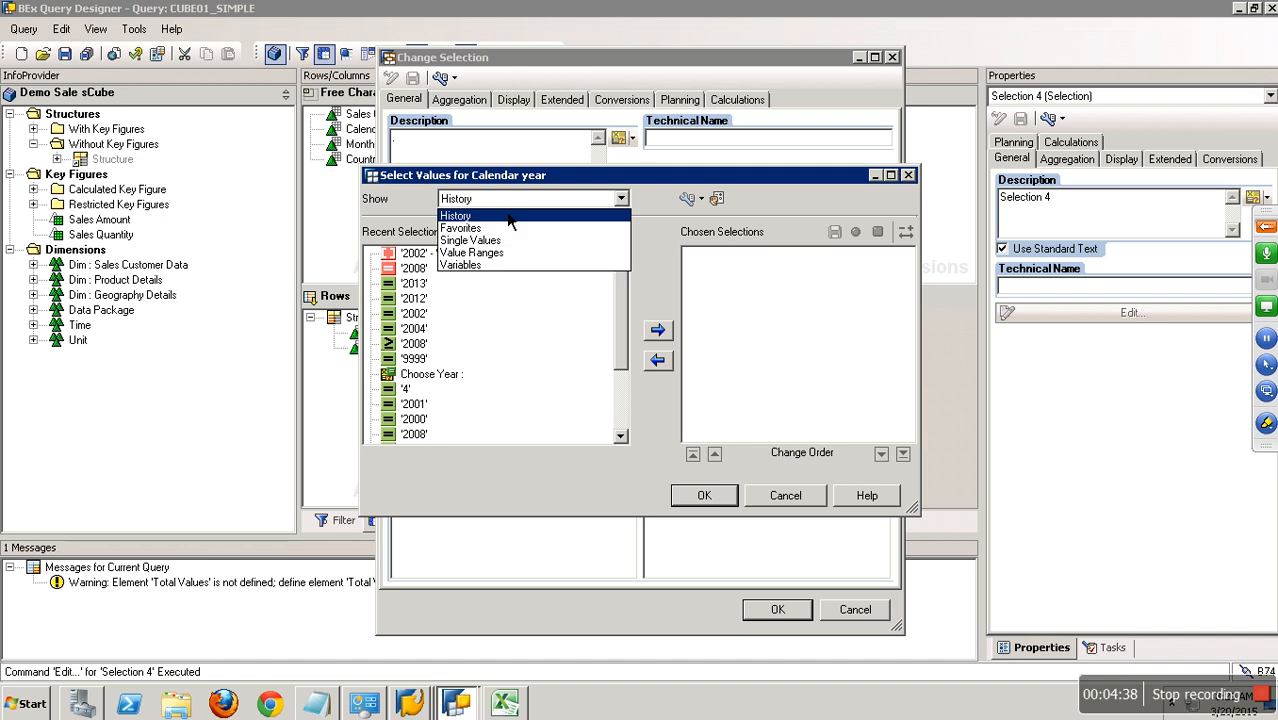
click(490, 240)
click(505, 457)
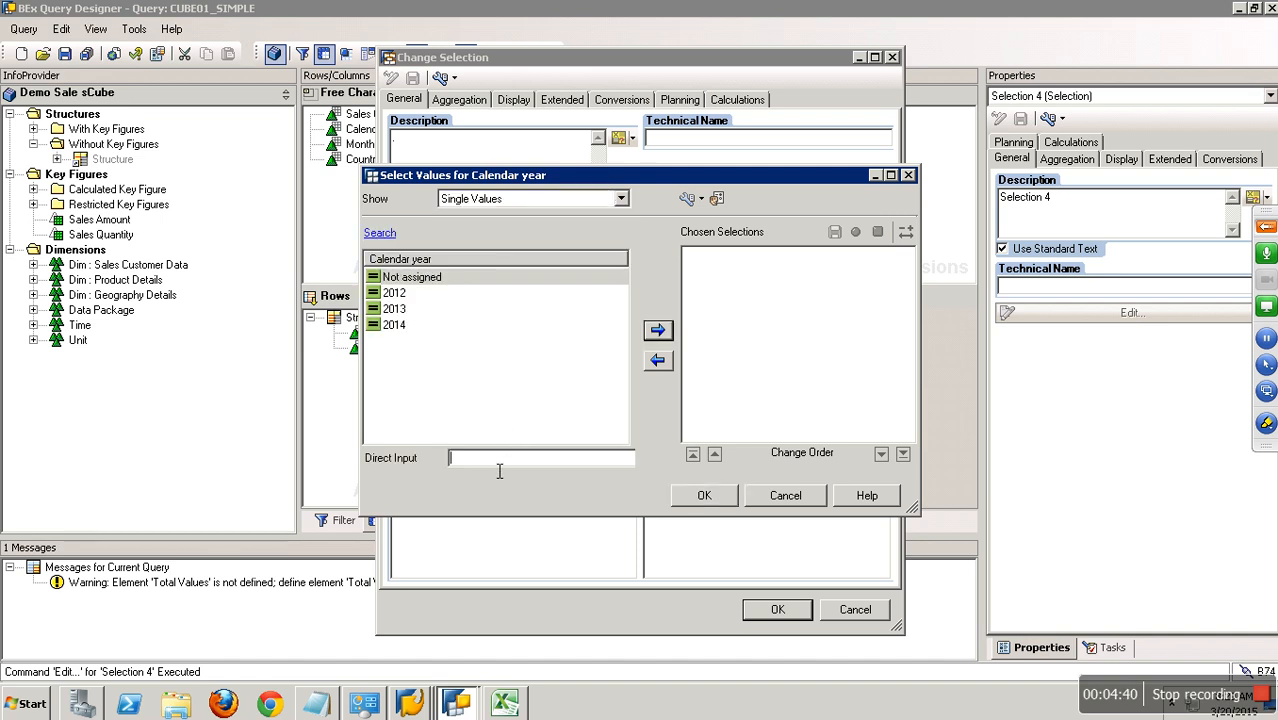
text(9999)
click(657, 329)
click(710, 497)
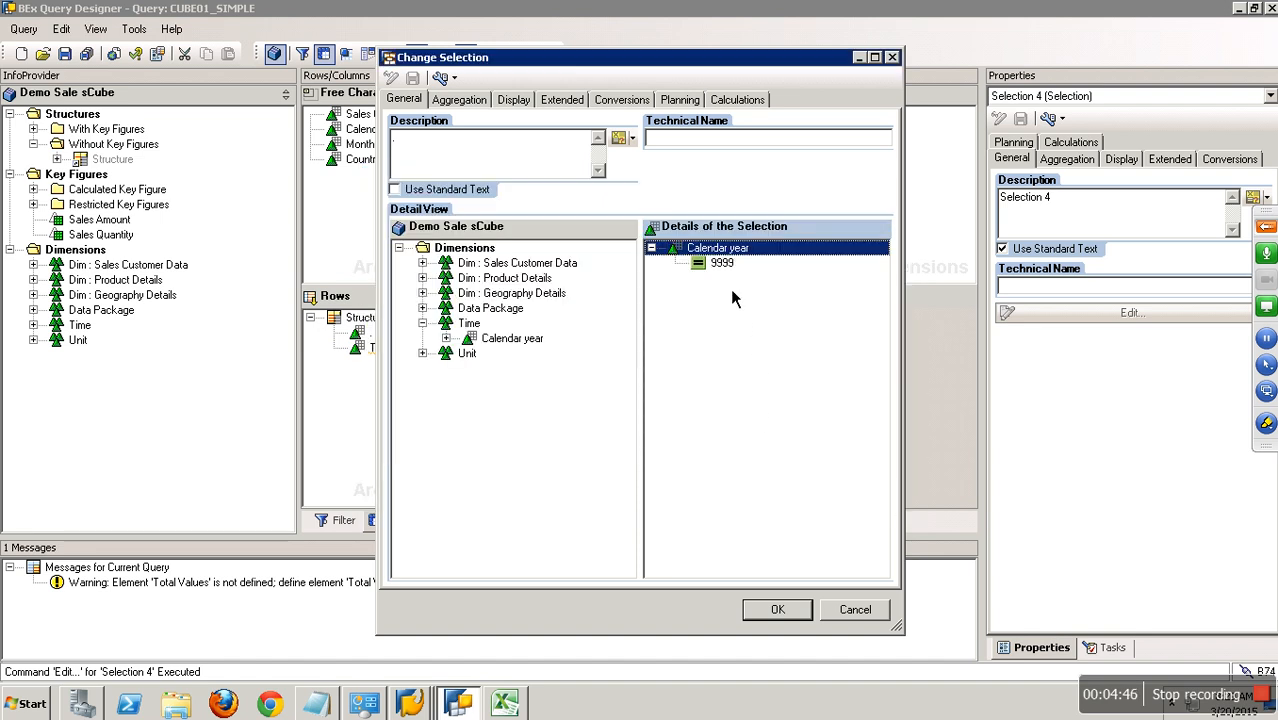
click(772, 609)
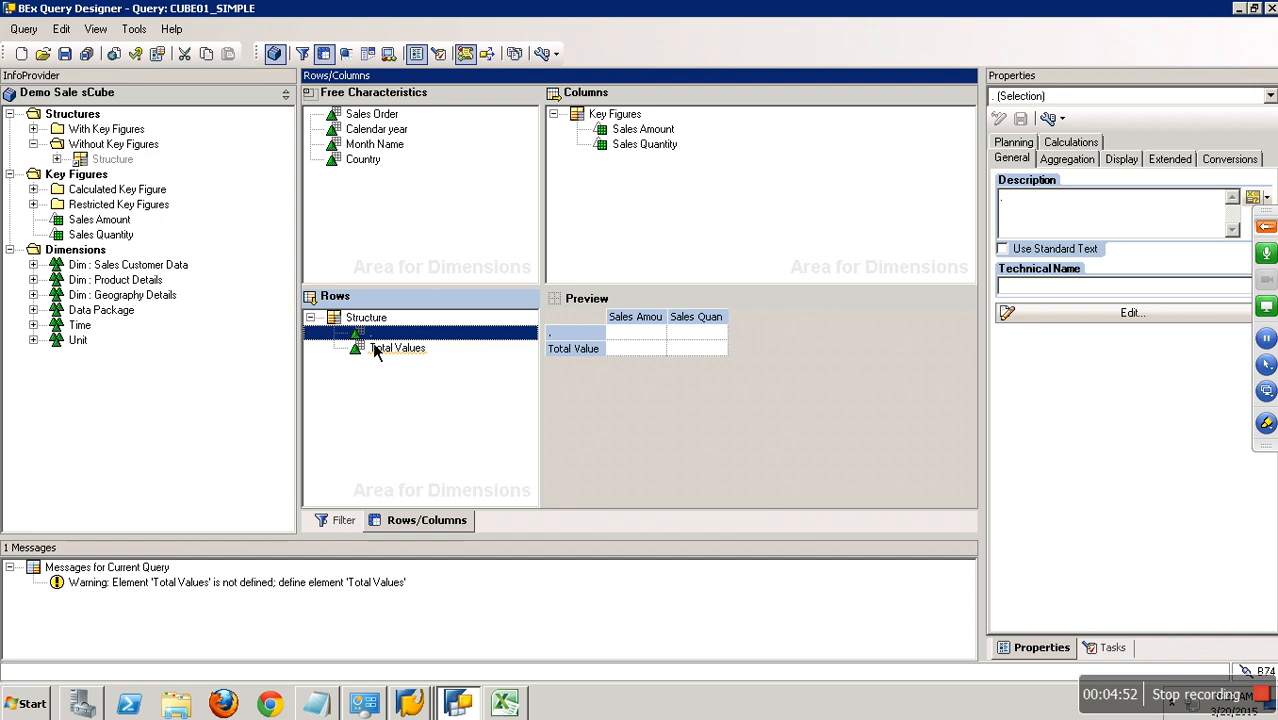
- Move Total Values above the '.' selection and add another new selection to the rows structure
drag(392, 348, 381, 321)
click(414, 420)
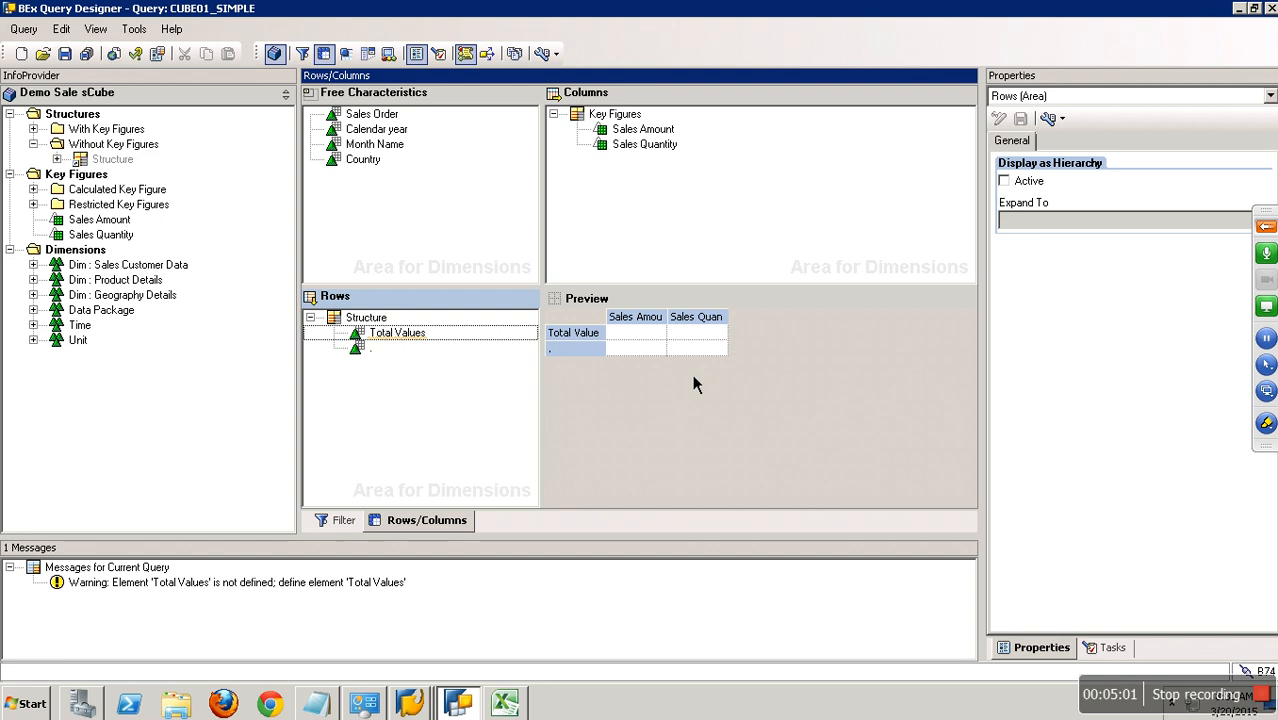
right_click(388, 334)
click(444, 364)
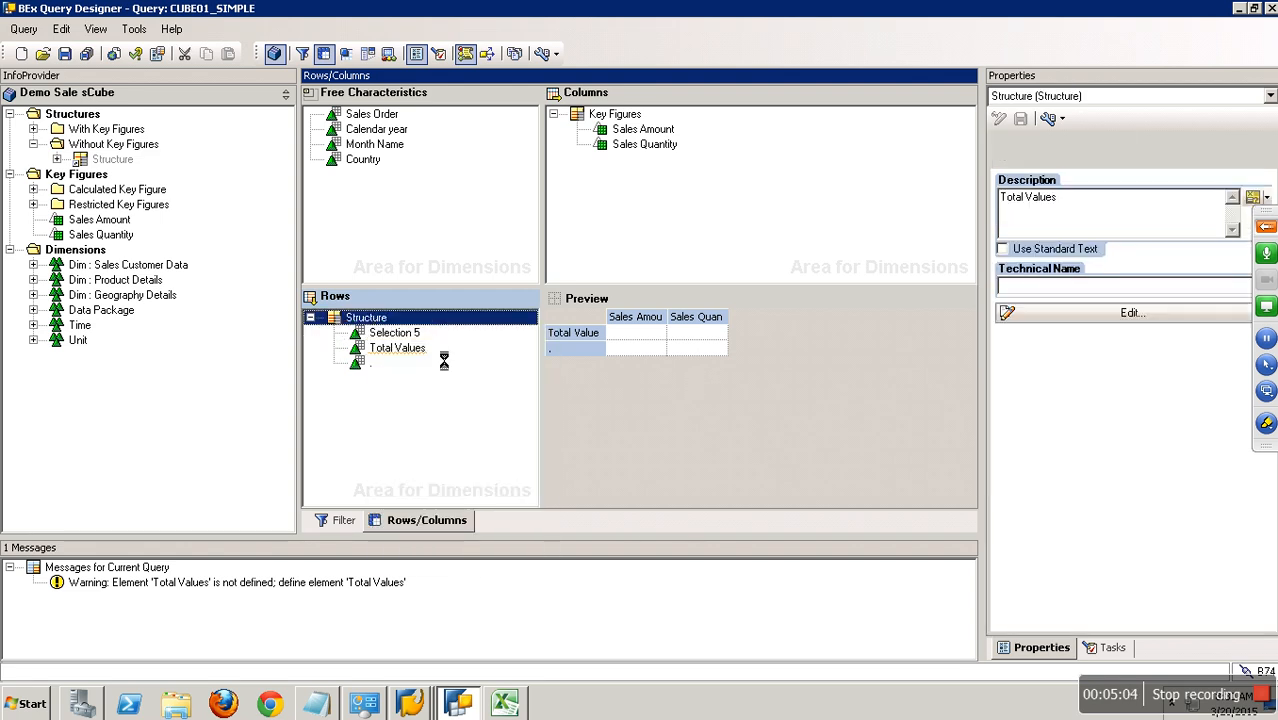
right_click(408, 320)
- Edit the new selection, restricting it to Calendar year 2012 and setting its description to 2012
right_click(412, 332)
click(442, 340)
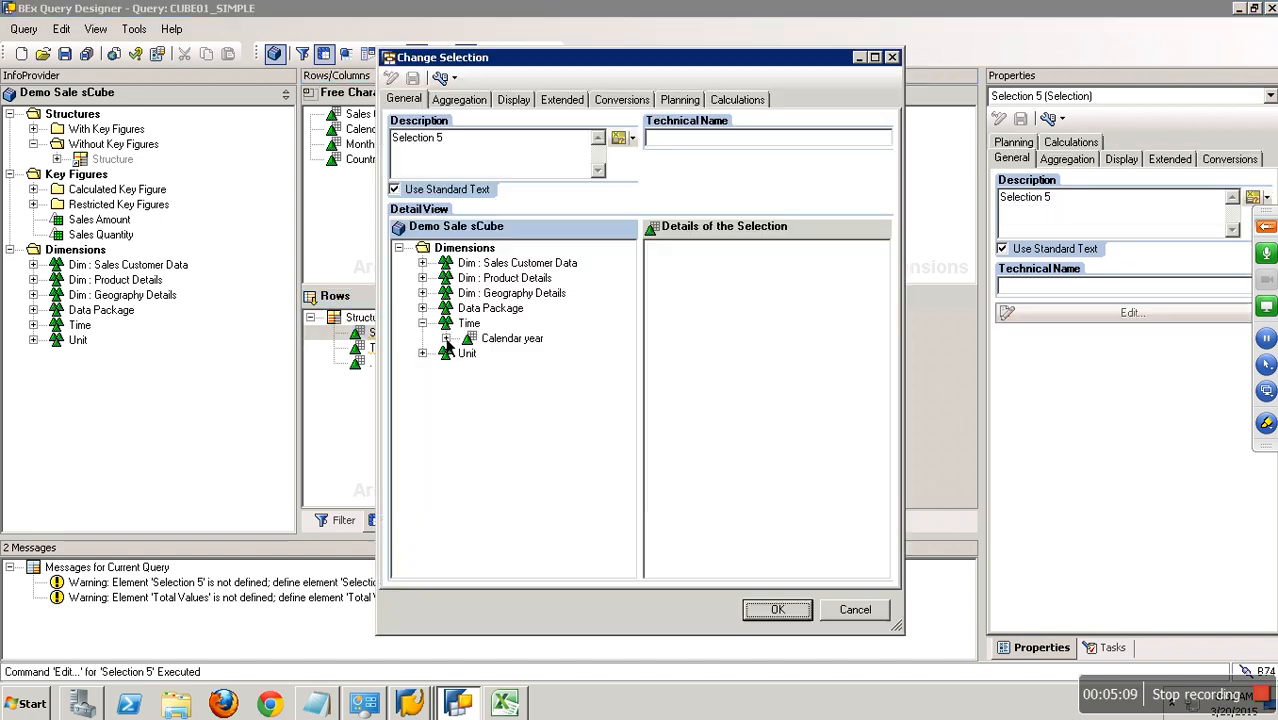
click(446, 338)
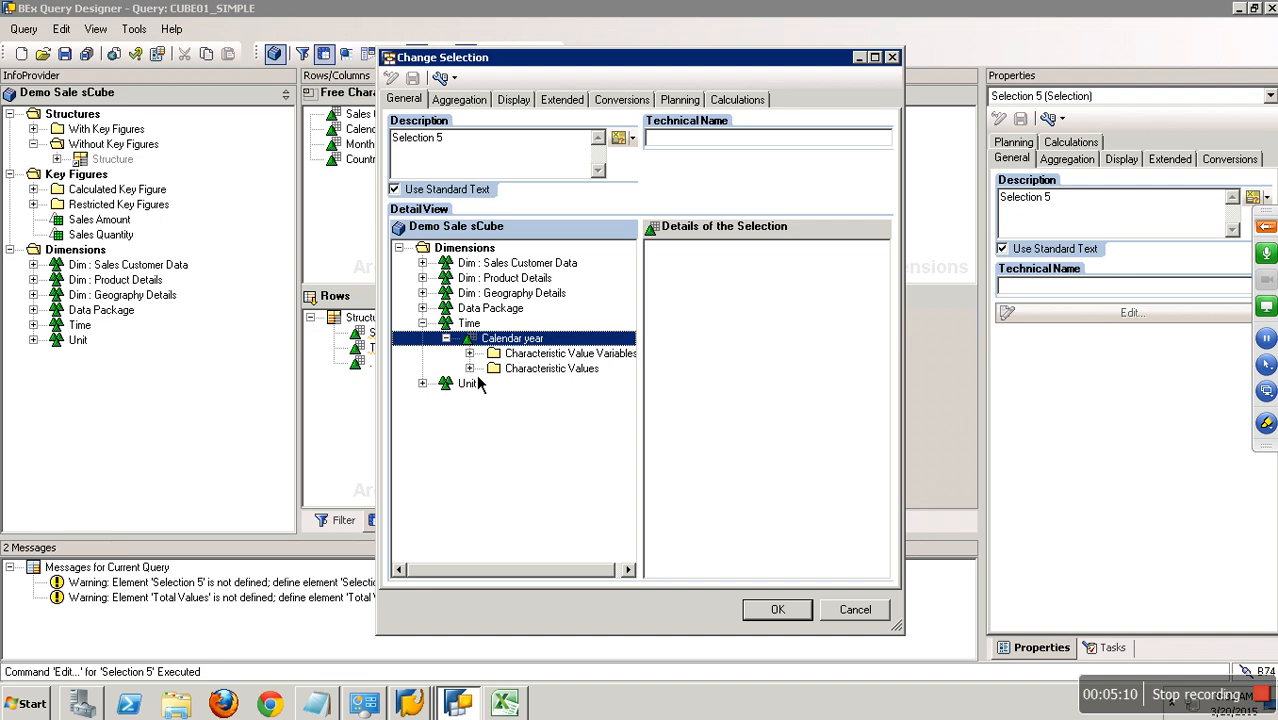
click(469, 368)
drag(548, 490, 756, 412)
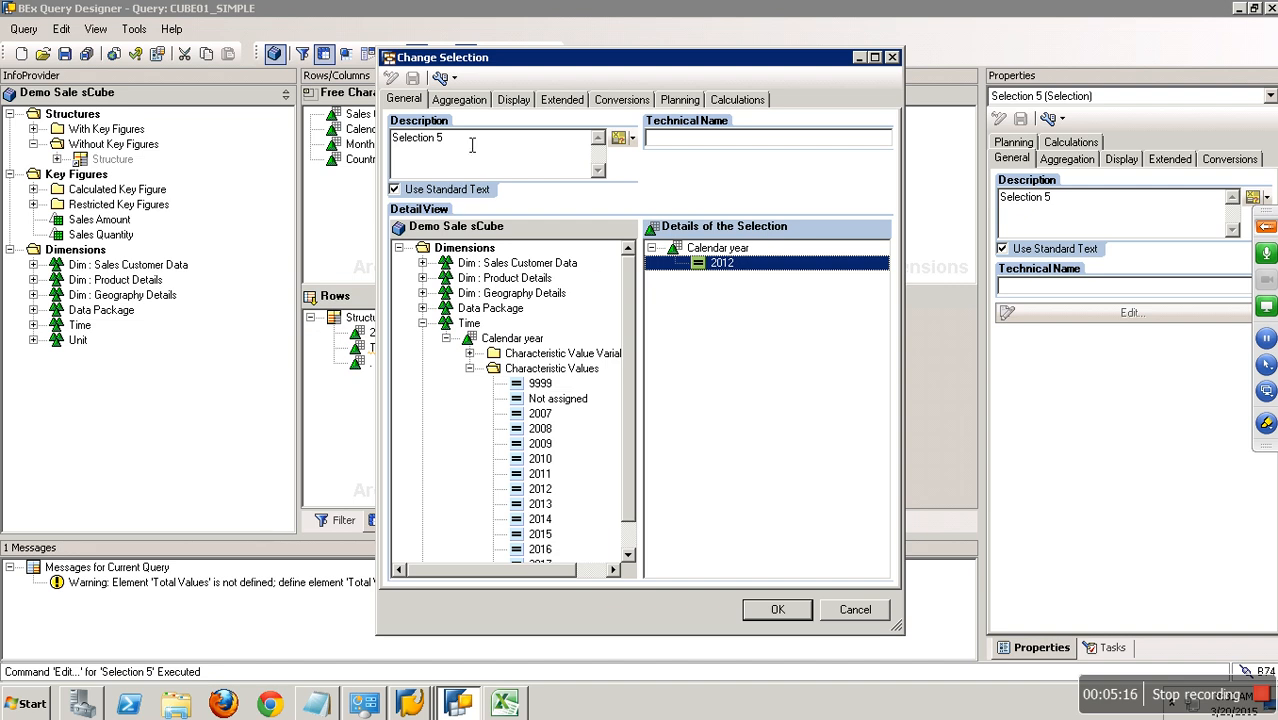
drag(471, 145, 338, 145)
text(2012)
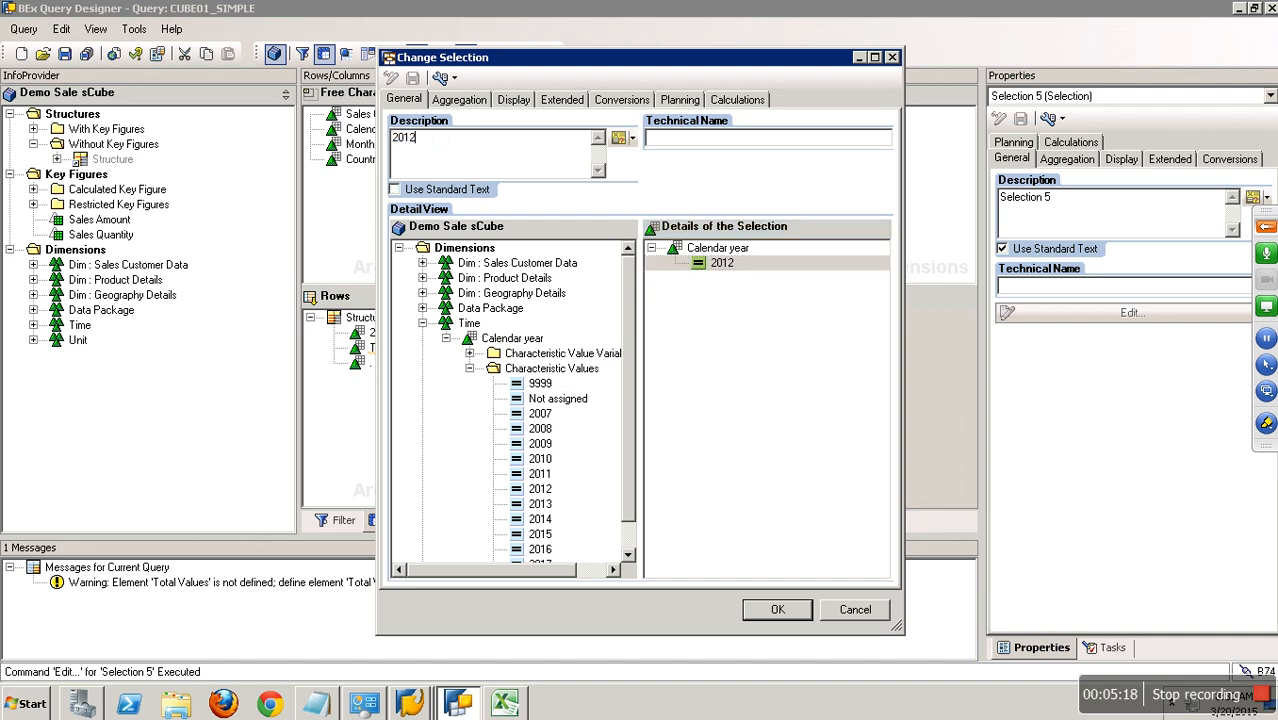
click(786, 610)
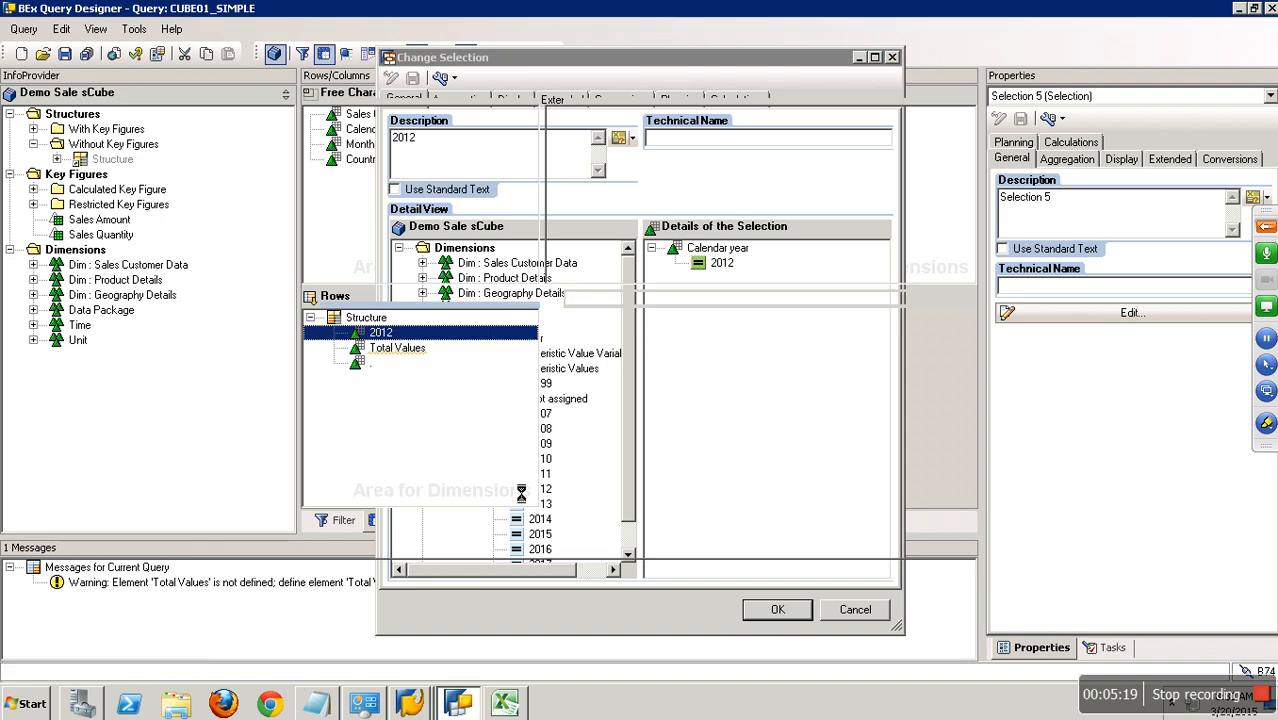
- Add another selection to the rows structure and set its description to Jan - 2012
right_click(382, 318)
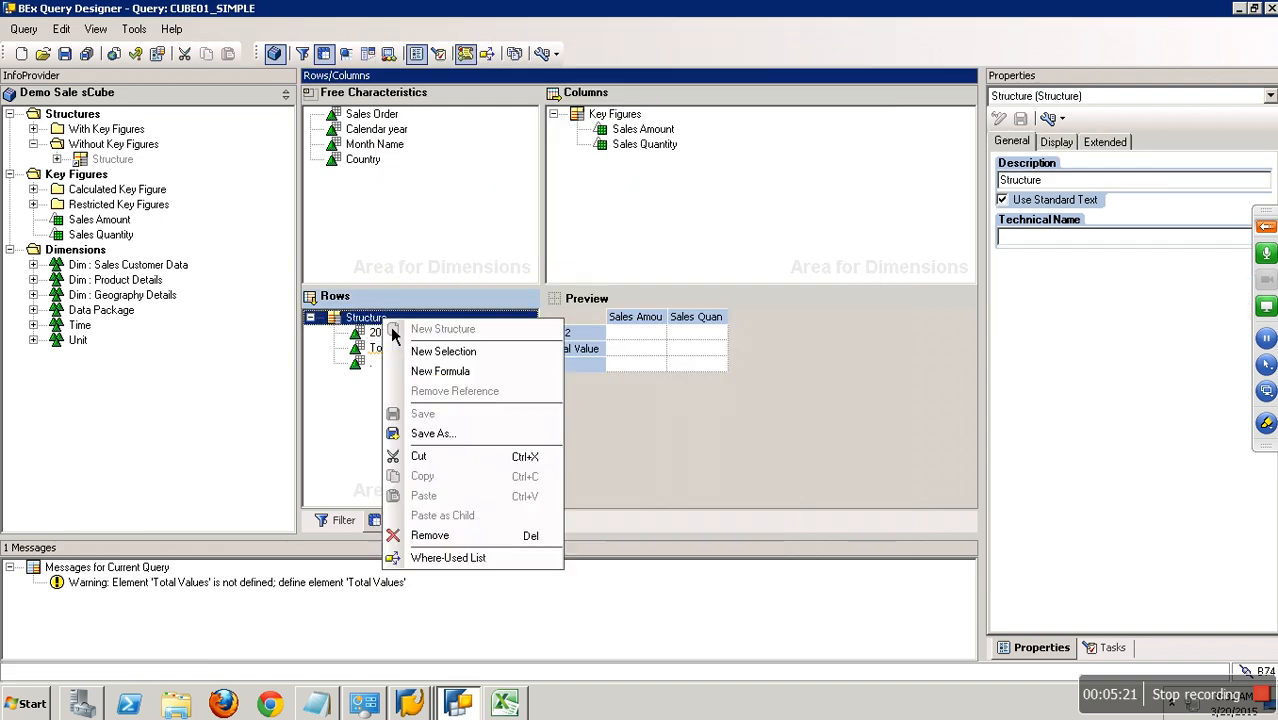
click(448, 352)
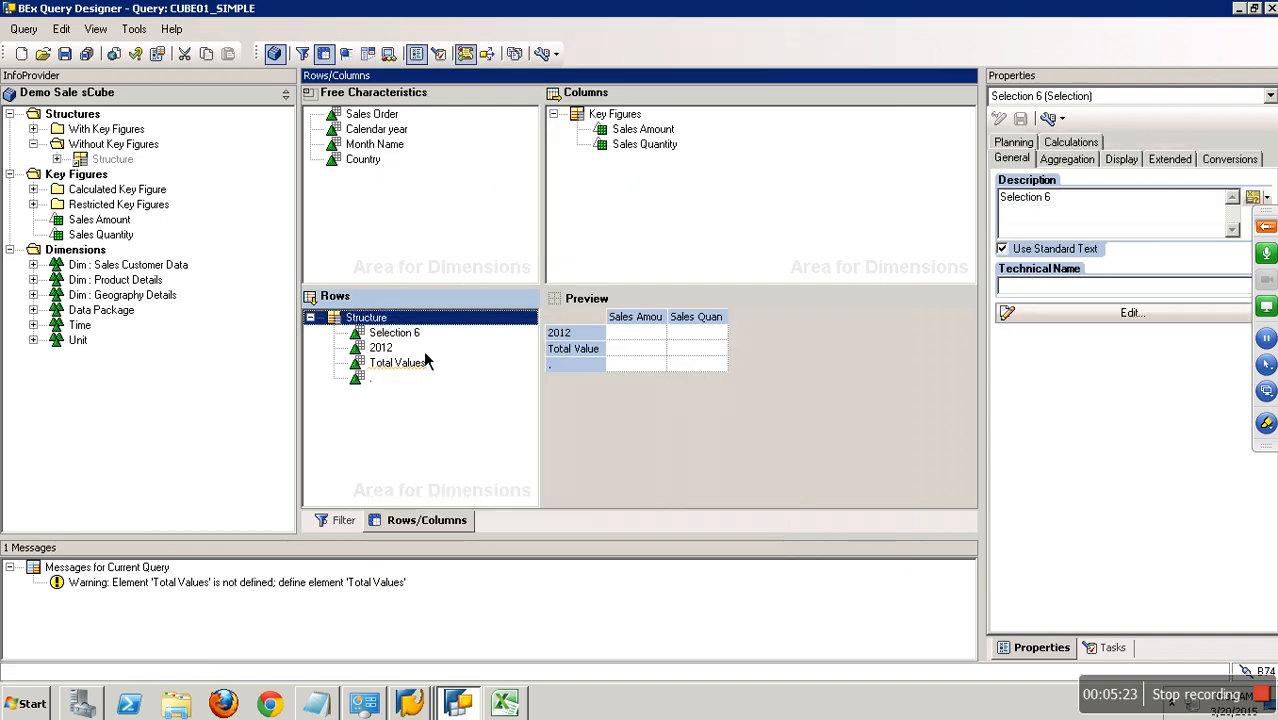
right_click(408, 335)
click(447, 345)
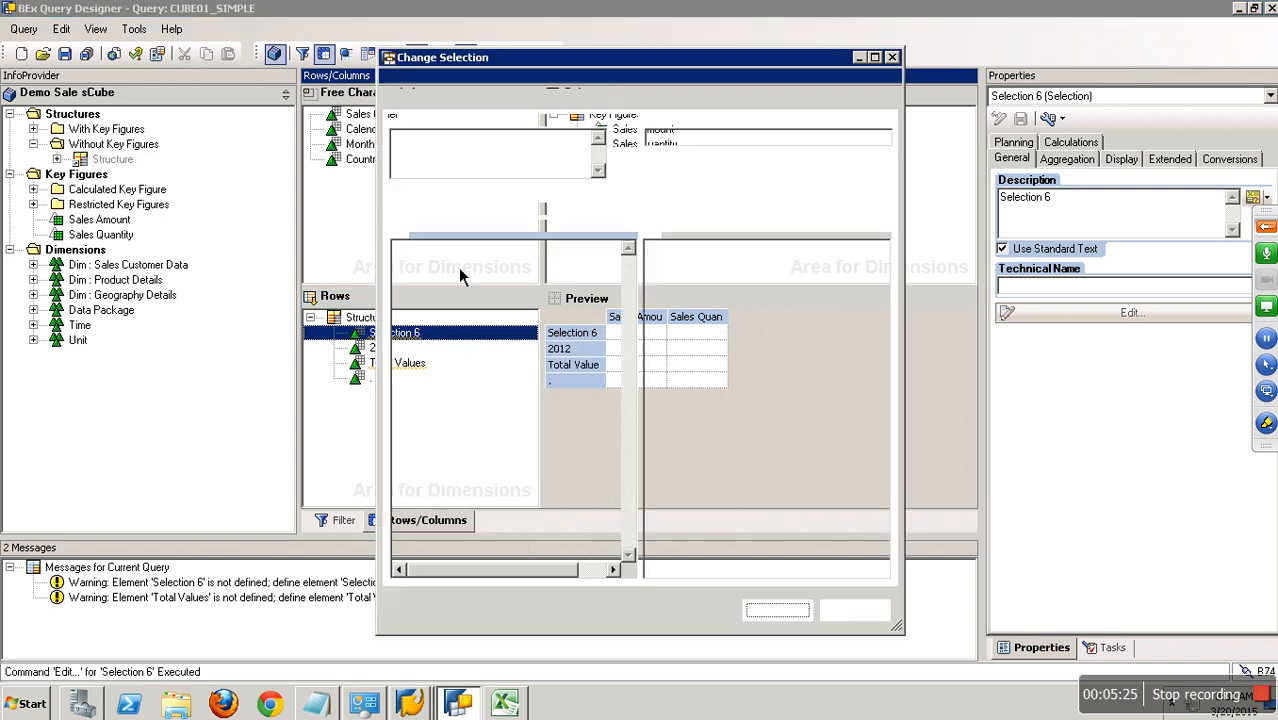
text(Jan - 2012)
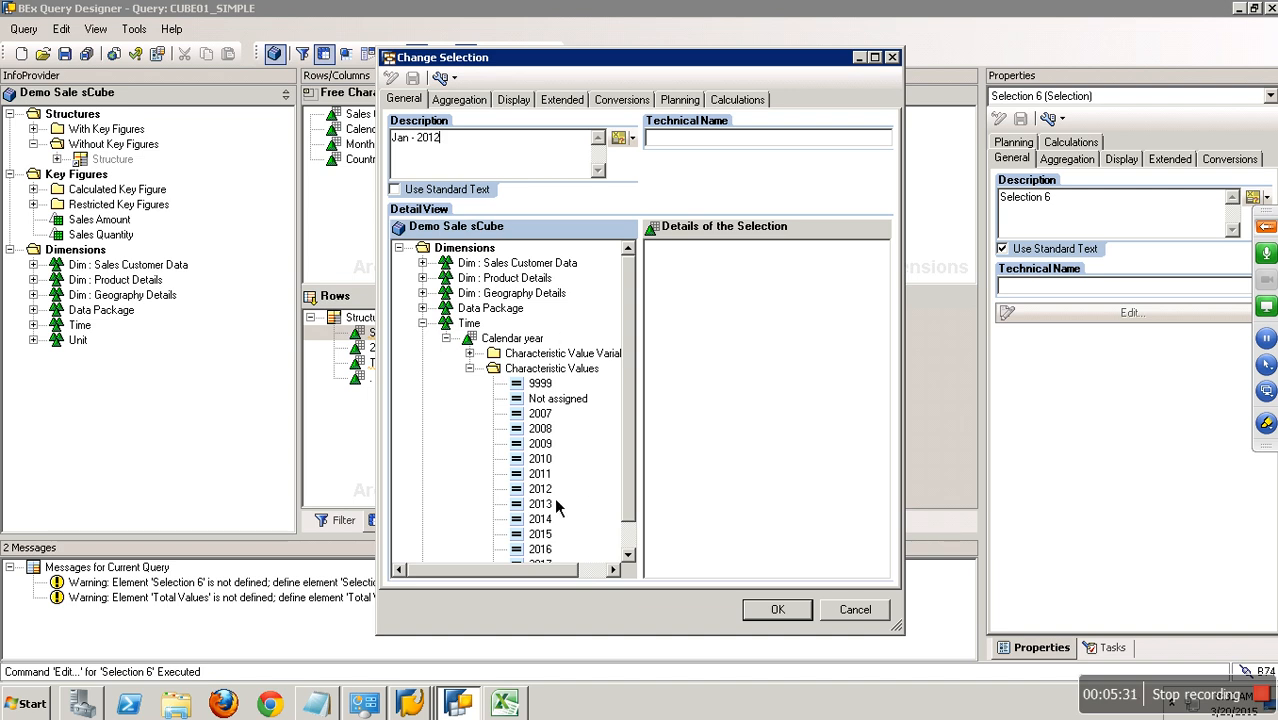
- Restrict the Jan - 2012 selection to Calendar year 2012 and Month Name January, and confirm it
drag(553, 493, 756, 422)
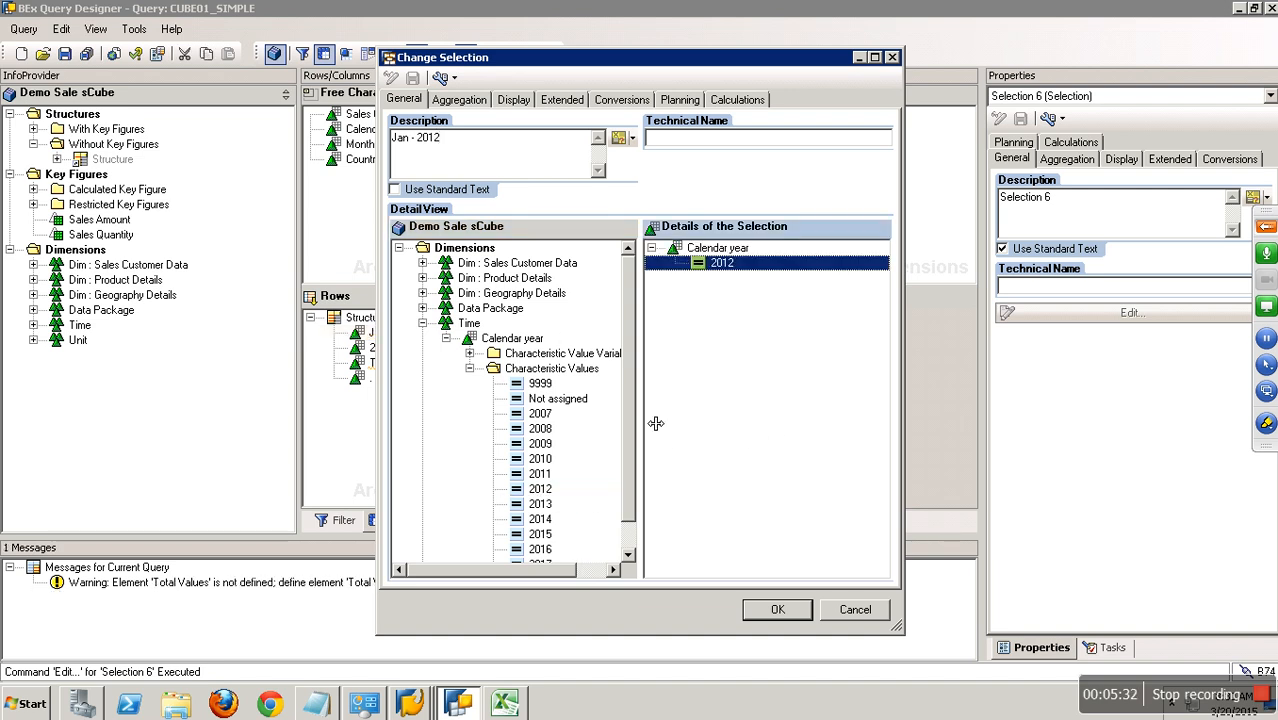
click(422, 323)
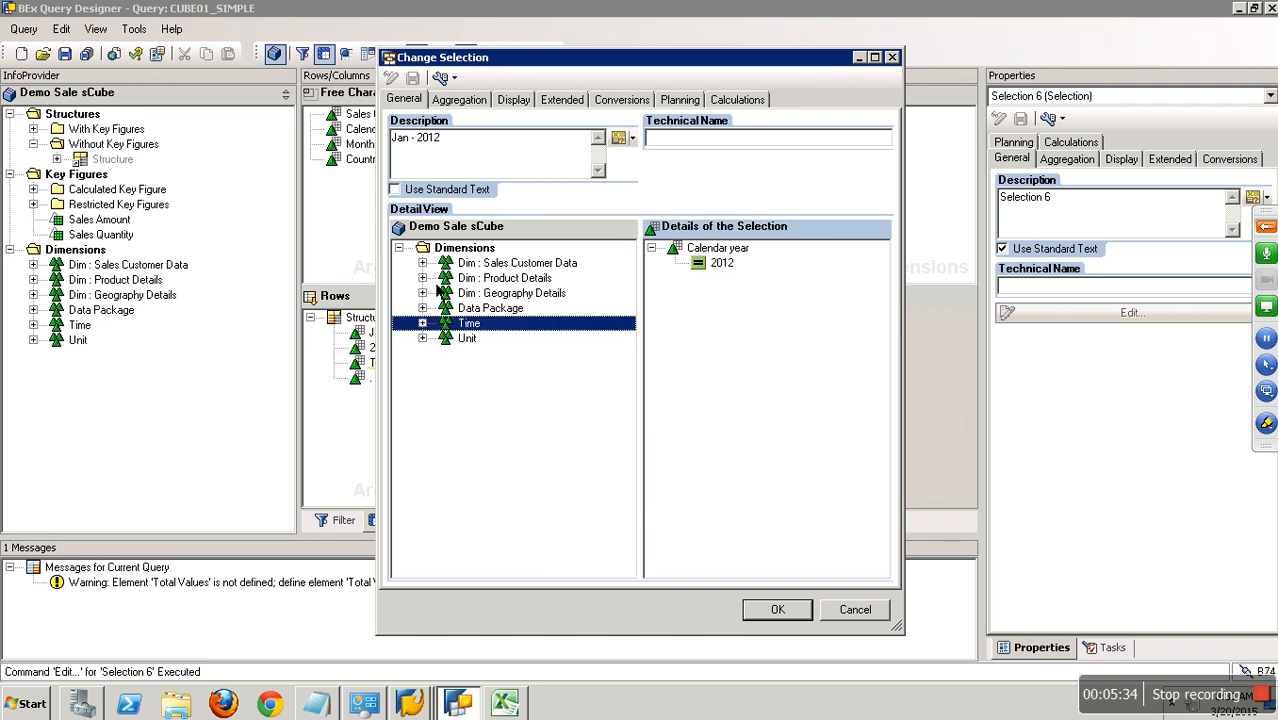
click(422, 262)
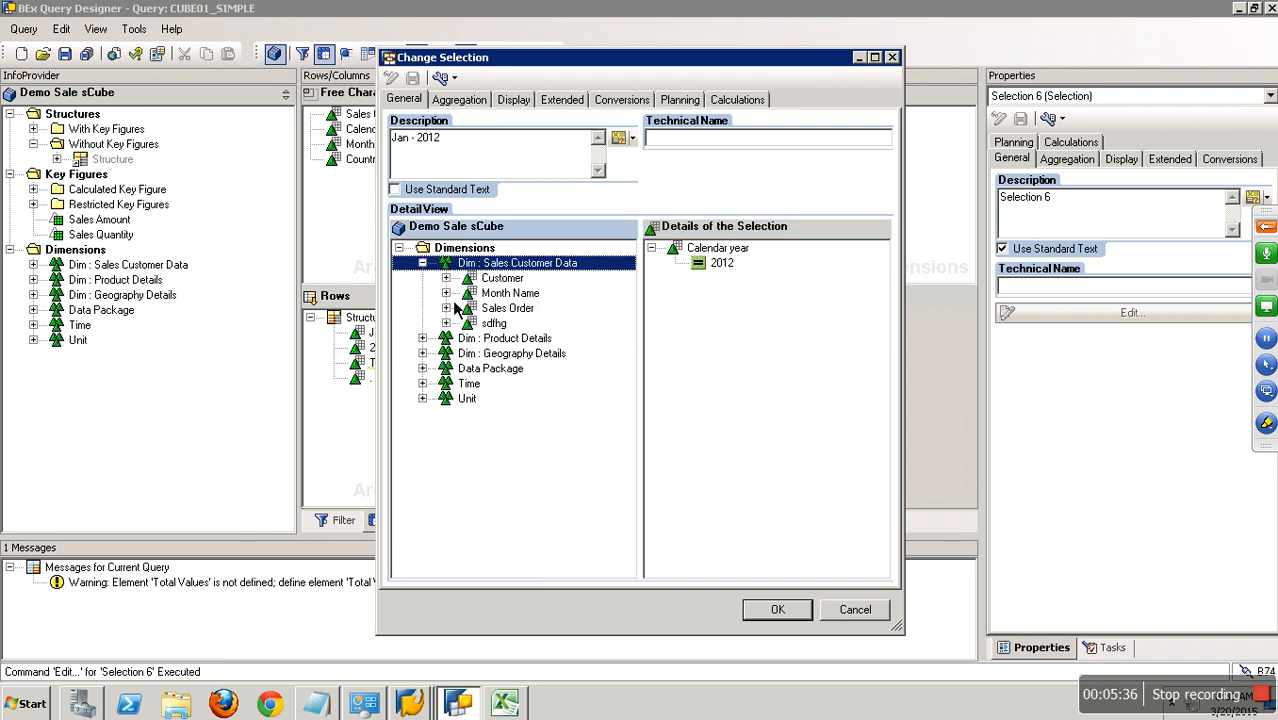
click(446, 292)
drag(510, 293, 719, 314)
right_click(713, 285)
click(740, 291)
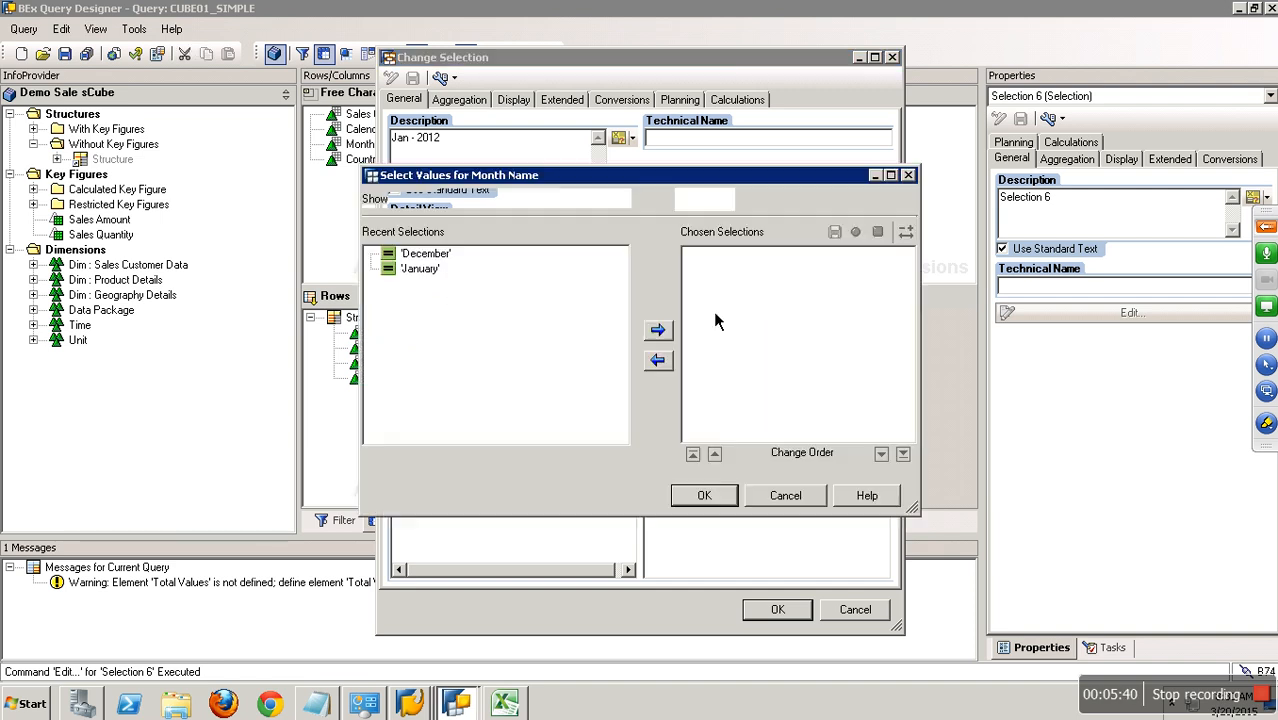
click(452, 270)
click(658, 333)
click(708, 497)
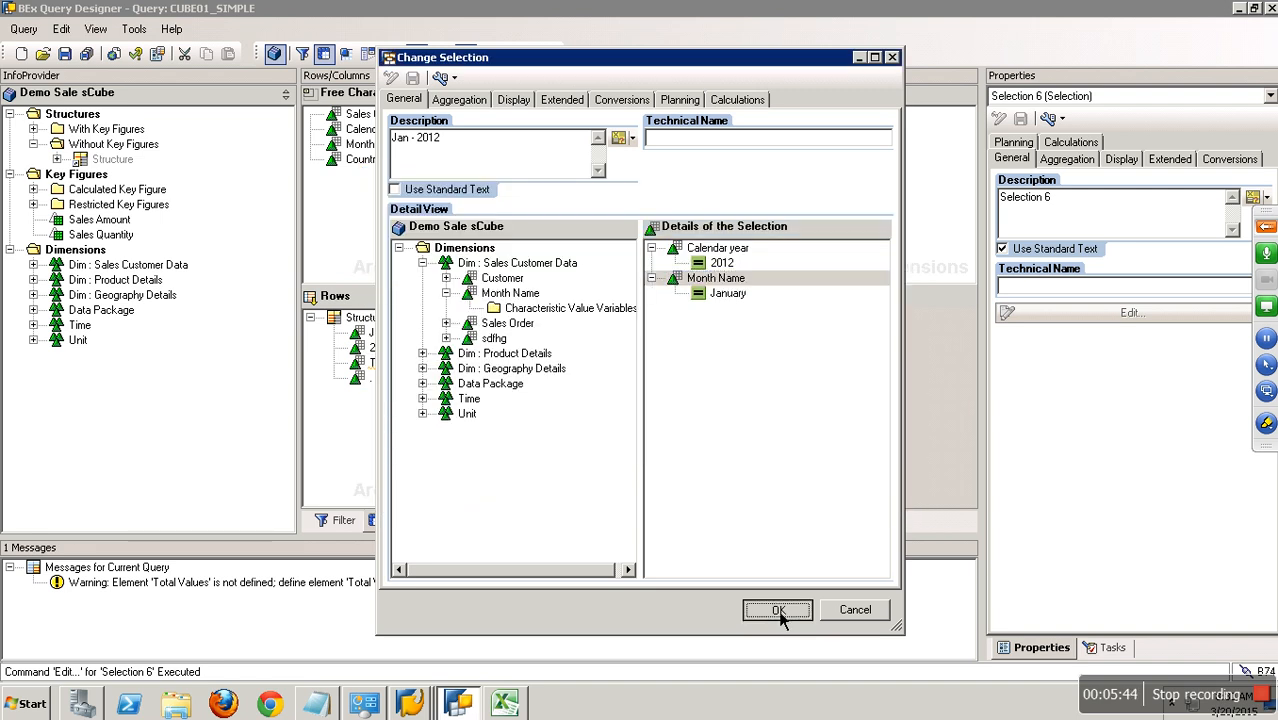
click(777, 609)
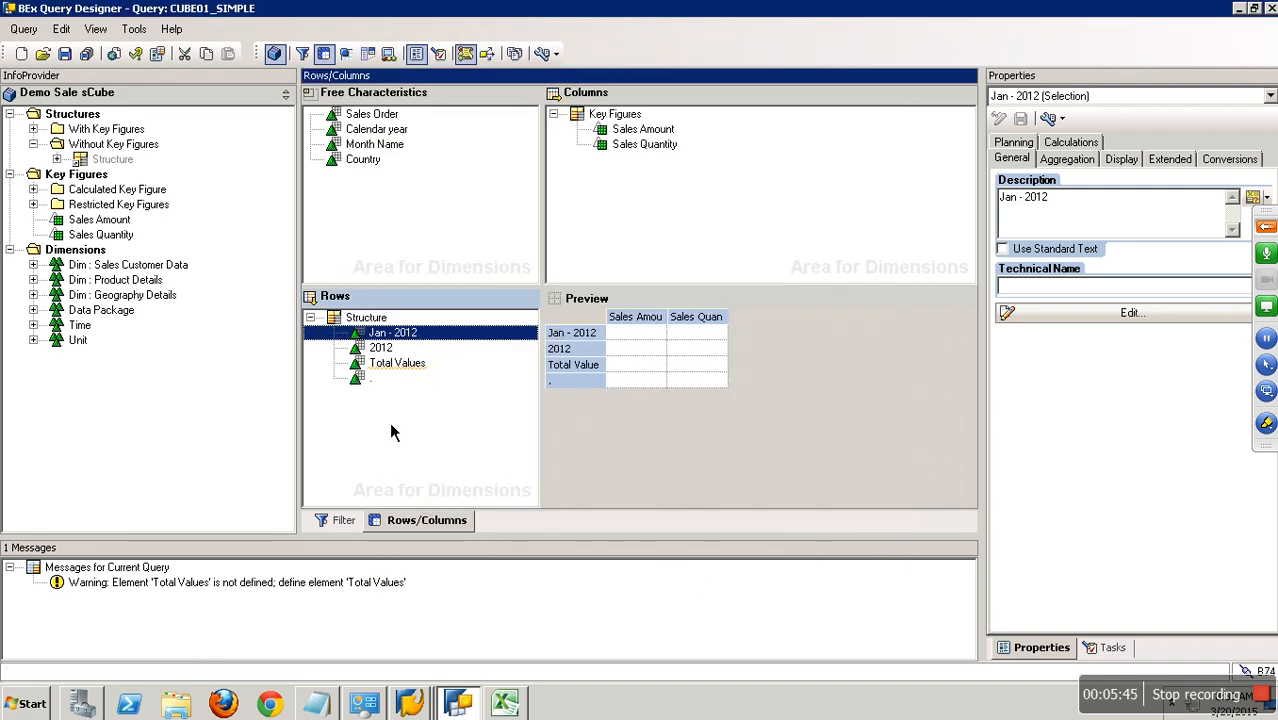
- Add another selection to the rows structure and set its description to Feb - 2012
right_click(390, 322)
click(456, 352)
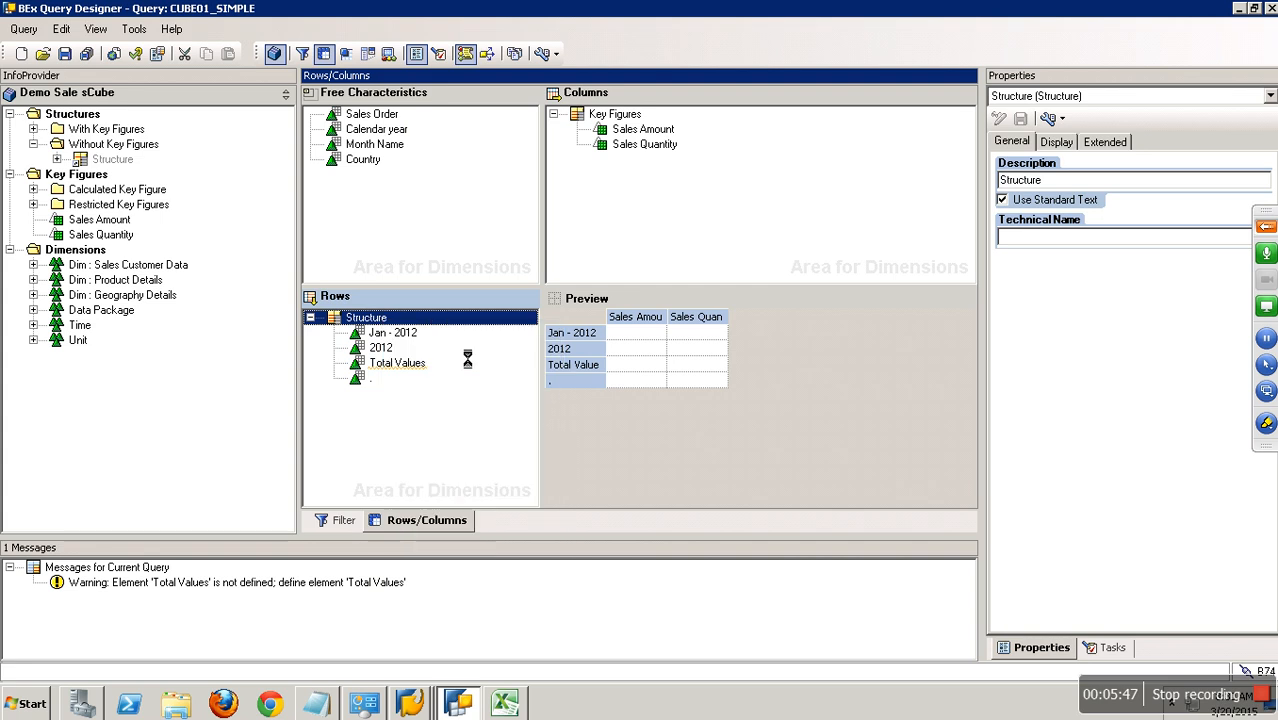
right_click(398, 334)
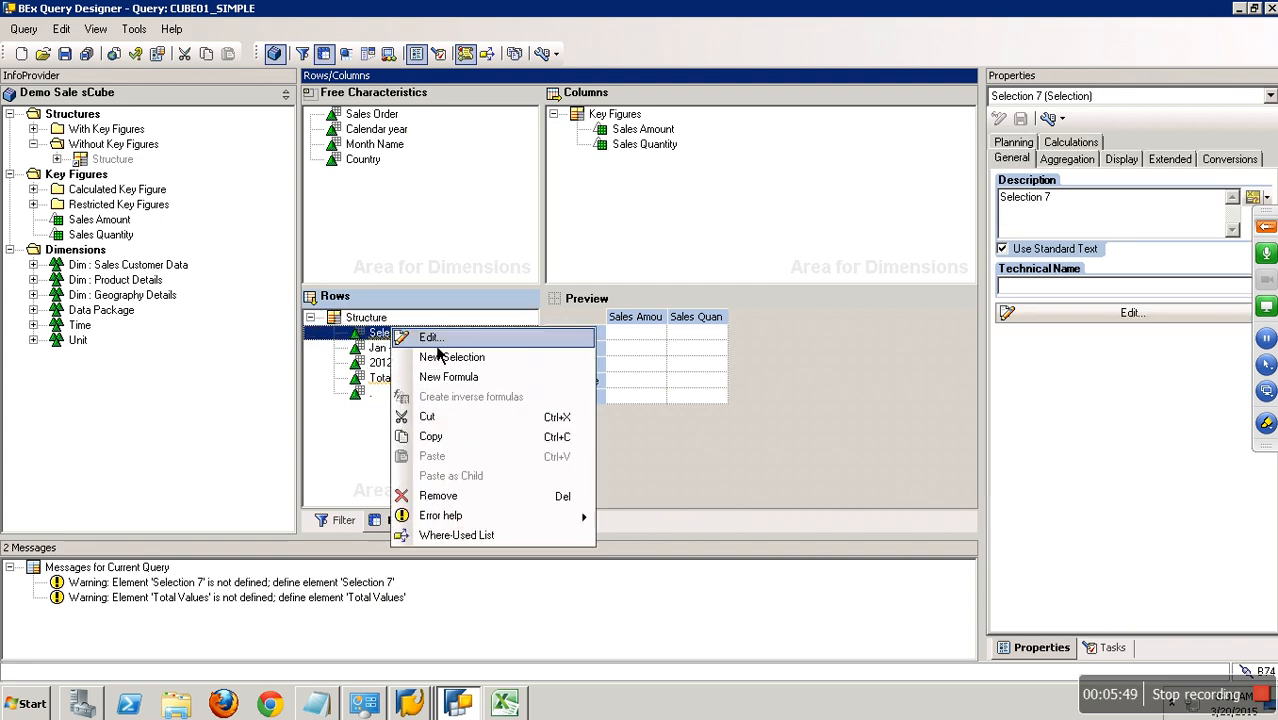
click(436, 345)
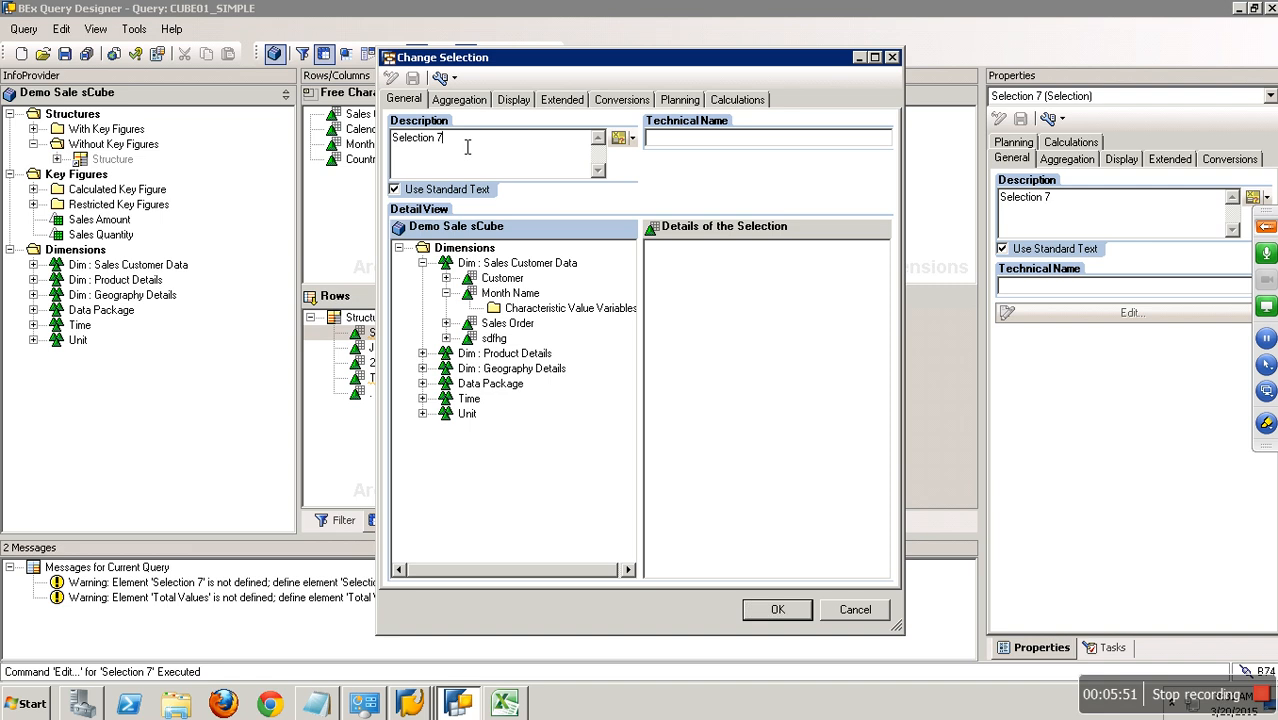
text(Feb - 2012)
- Restrict the Feb - 2012 selection to Month Name with the single value February
drag(510, 293, 707, 290)
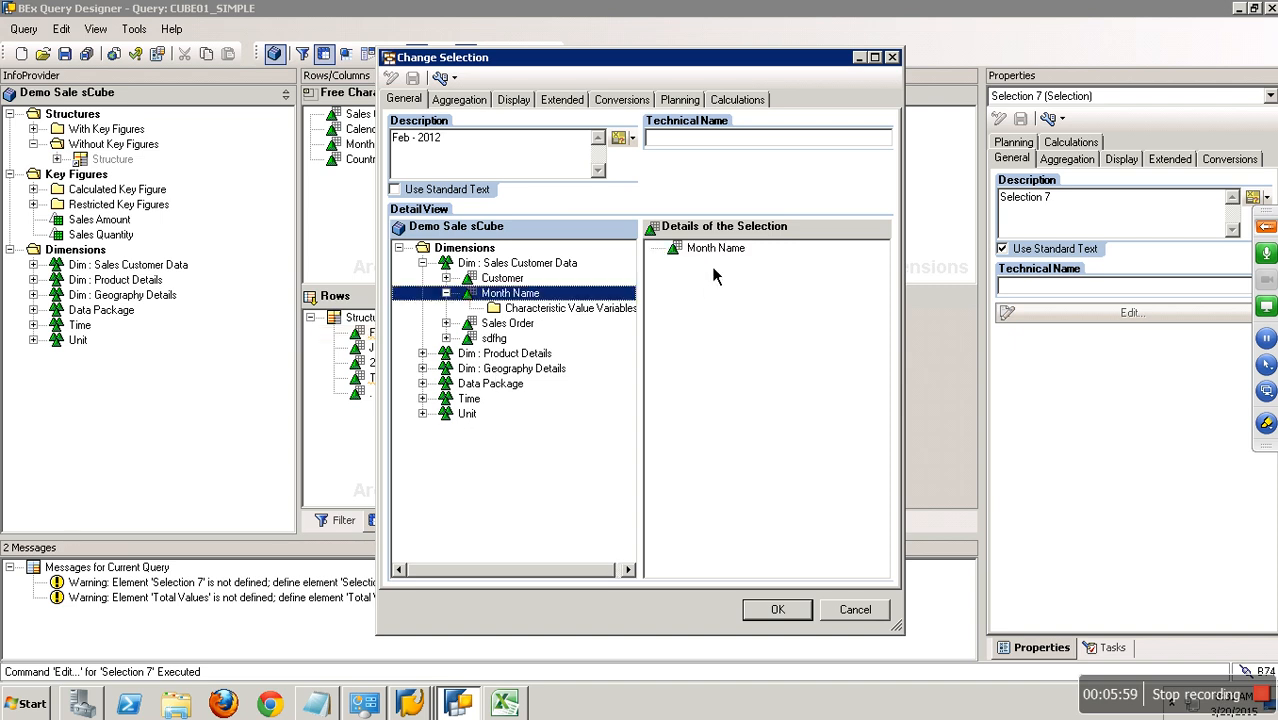
right_click(703, 248)
click(726, 258)
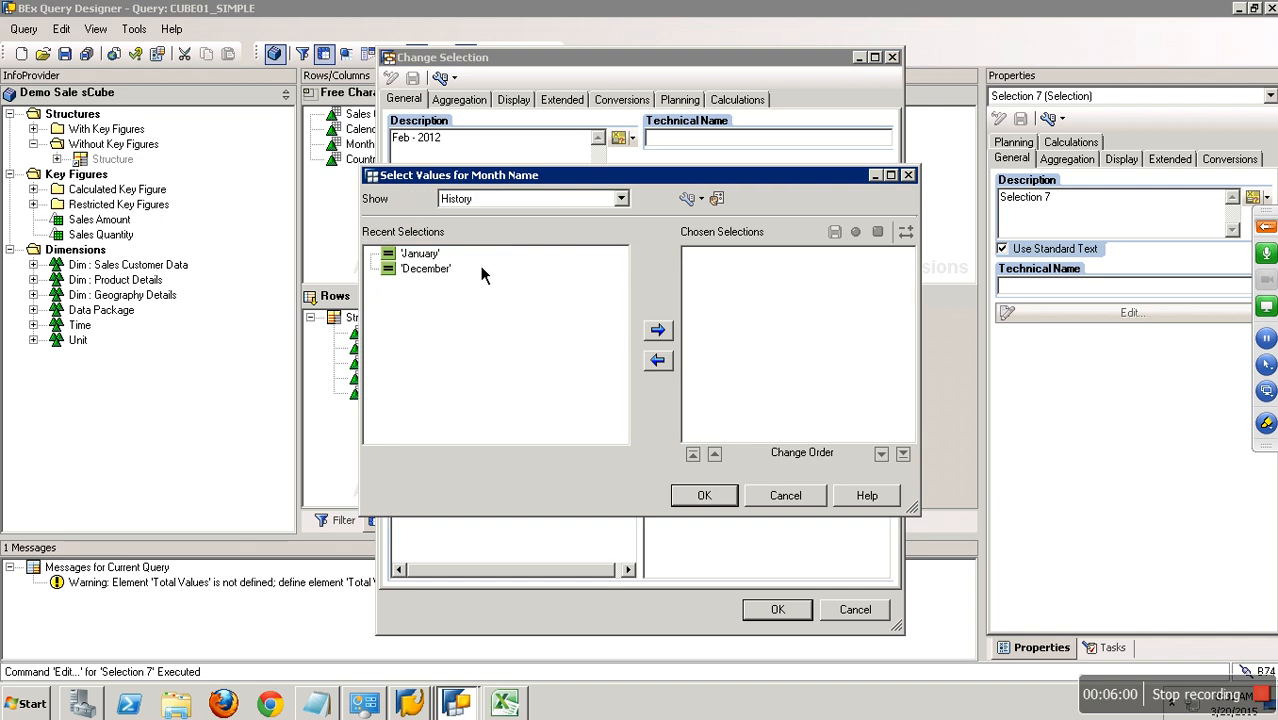
click(530, 198)
click(475, 237)
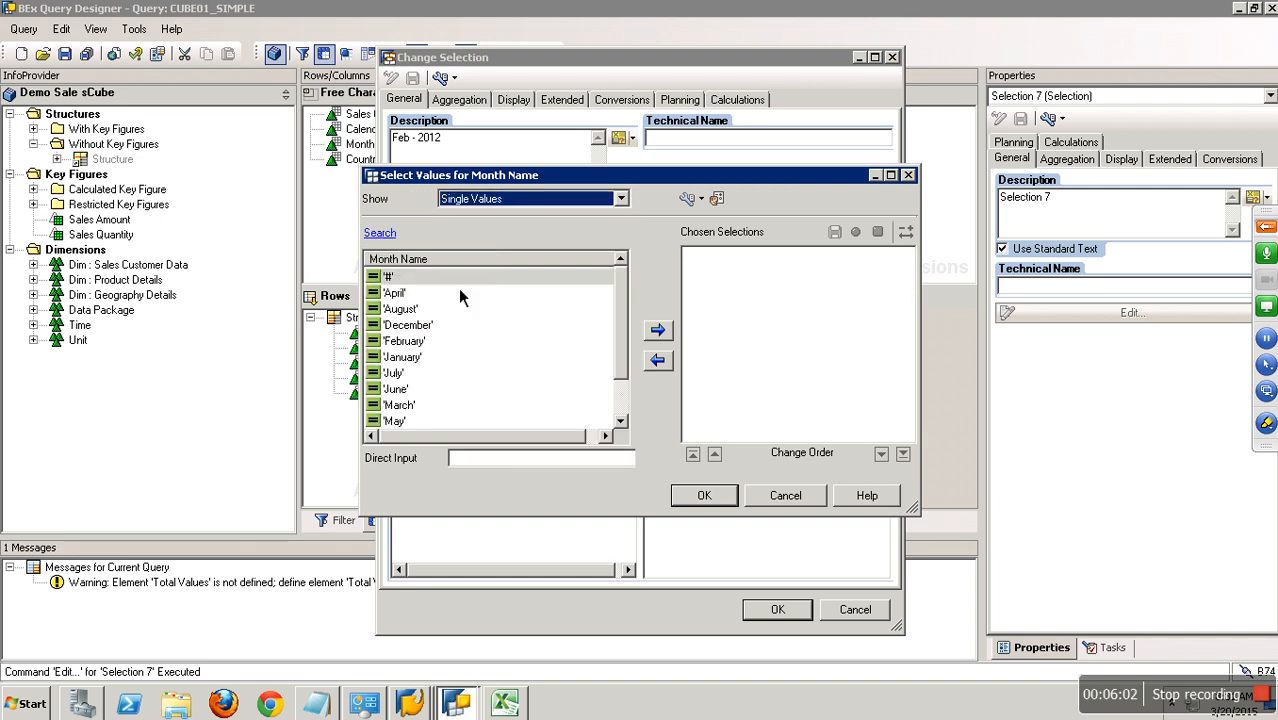
click(421, 342)
click(657, 330)
click(712, 495)
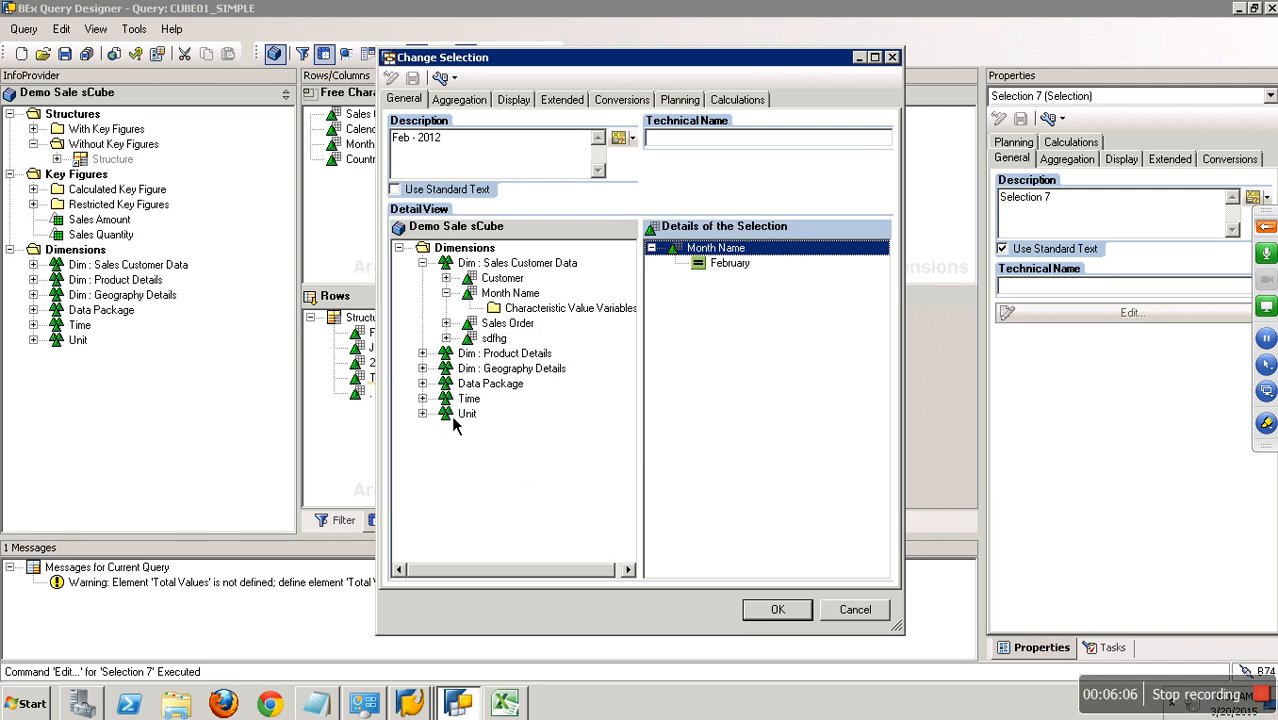
- Restrict the Feb - 2012 selection to Calendar year 2012 as well, and confirm the selection
double_click(434, 404)
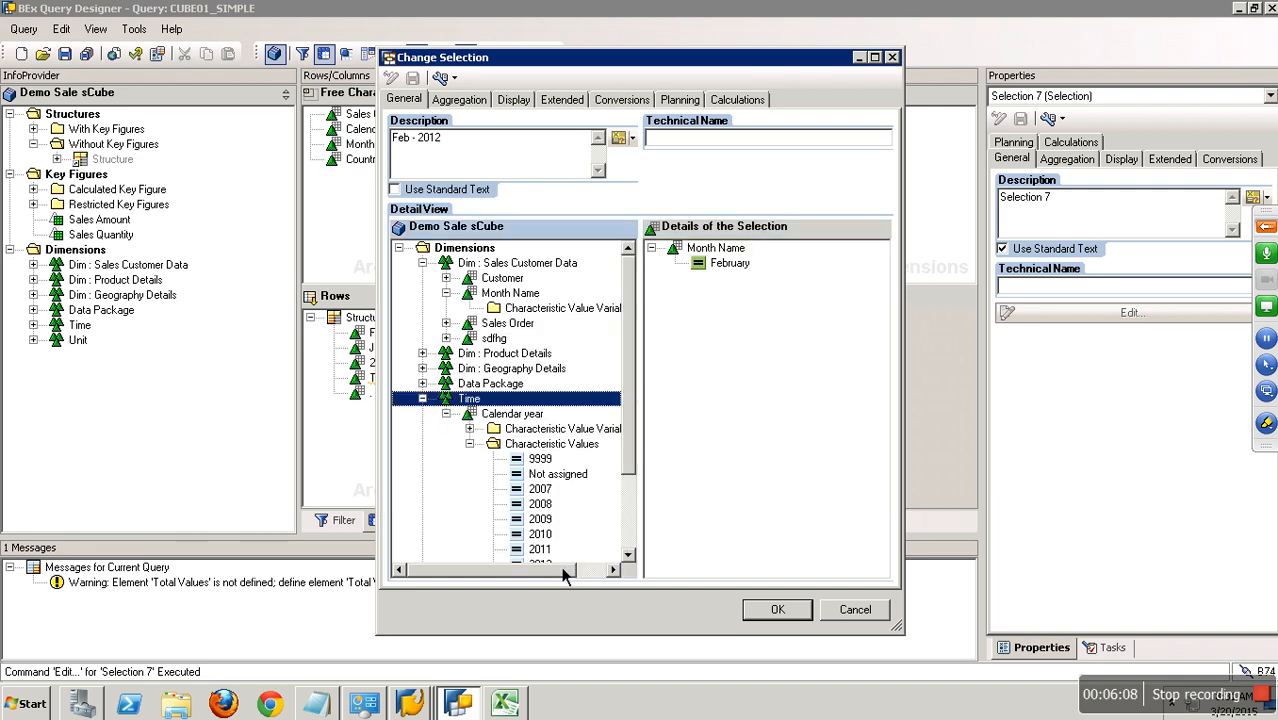
scroll(622, 552, down, 3)
drag(548, 460, 754, 440)
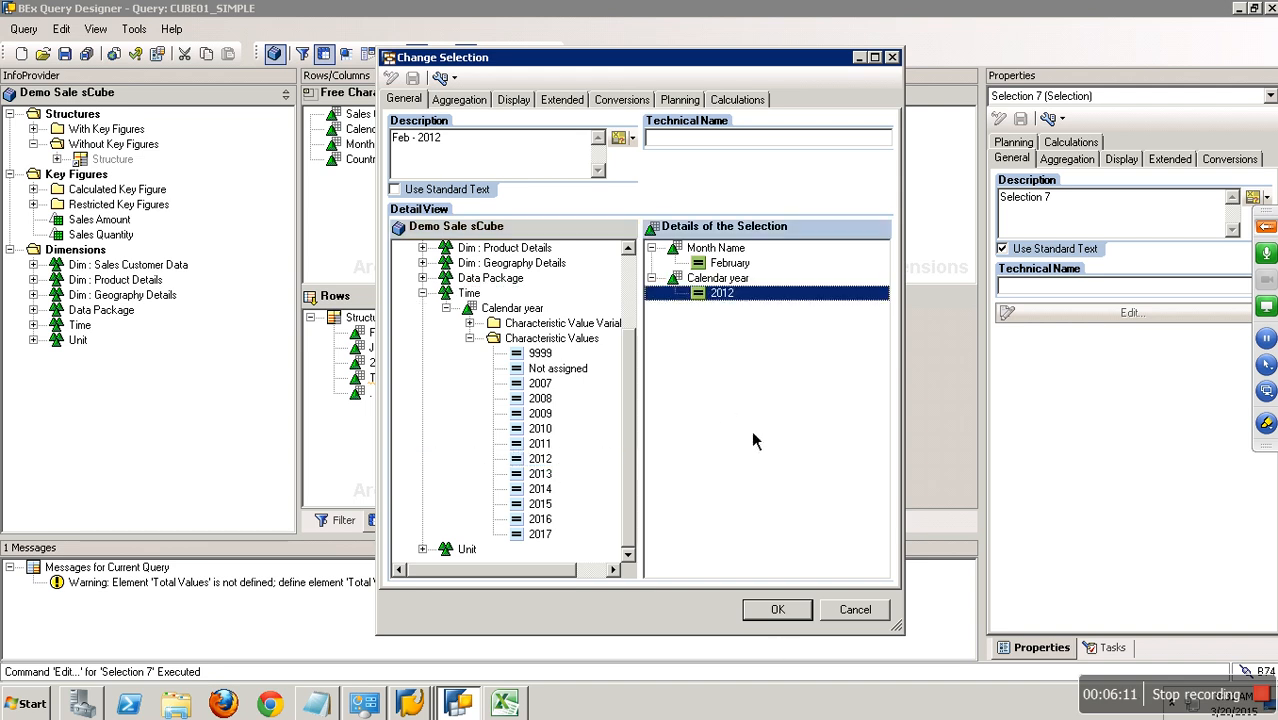
click(776, 611)
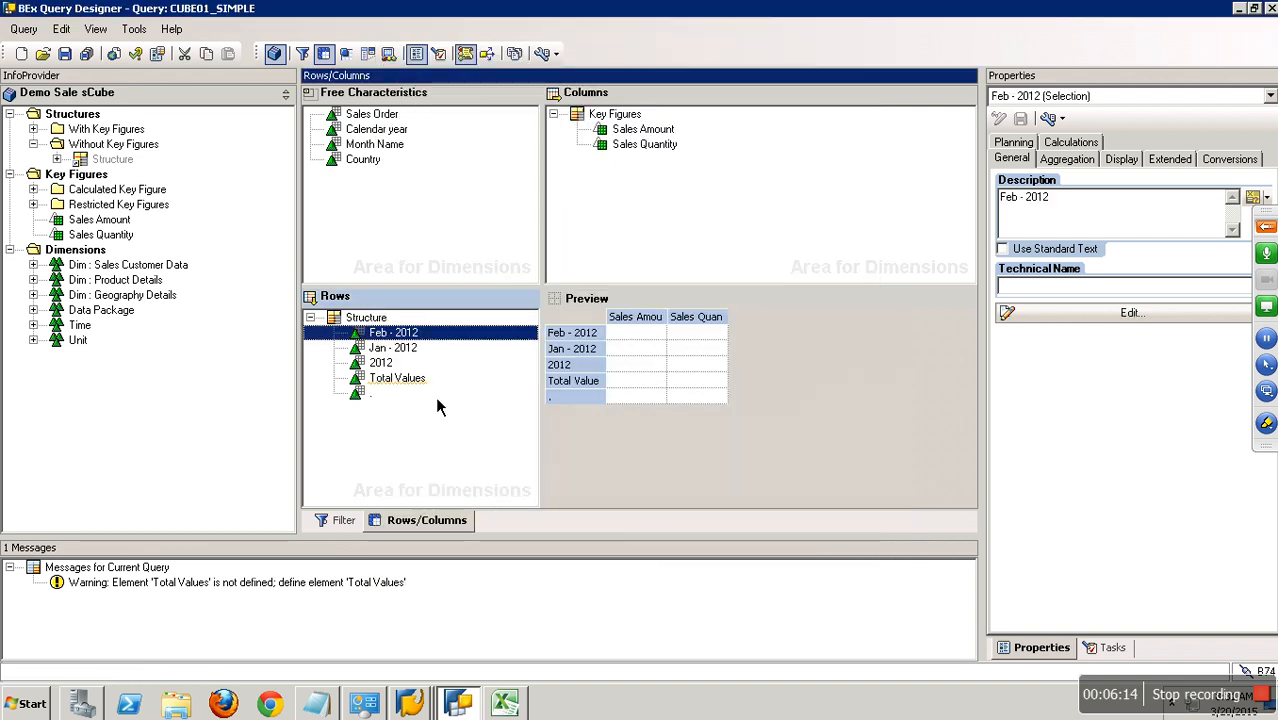
- Add another selection to the rows structure and set its description to 2013
click(372, 318)
right_click(380, 322)
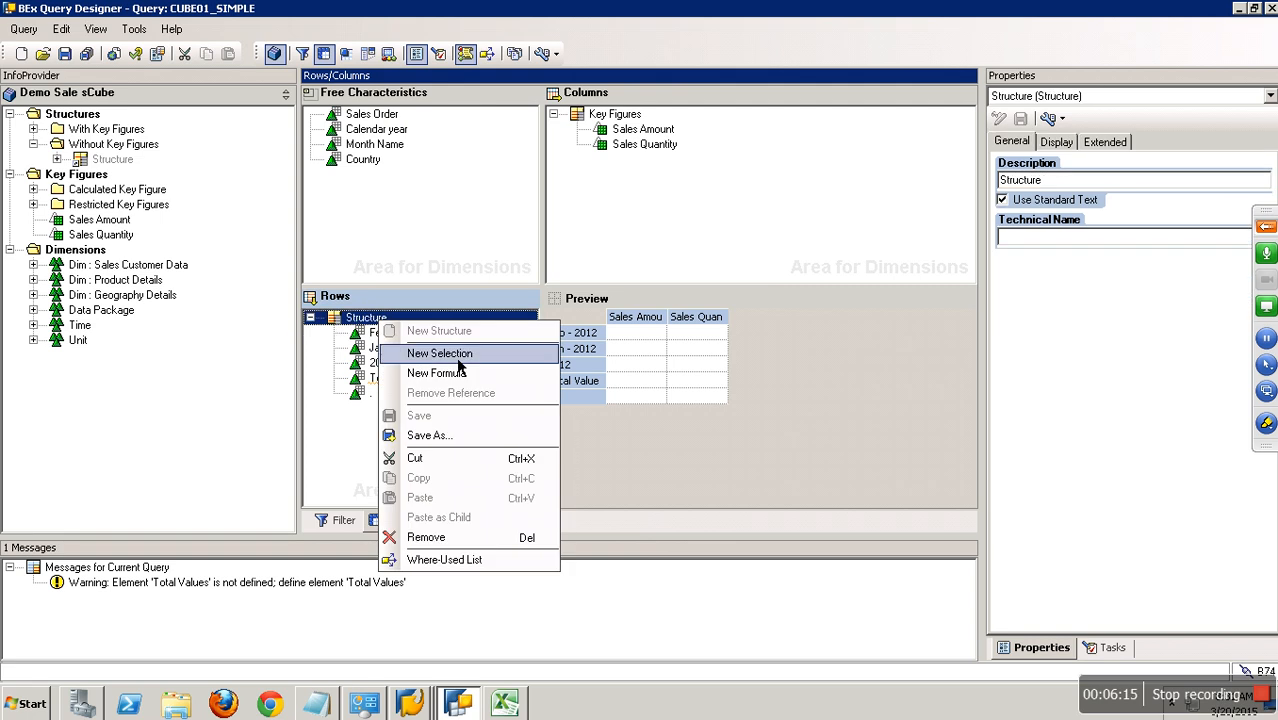
click(458, 355)
click(405, 334)
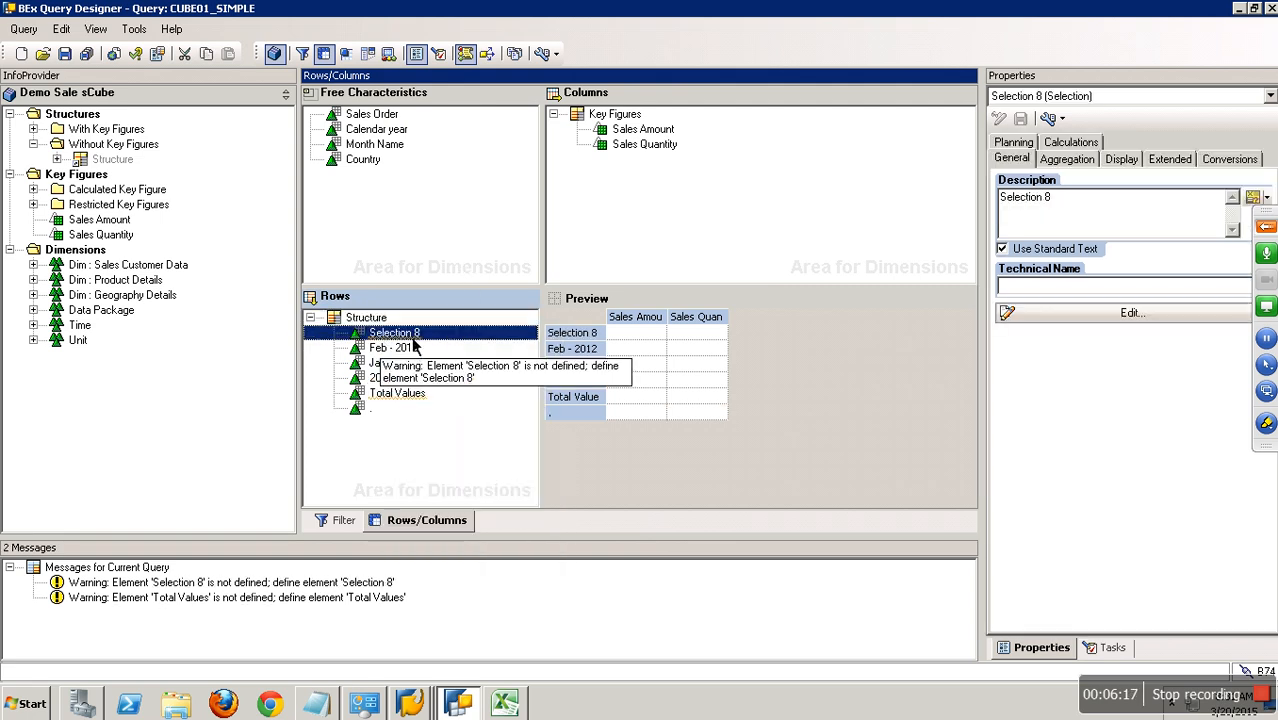
right_click(413, 345)
click(440, 336)
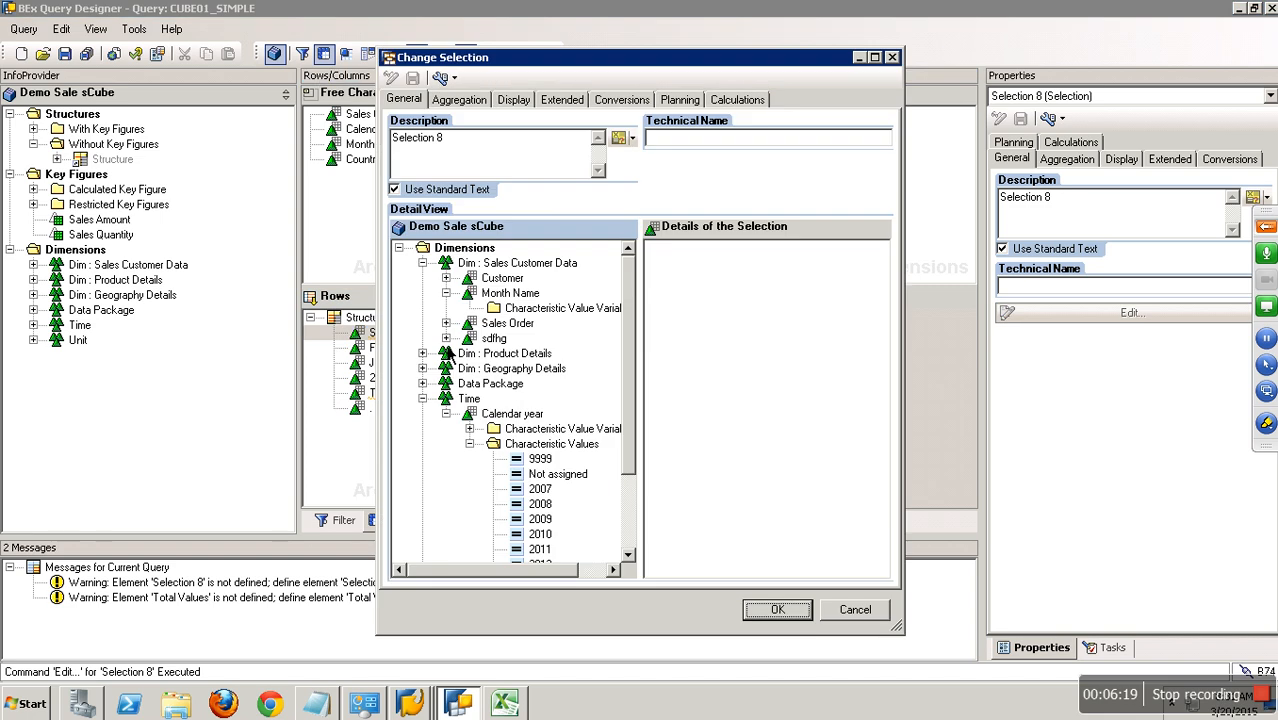
drag(469, 140, 330, 148)
text(2013)
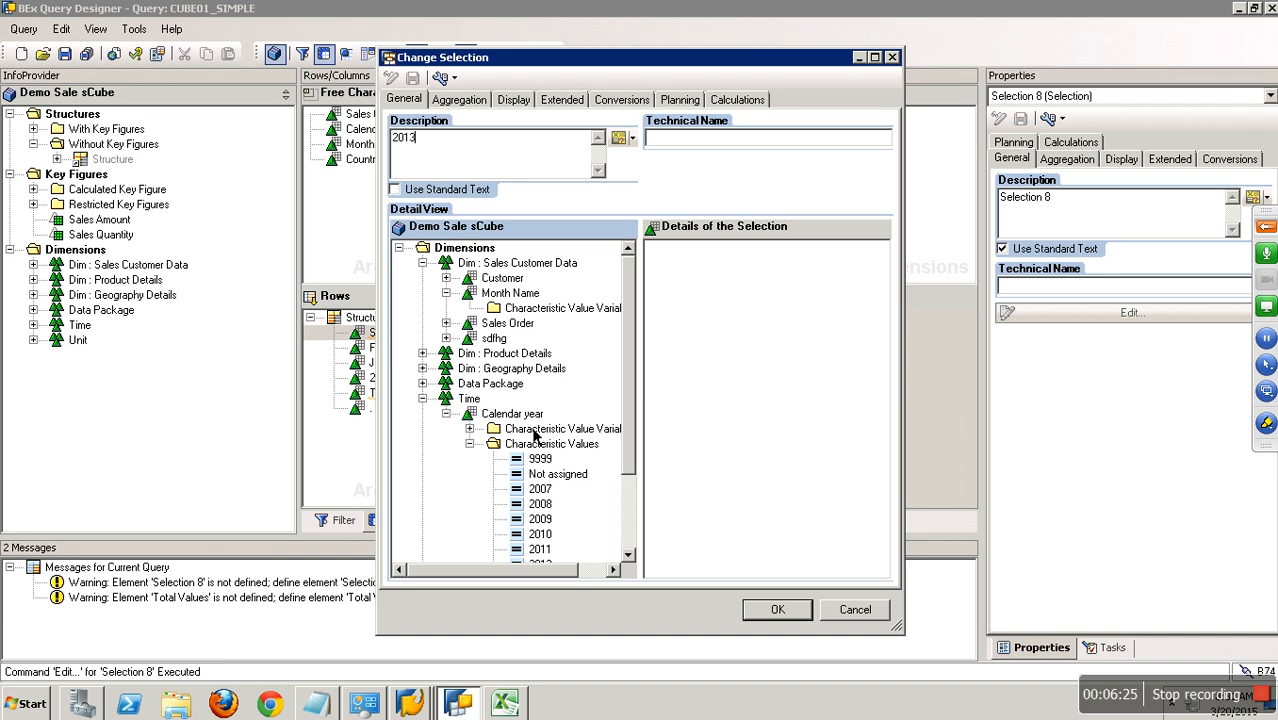
- Restrict the 2013 selection to Calendar year 2013 and confirm it
scroll(612, 530, down, 3)
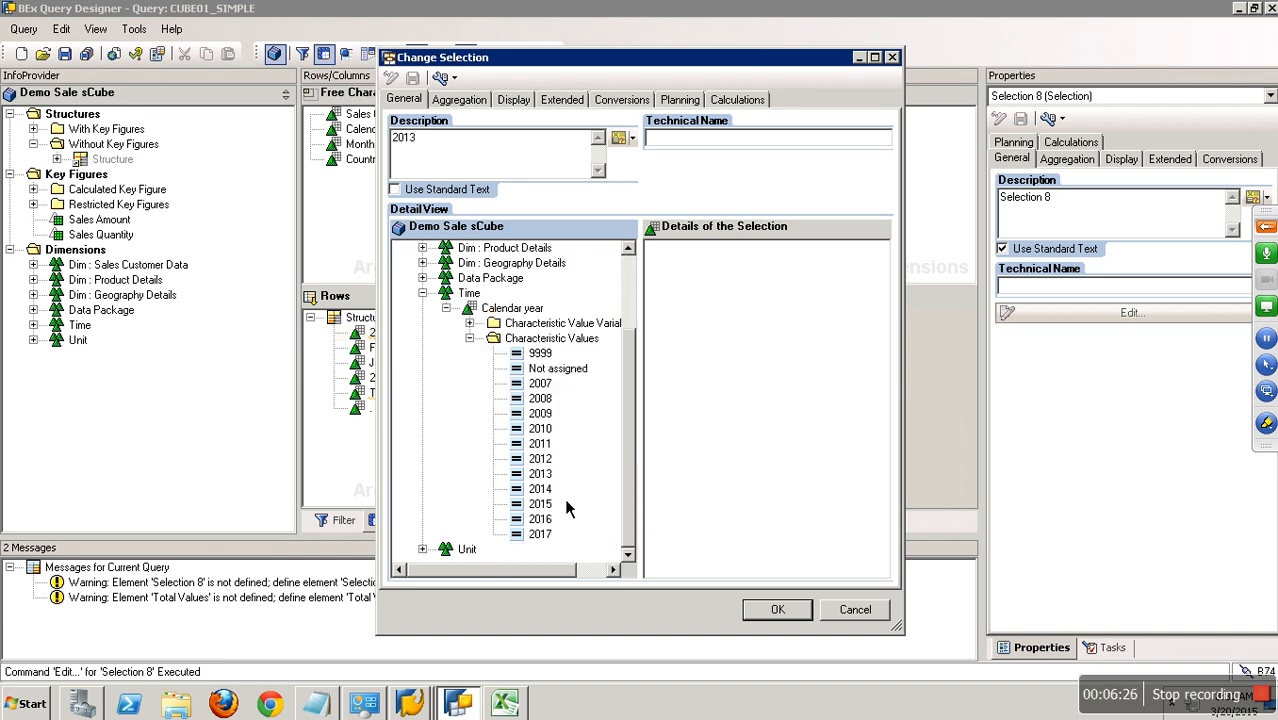
drag(548, 476, 736, 489)
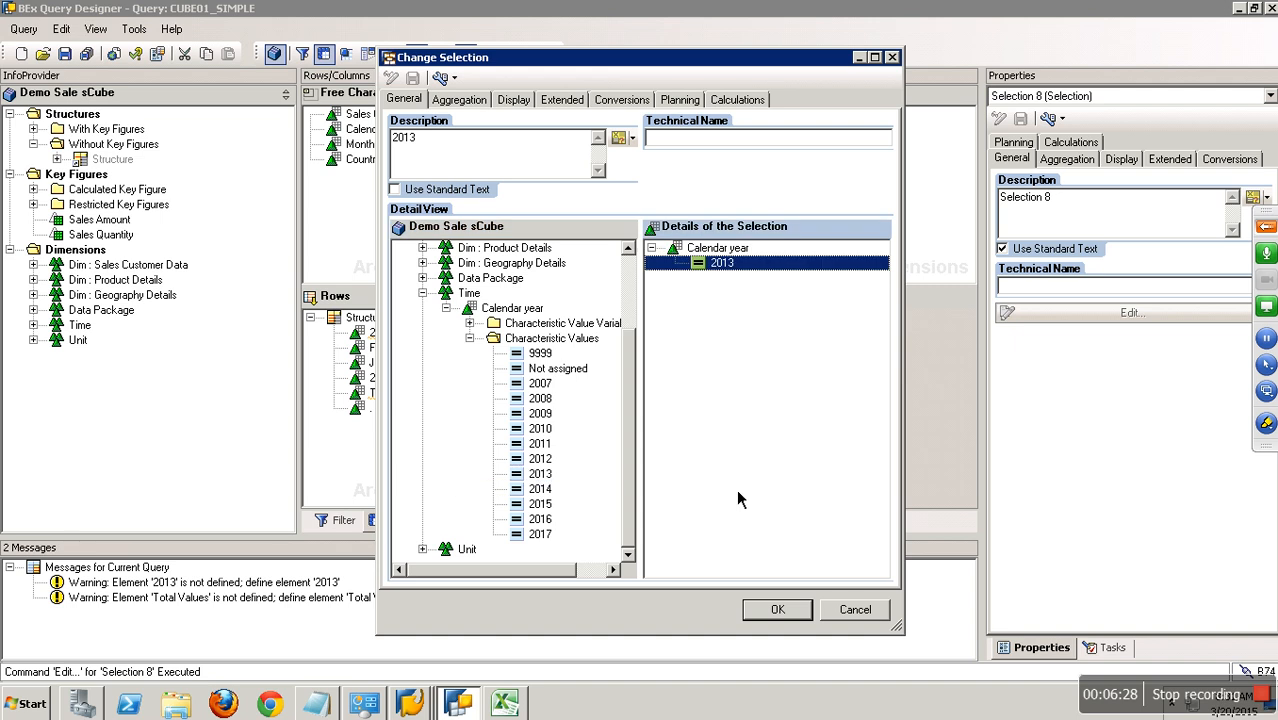
click(776, 609)
- Add another selection to the rows structure and set its description to Jan - 2013
mouse_move(384, 334)
mouse_down()
mouse_move(376, 415)
mouse_move(387, 330)
mouse_up()
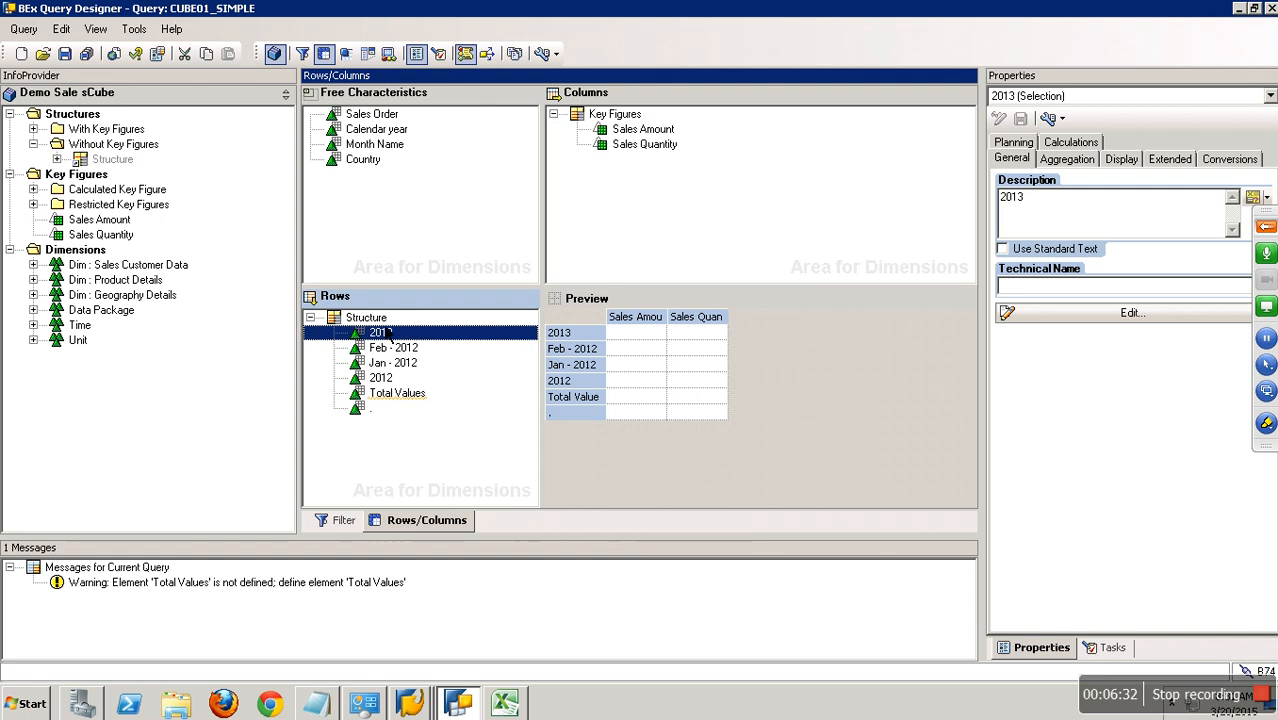
right_click(385, 319)
click(446, 347)
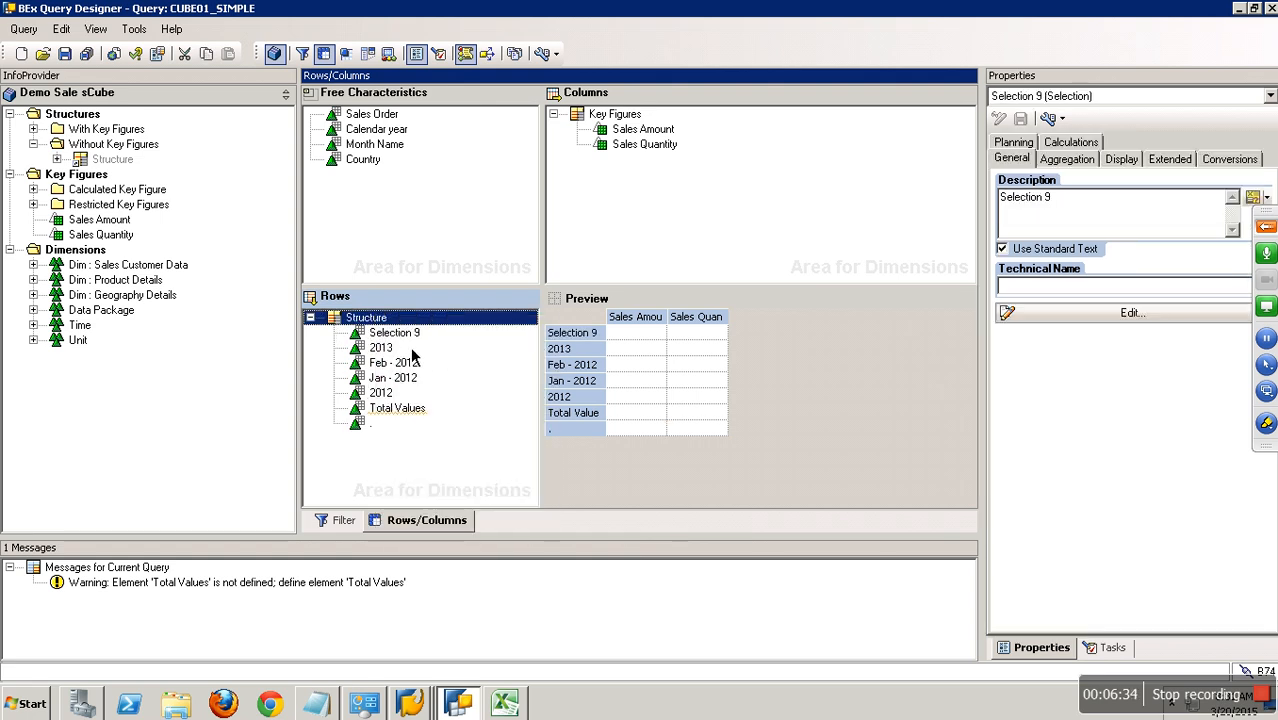
right_click(402, 335)
click(460, 347)
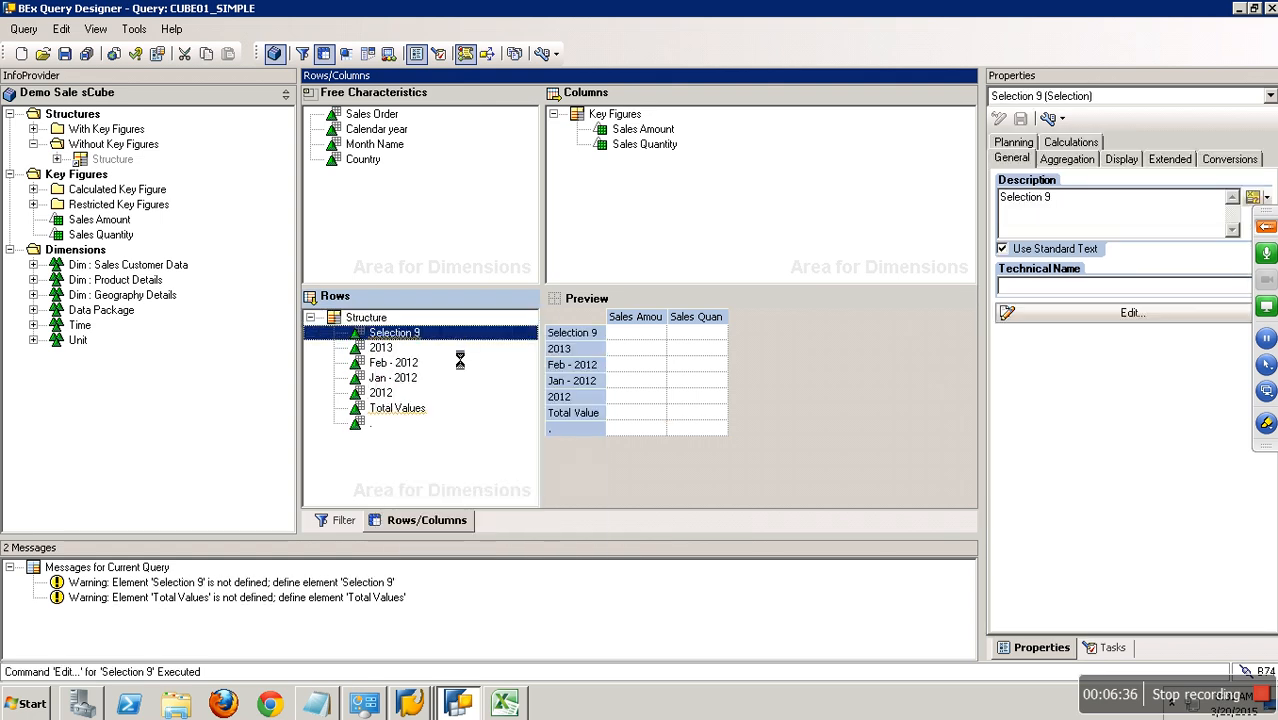
drag(487, 143, 329, 143)
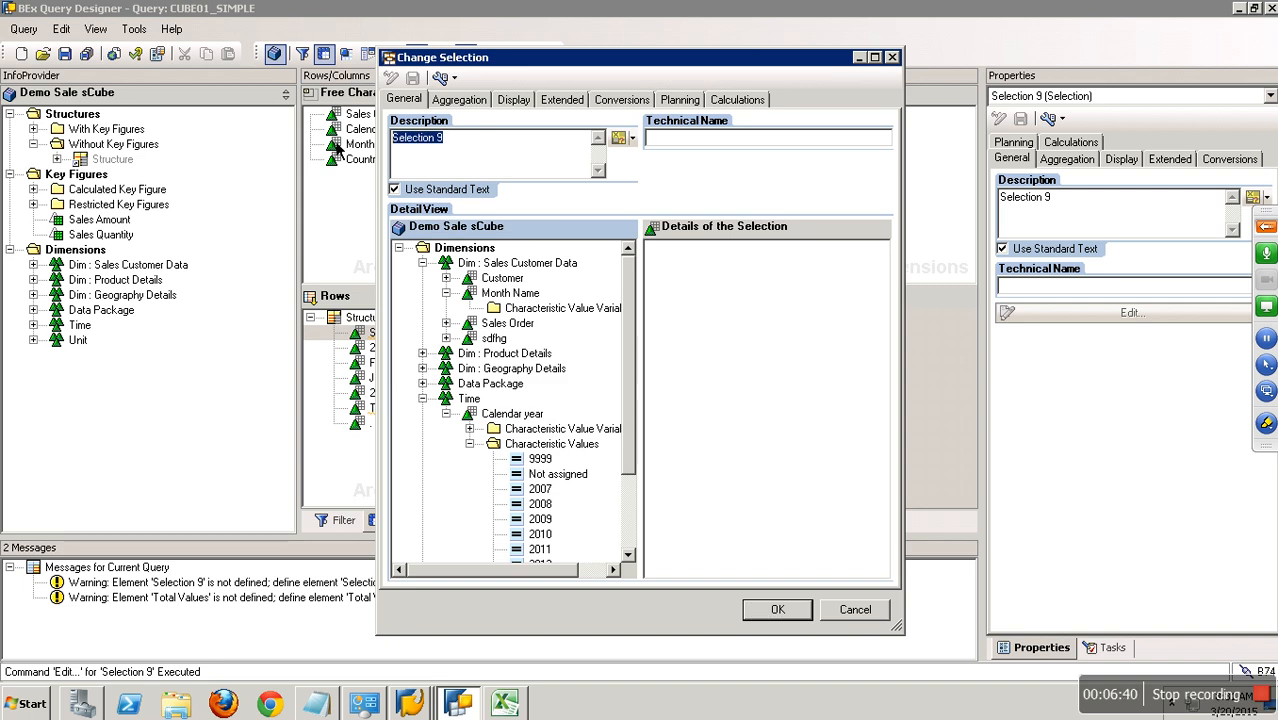
text(Jan - 2)
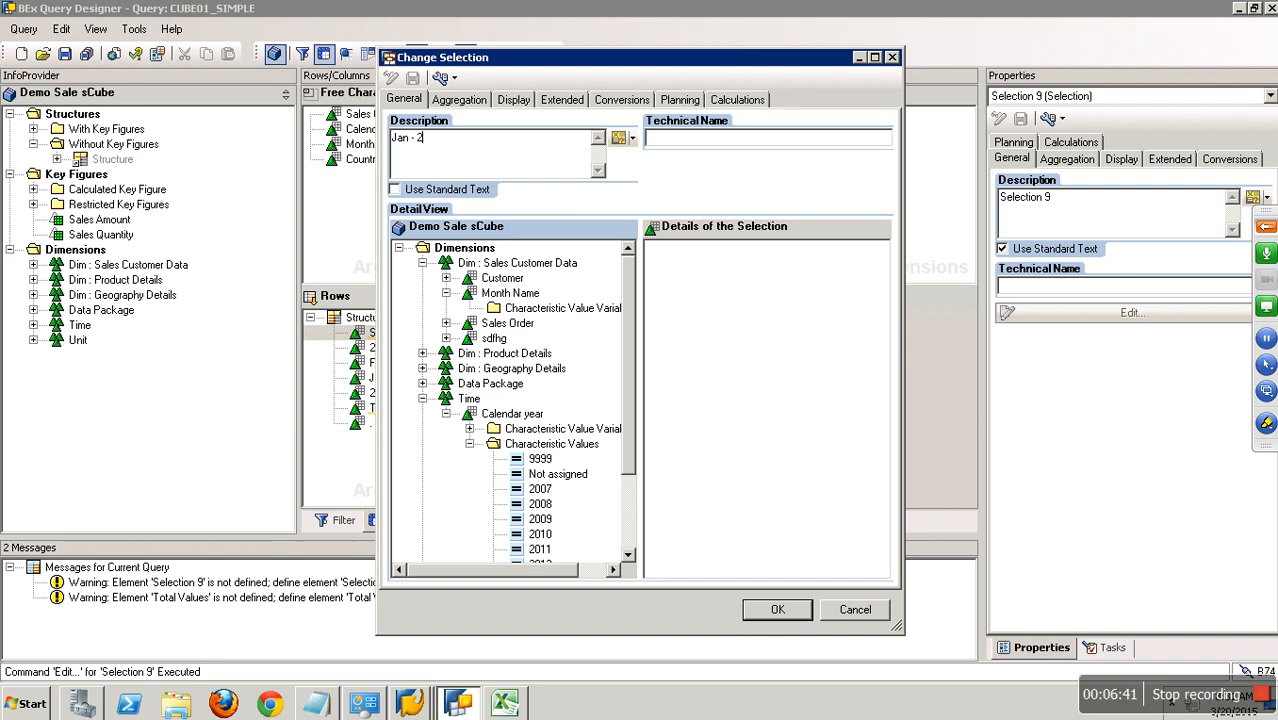
- Restrict the Jan - 2013 selection to Month Name January and Calendar year 2013, and confirm it
drag(510, 293, 707, 272)
right_click(710, 250)
click(735, 264)
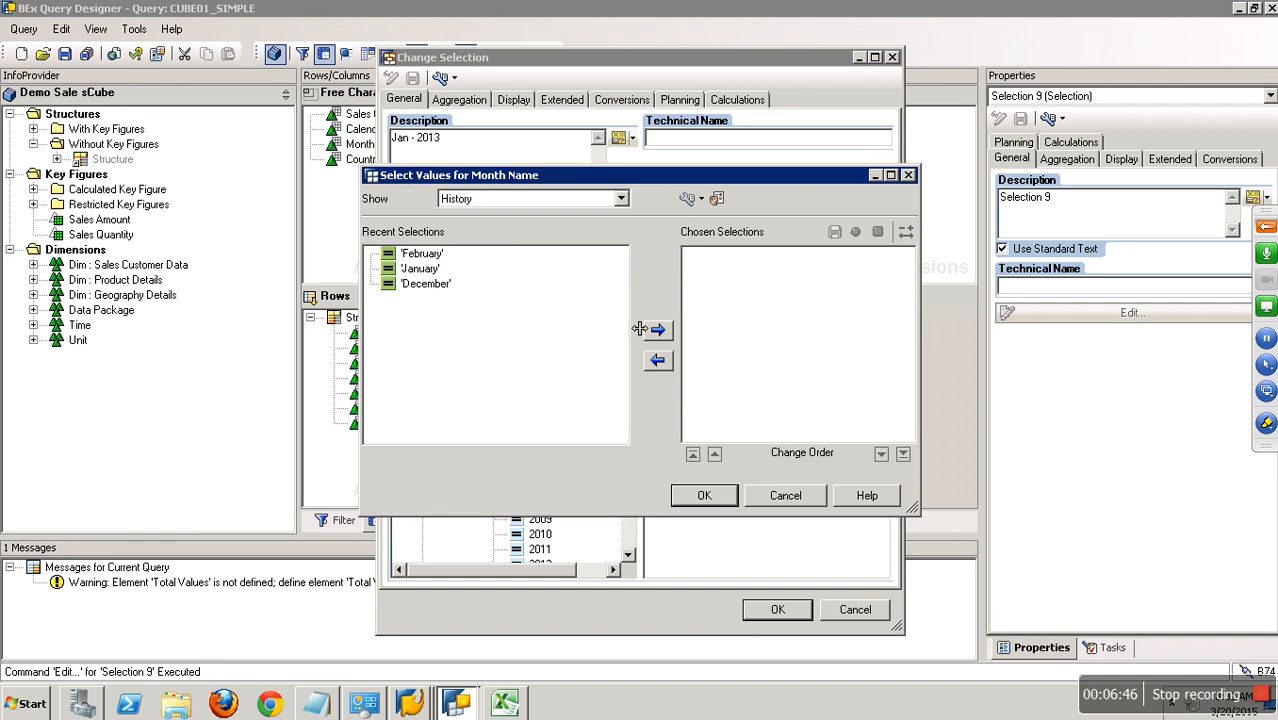
click(420, 269)
click(657, 330)
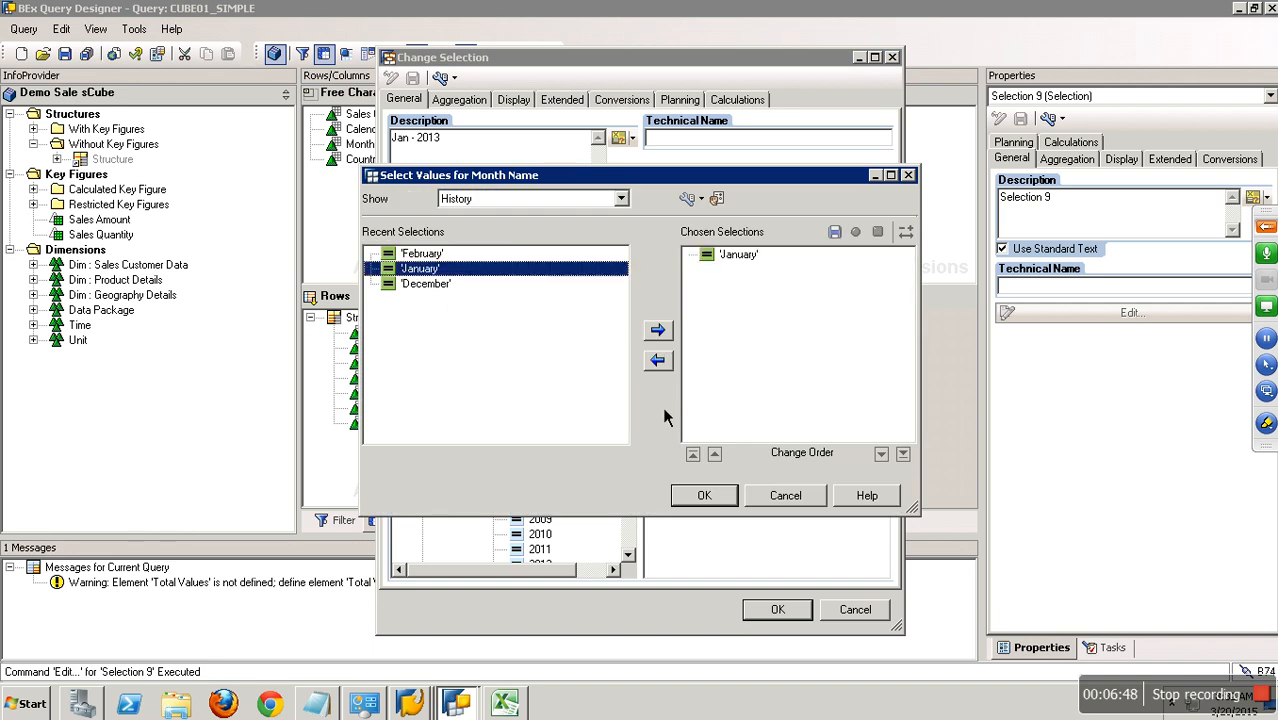
click(704, 495)
click(628, 555)
click(628, 555)
drag(540, 549, 750, 510)
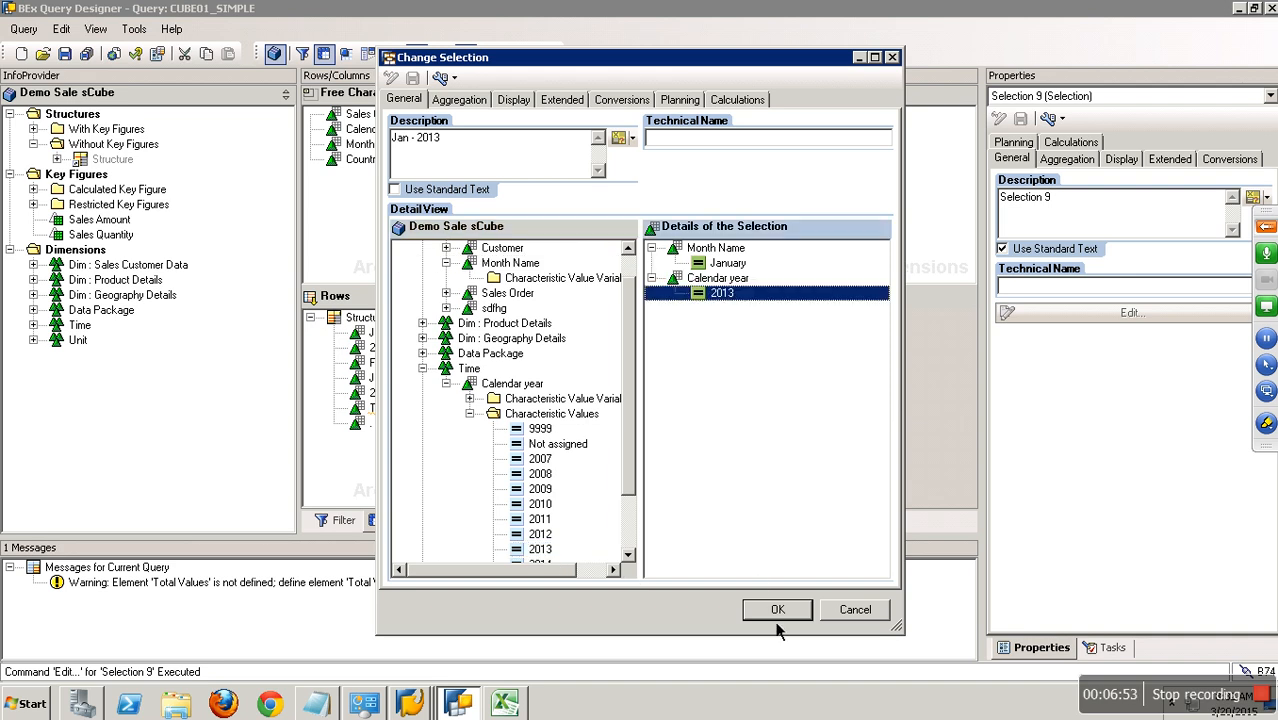
click(778, 610)
- Add another selection to the rows structure and set its description to Feb - 2013
right_click(368, 319)
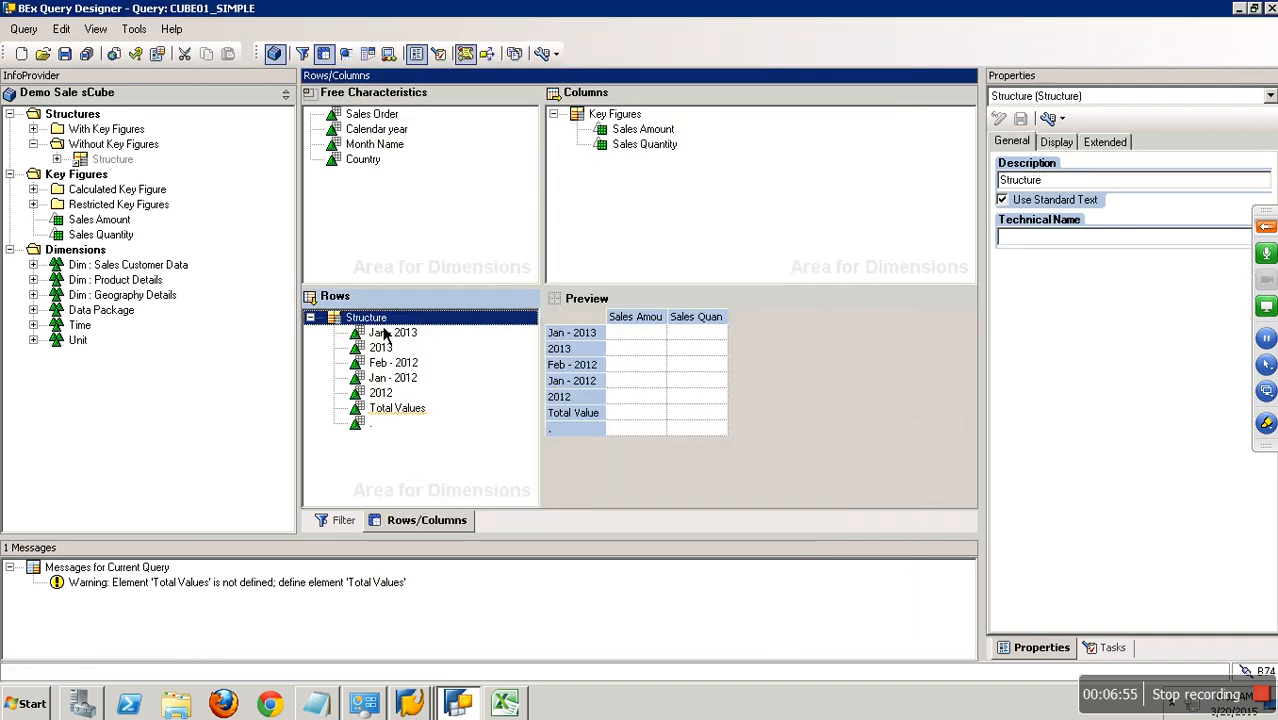
click(412, 348)
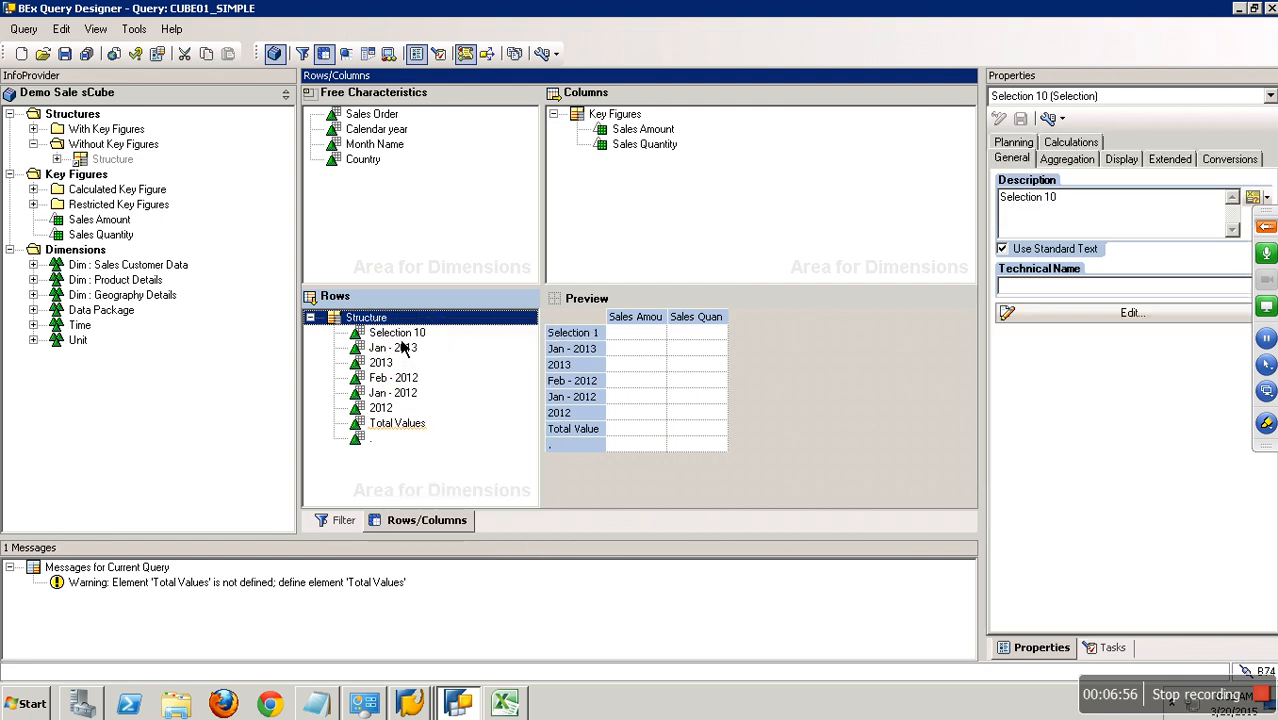
right_click(405, 333)
click(430, 346)
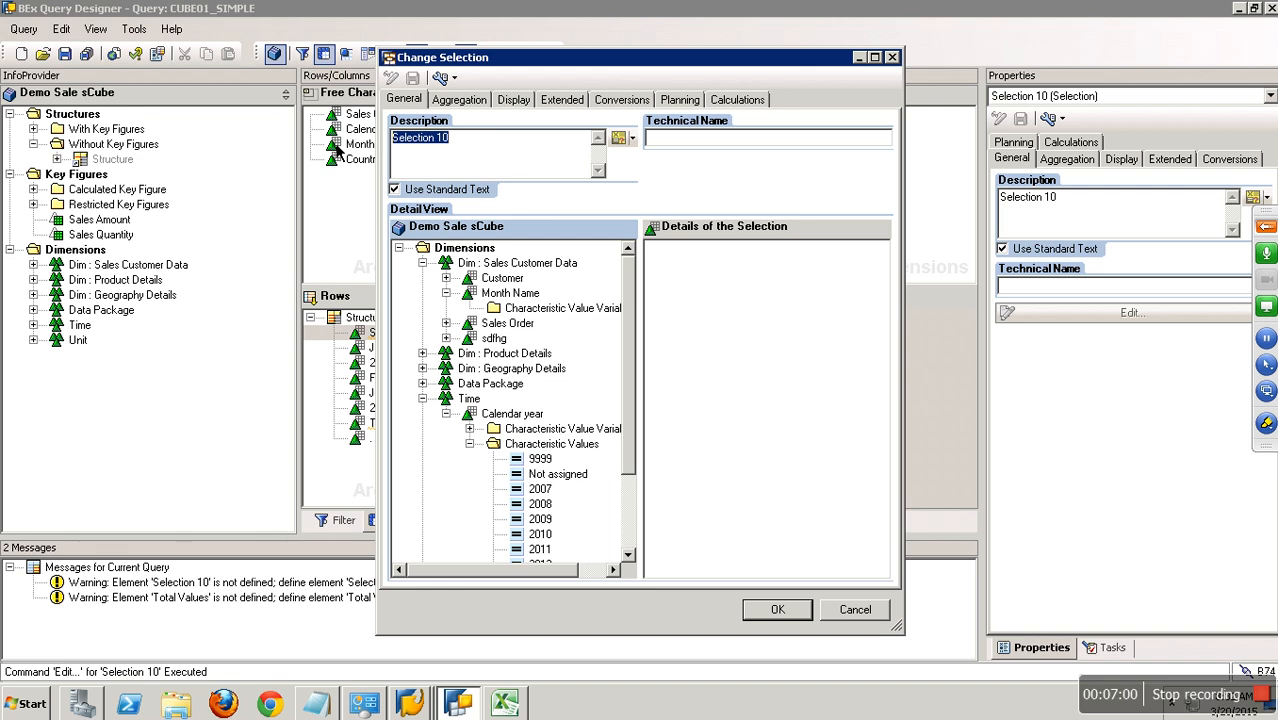
text(Feb - 2013)
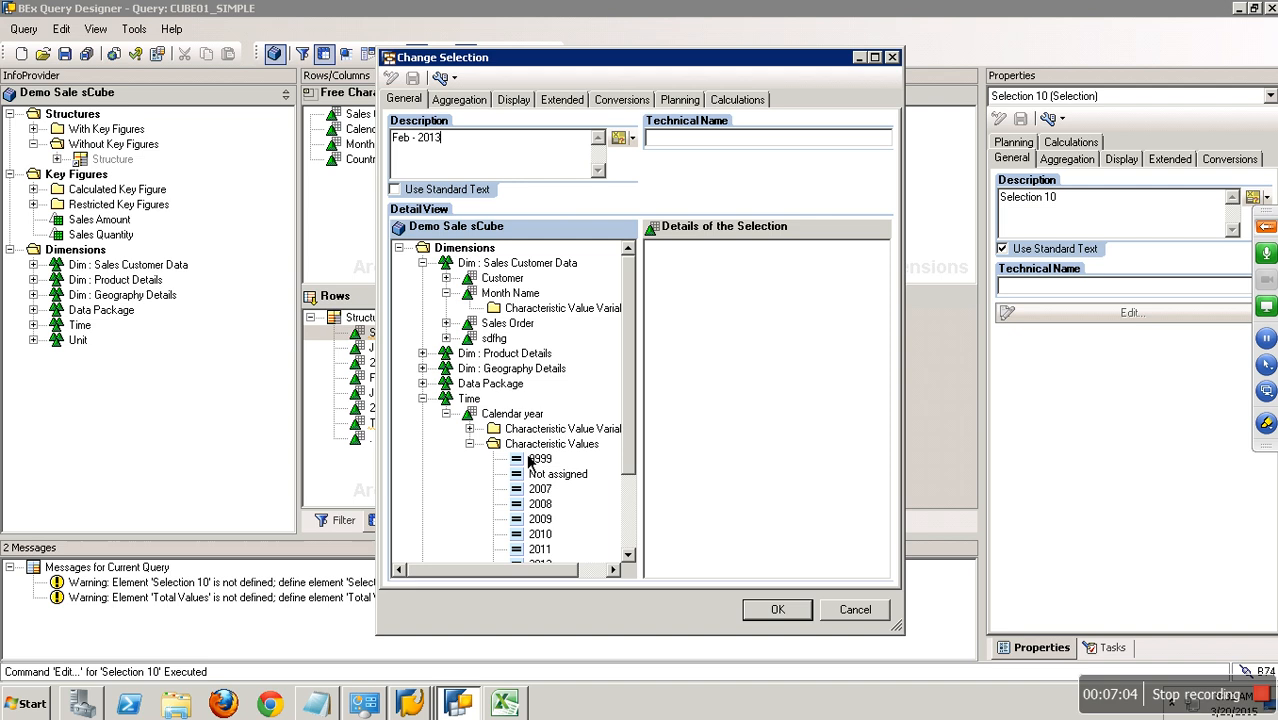
- Restrict the Feb - 2013 selection to Calendar year 2013 and Month Name February, and confirm it
scroll(559, 552, down, 3)
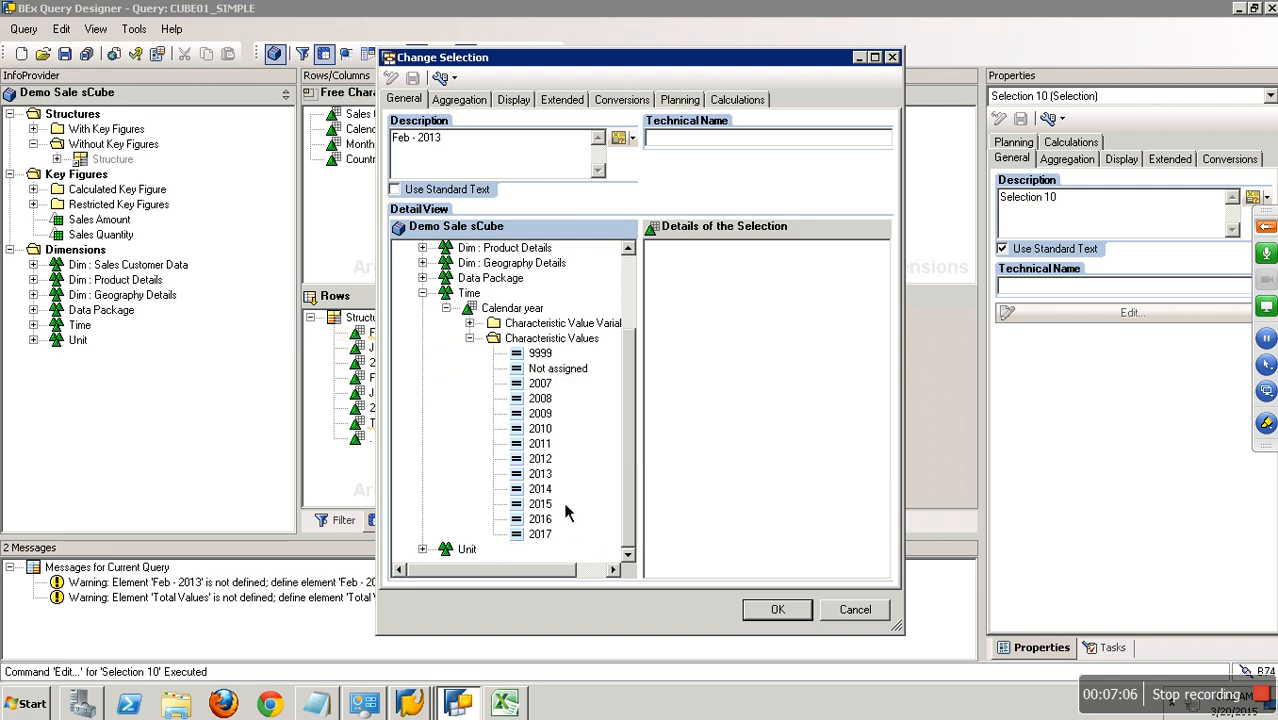
drag(540, 473, 740, 420)
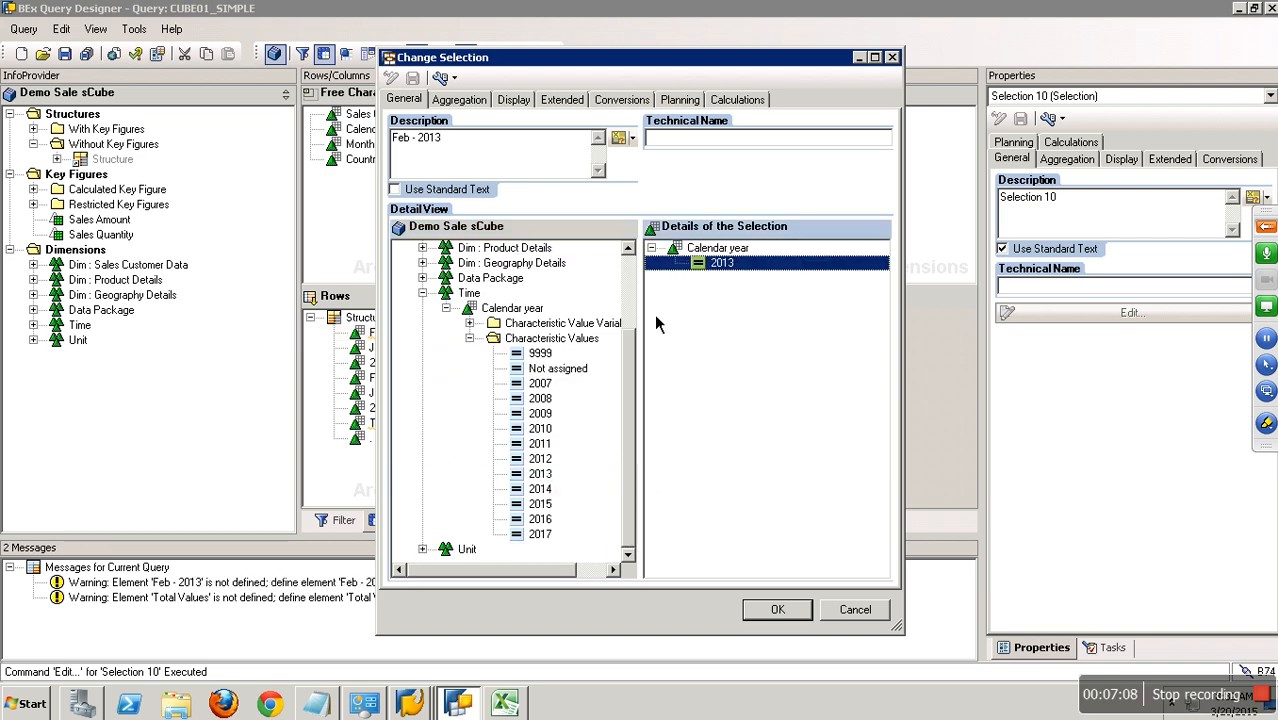
drag(515, 293, 727, 315)
right_click(730, 278)
click(765, 288)
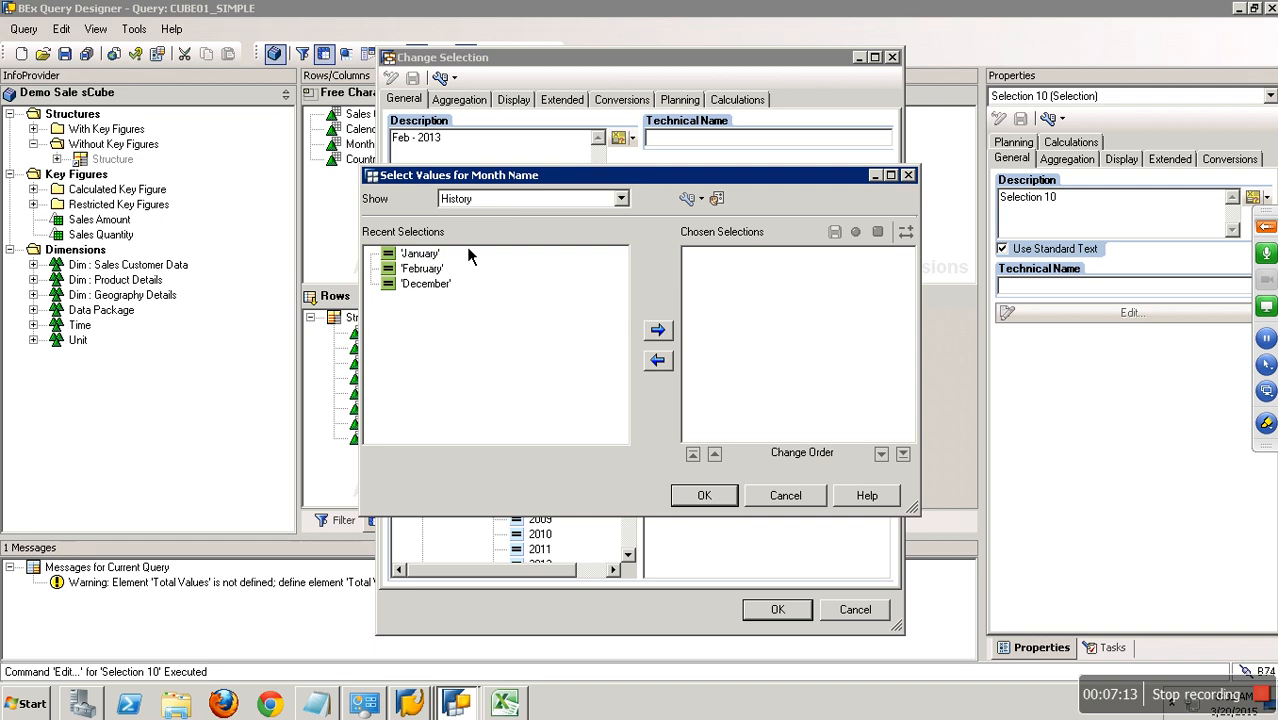
click(449, 272)
click(658, 331)
click(704, 495)
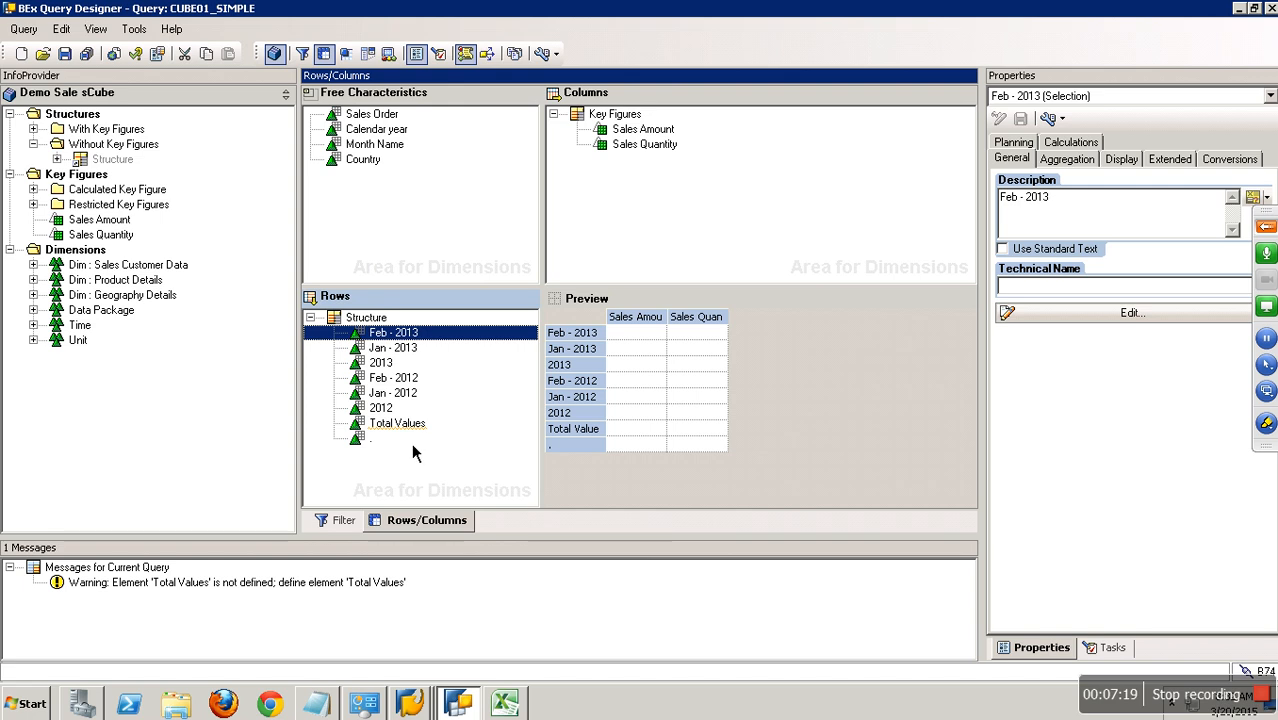
- Move Total Values, the dot selection and 2012, in that order, to the start of the rows structure
drag(402, 437, 393, 345)
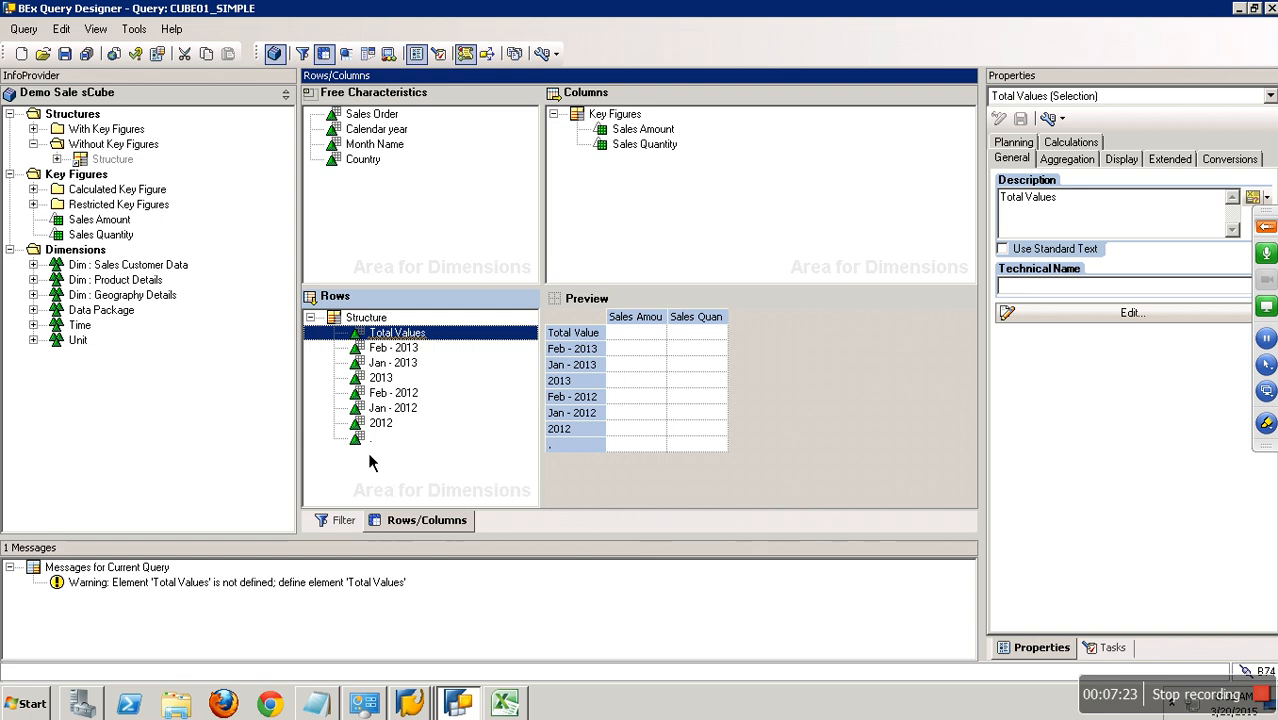
drag(372, 438, 383, 352)
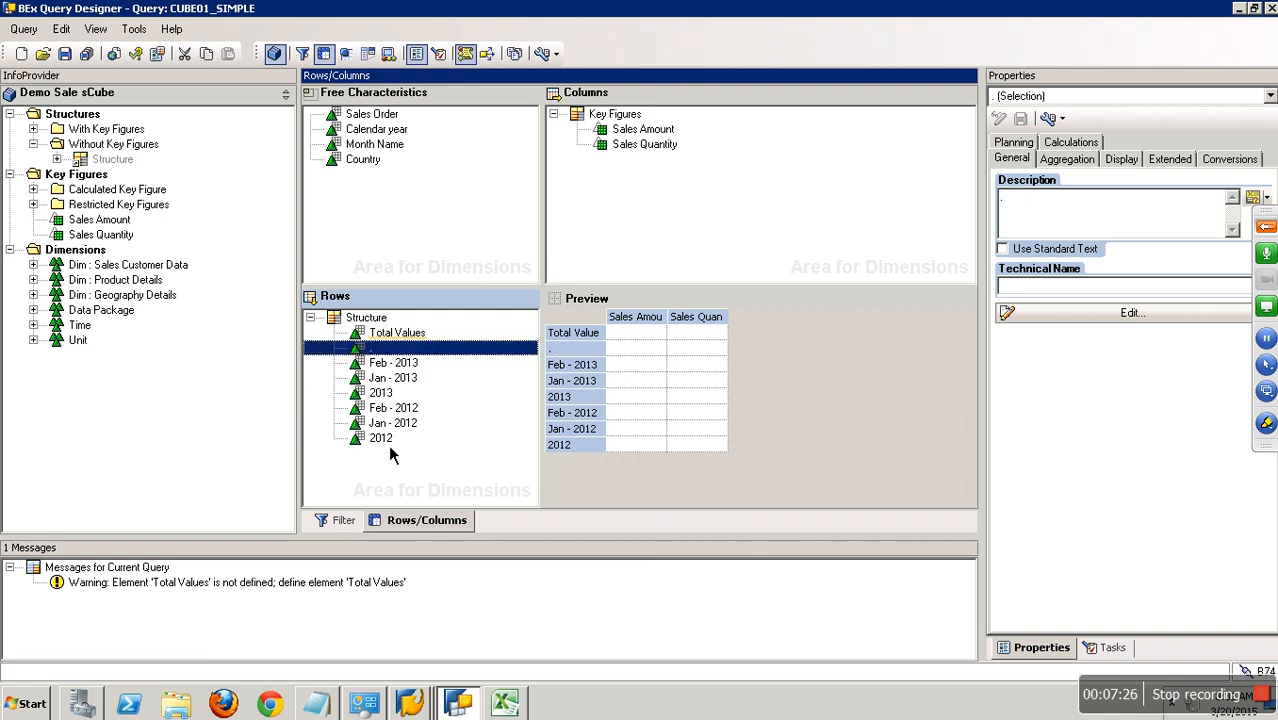
drag(386, 440, 374, 362)
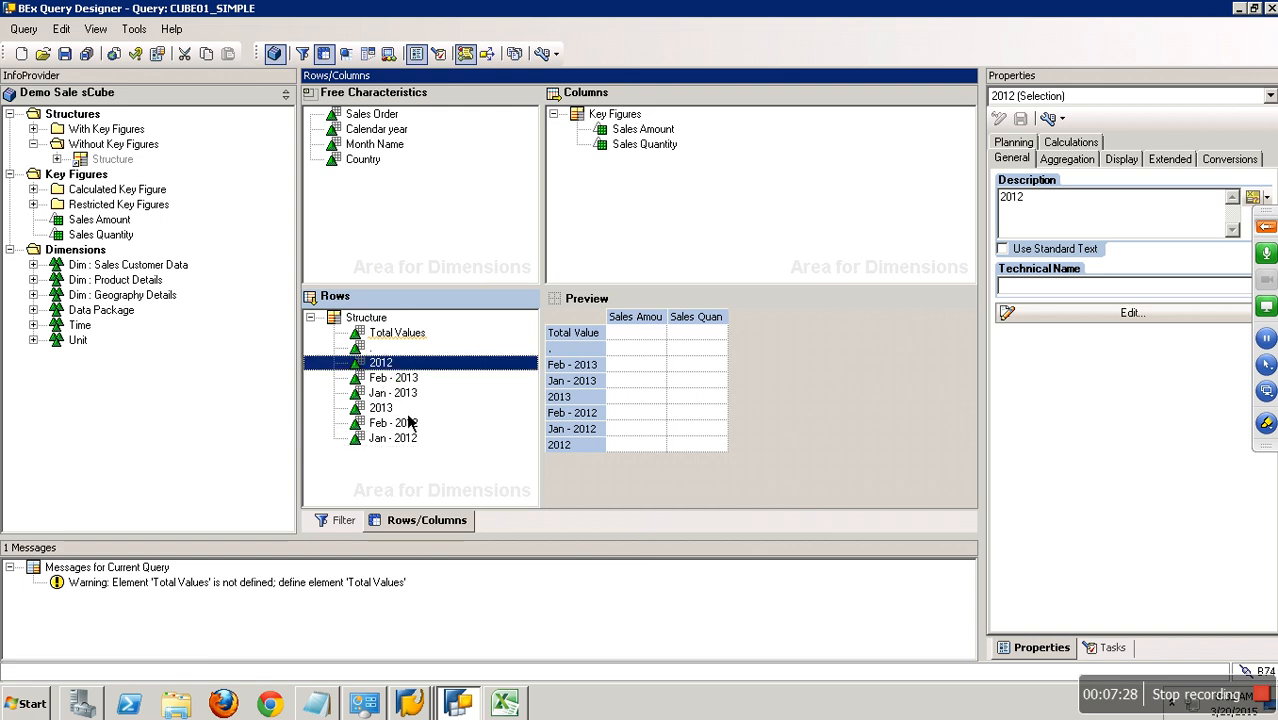
- Arrange the rows below 2012 as Jan - 2012, Feb - 2012, 2013, Jan - 2013 and Feb - 2013, and save the query
click(408, 432)
drag(404, 440, 390, 378)
drag(410, 442, 400, 396)
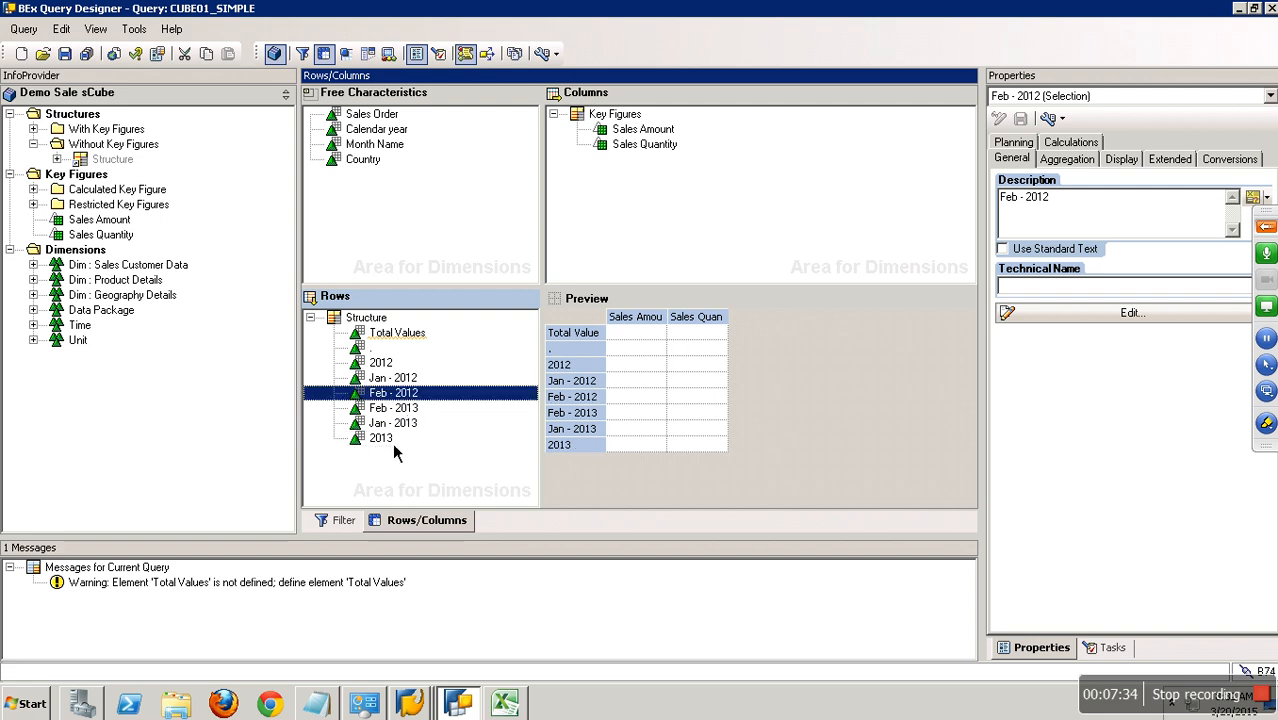
mouse_move(392, 443)
mouse_down()
mouse_move(384, 405)
mouse_move(393, 438)
mouse_move(390, 424)
mouse_up()
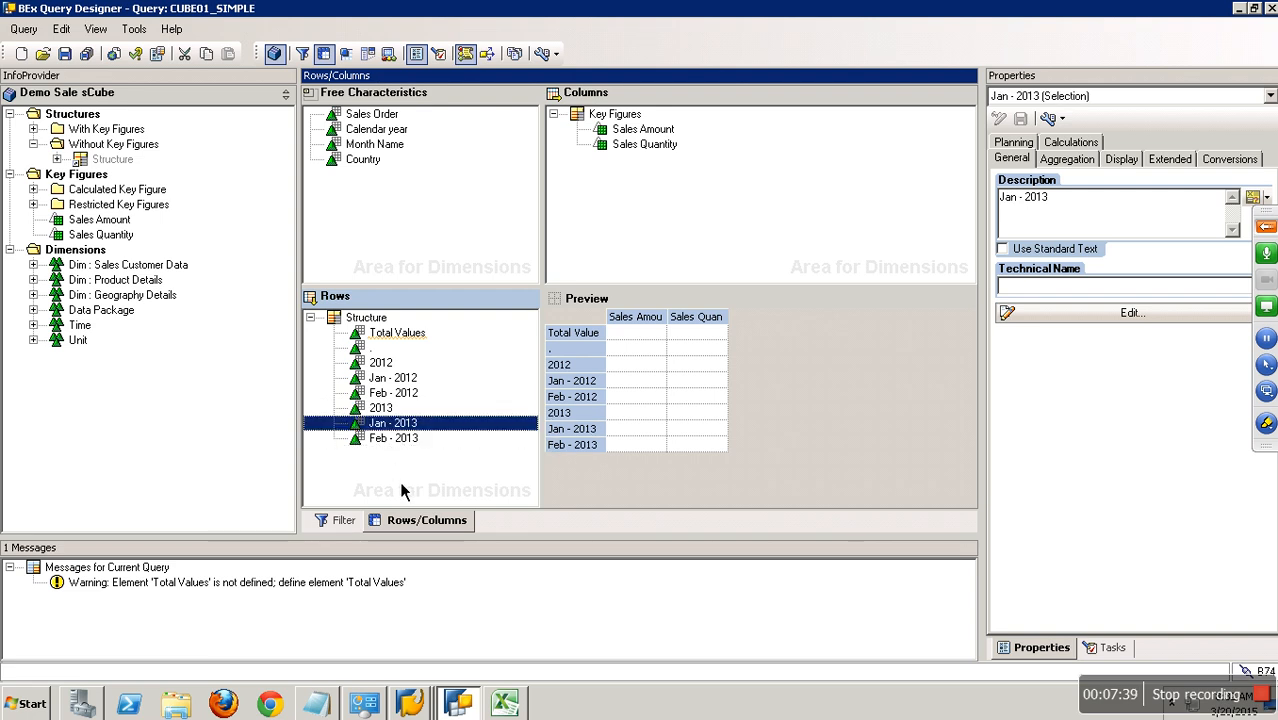
click(65, 53)
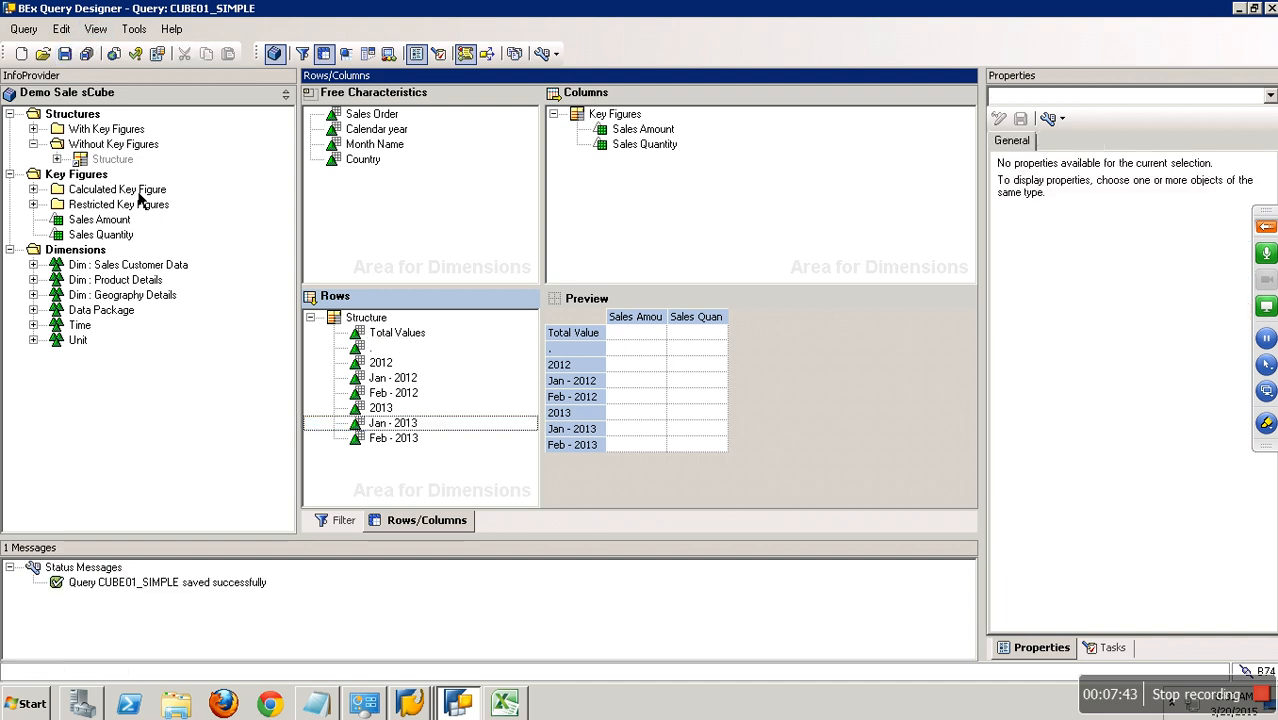
- Switch to the SAP Data Warehousing Workbench window and open the Query Monitor transaction
click(424, 704)
click(424, 664)
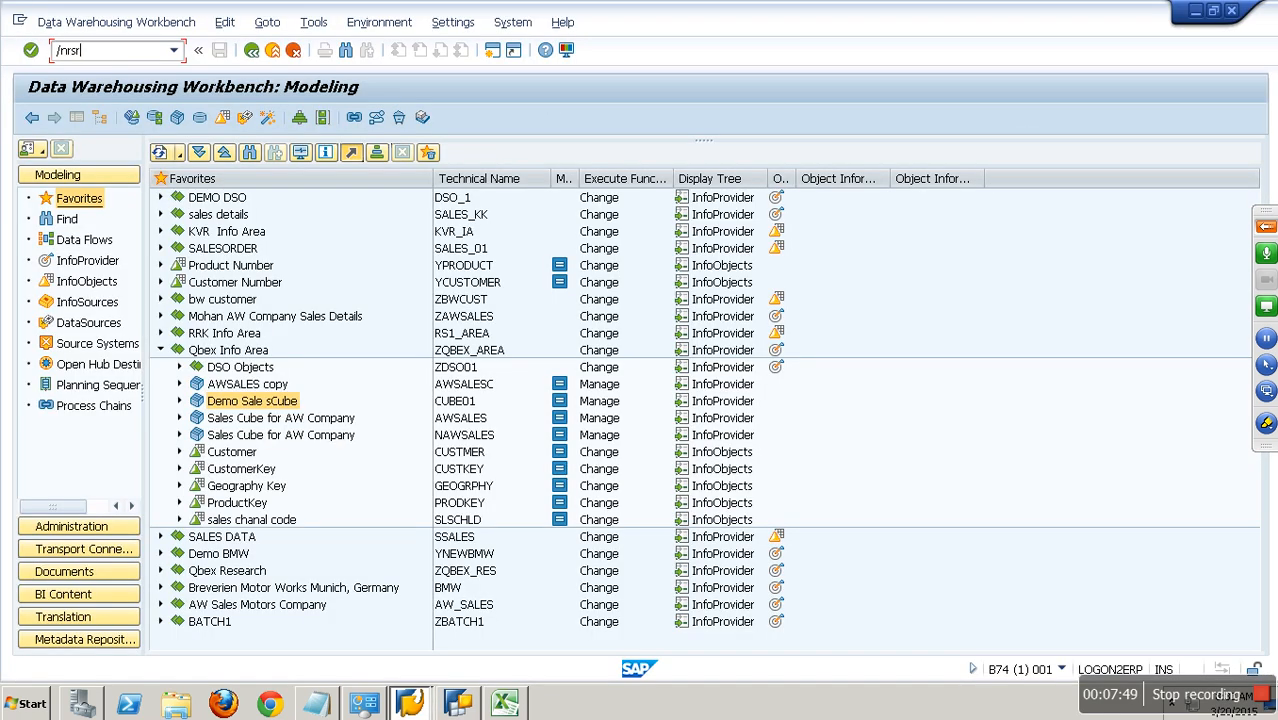
key(Return)
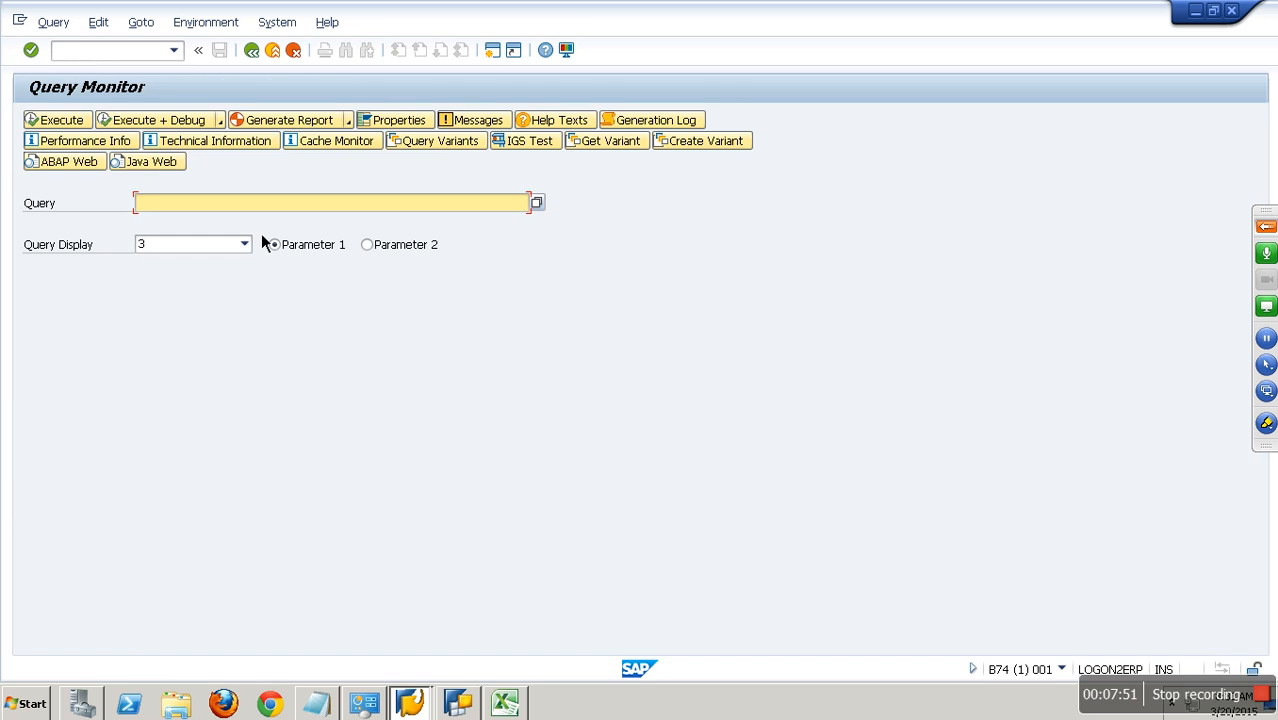
- Execute the query CUBE01/CUBE01_B_Q0001 with the query display set to HTML
key(Down)
key(Return)
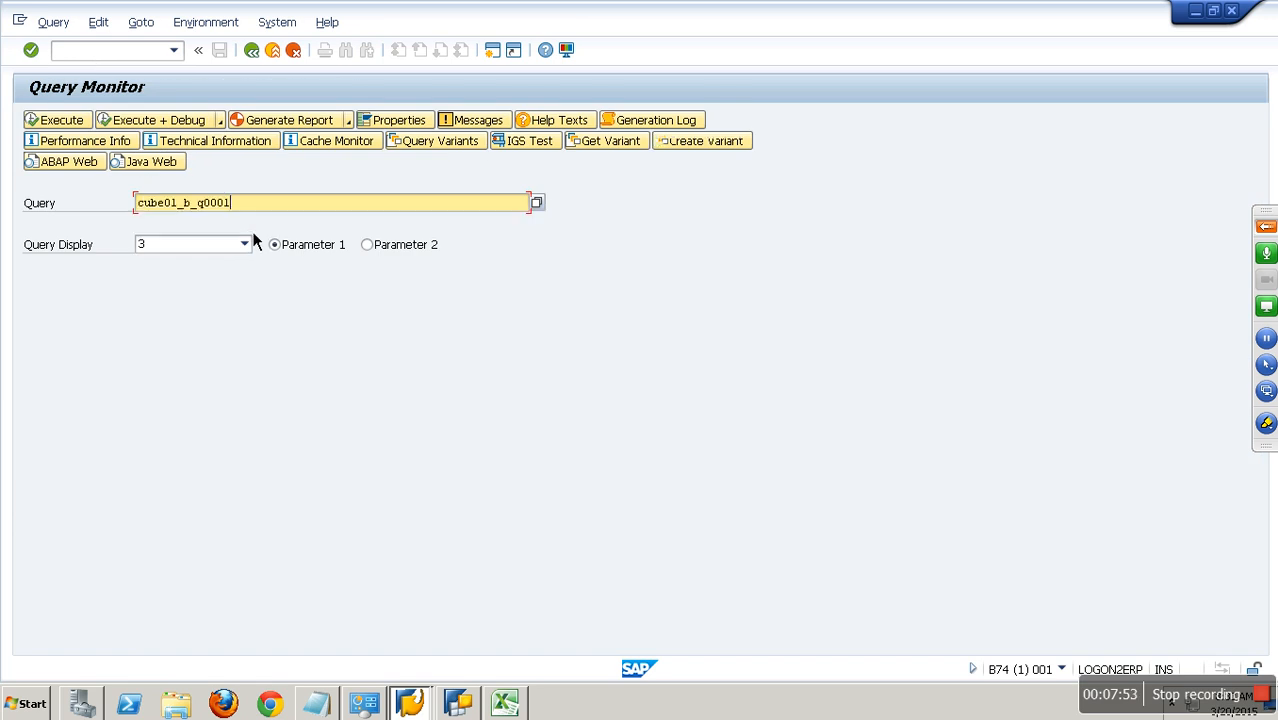
click(226, 249)
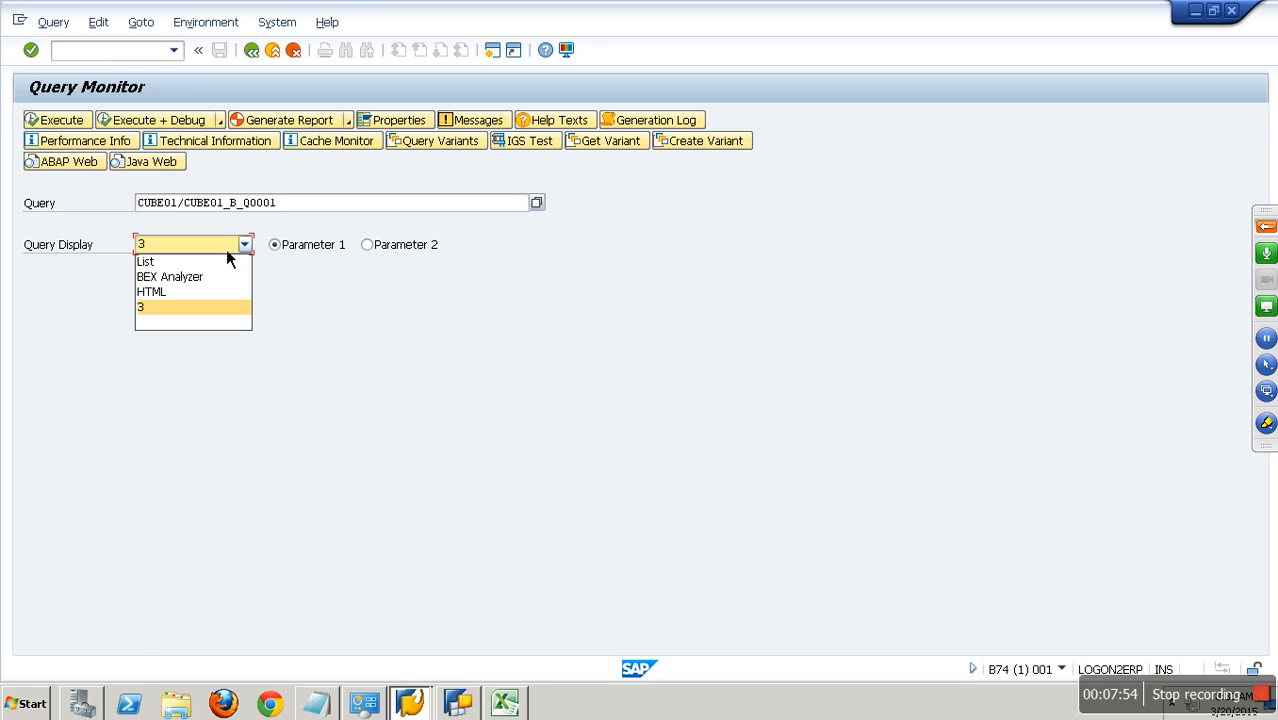
click(173, 296)
click(84, 127)
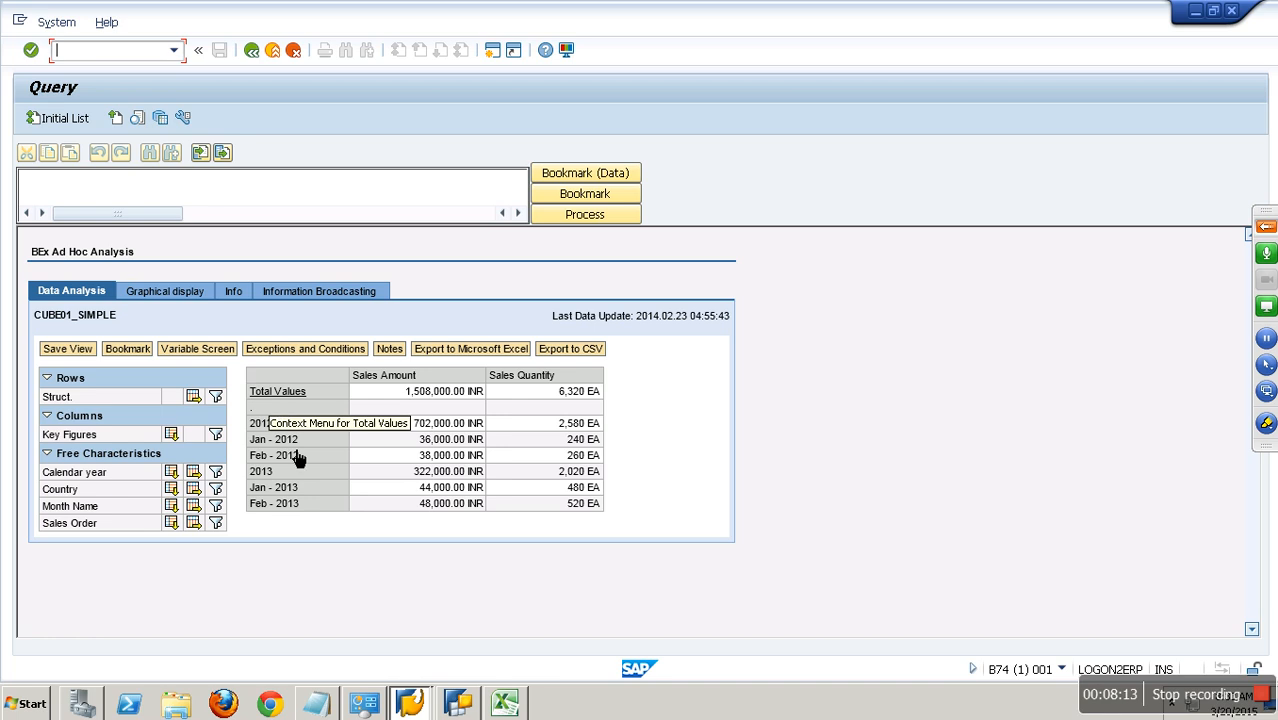
- Switch to BEx Query Designer and nest the Jan - 2013 and Feb - 2013 selections under 2013 in the rows structure
click(457, 703)
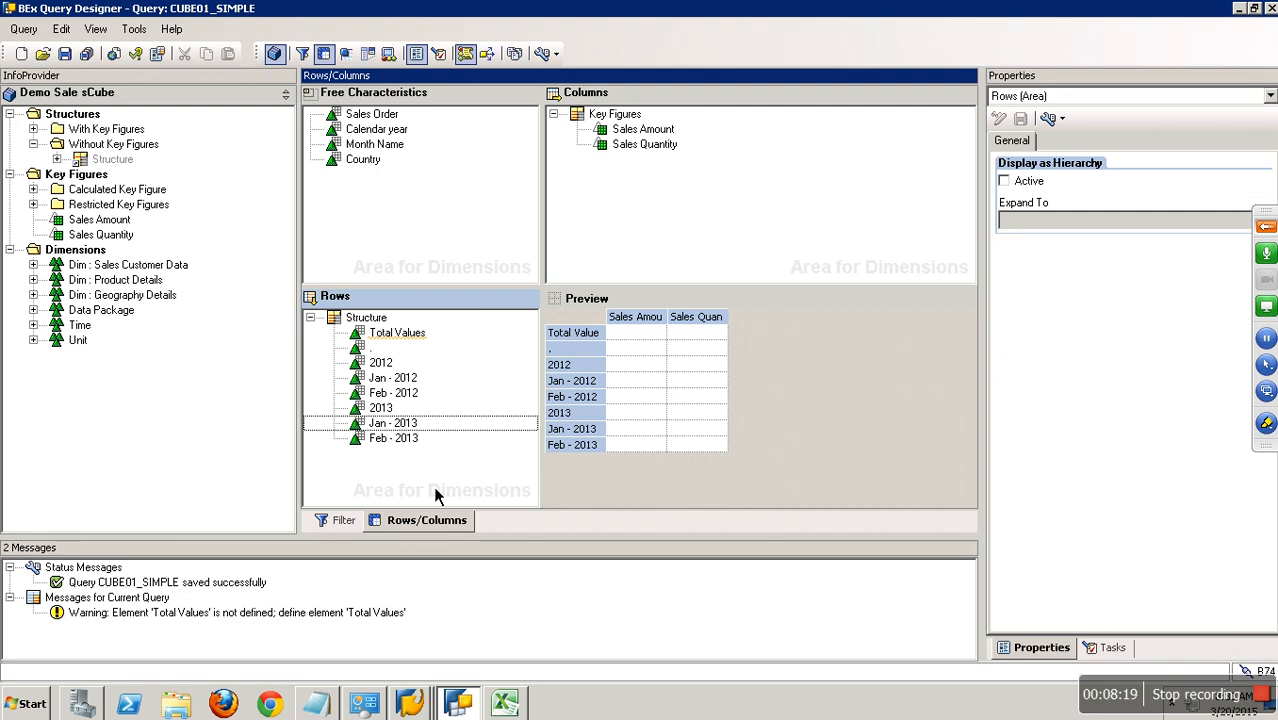
click(399, 430)
right_click(392, 428)
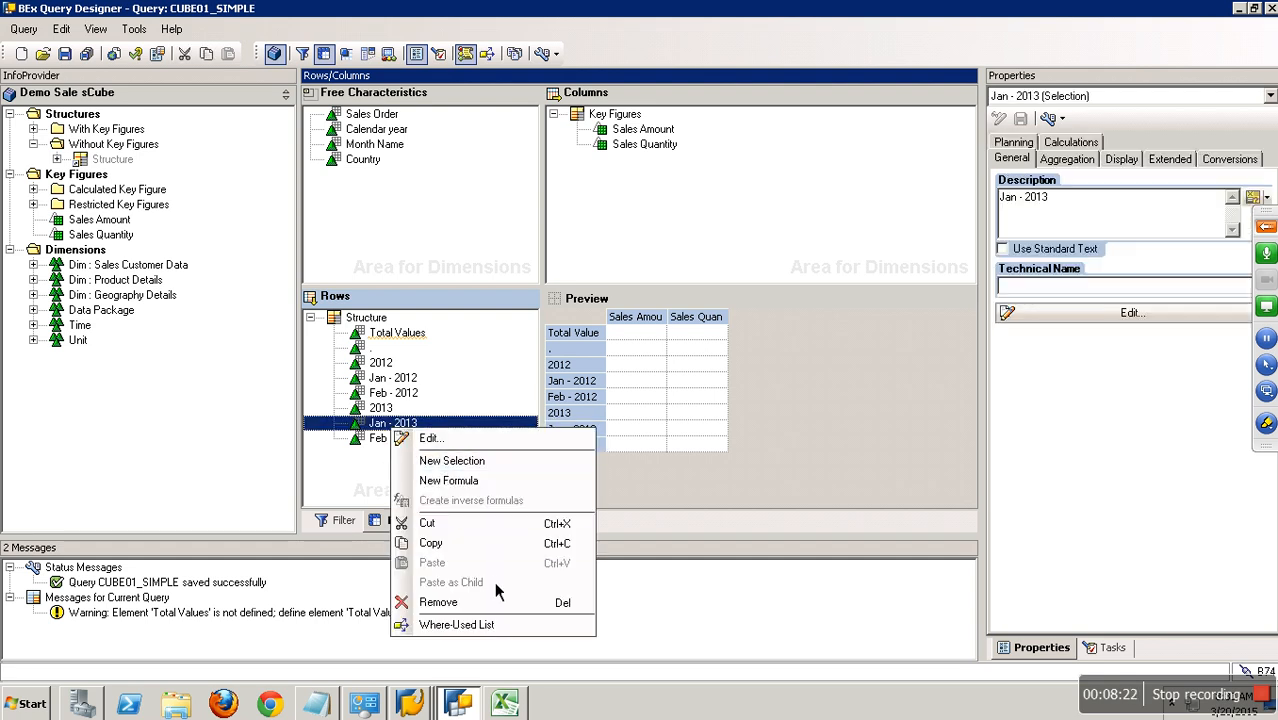
click(386, 488)
drag(387, 426, 426, 451)
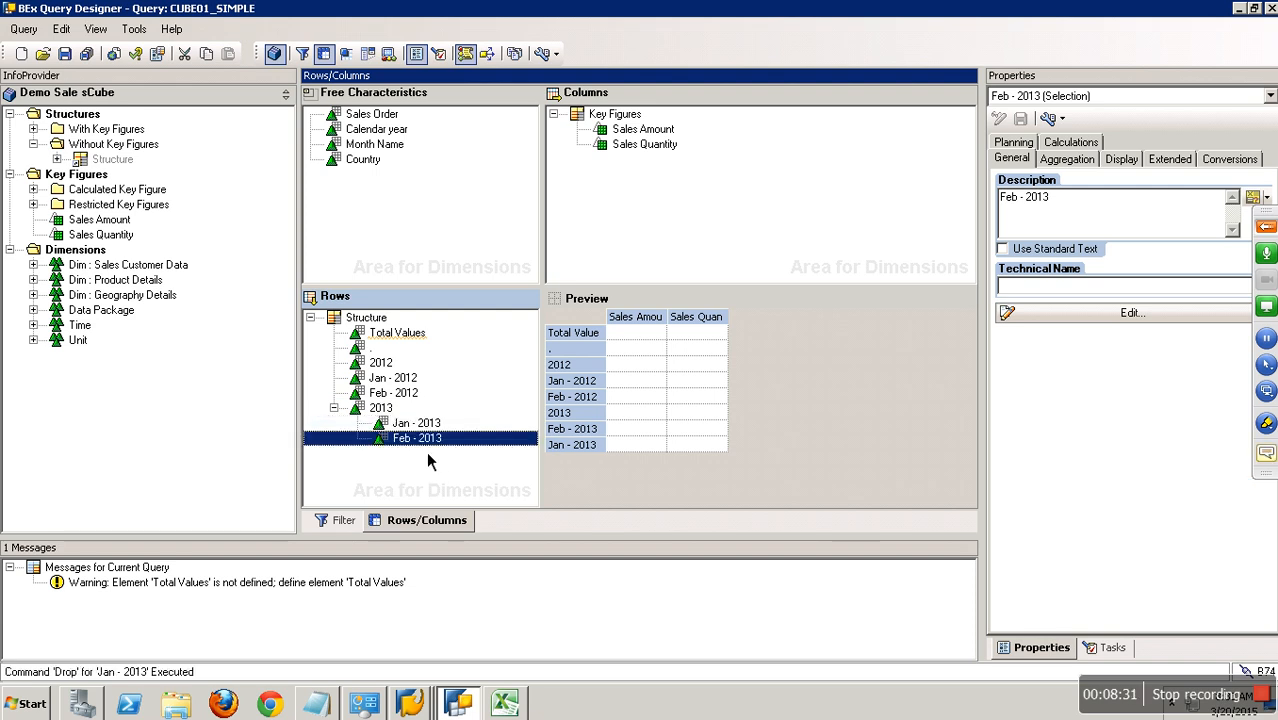
- Nest the Jan - 2012 and Feb - 2012 selections under 2012, and collapse both year nodes
click(334, 408)
drag(397, 380, 413, 411)
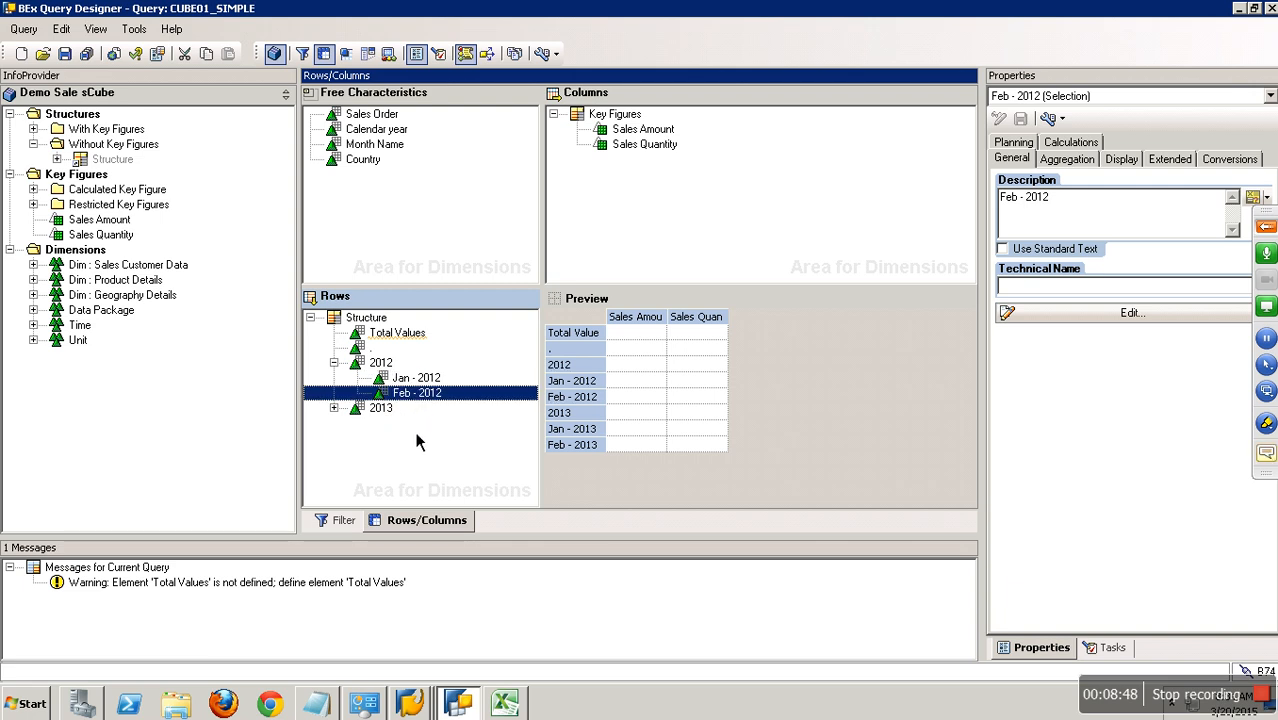
click(334, 363)
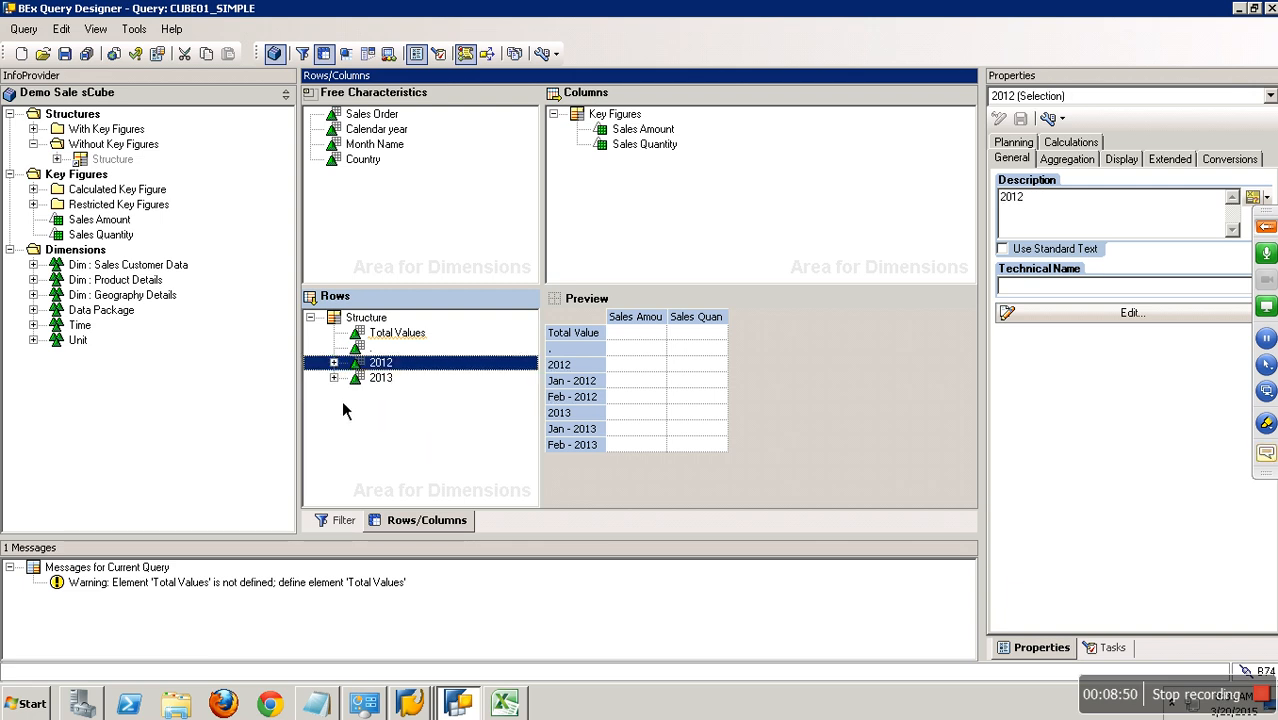
click(334, 378)
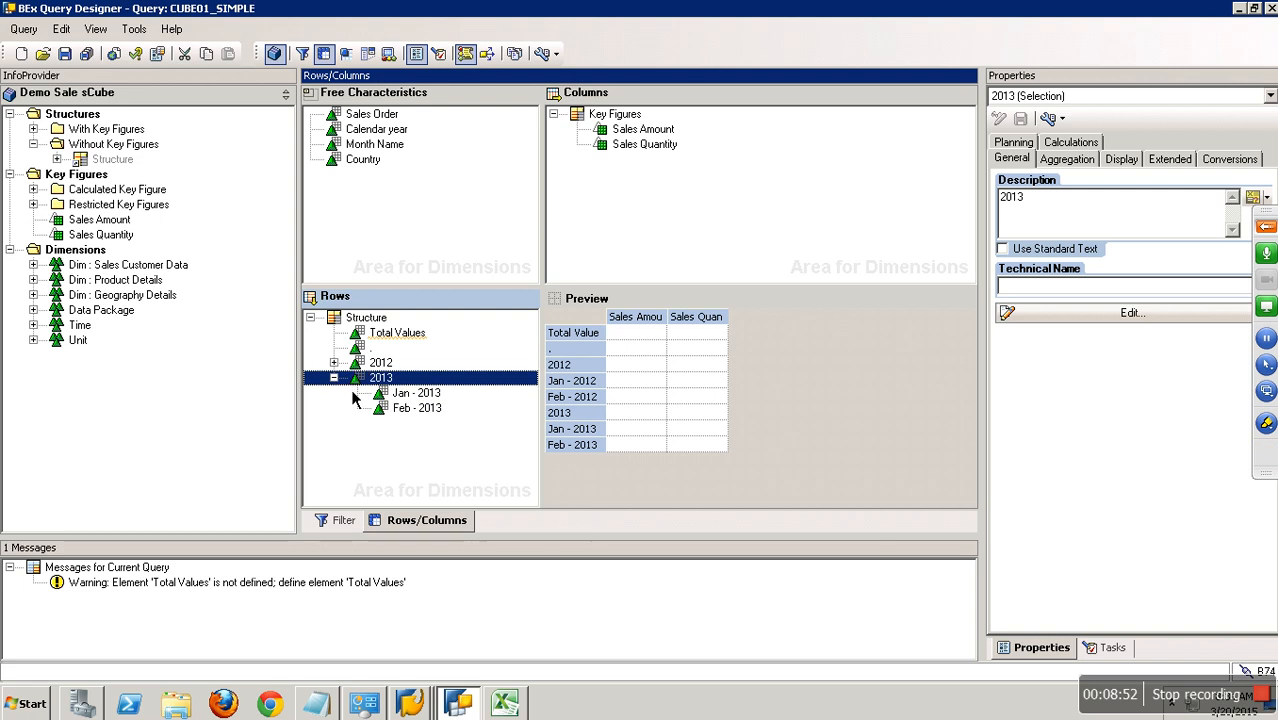
click(334, 378)
- Remove the dot selection from the rows structure and nest 2012 and 2013, in that order, under Total Values
click(373, 352)
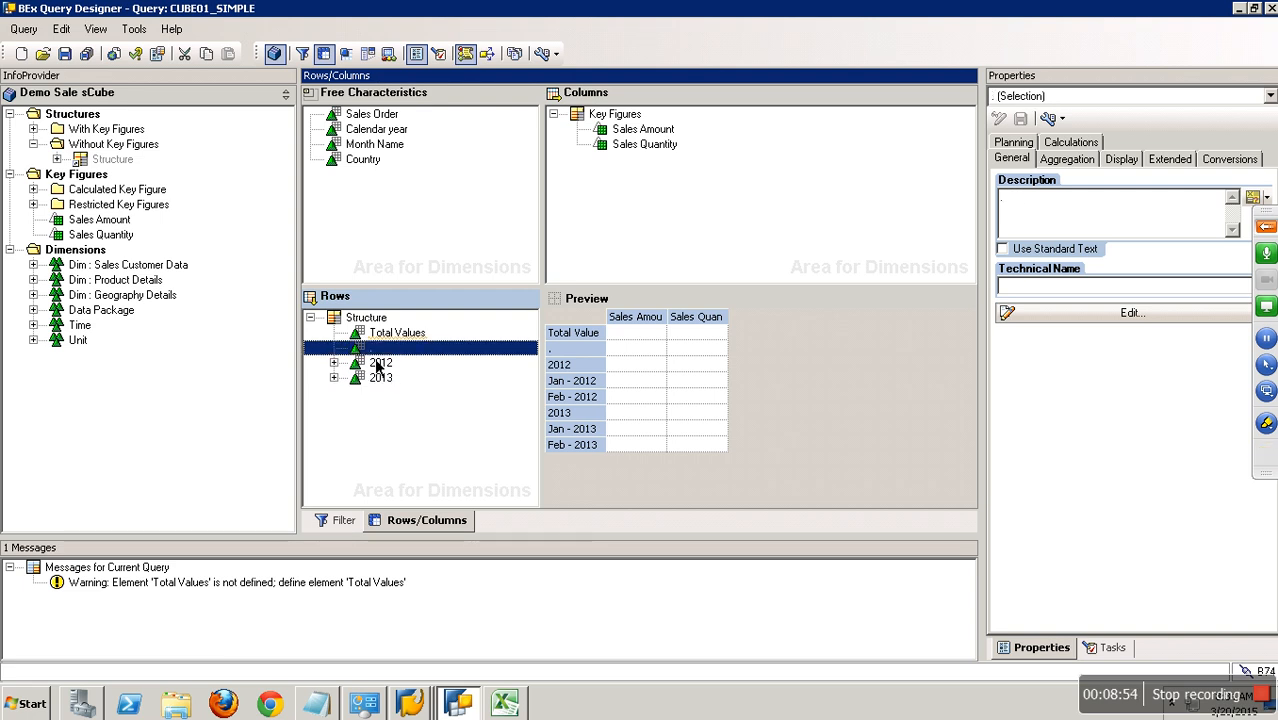
drag(373, 353, 240, 370)
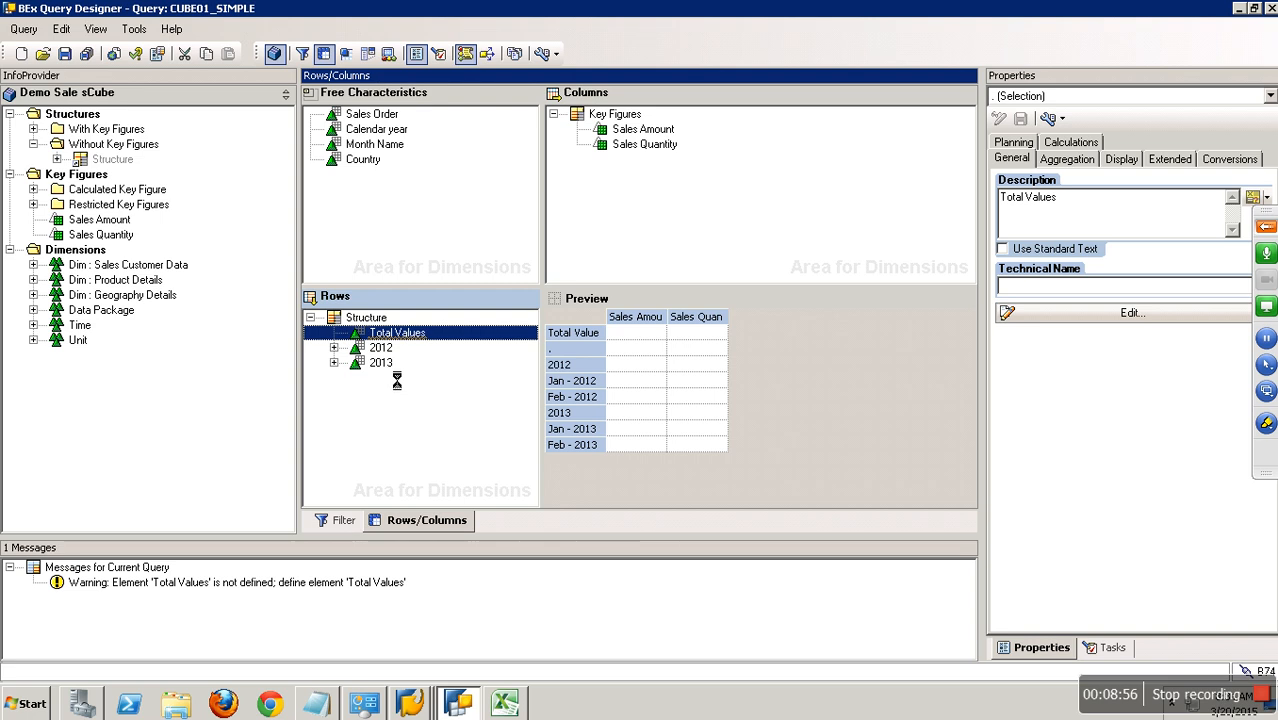
click(397, 352)
drag(398, 350, 402, 336)
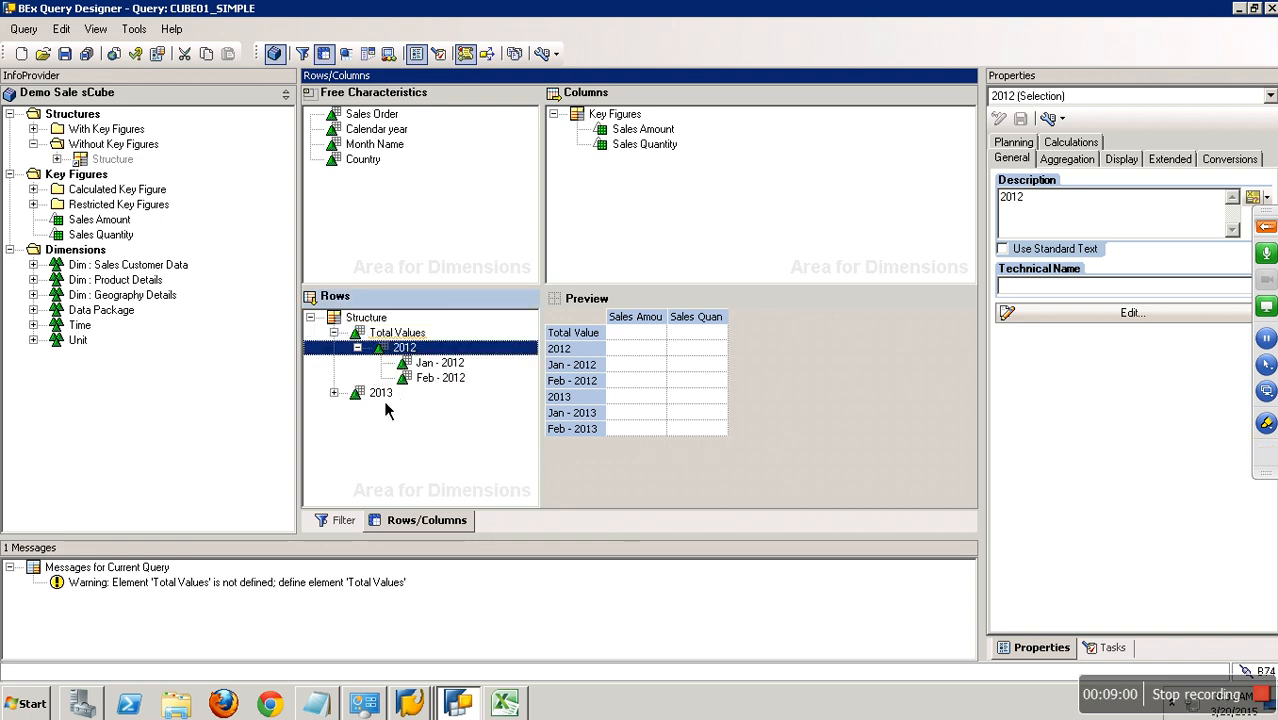
drag(383, 394, 406, 346)
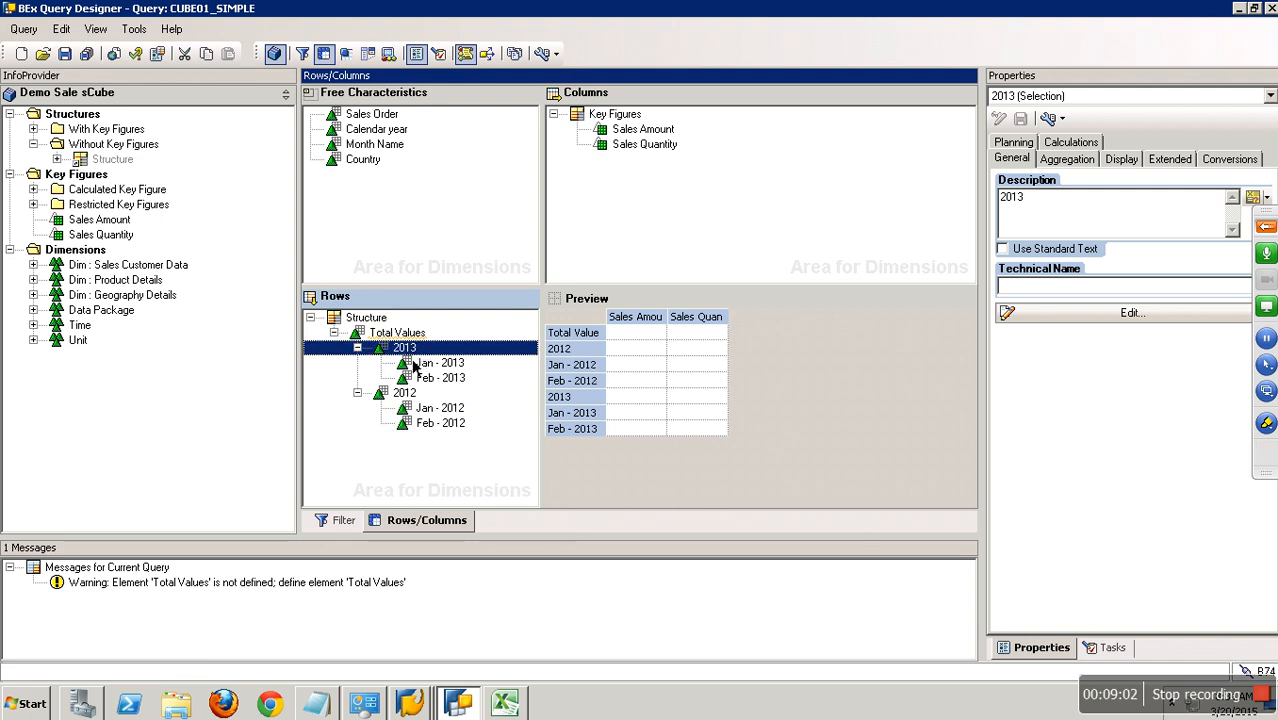
drag(410, 394, 404, 346)
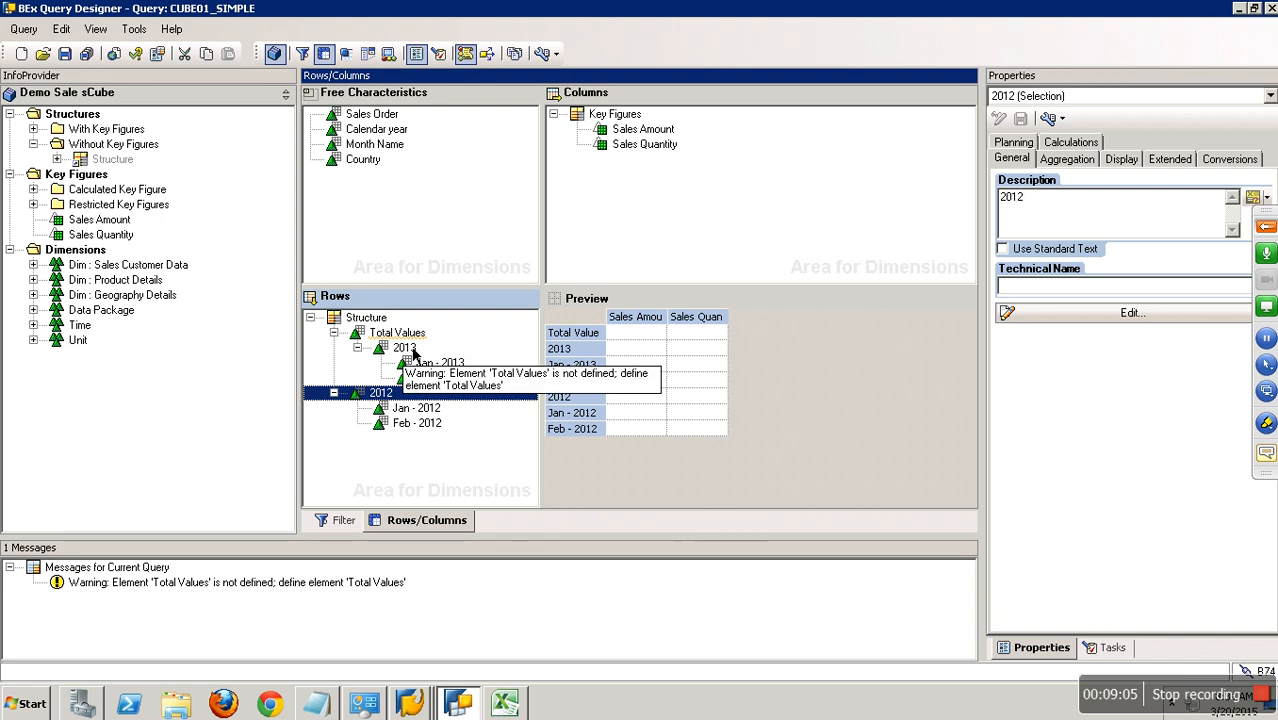
drag(390, 398, 408, 350)
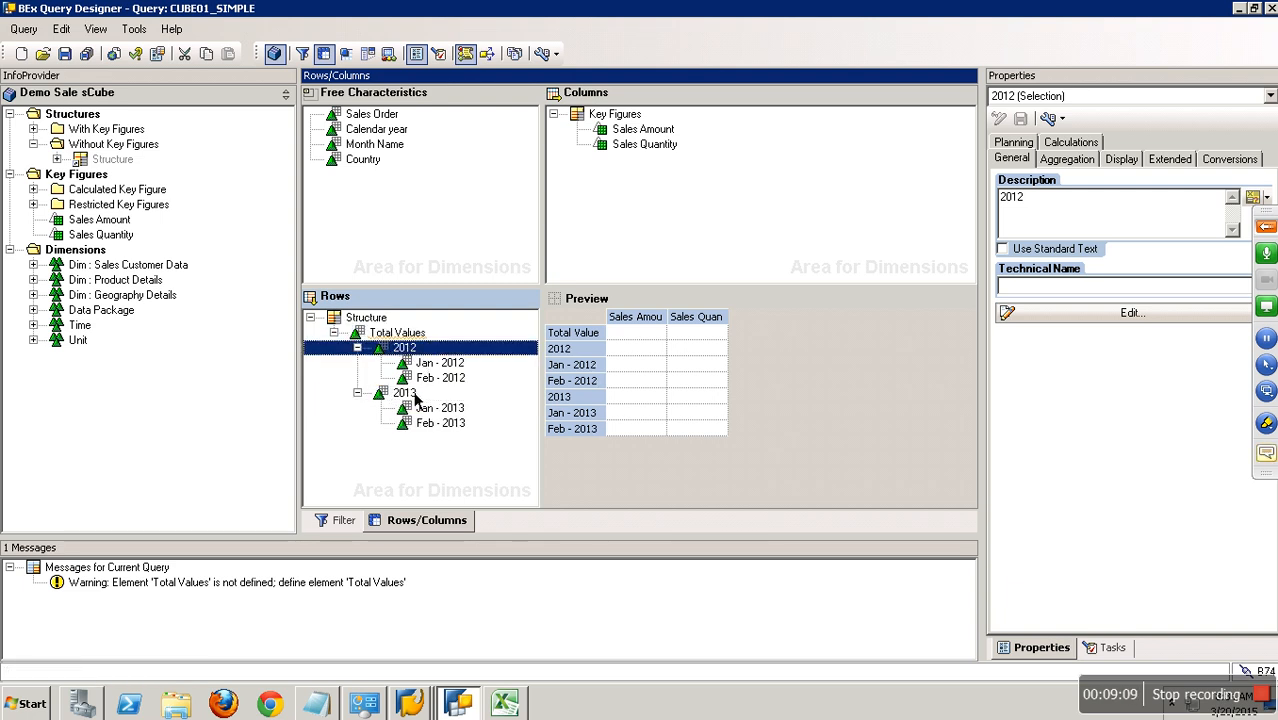
- Collapse the 2012, 2013 and Total Values nodes in the rows structure and save the query
click(366, 462)
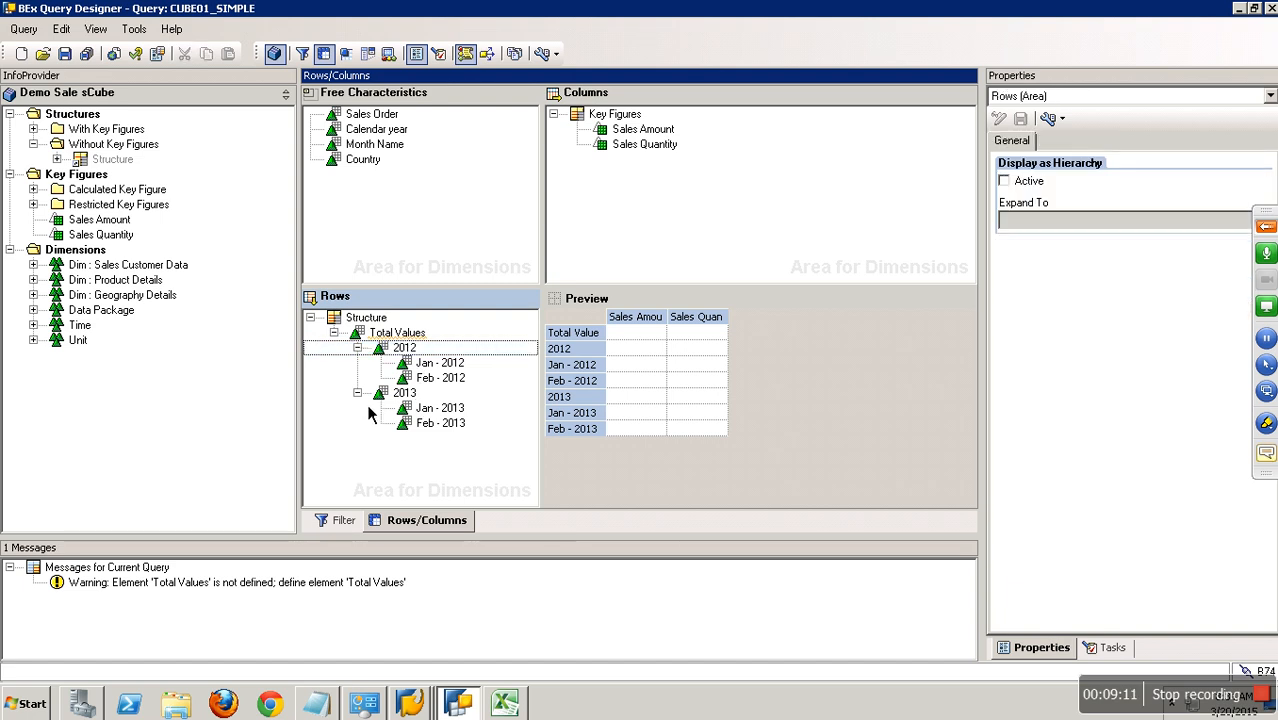
click(358, 348)
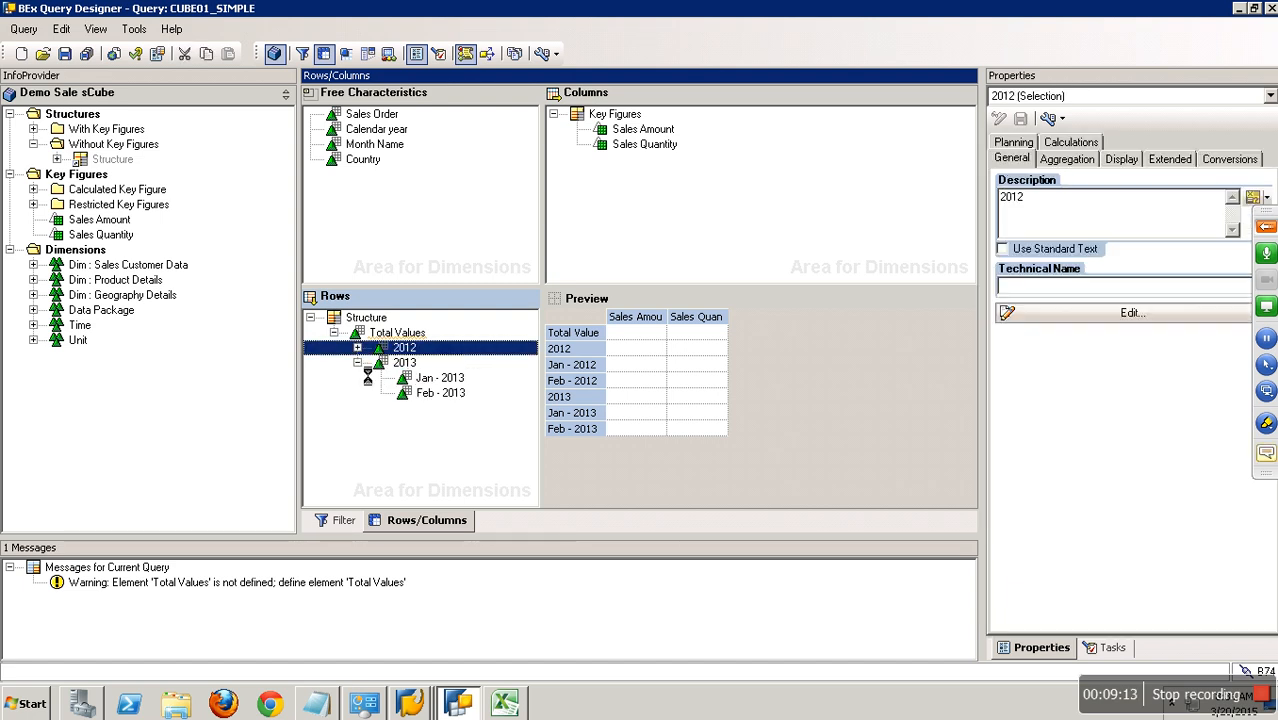
click(358, 363)
click(334, 332)
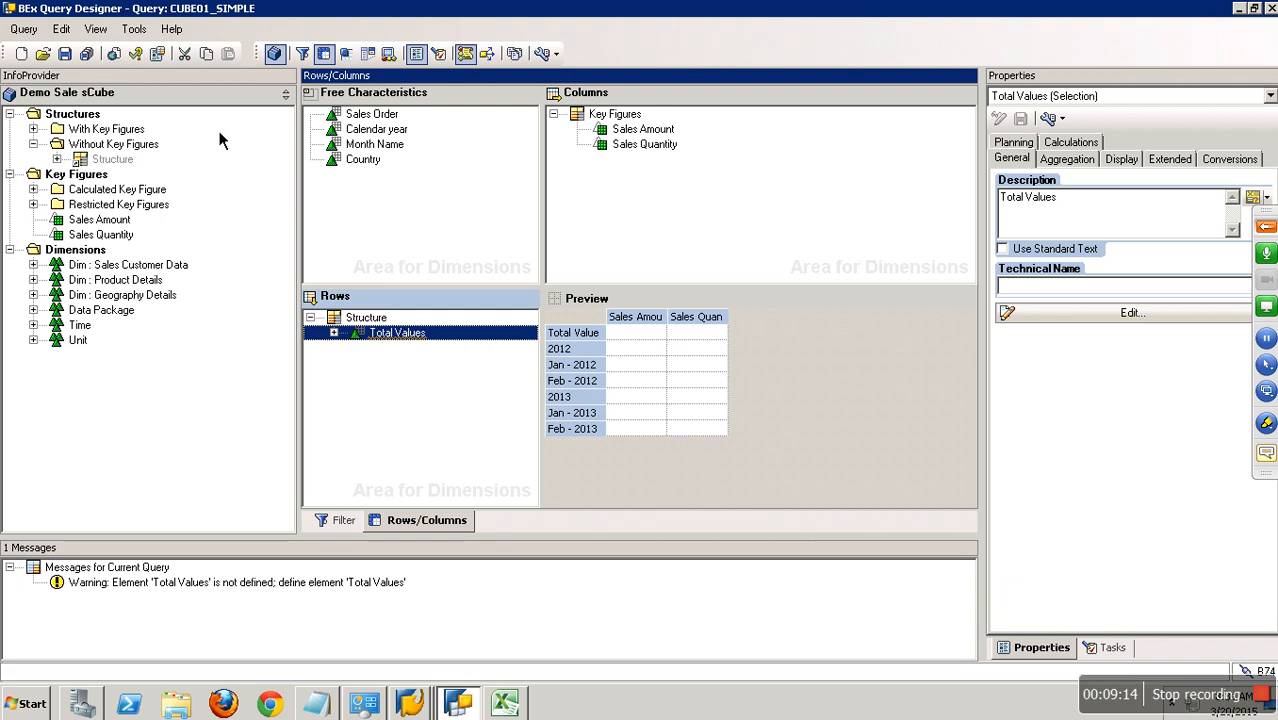
click(66, 54)
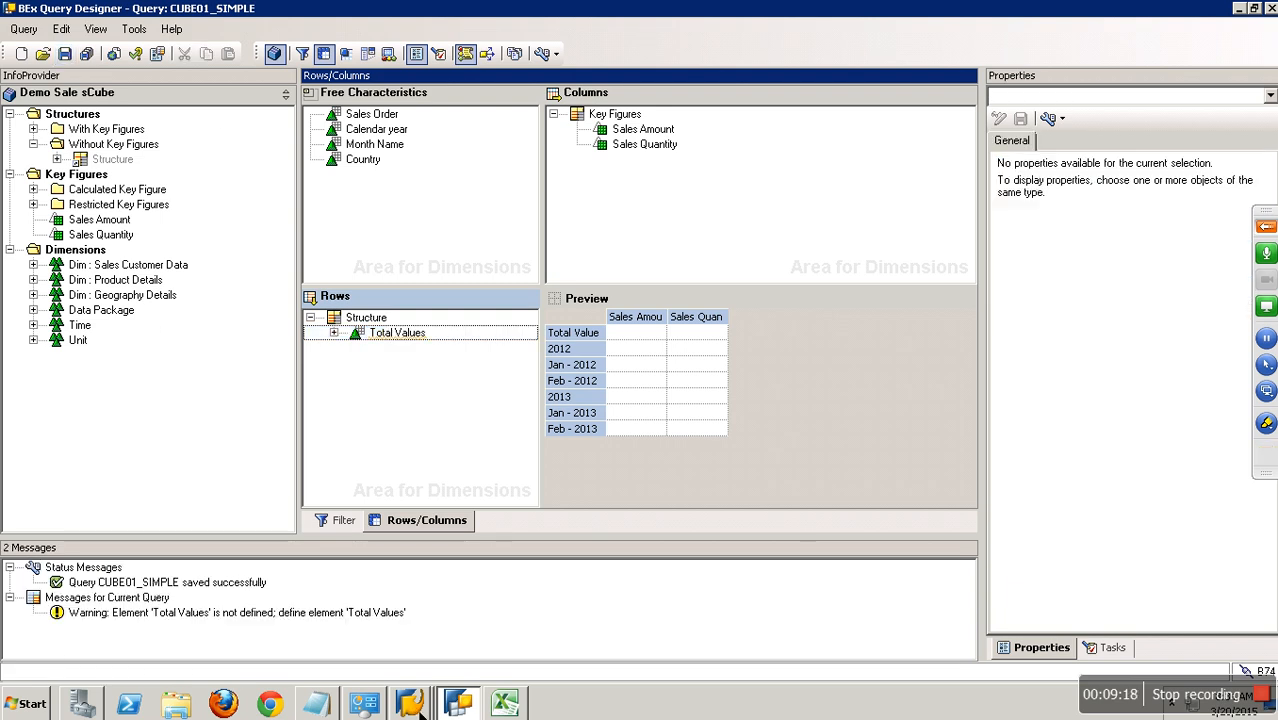
- Switch to the SAP Query Monitor window, return from the old result and execute the query again
mouse_move(420, 712)
click(464, 663)
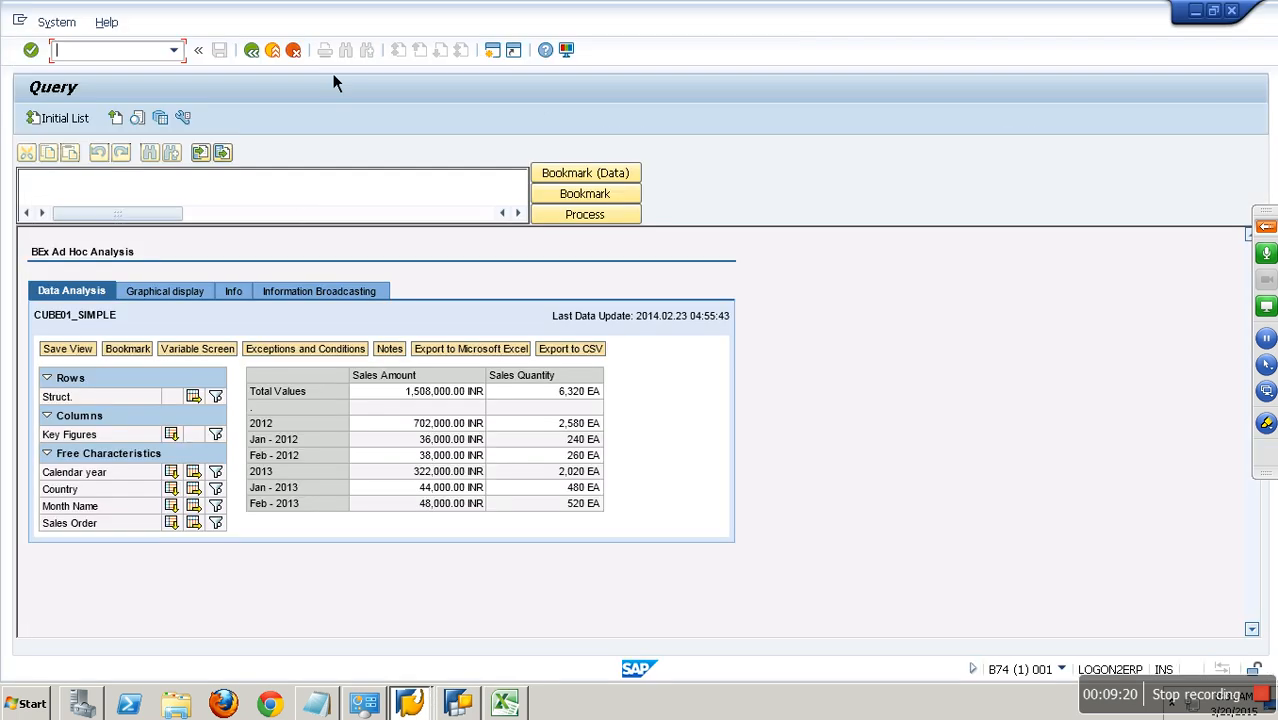
click(265, 60)
click(55, 121)
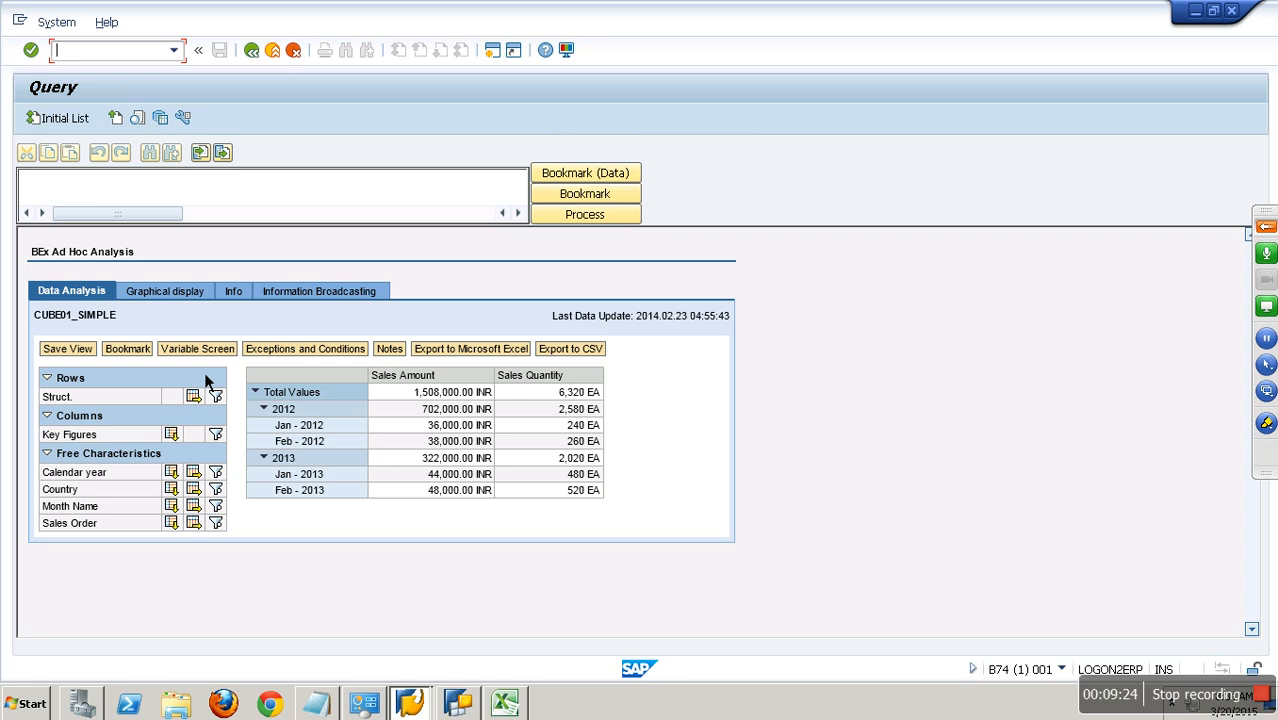
- Collapse the year and Total Values nodes in the query result, and expand the hierarchy again down to the months
click(264, 457)
click(264, 409)
click(264, 405)
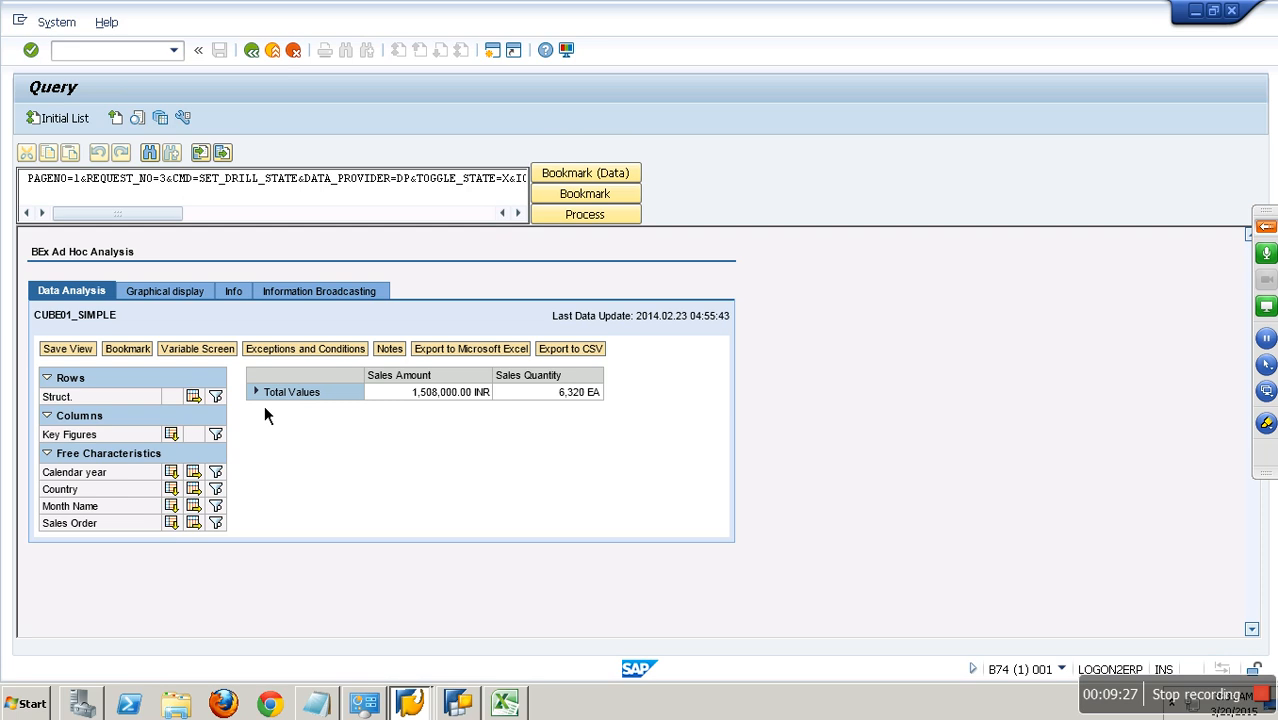
click(263, 398)
click(265, 458)
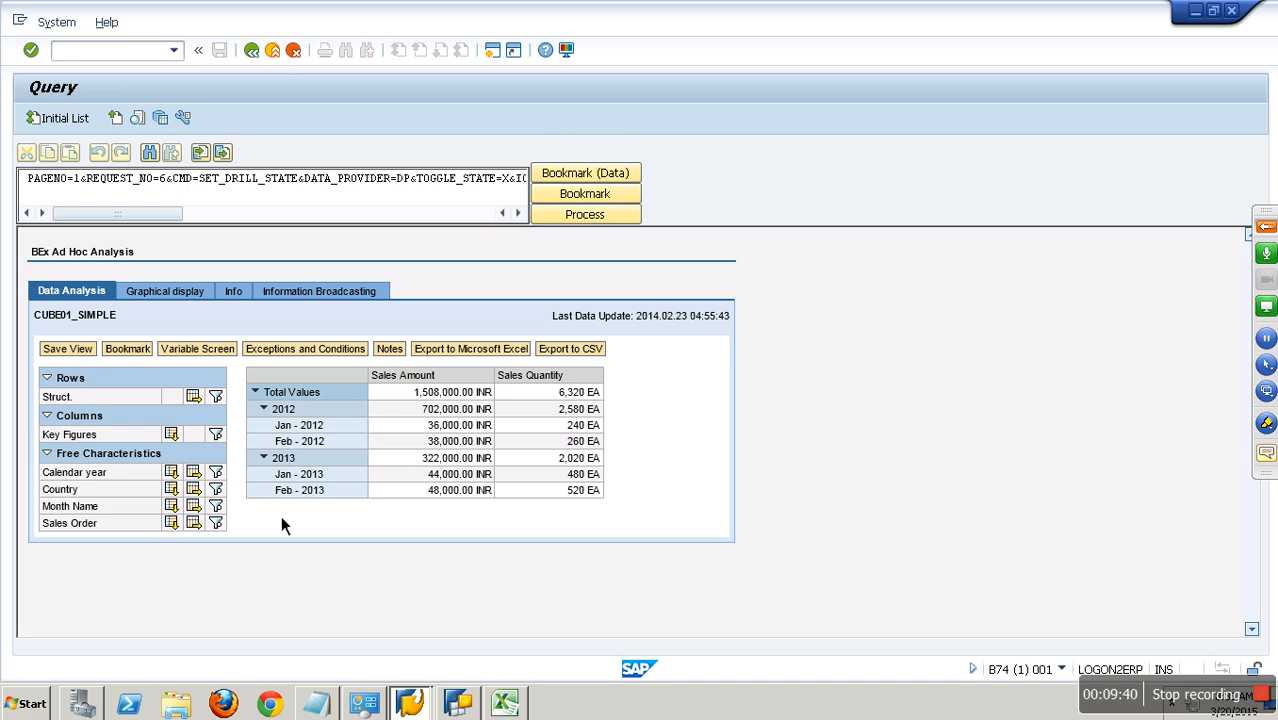
- Switch to BEx Query Designer and save the rows structure as reusable with description level and technical name LEVEL
click(459, 703)
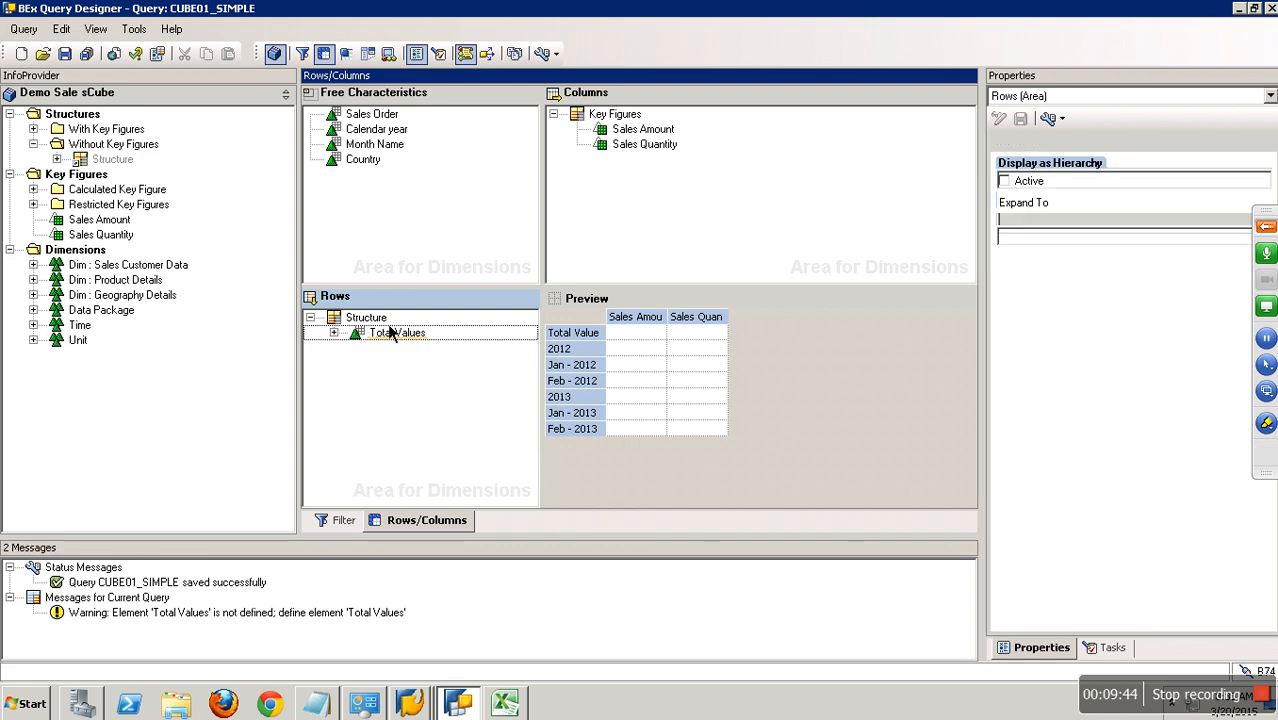
right_click(381, 318)
click(428, 432)
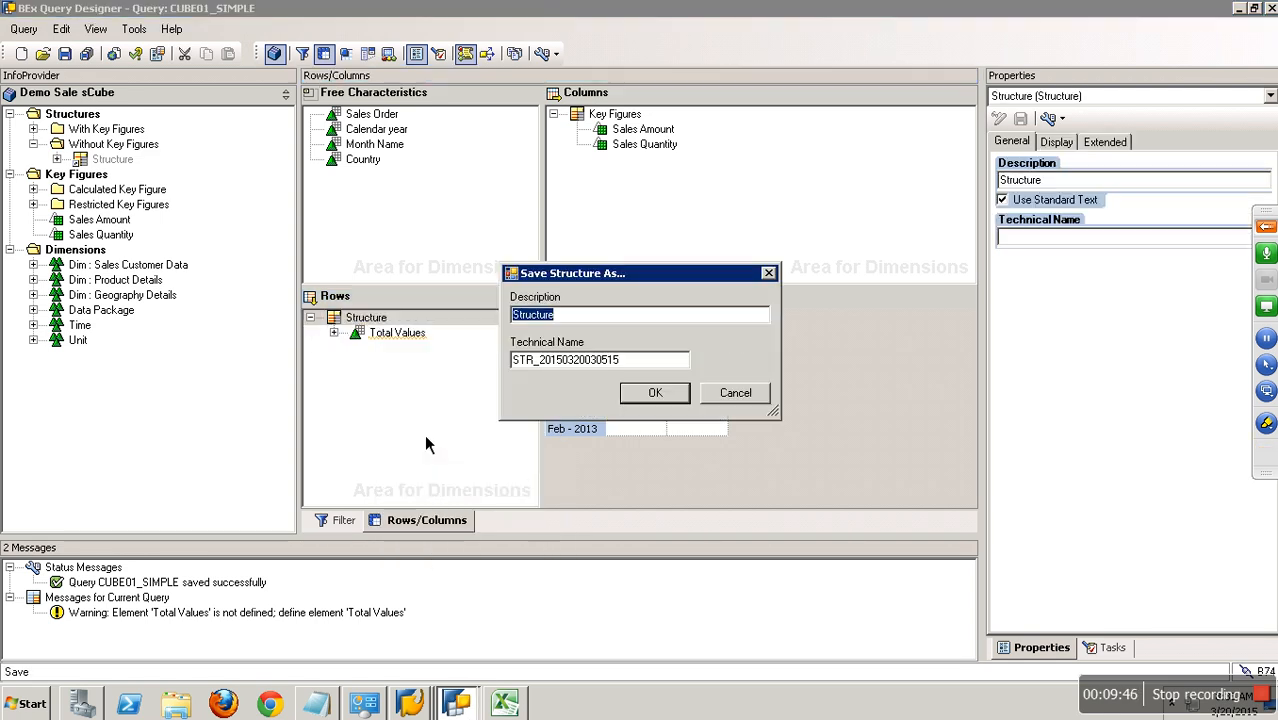
text(level)
key(Tab)
text(LEVEL)
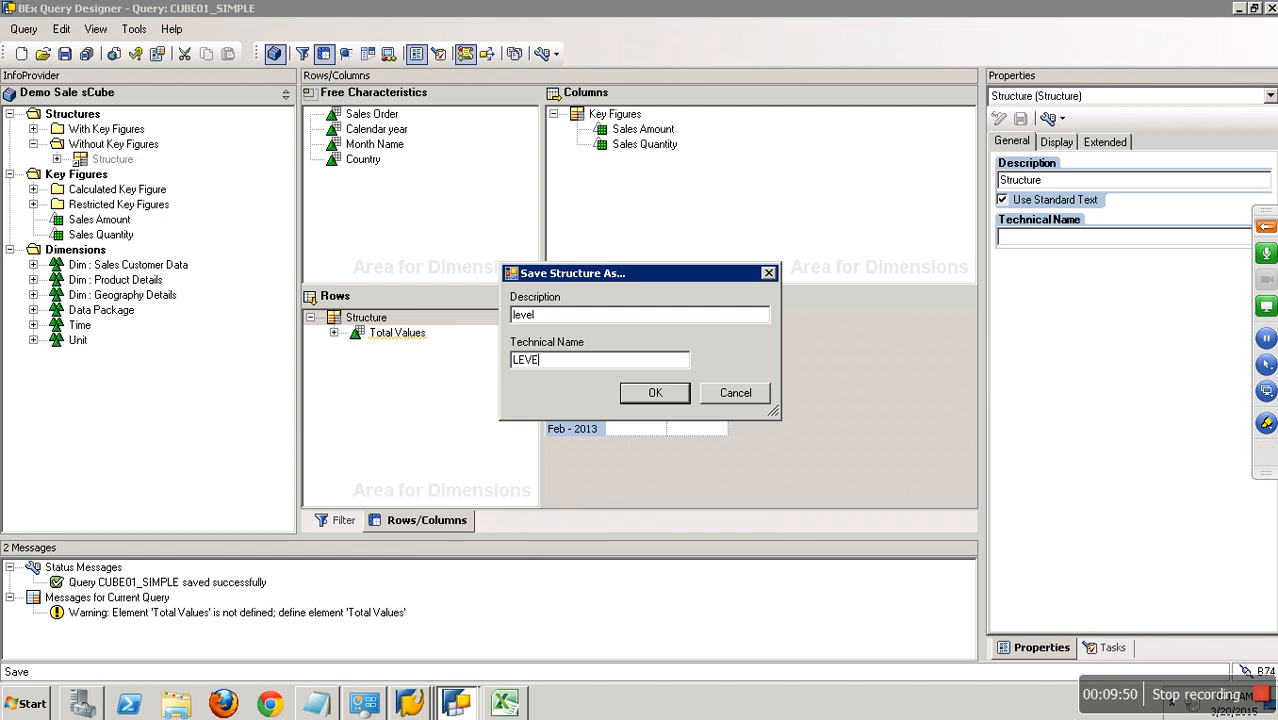
click(666, 395)
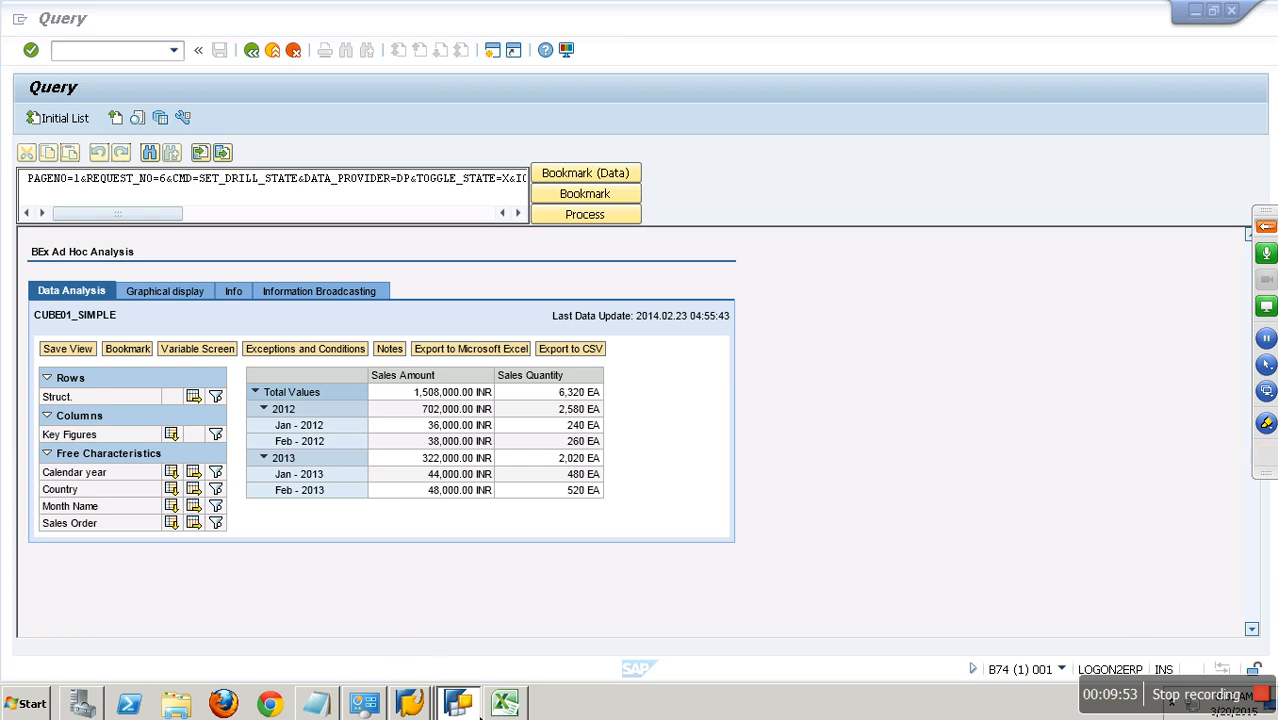
- Return to BEx Query Designer and remove the level structure from the rows
click(475, 714)
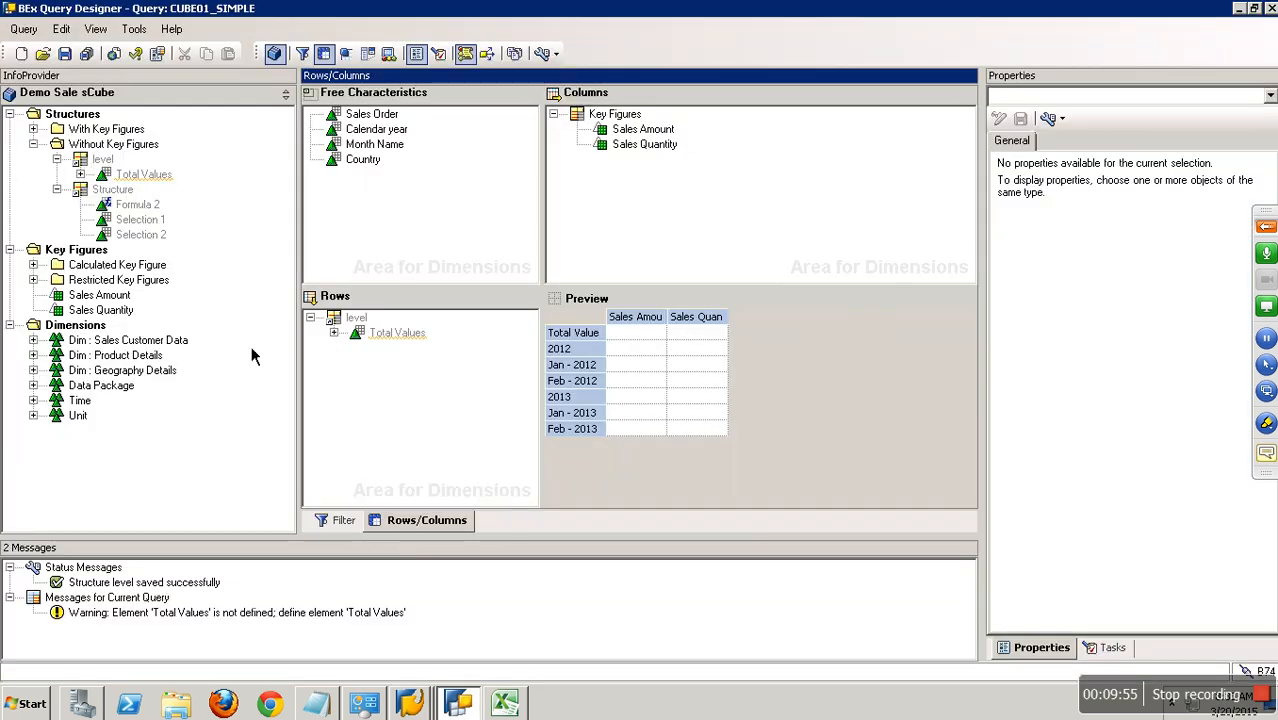
click(352, 318)
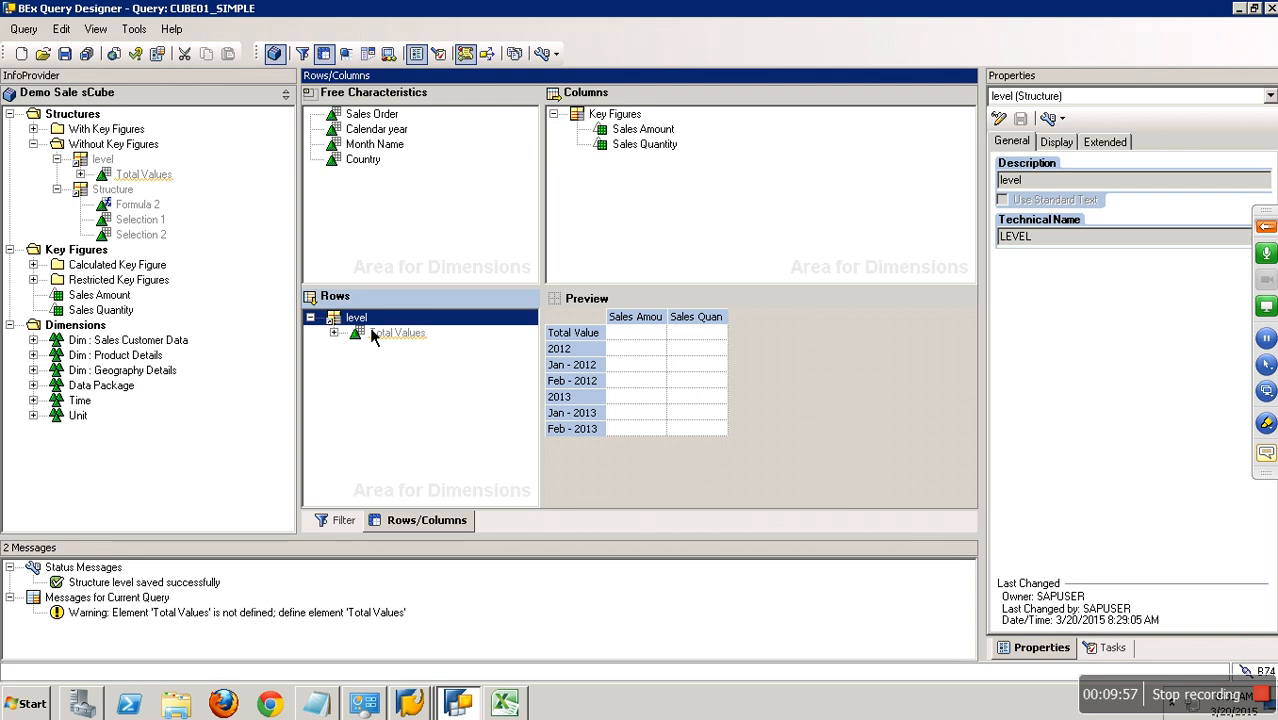
key(Delete)
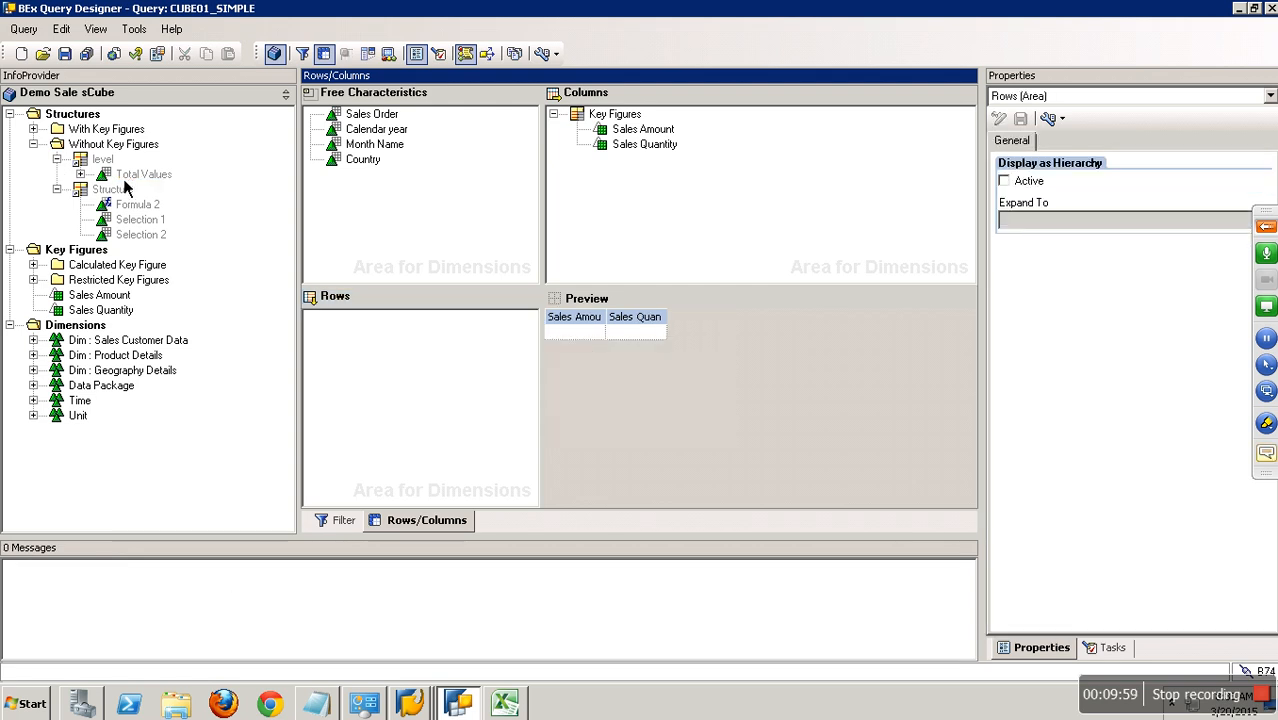
- Add the saved level structure from the InfoProvider's structures without key figures to the rows, and expand its Total Values node
click(33, 144)
click(10, 114)
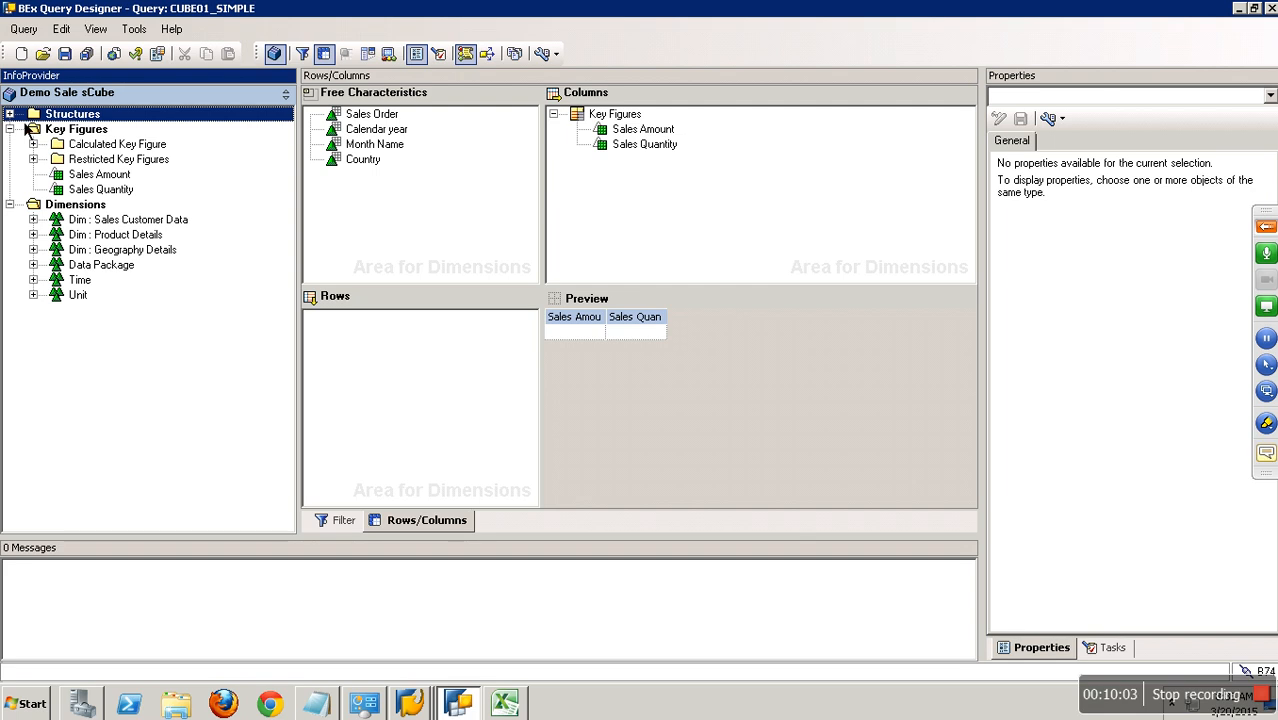
key(Right)
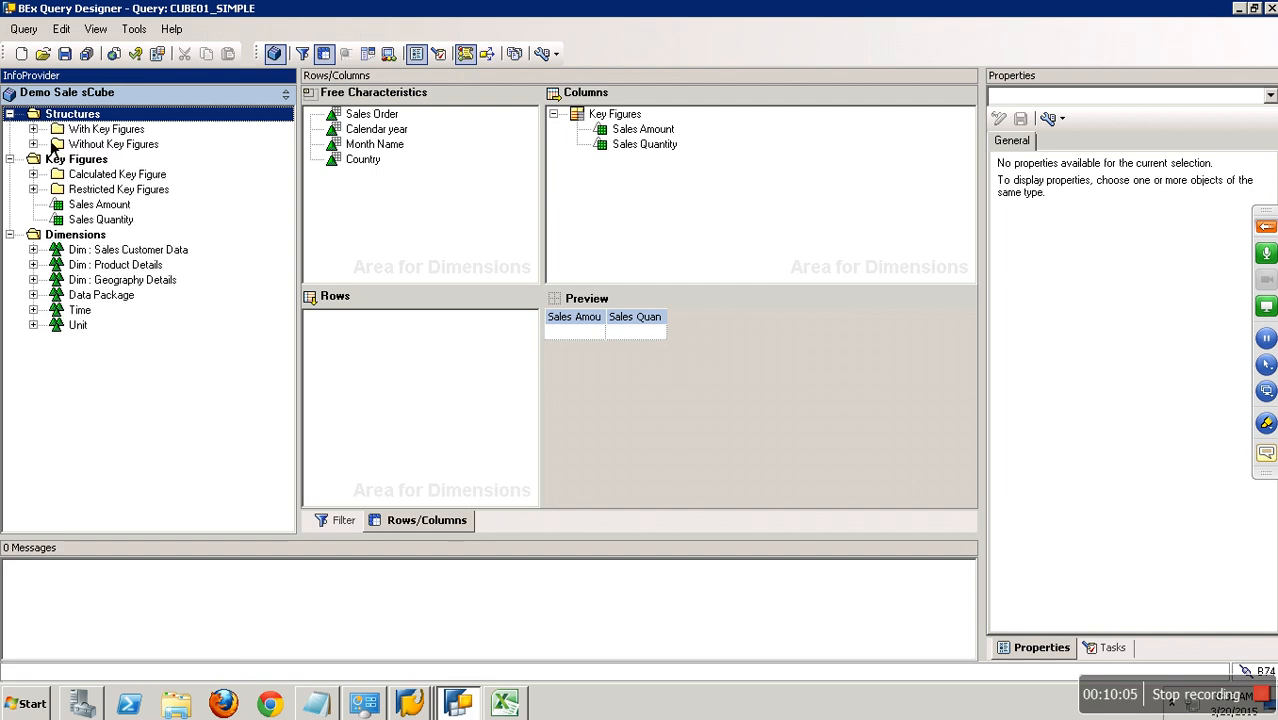
key(Down)
key(Down)
key(Right)
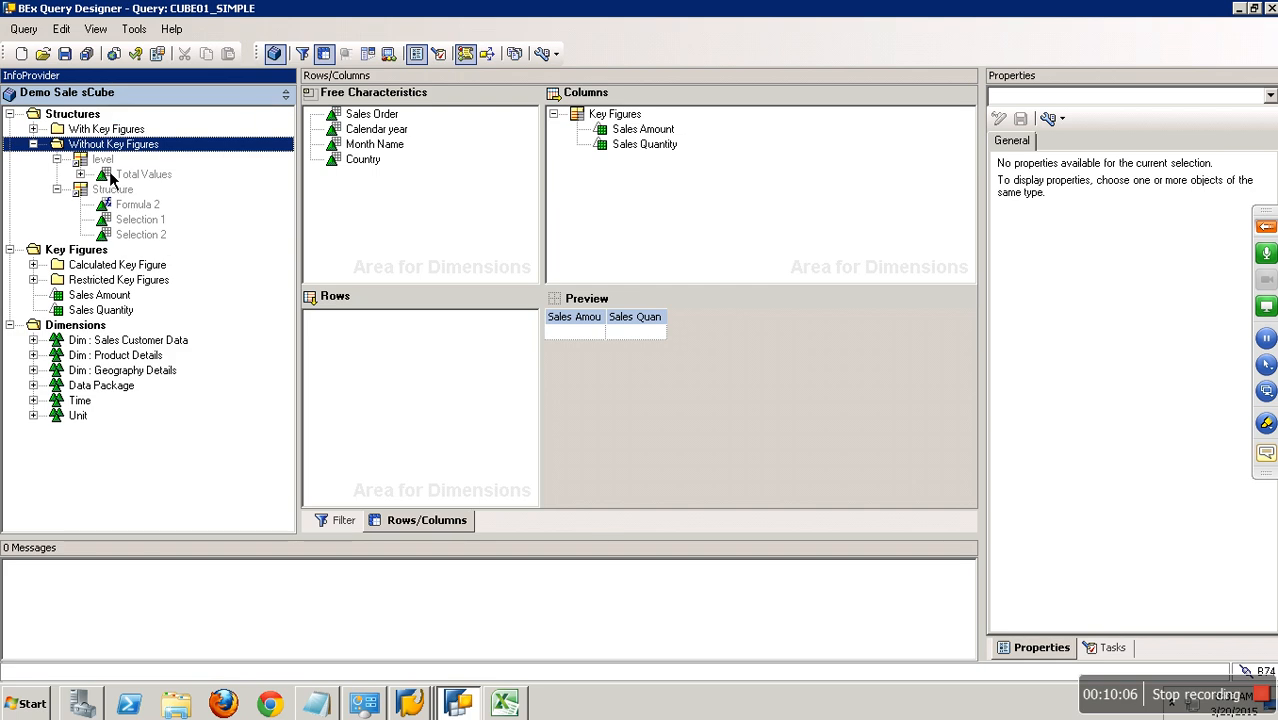
drag(103, 160, 361, 342)
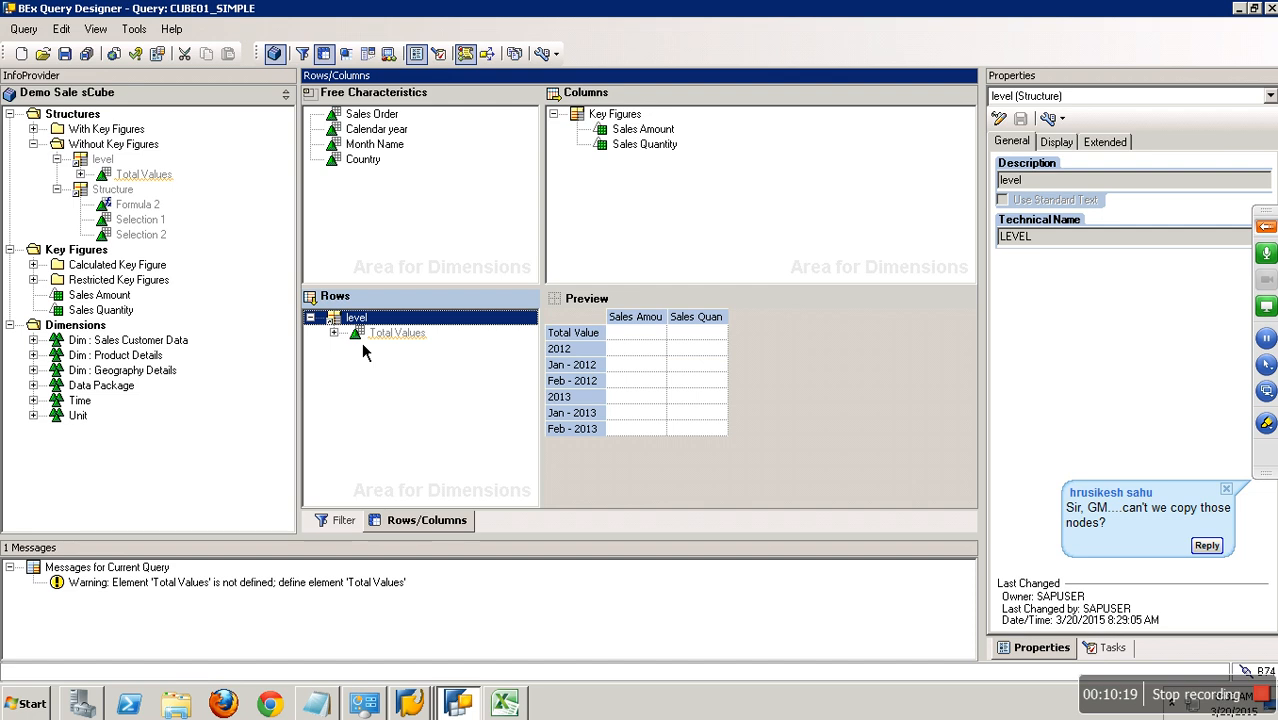
double_click(380, 333)
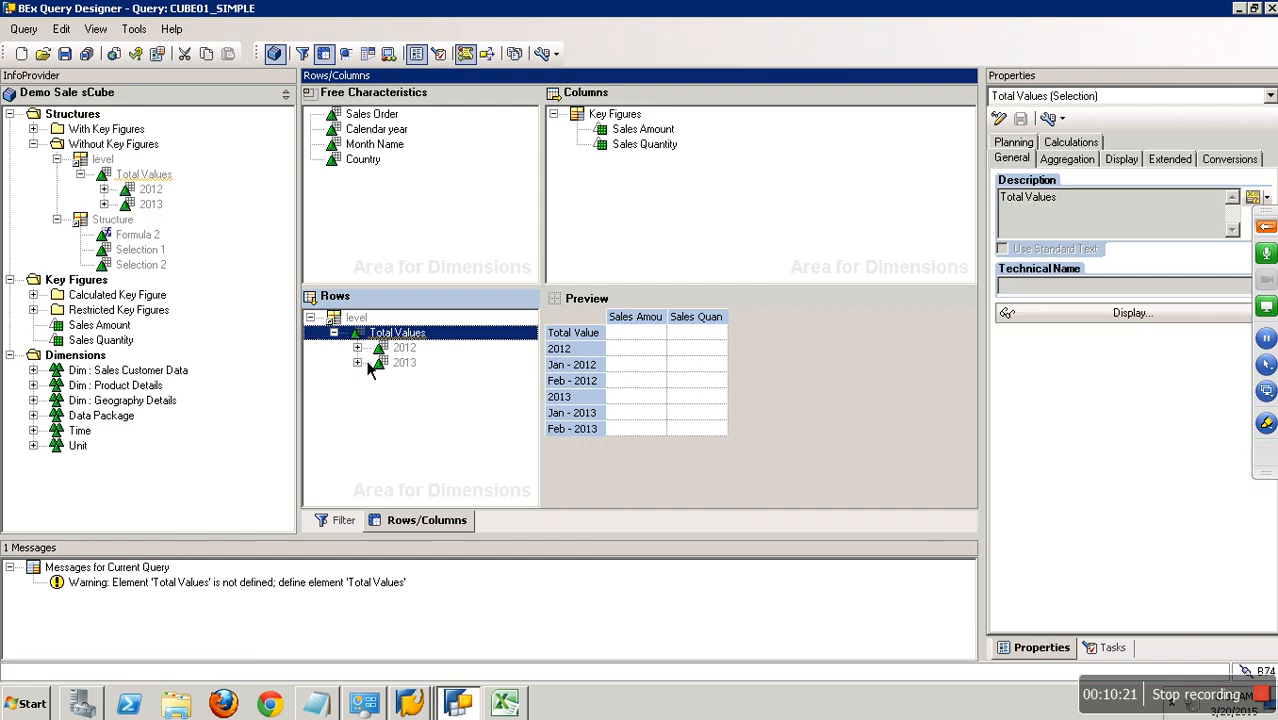
- Expand 2012 in the rows and examine the commands available for the level structure, Total Values and 2012
double_click(400, 348)
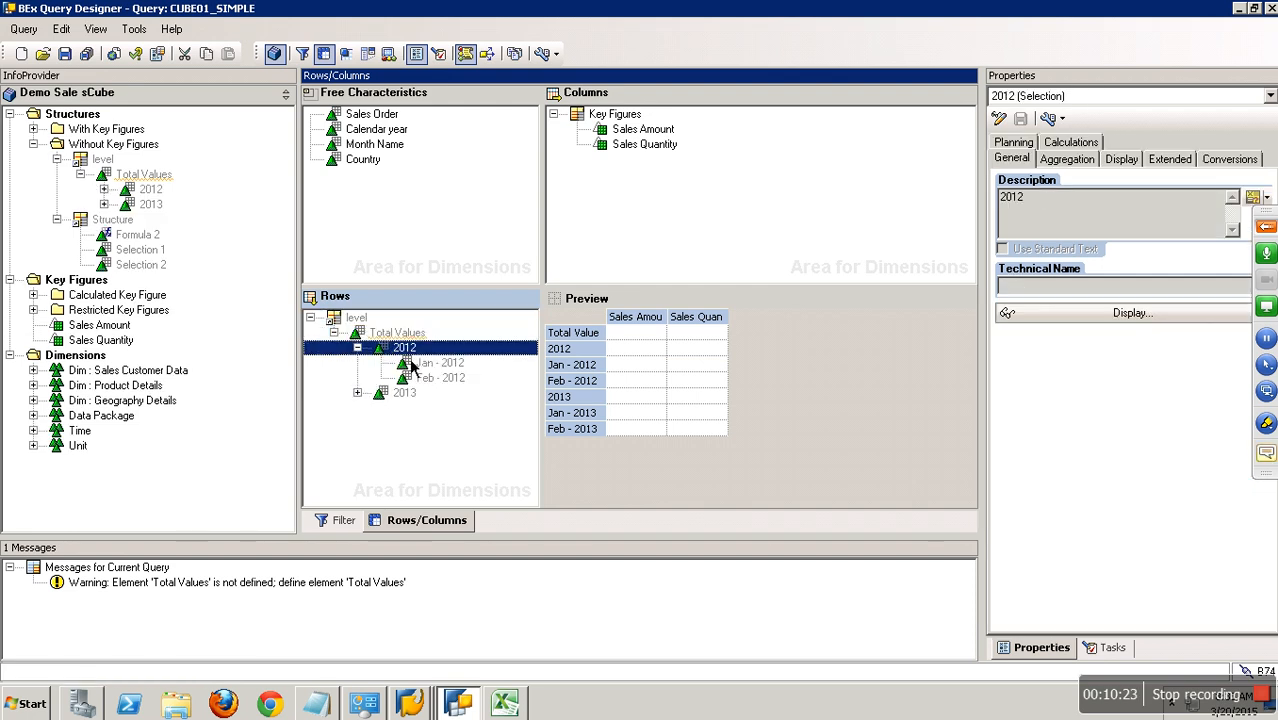
right_click(407, 356)
click(446, 466)
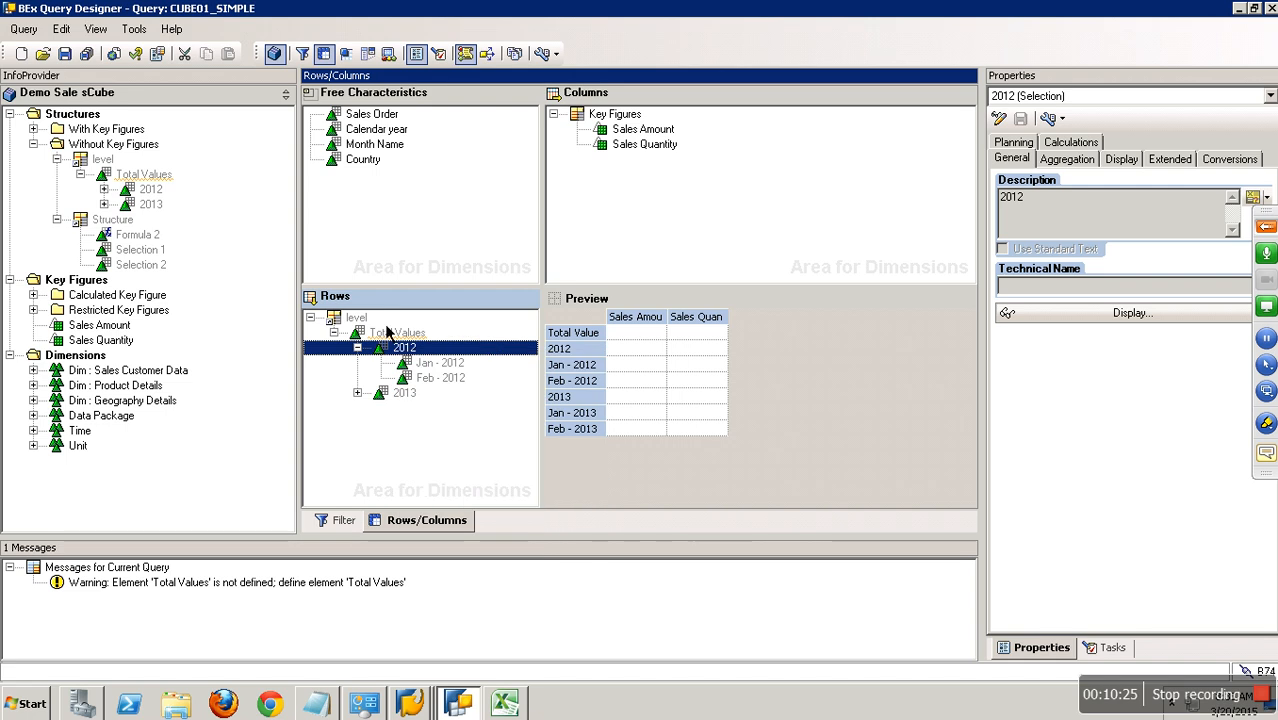
right_click(357, 317)
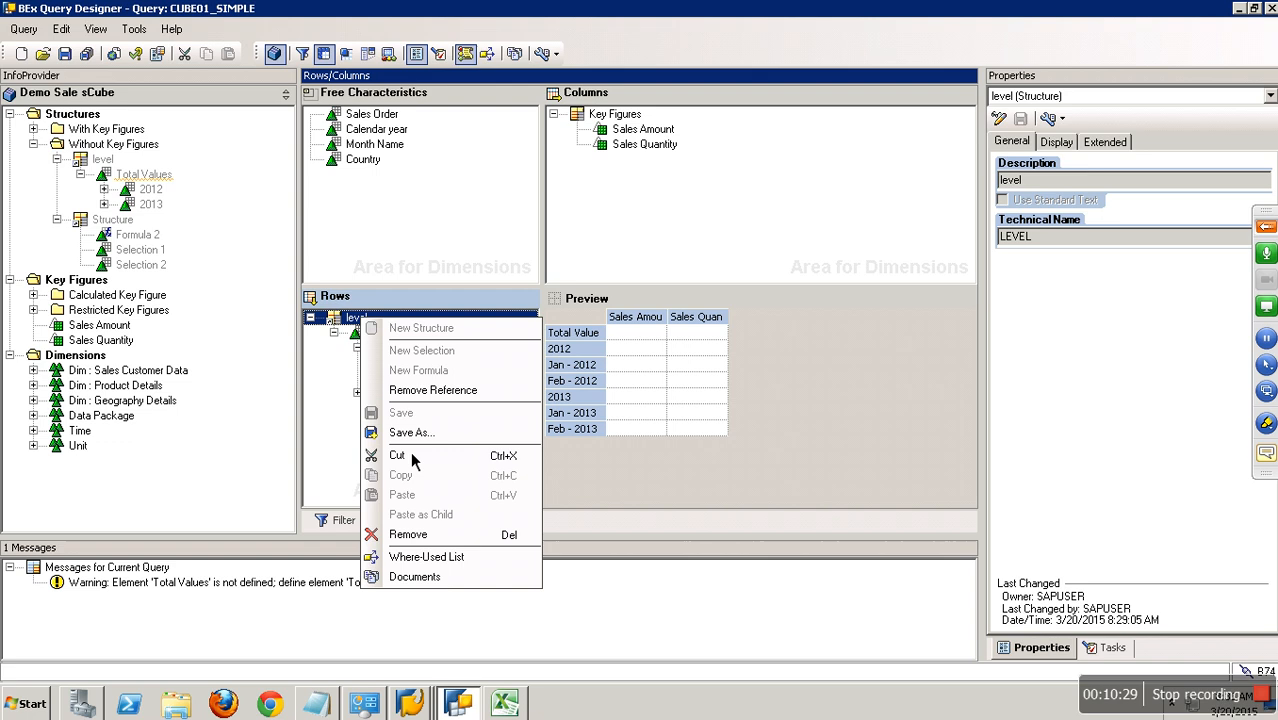
click(348, 437)
right_click(387, 334)
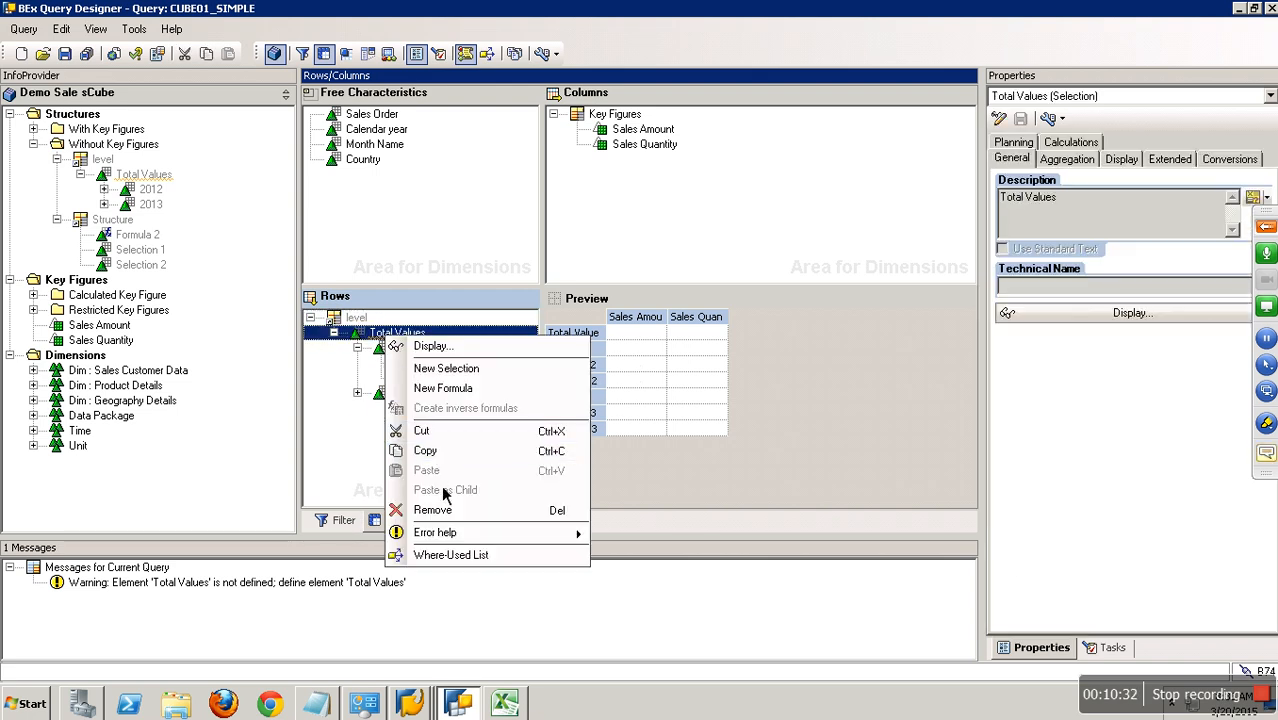
click(358, 471)
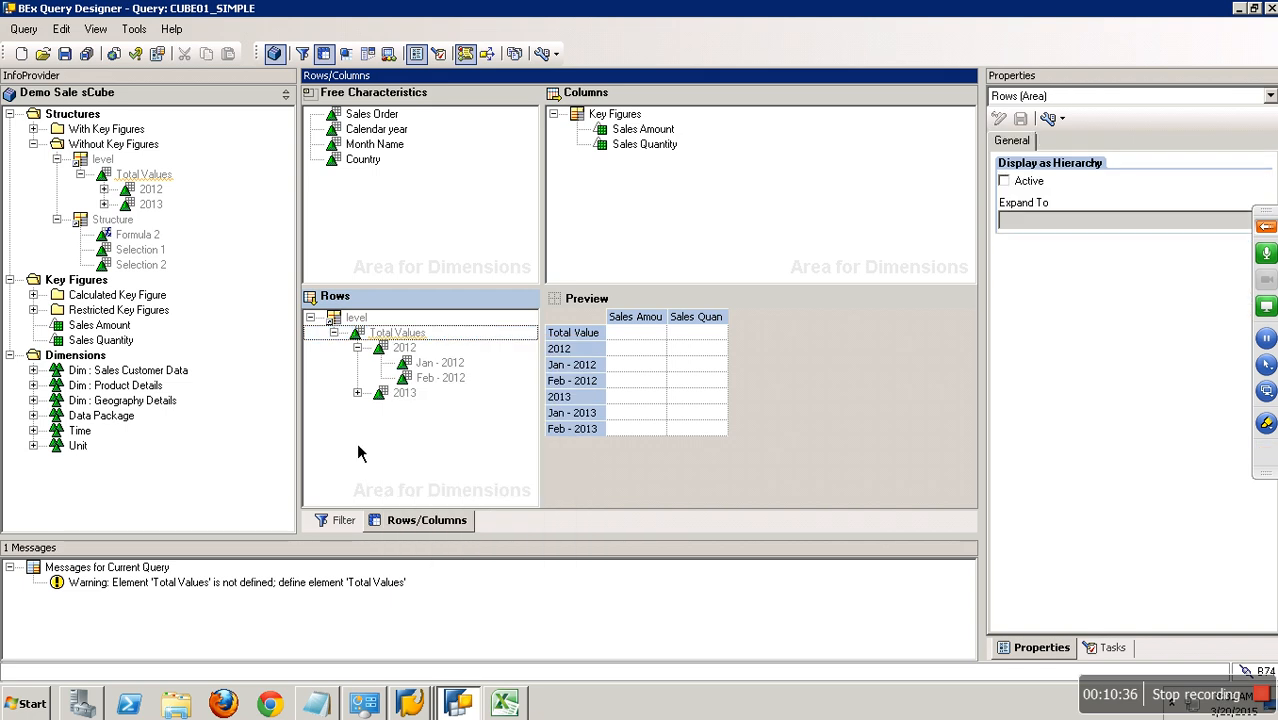
right_click(409, 349)
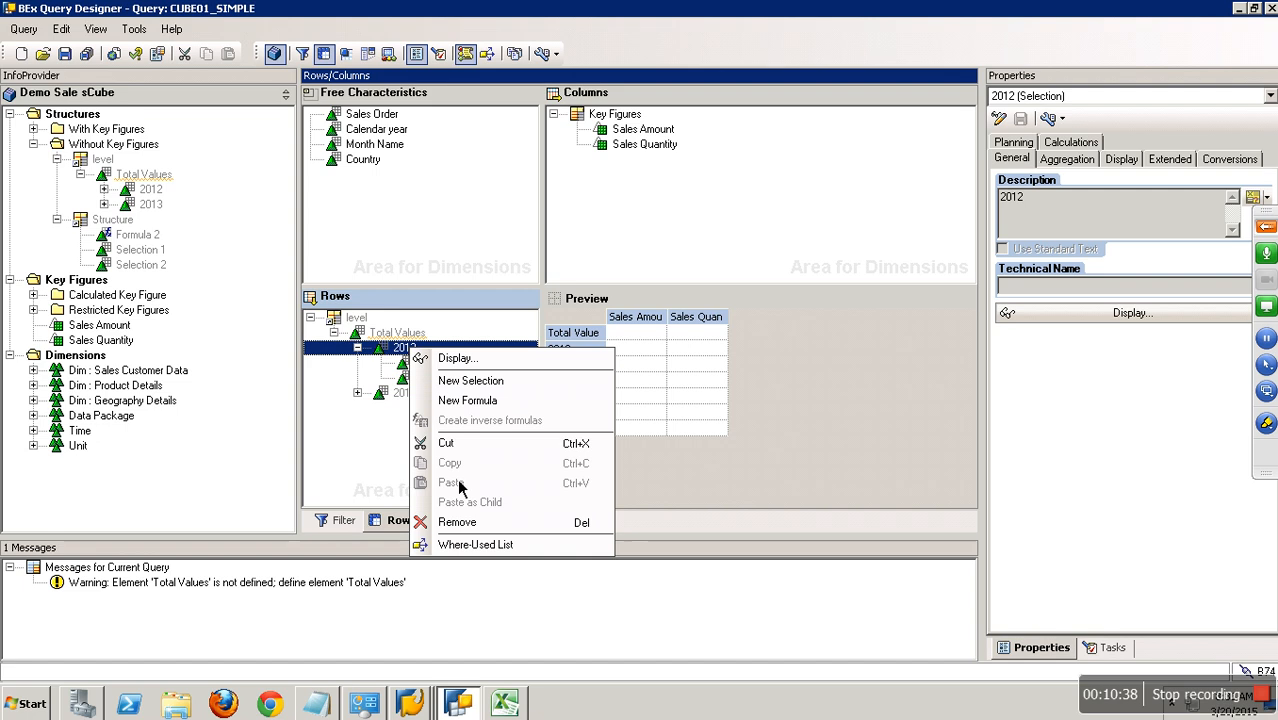
click(375, 485)
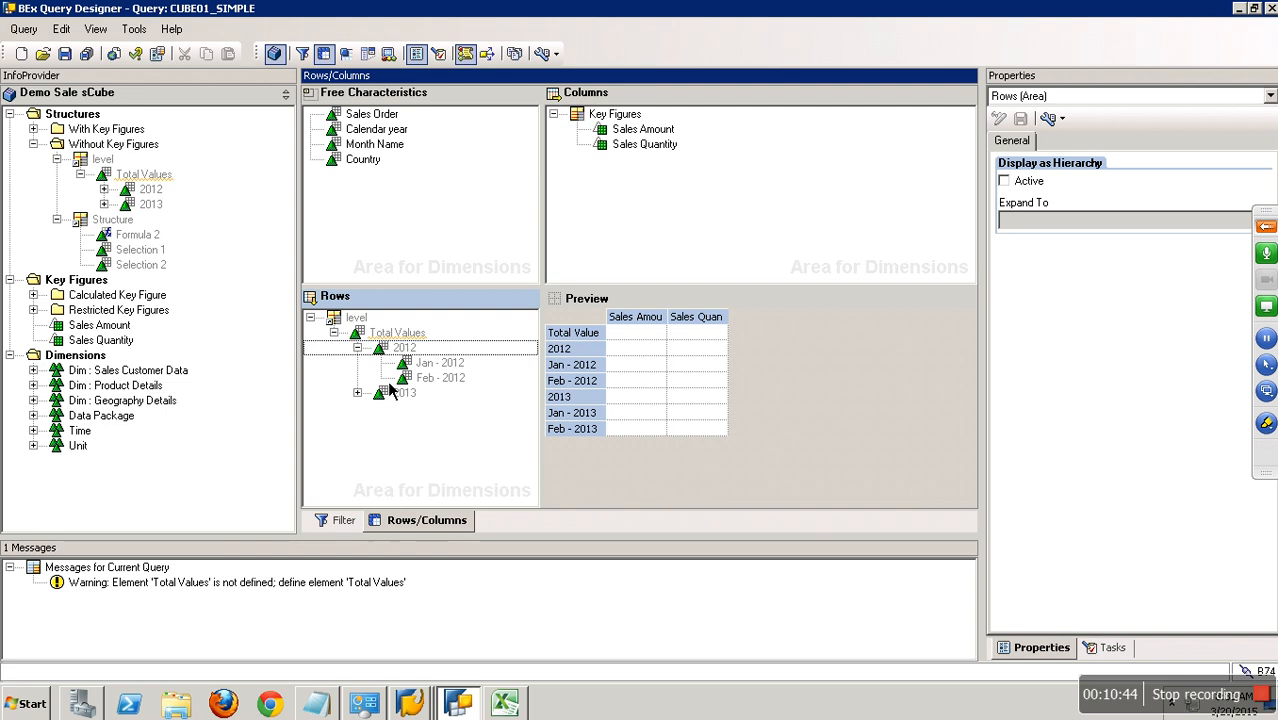
- Copy Sales Amount in the columns, paste it as a child of the Key Figures structure, and remove the extra Sales Amount
right_click(628, 130)
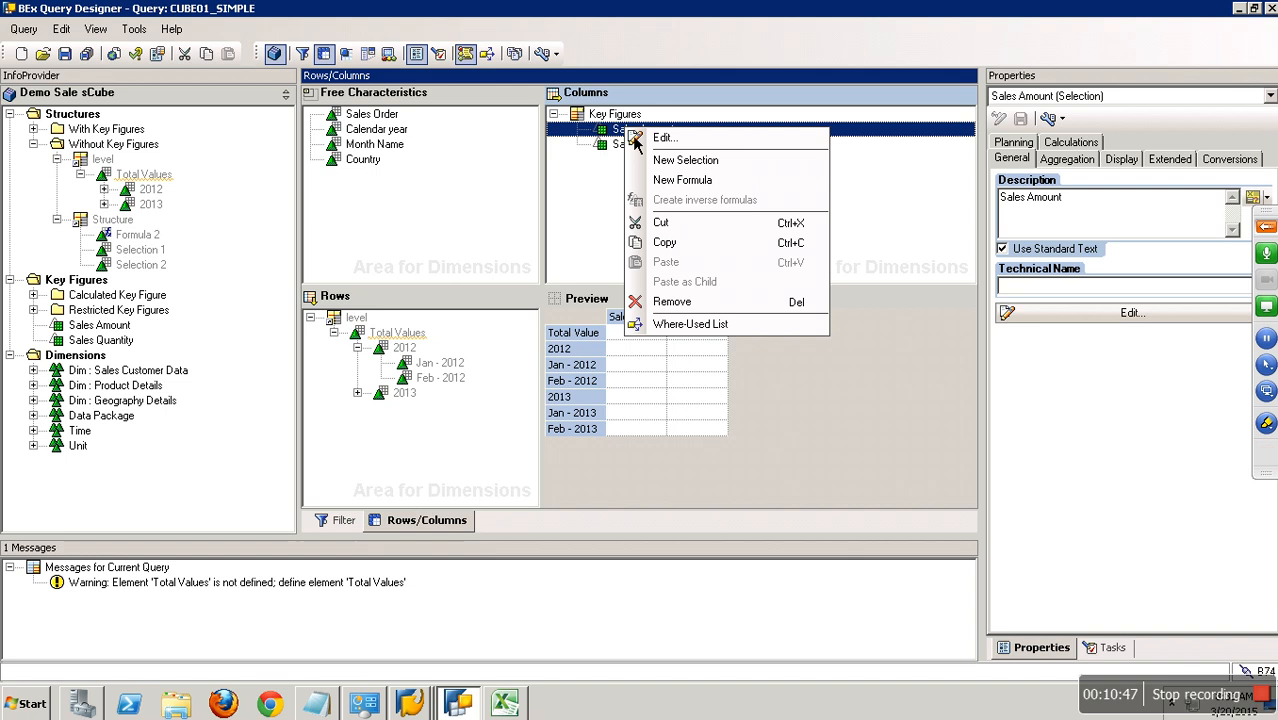
click(670, 243)
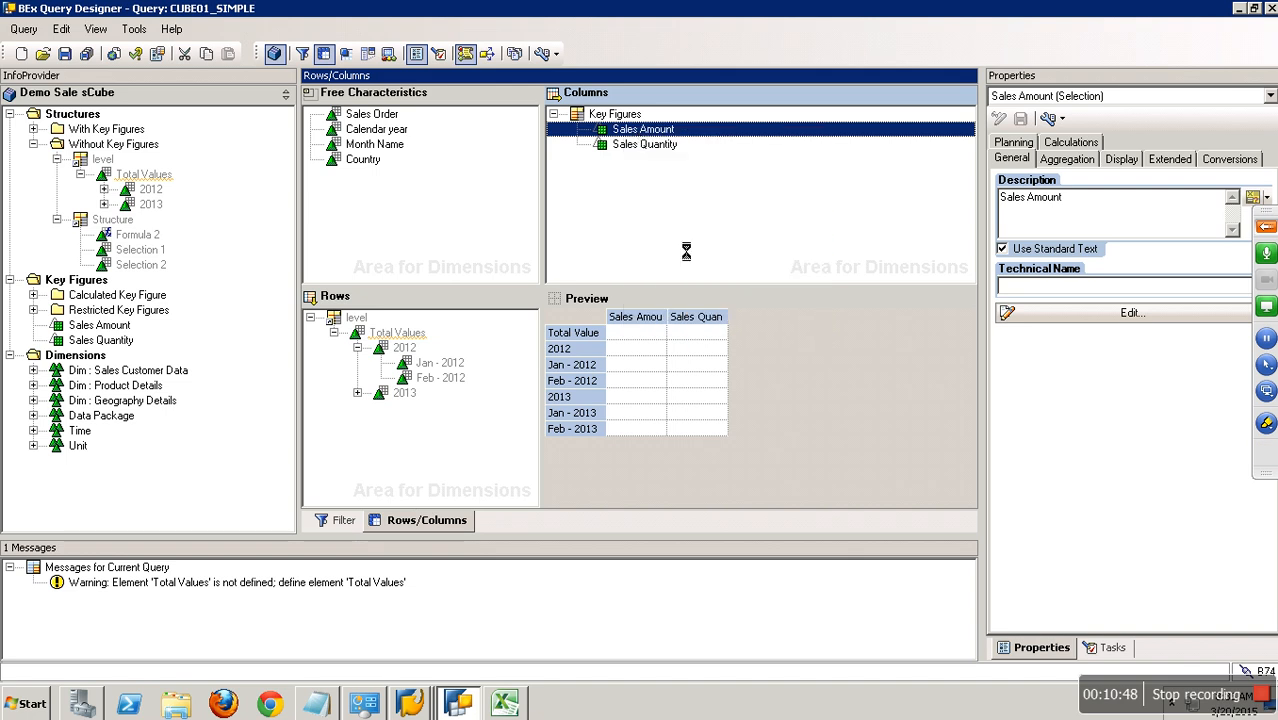
right_click(628, 115)
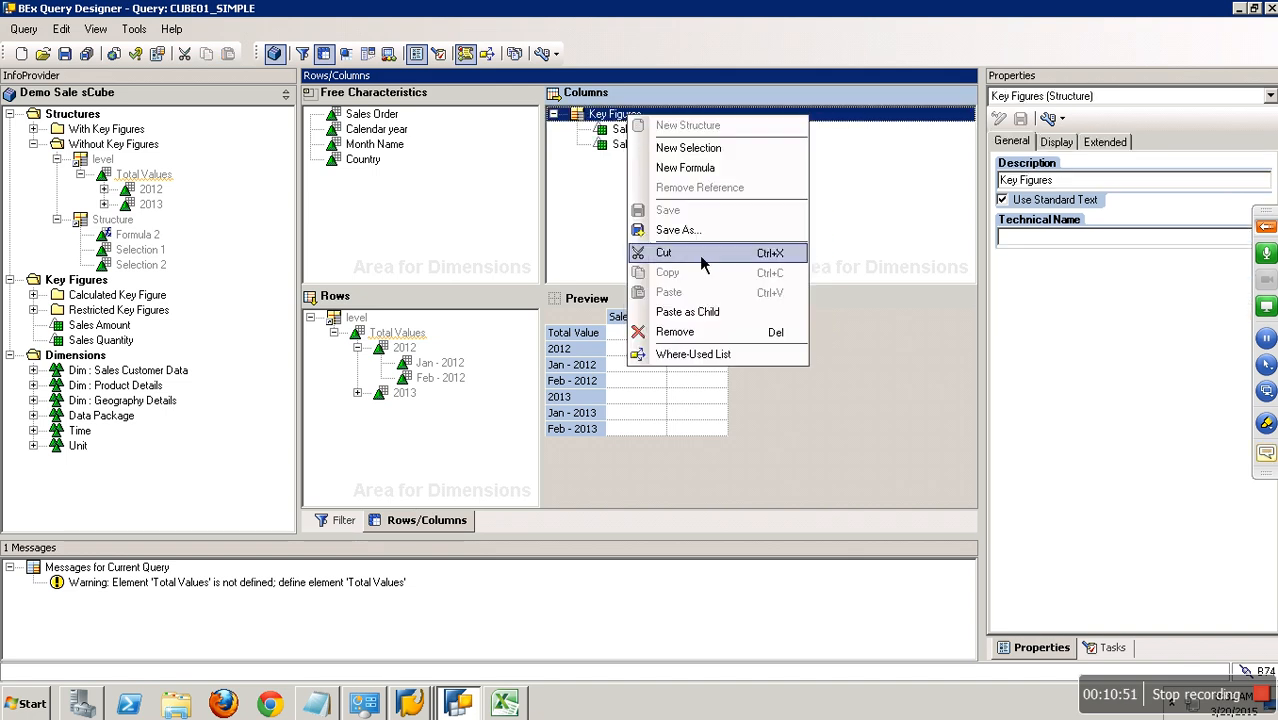
click(710, 312)
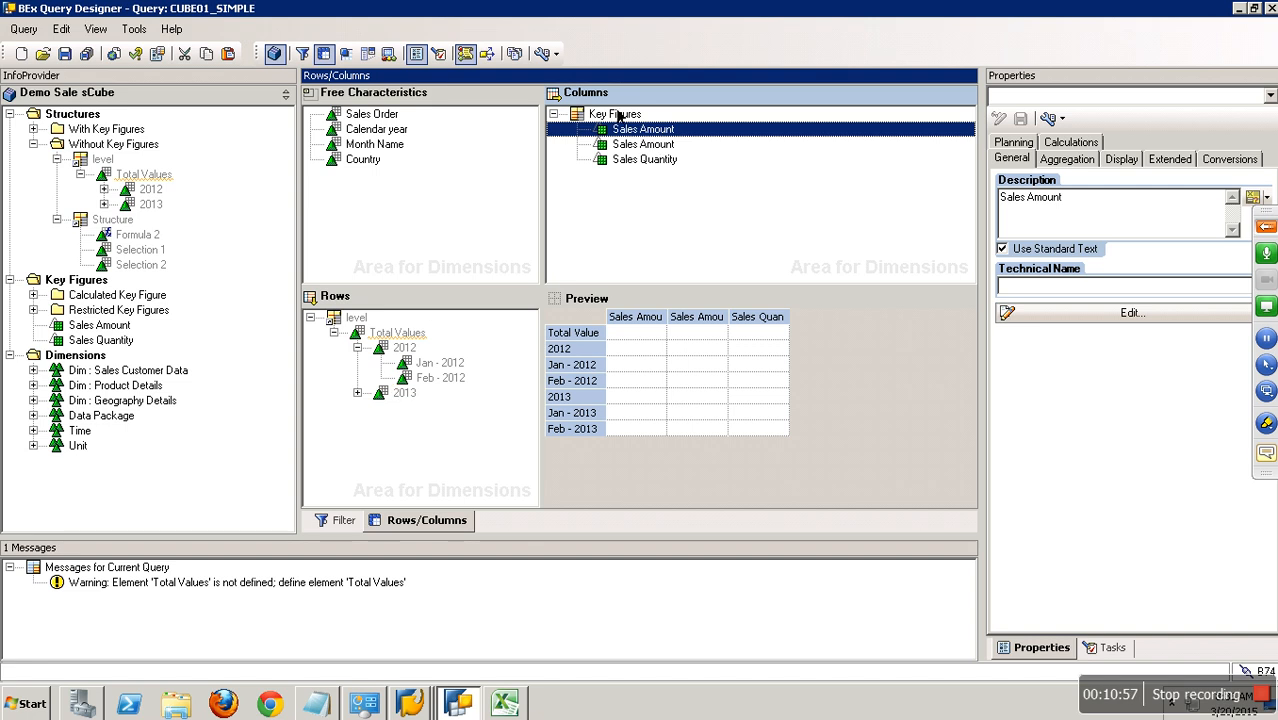
drag(650, 144, 240, 210)
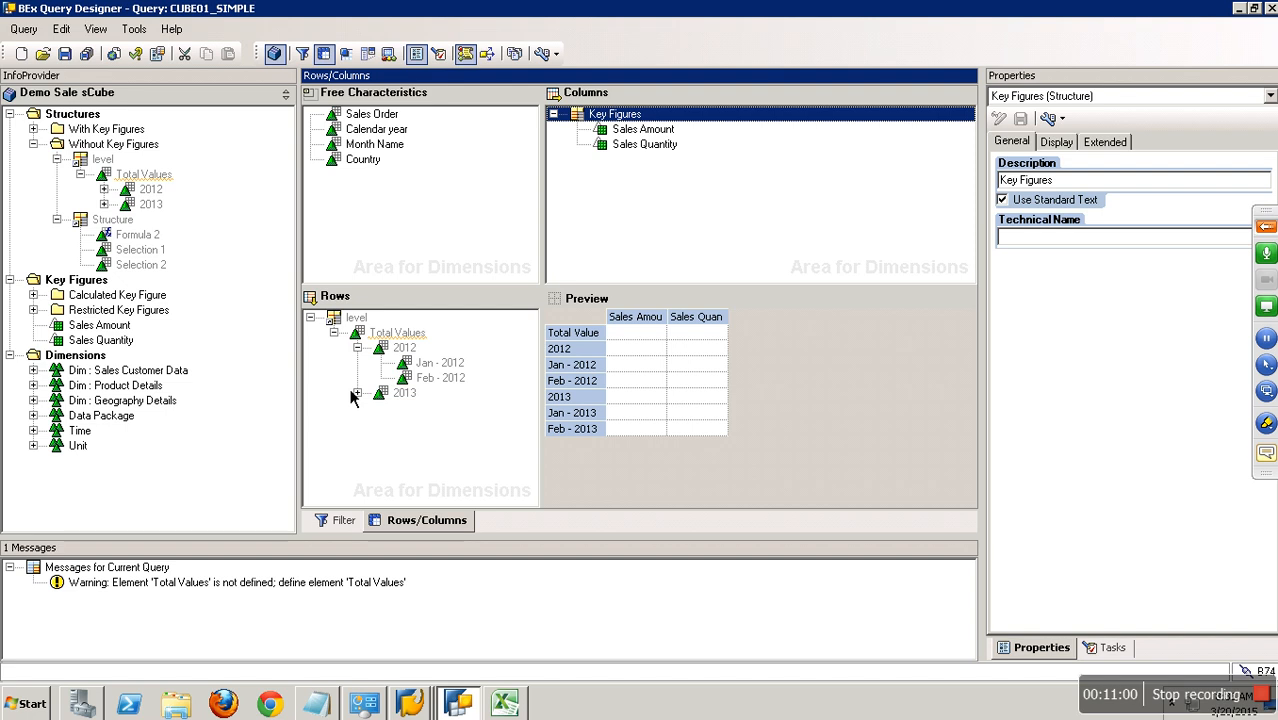
- Expand 2013, remove the reference of the level structure in the rows, and delete its Feb - 2013 selection
double_click(368, 394)
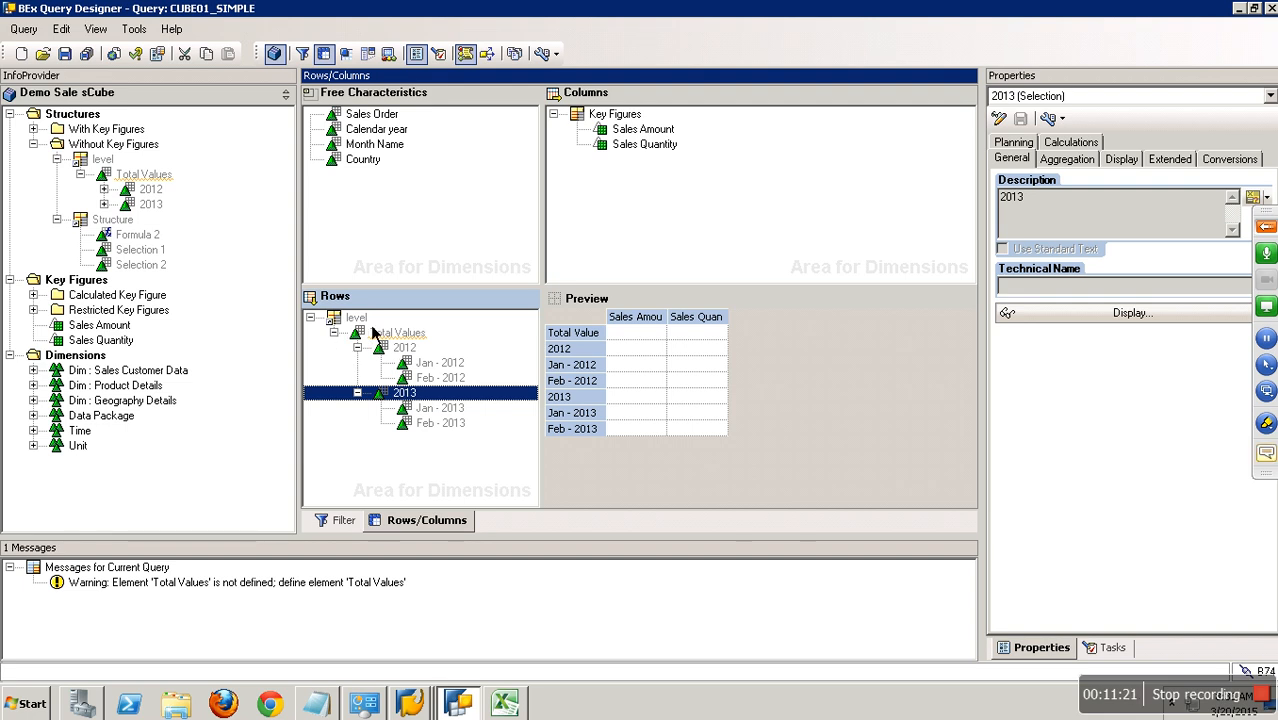
right_click(365, 318)
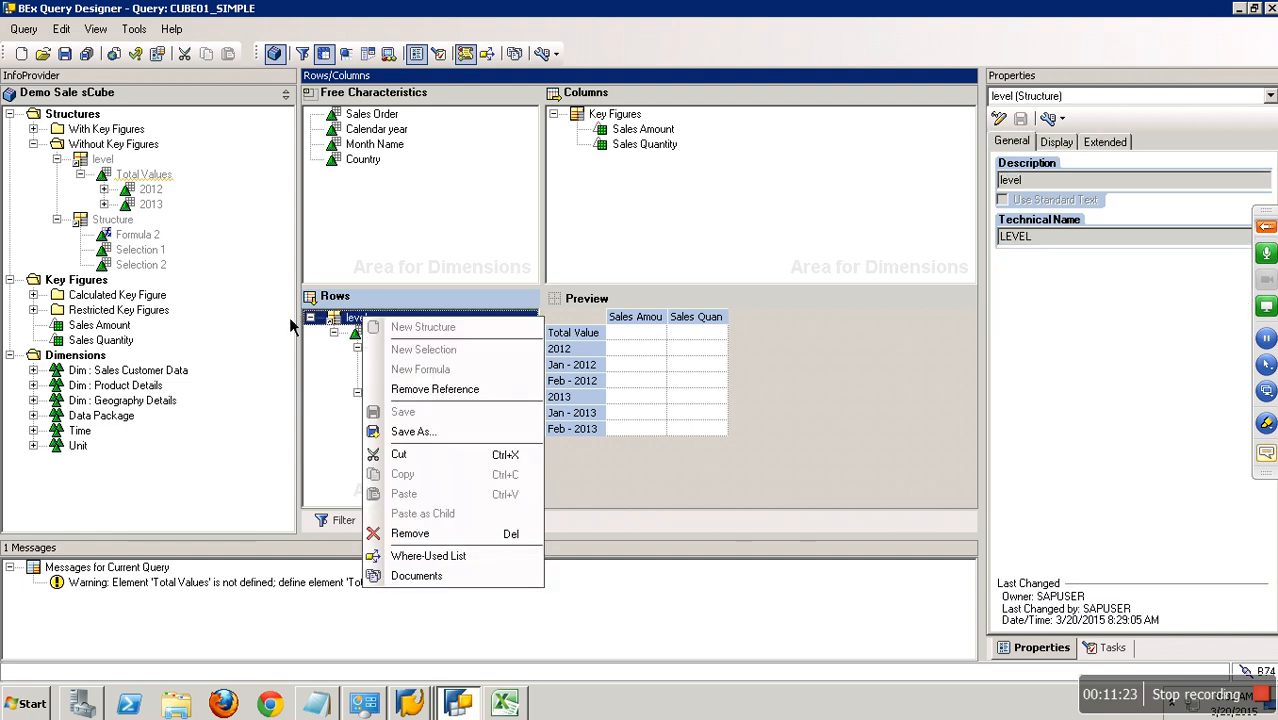
click(440, 390)
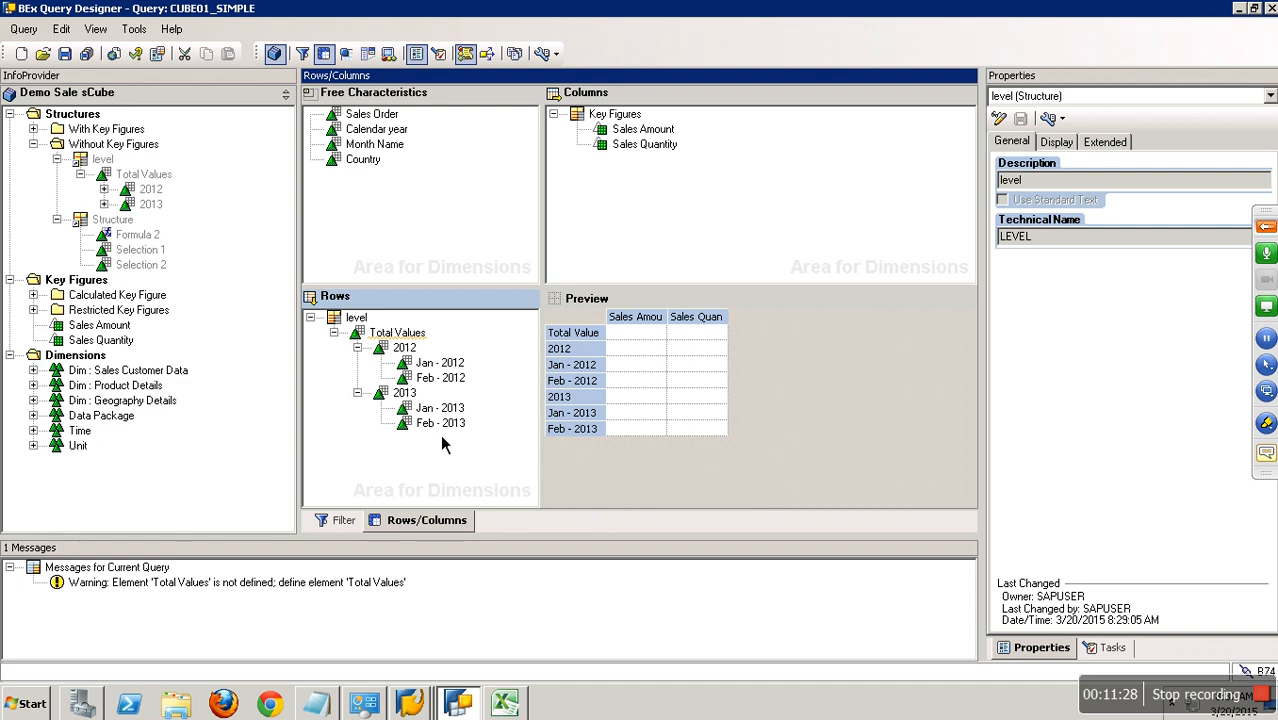
click(440, 425)
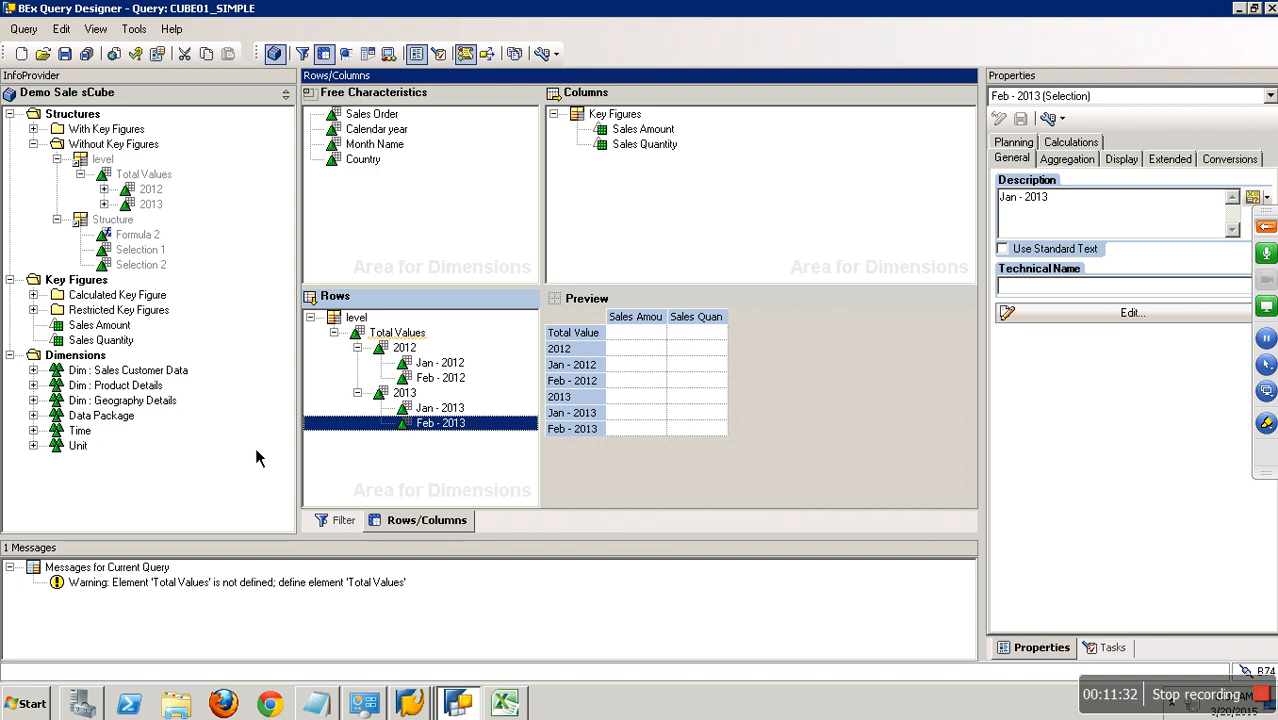
key(Delete)
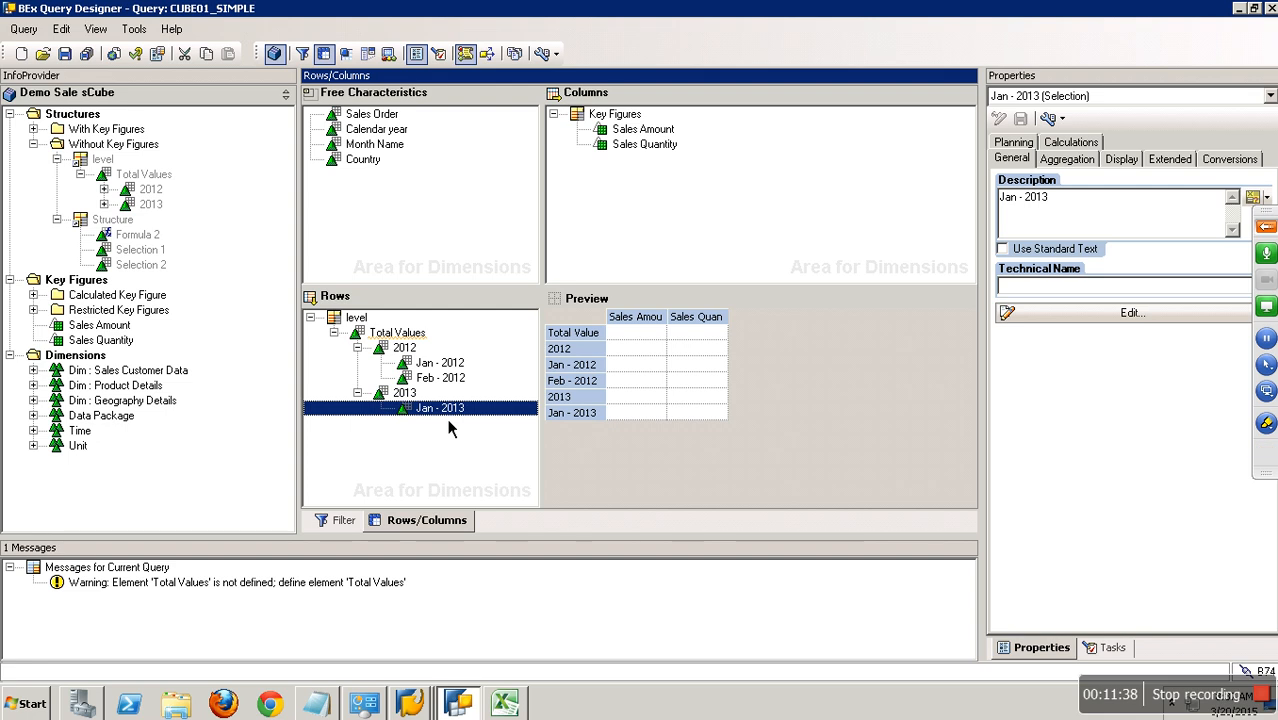
- Replace the edited level structure in the rows with the saved level structure from the InfoProvider
drag(355, 317, 245, 383)
drag(103, 159, 364, 350)
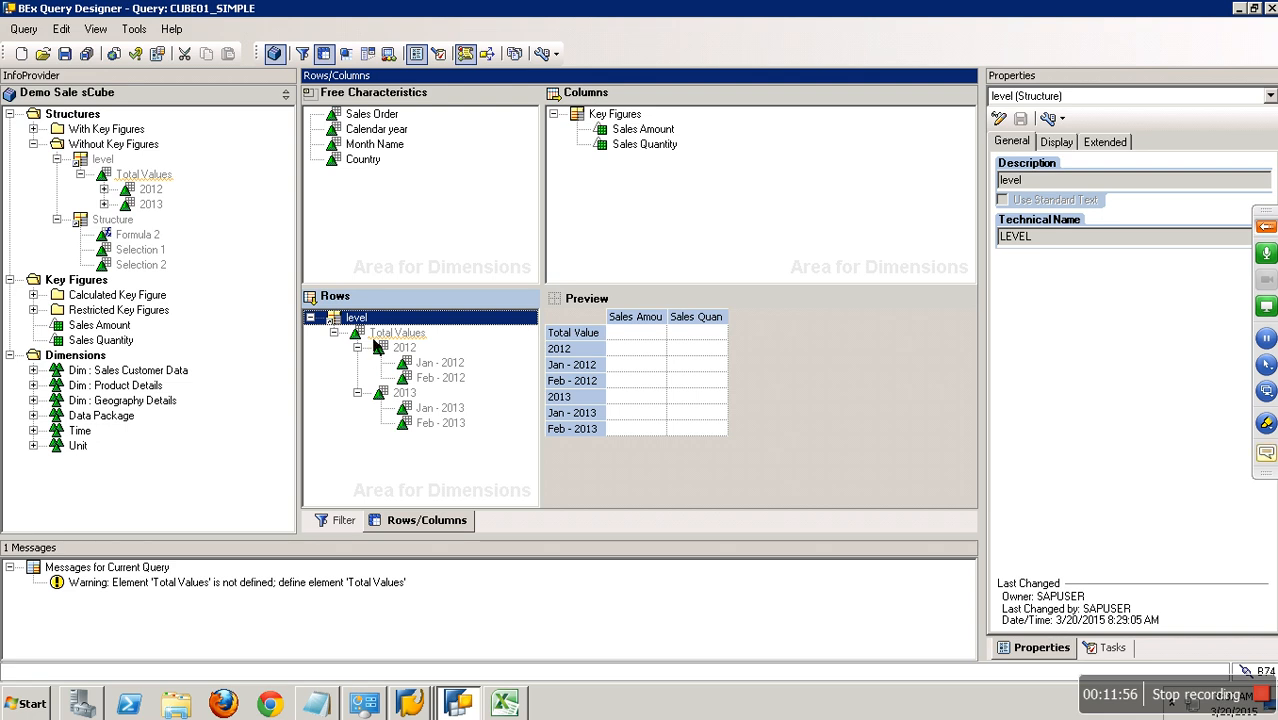
- Remove the level structure from the rows and replace the Key Figures structure in the columns with a new empty structure
drag(372, 336, 198, 335)
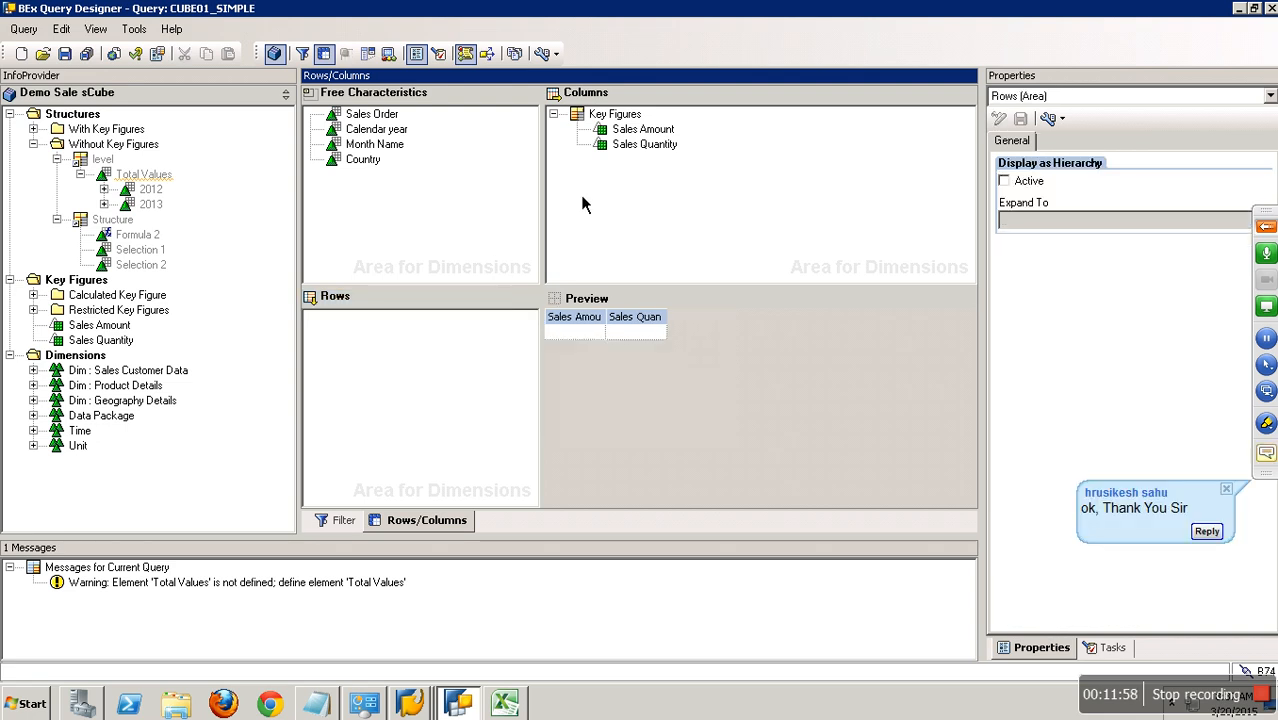
drag(614, 114, 243, 236)
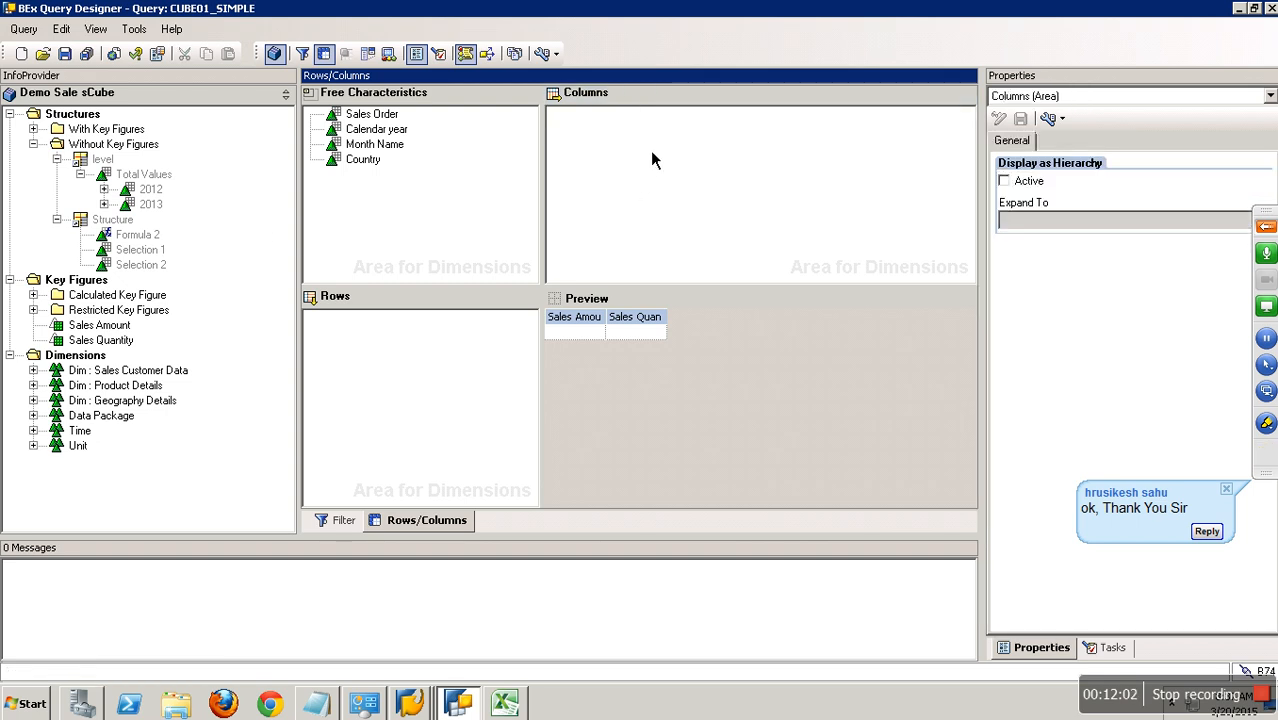
right_click(645, 145)
click(702, 160)
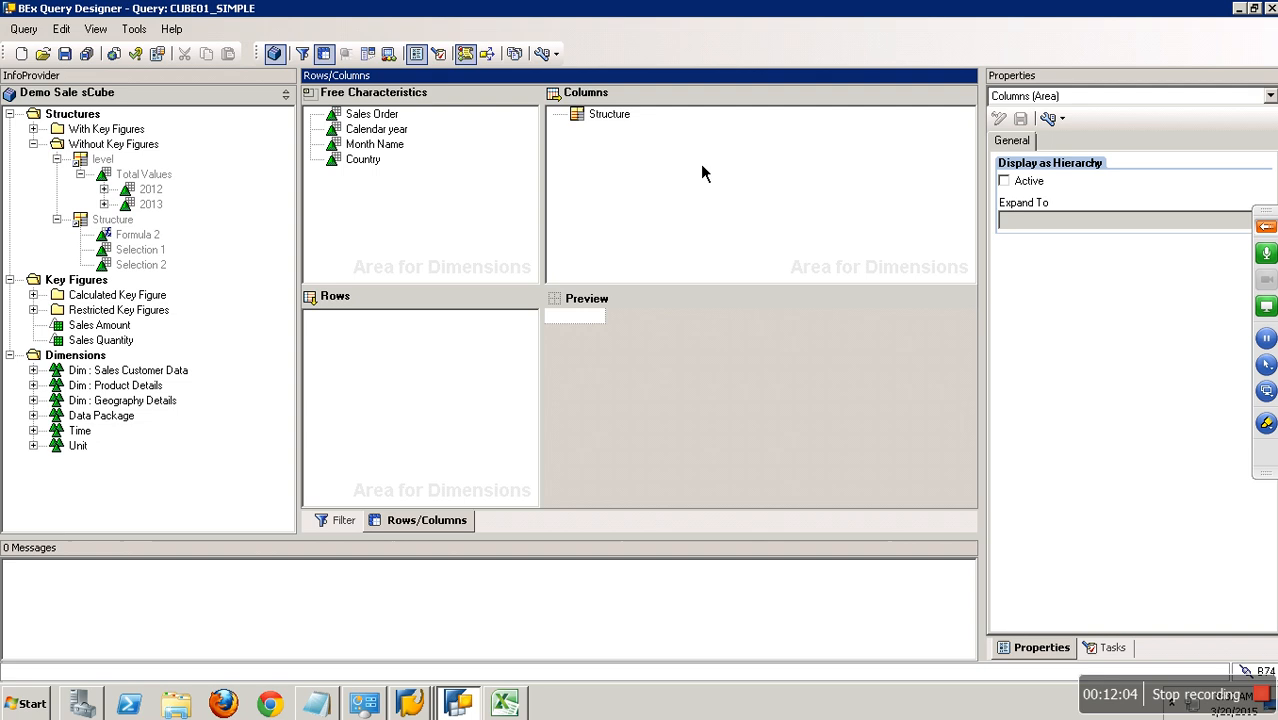
- Add a new formula to the columns structure and define it as the constant 1
right_click(615, 127)
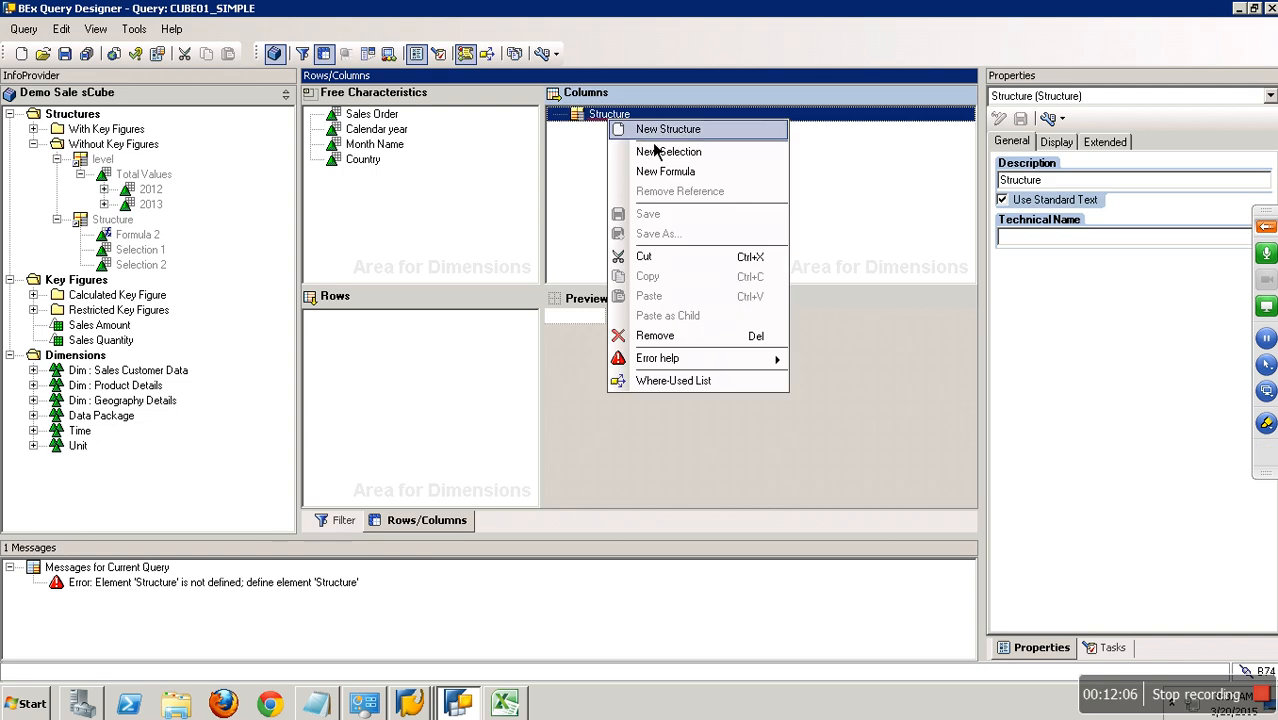
click(685, 168)
right_click(640, 129)
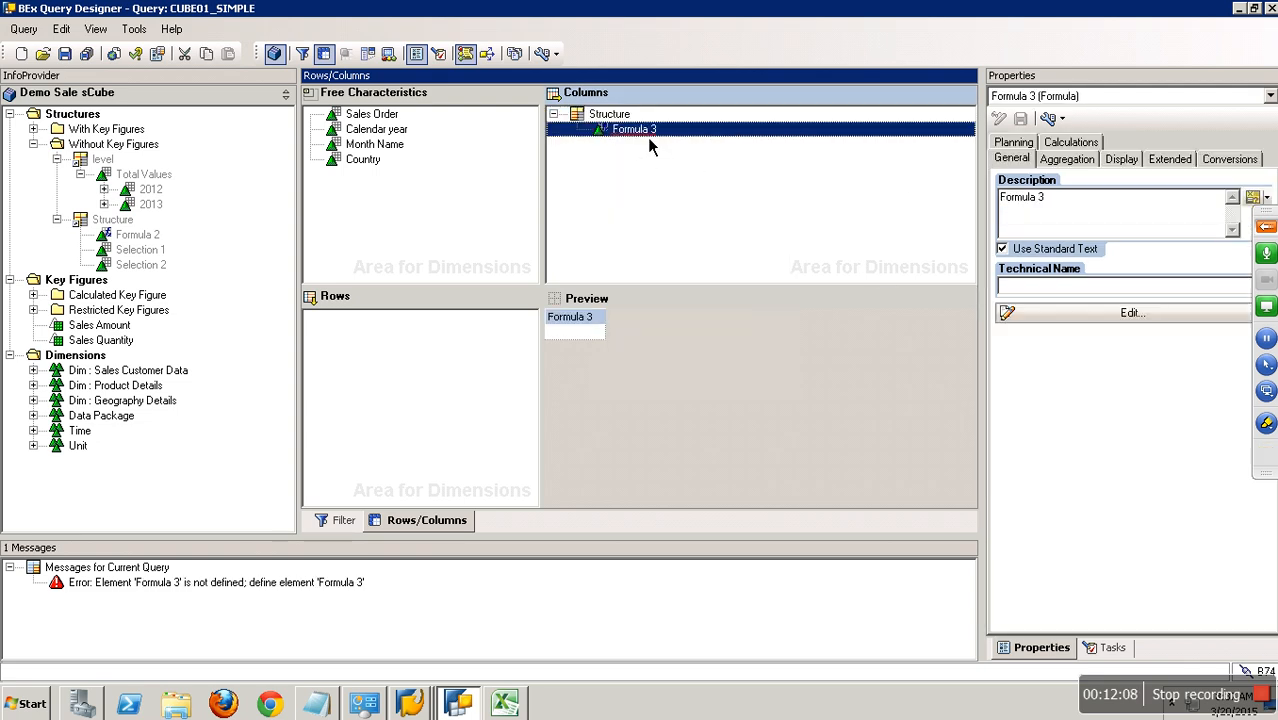
click(690, 142)
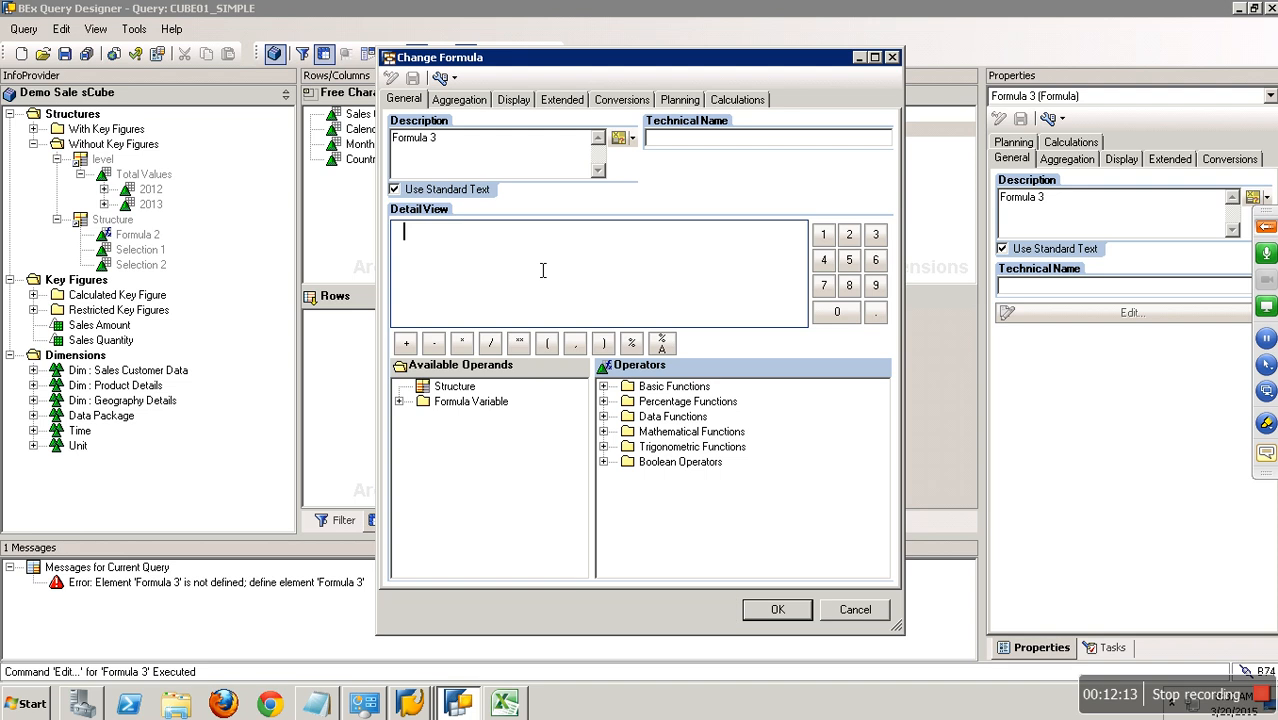
text(1)
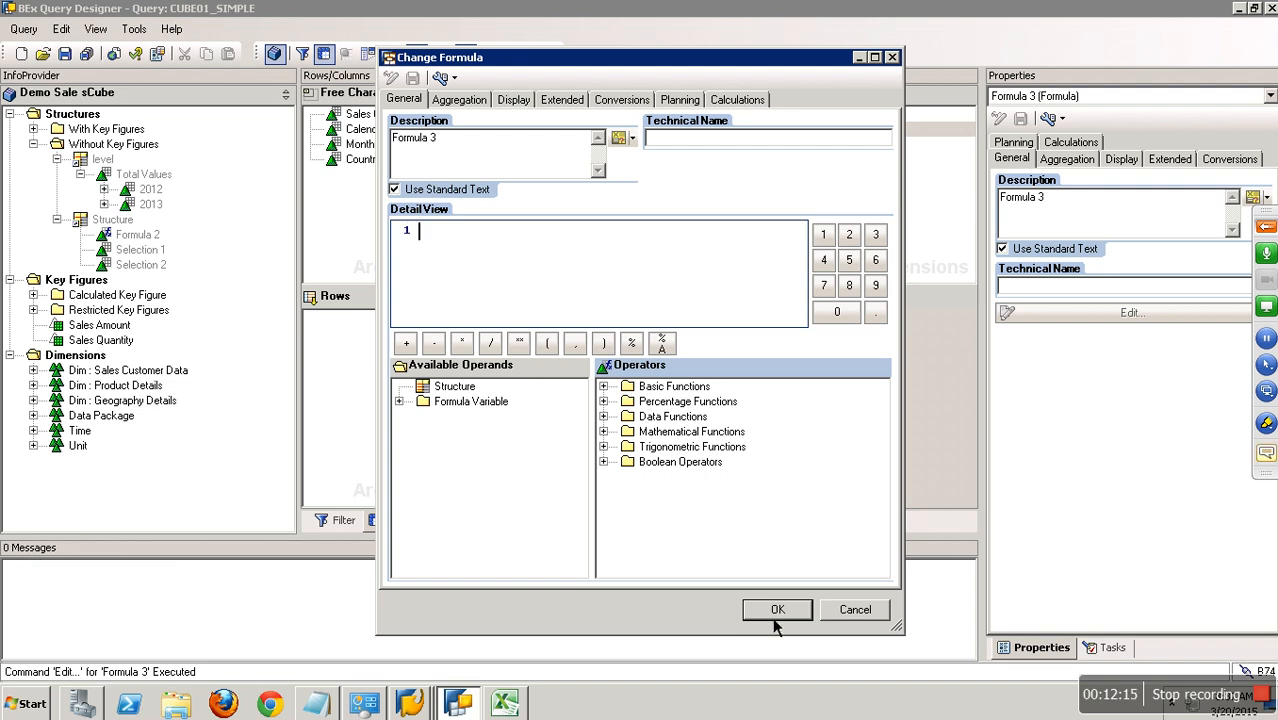
click(776, 612)
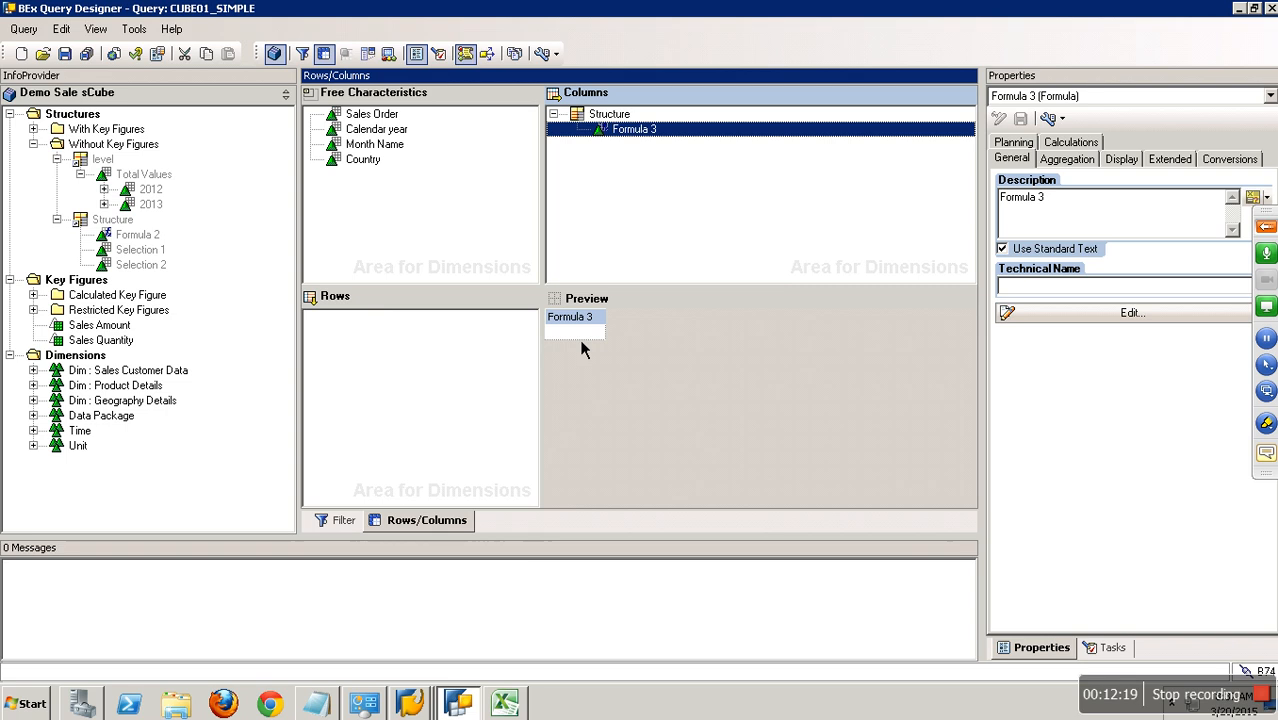
- Create a new structure in the rows containing a new formula defined as the constant 0
click(414, 341)
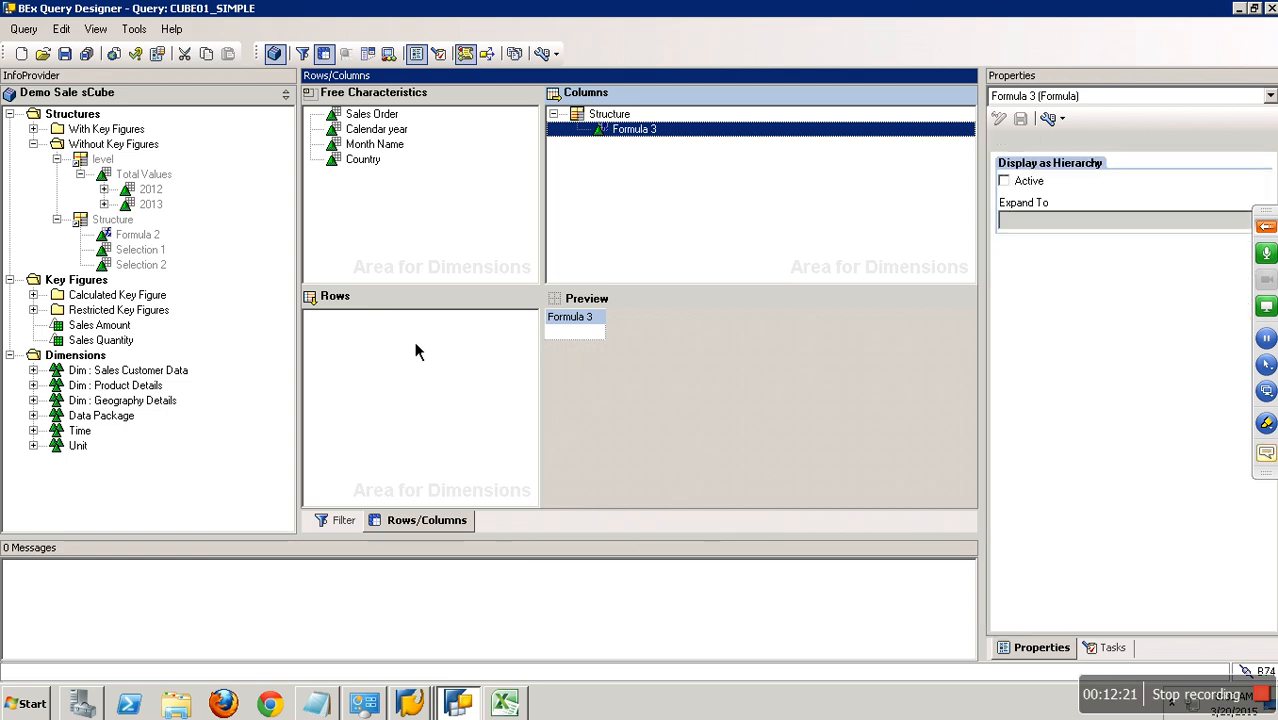
right_click(414, 341)
click(452, 344)
right_click(372, 320)
click(464, 370)
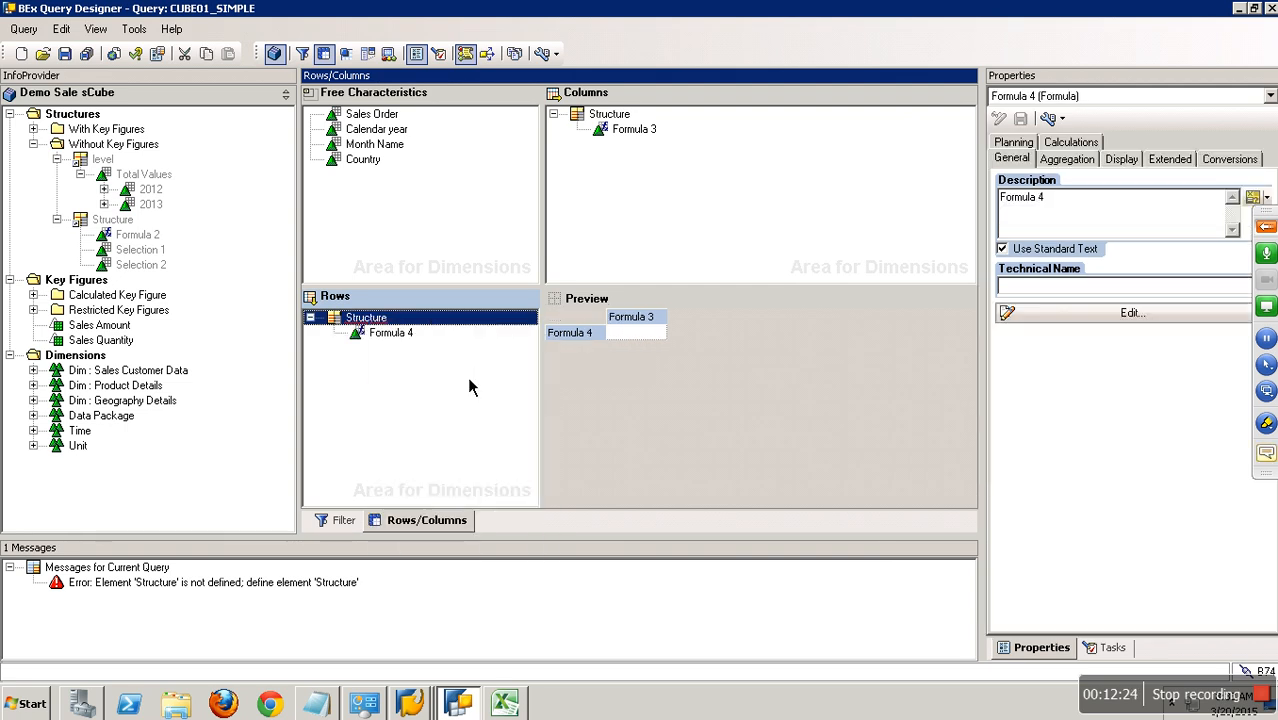
right_click(405, 335)
click(450, 352)
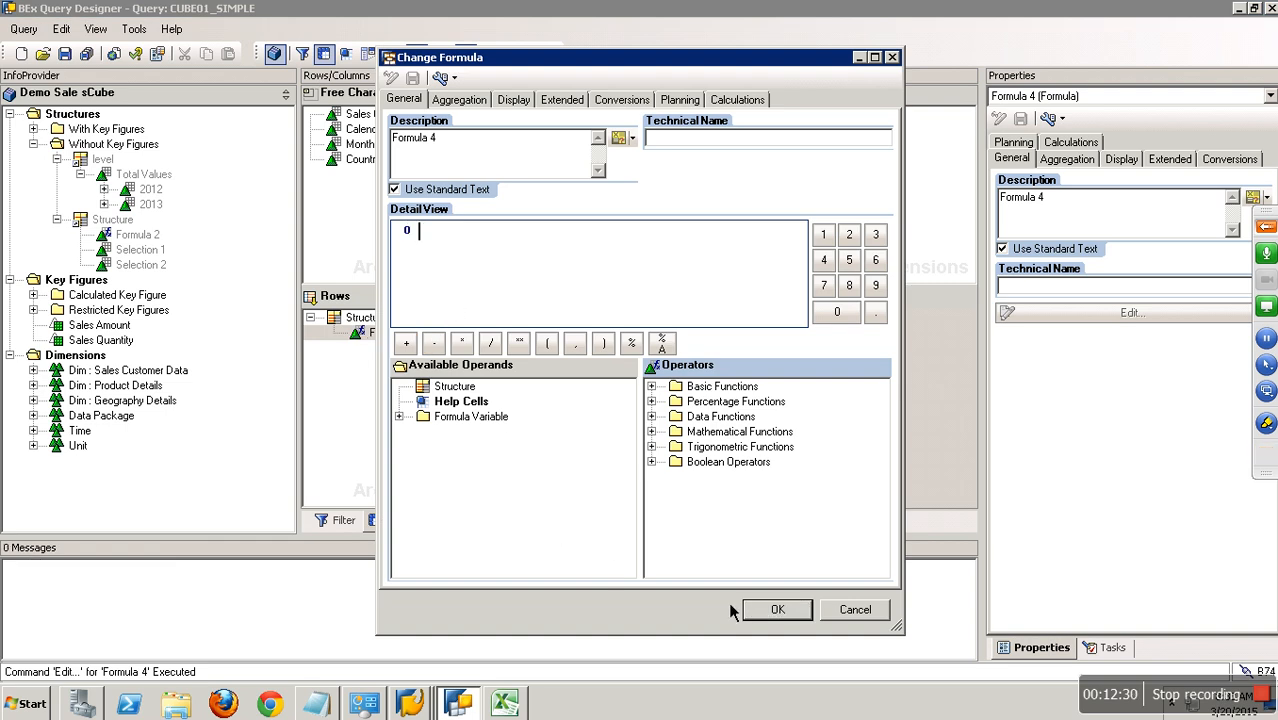
click(770, 612)
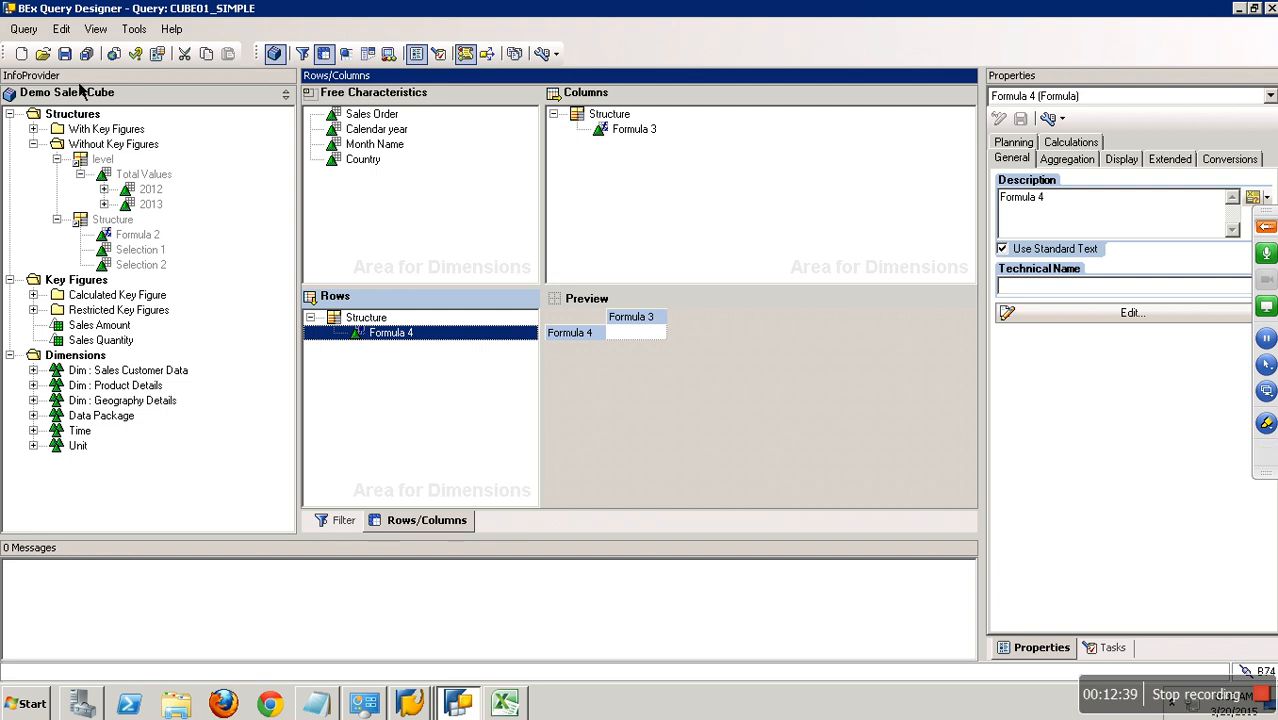
- Save the query, switch to the SAP query window and rerun CUBE01_SIMPLE with the two formula structures
click(64, 53)
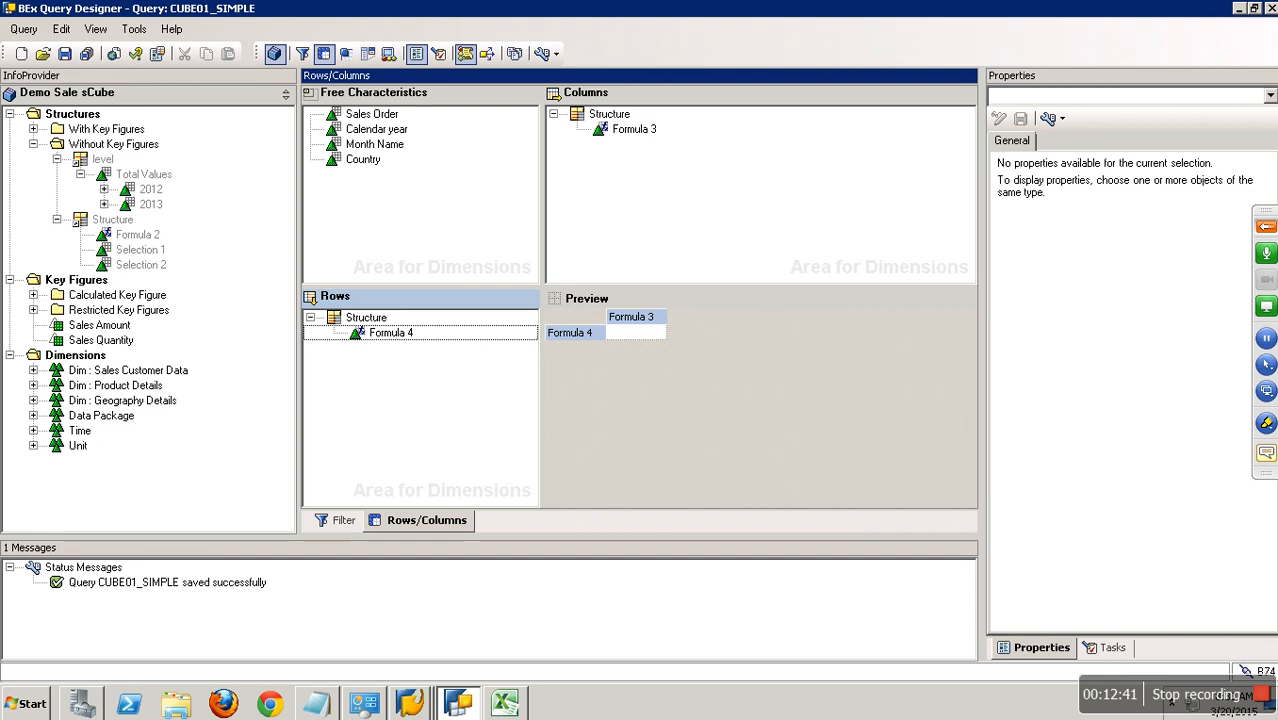
click(428, 706)
click(445, 666)
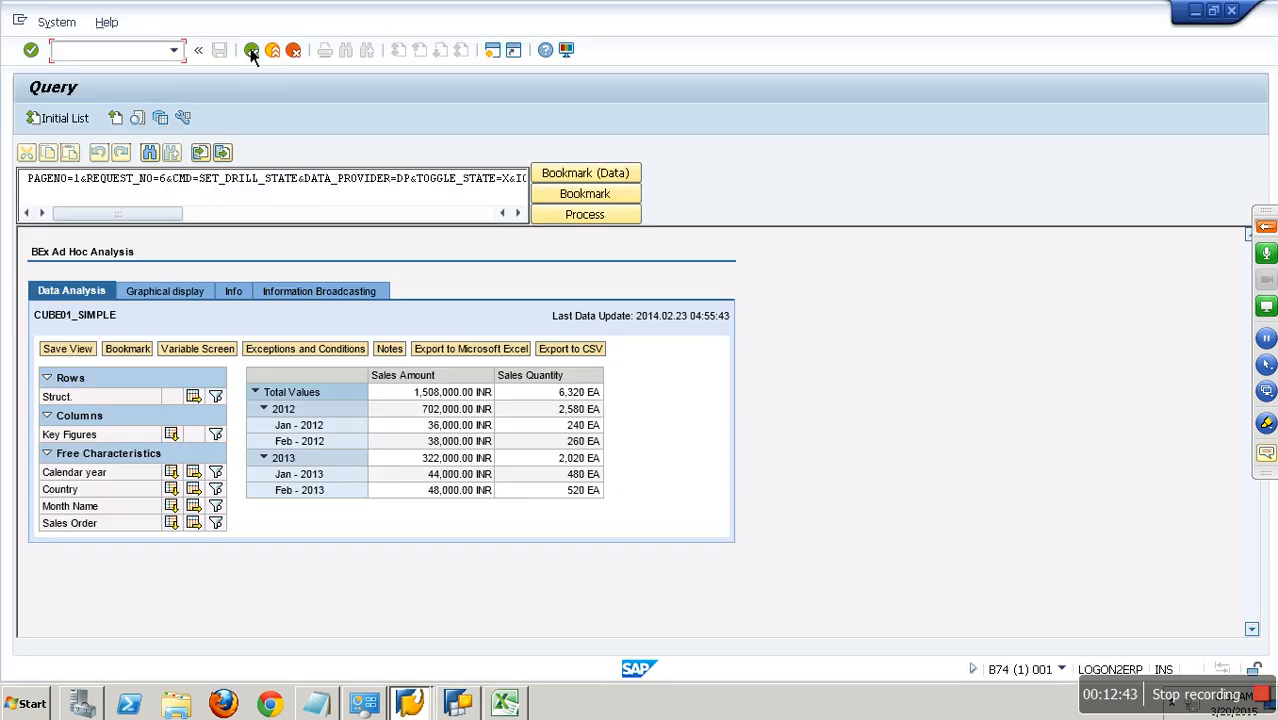
click(58, 126)
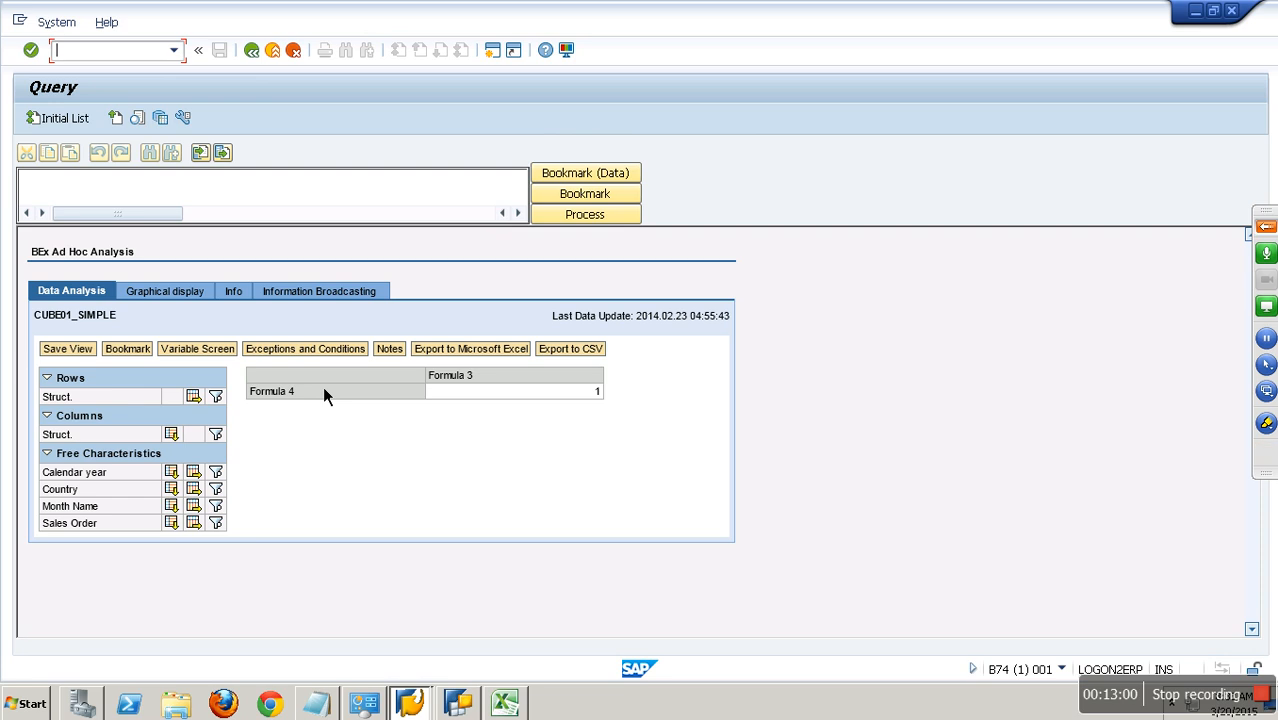
- Switch to BEx Query Designer and set Formula 4's formula collision handling to Use Result of This Formula
click(458, 704)
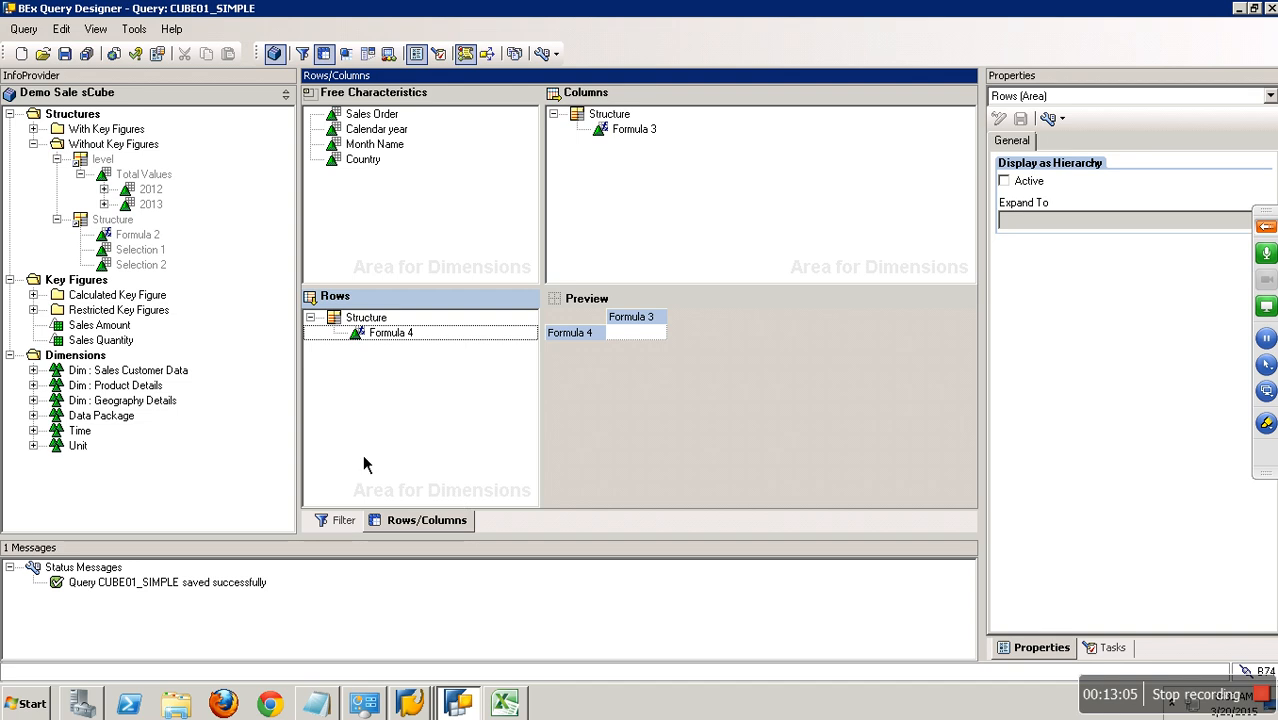
click(393, 340)
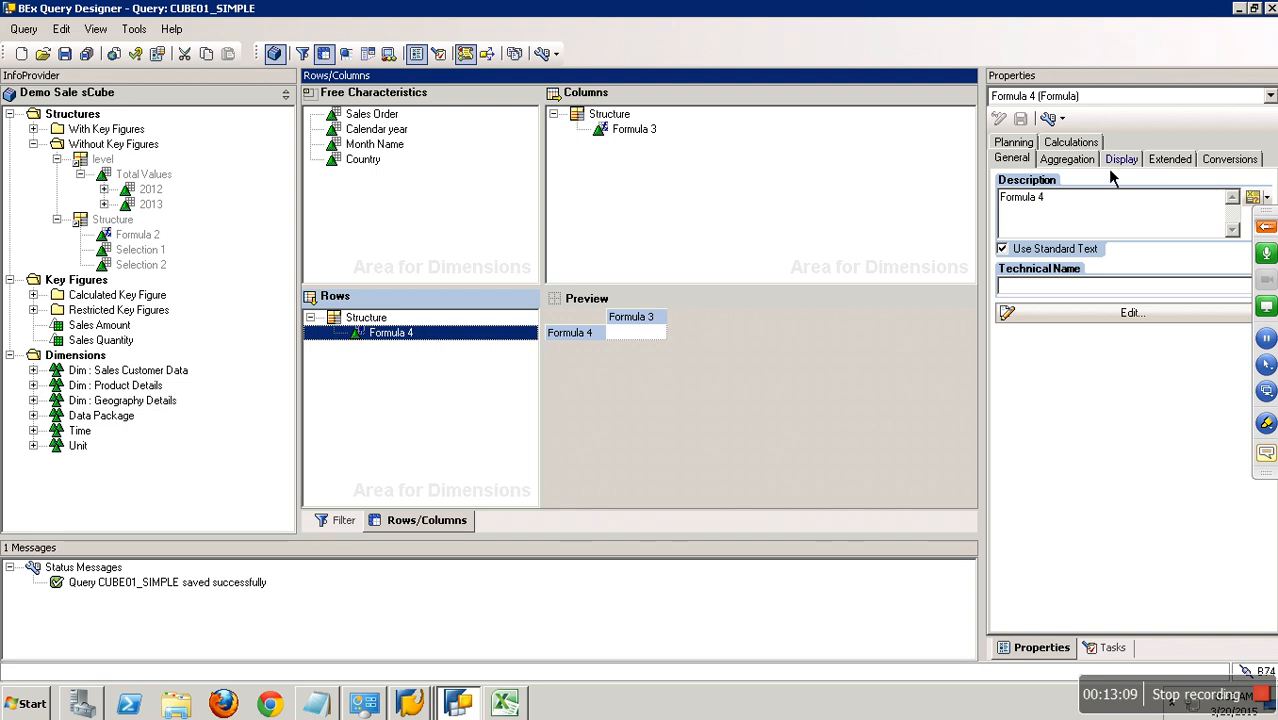
click(1076, 162)
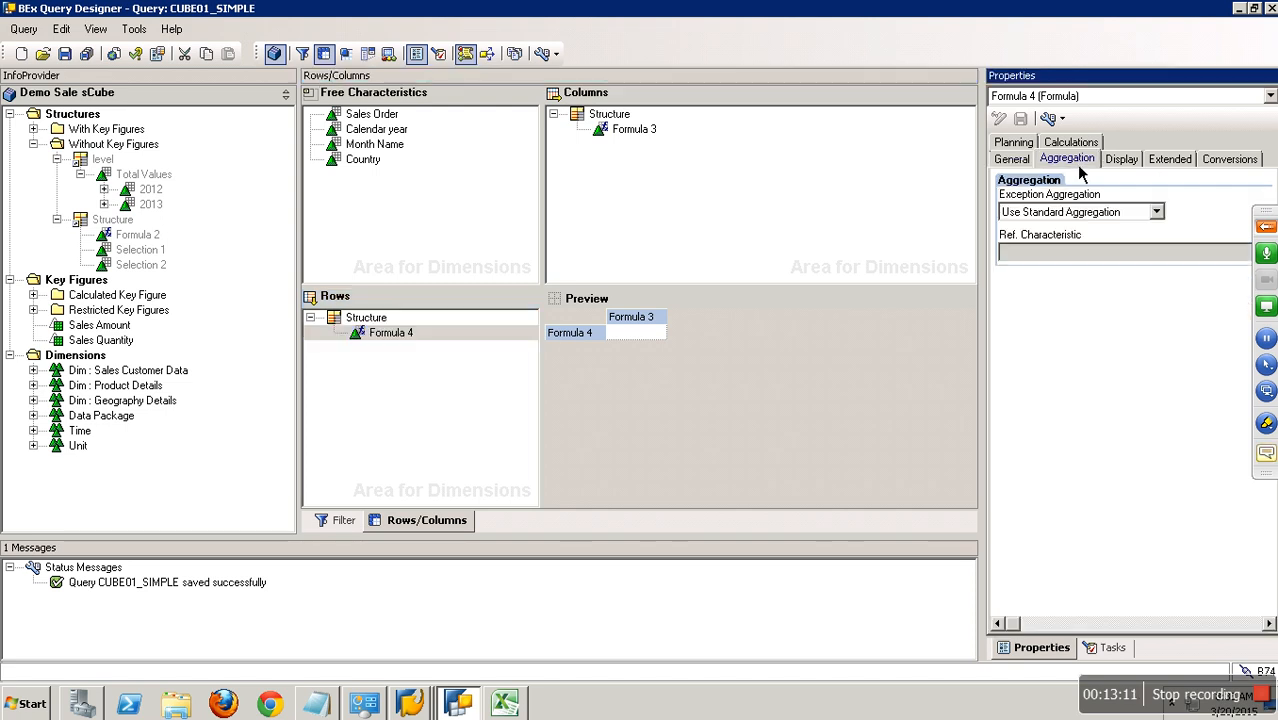
click(1126, 162)
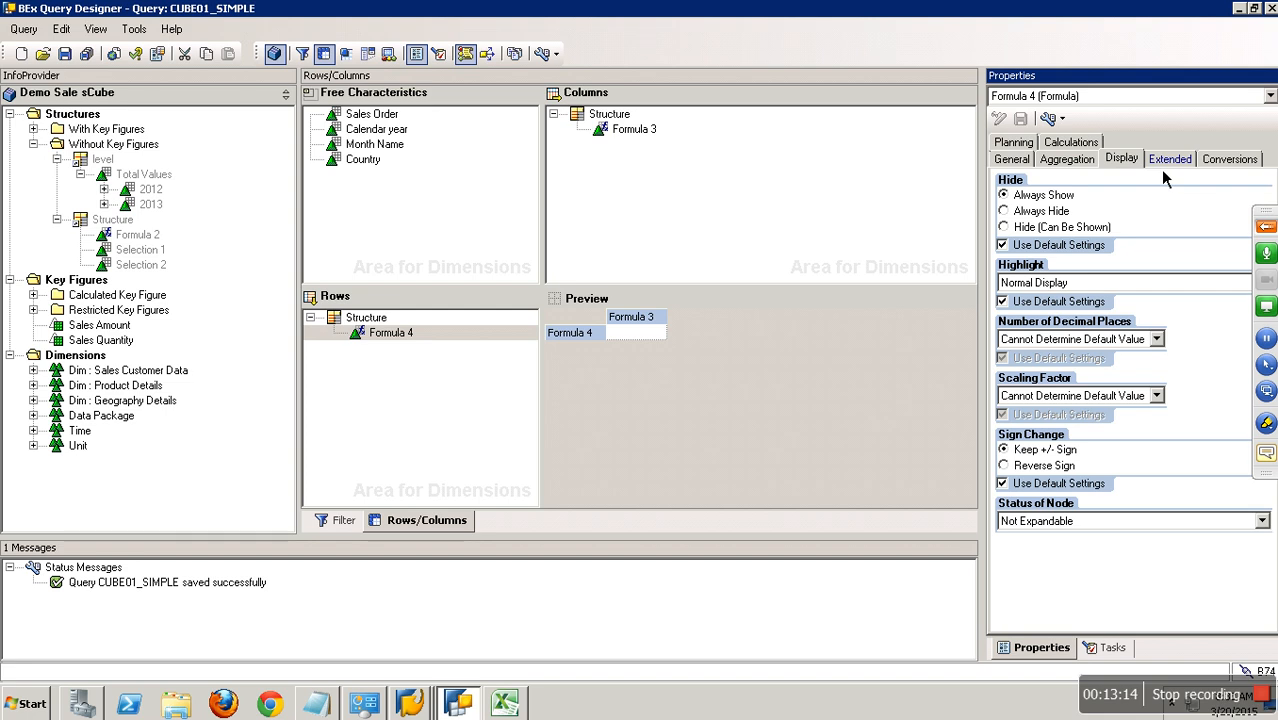
click(1170, 162)
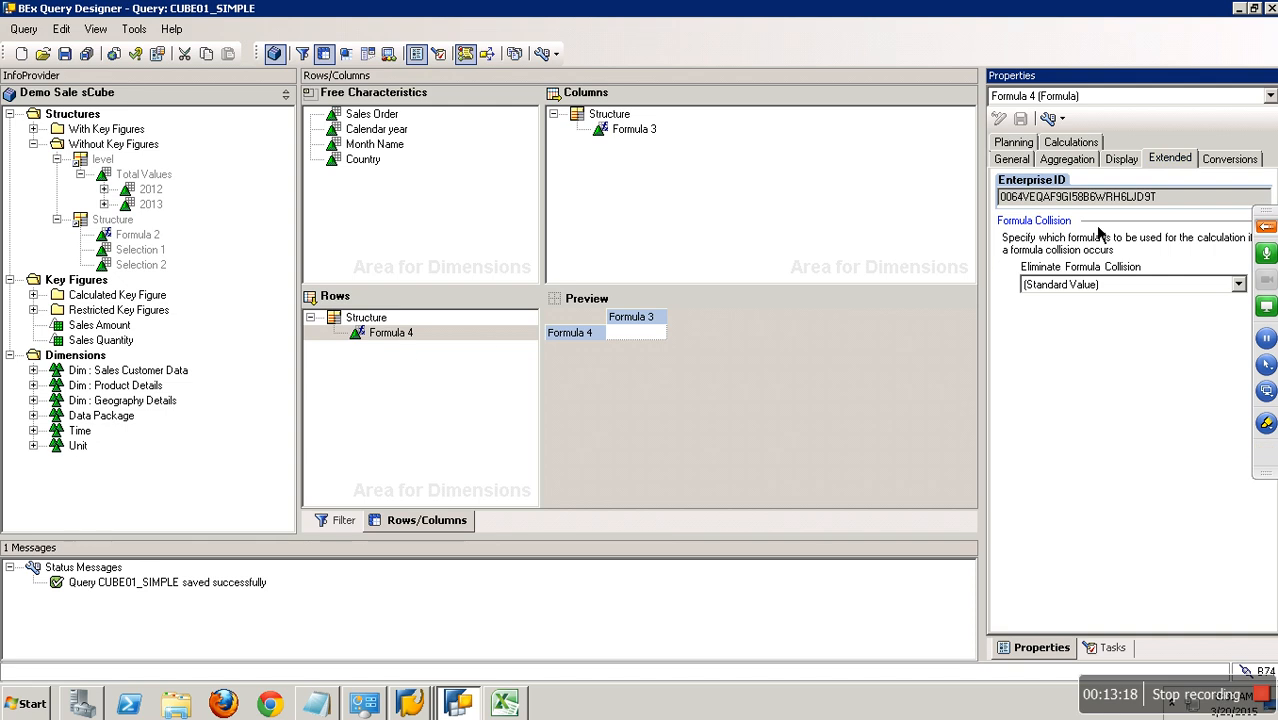
click(1078, 289)
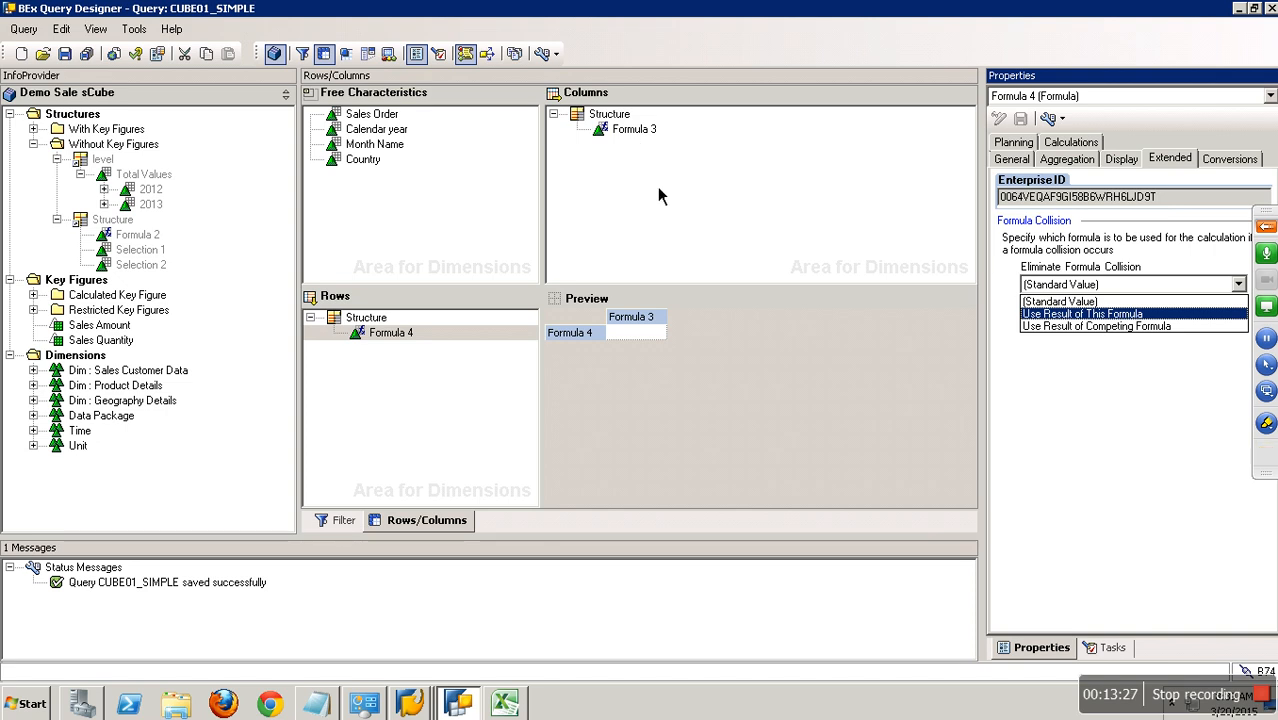
click(1092, 316)
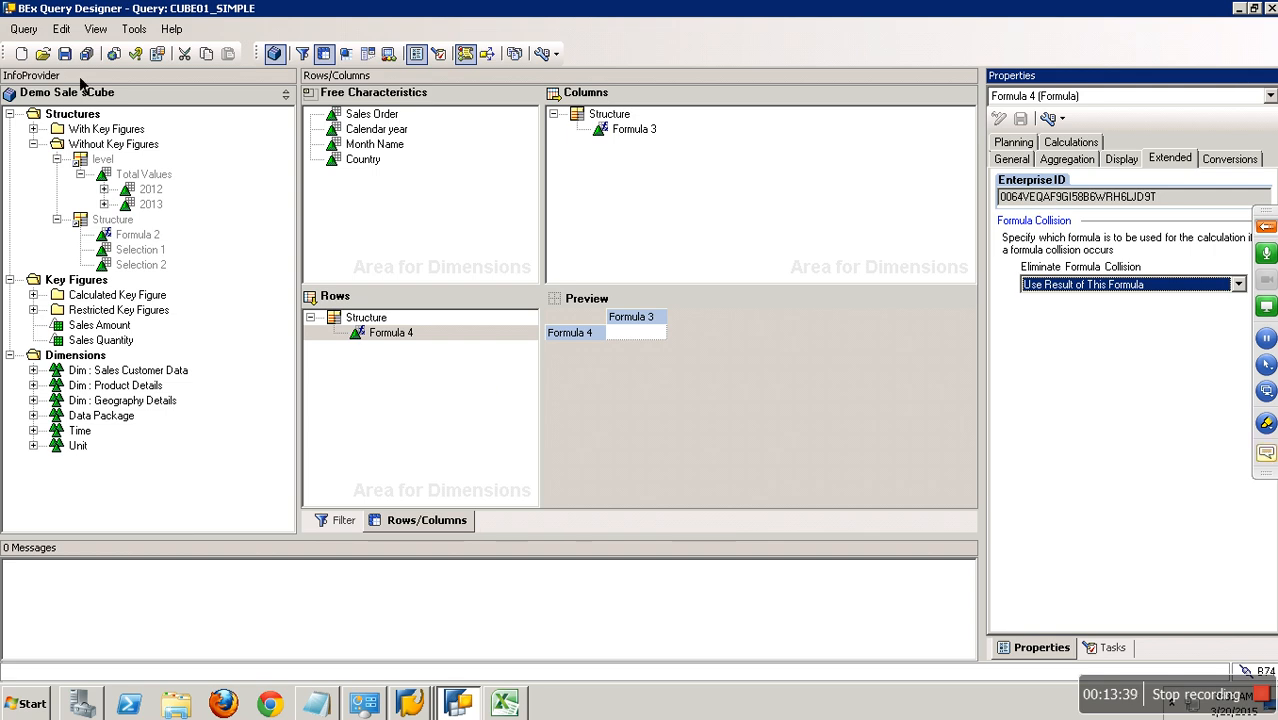
- Save the query, switch to the SAP query window and execute CUBE01_SIMPLE again with the changed collision setting
click(65, 53)
click(420, 705)
click(415, 659)
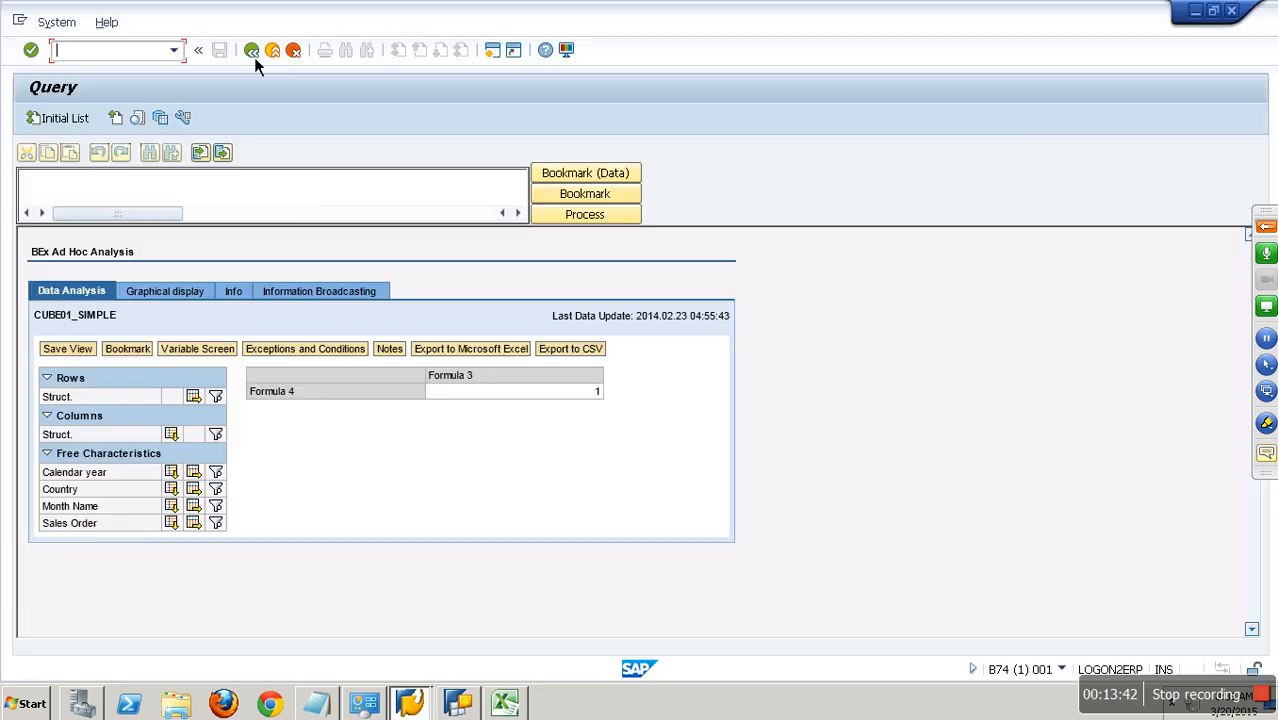
click(252, 51)
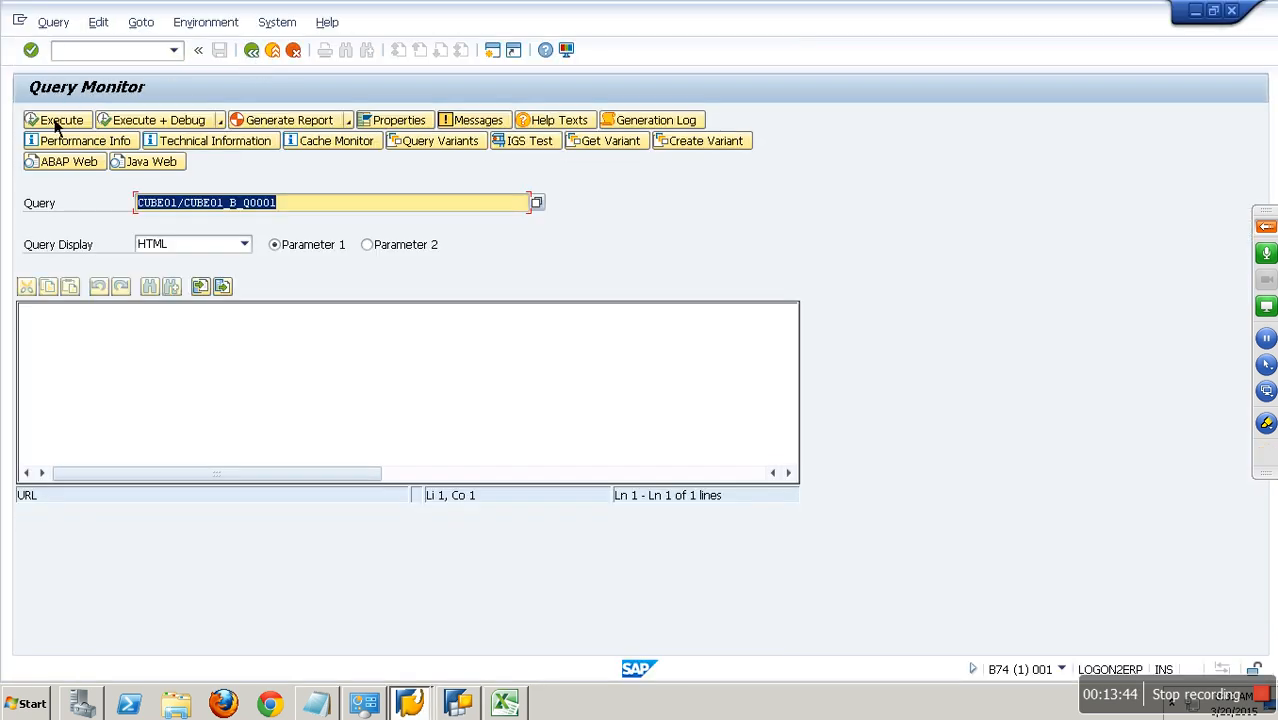
click(57, 121)
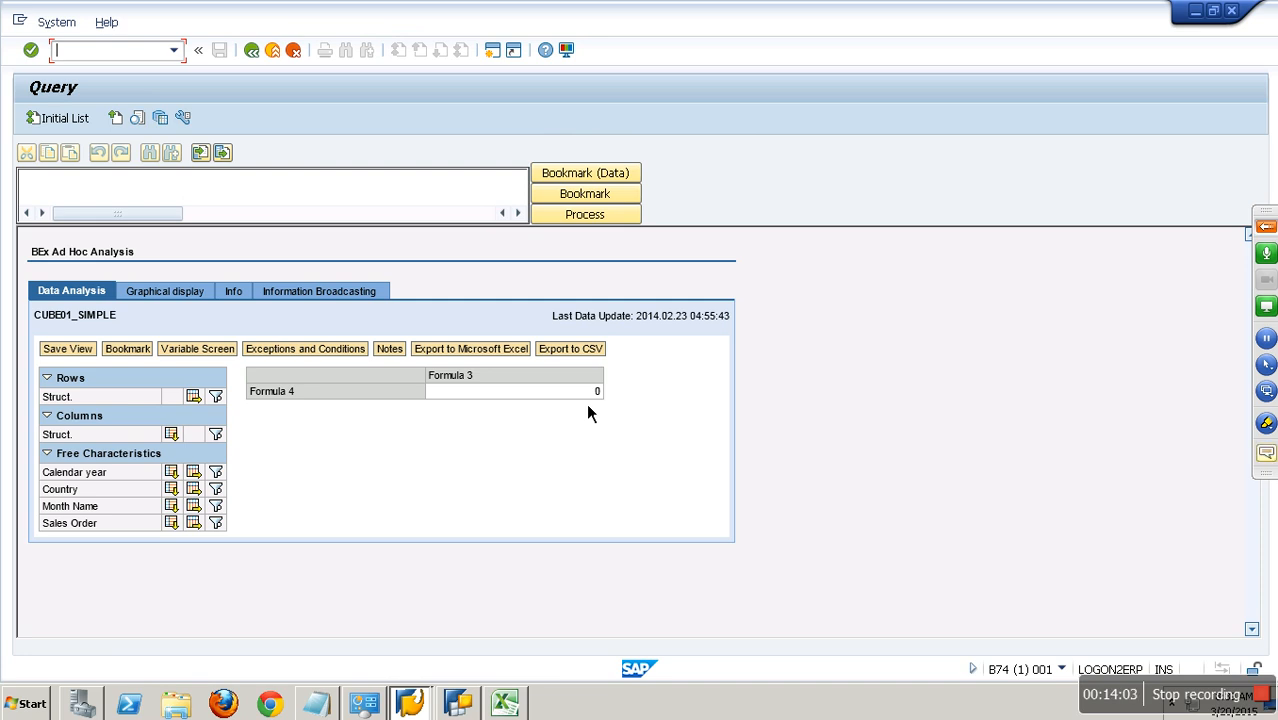
- Switch back to BEx Query Designer and remove the structure containing Formula 4 from the rows
click(458, 703)
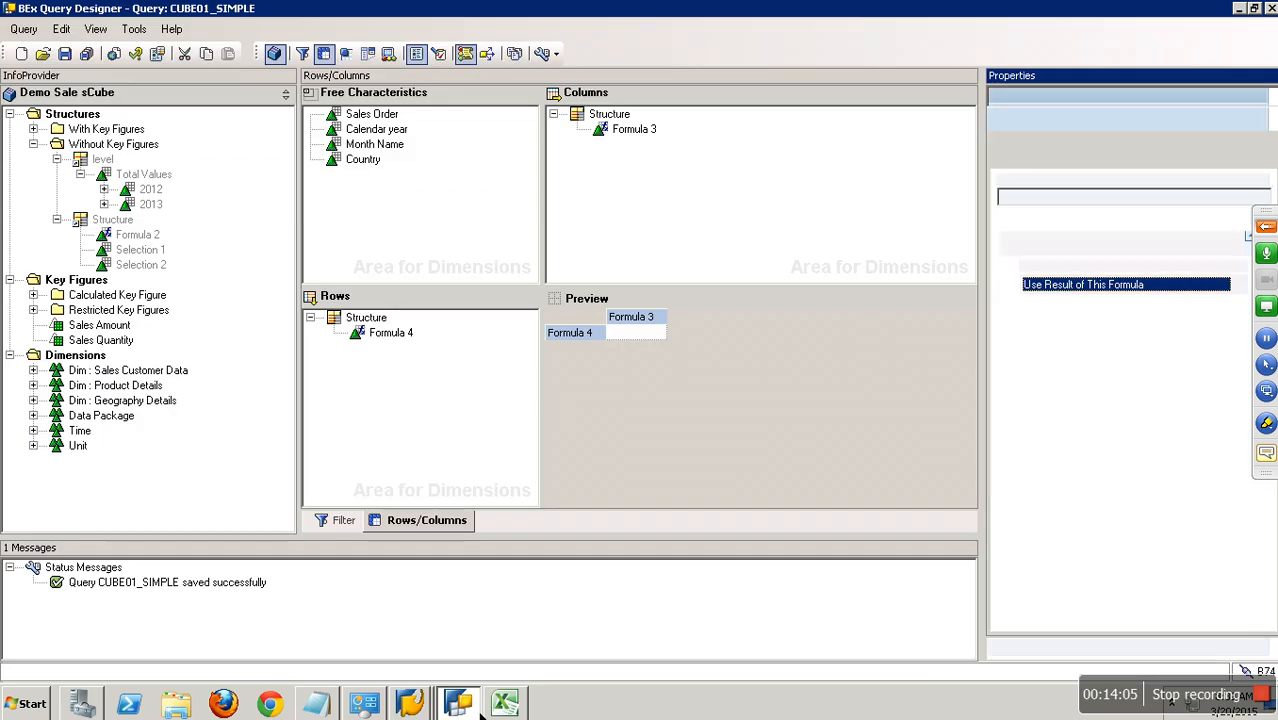
click(629, 138)
drag(625, 115, 617, 145)
click(626, 130)
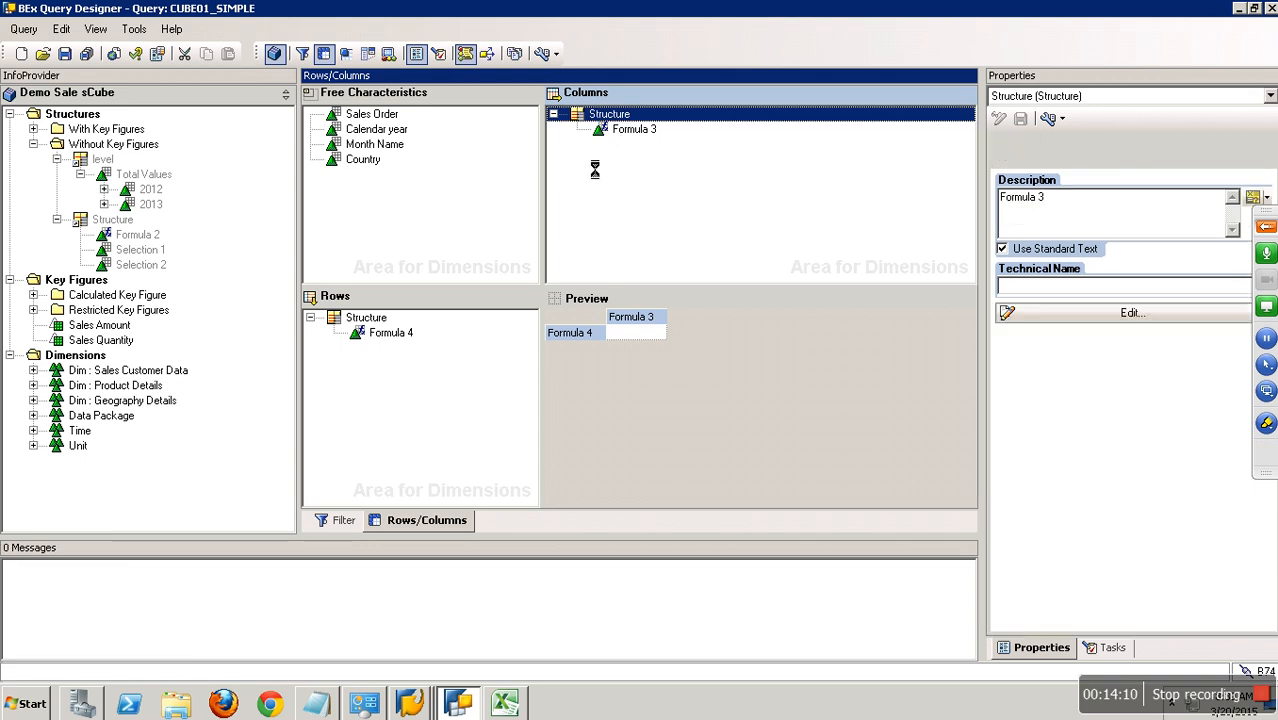
click(388, 334)
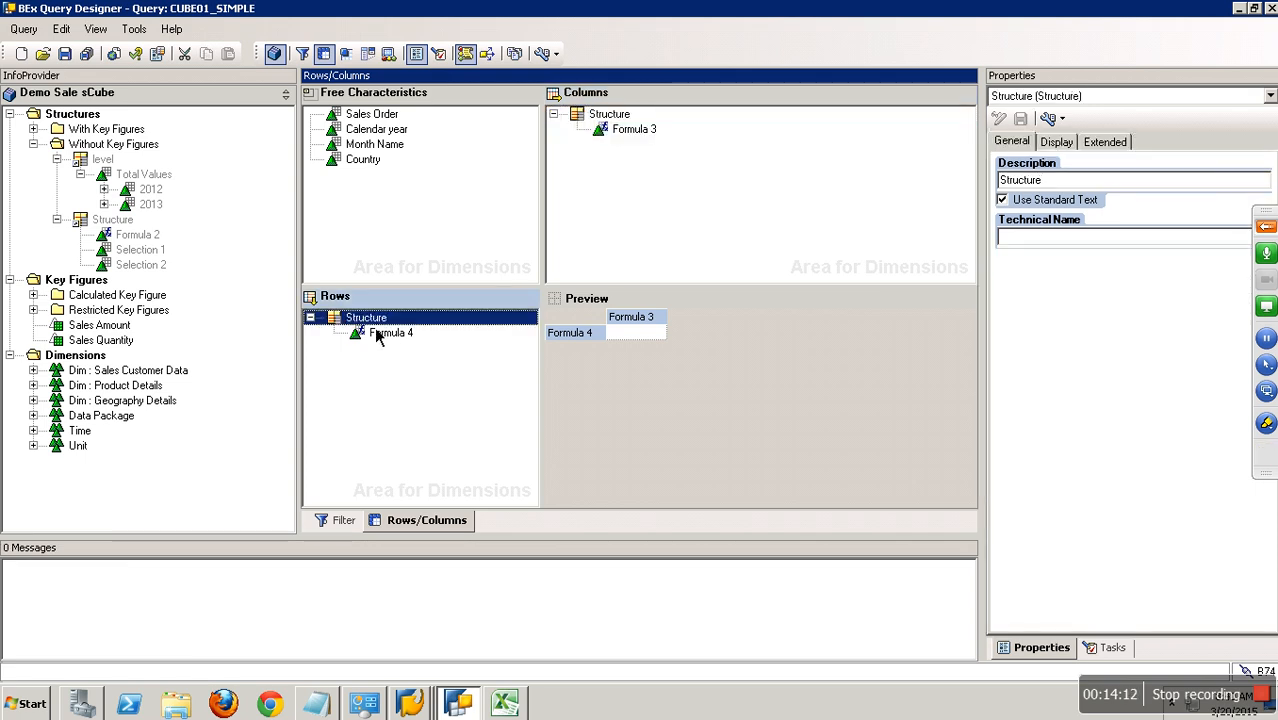
click(627, 132)
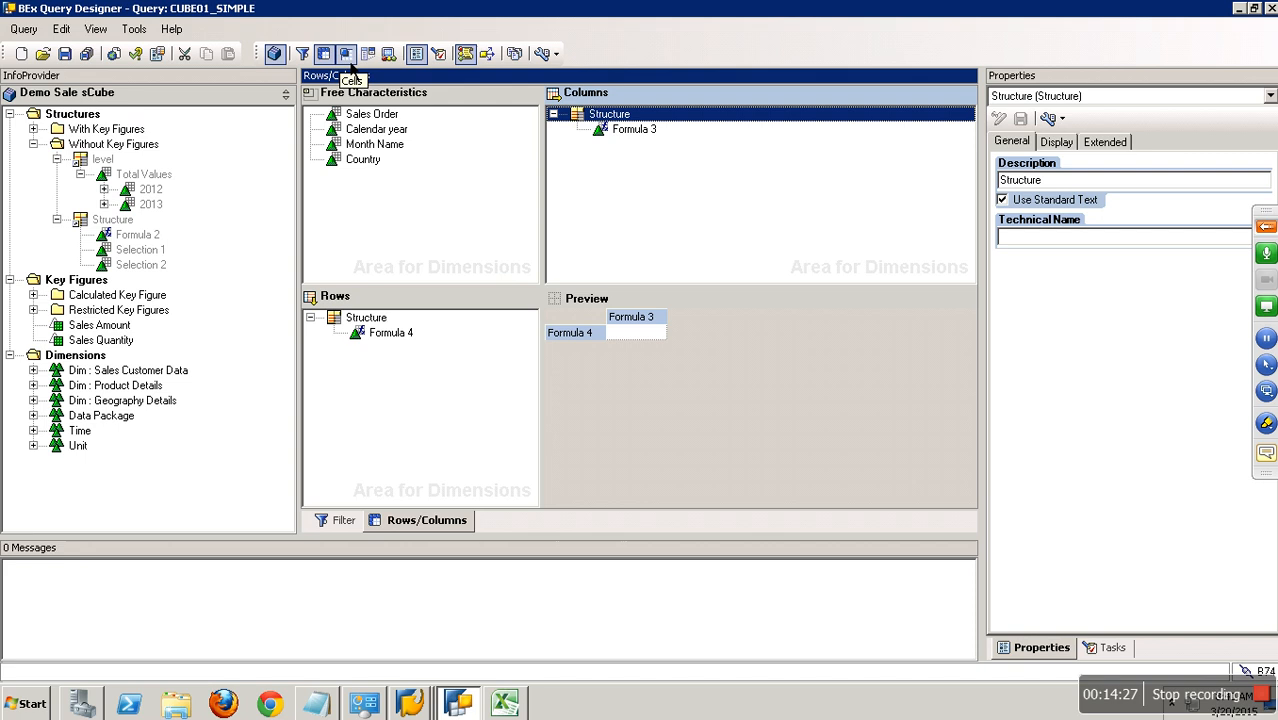
drag(362, 318, 220, 356)
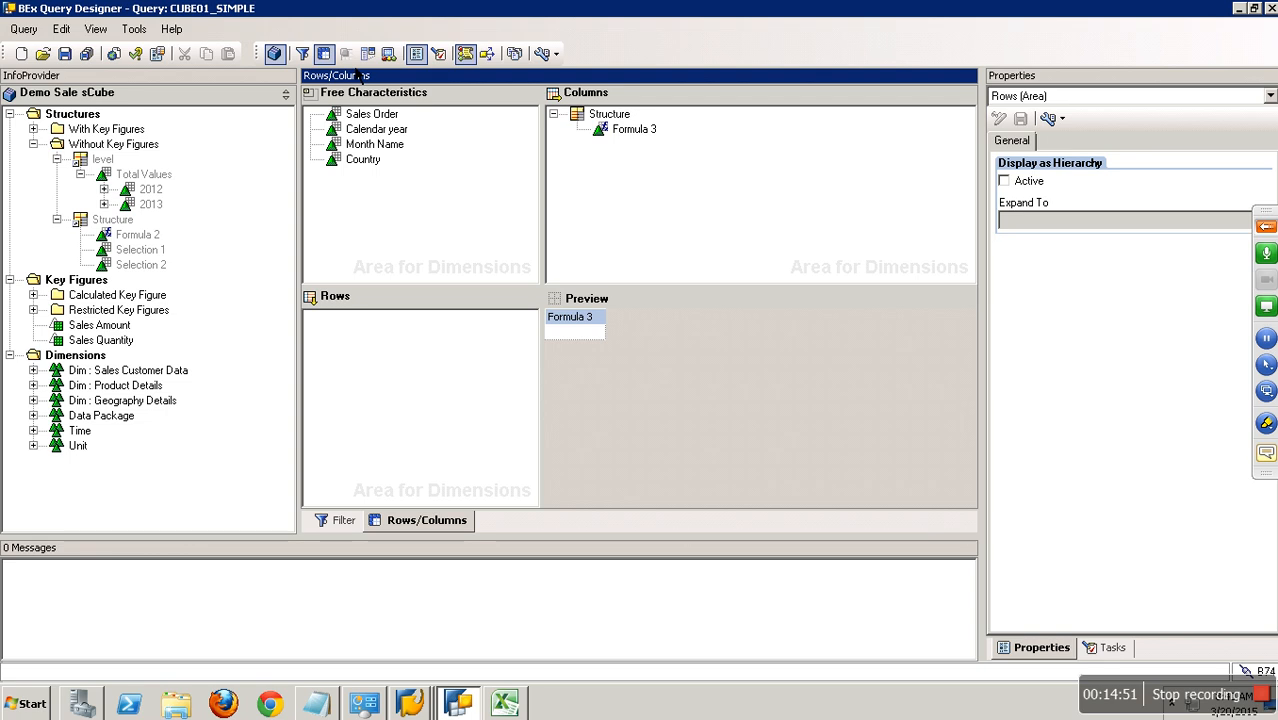
click(620, 120)
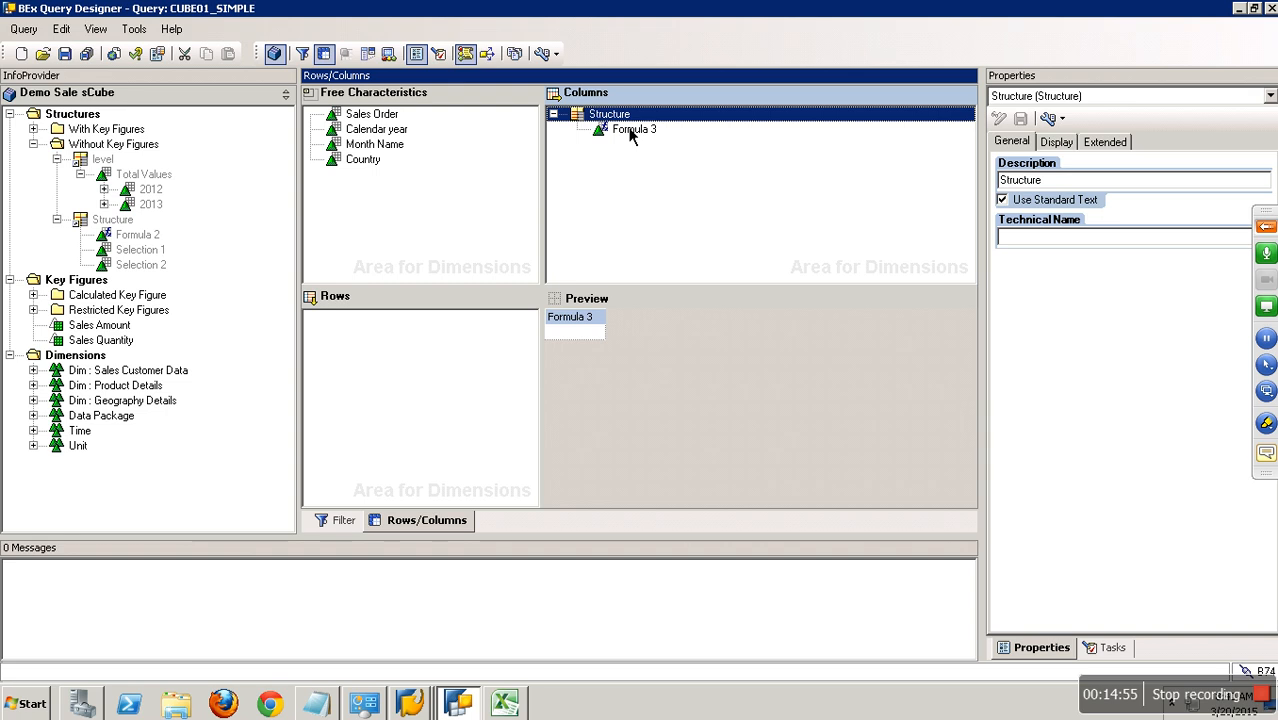
- Switch to the Notepad topic list and add the item "- Cell Definetion" below Structures
click(328, 705)
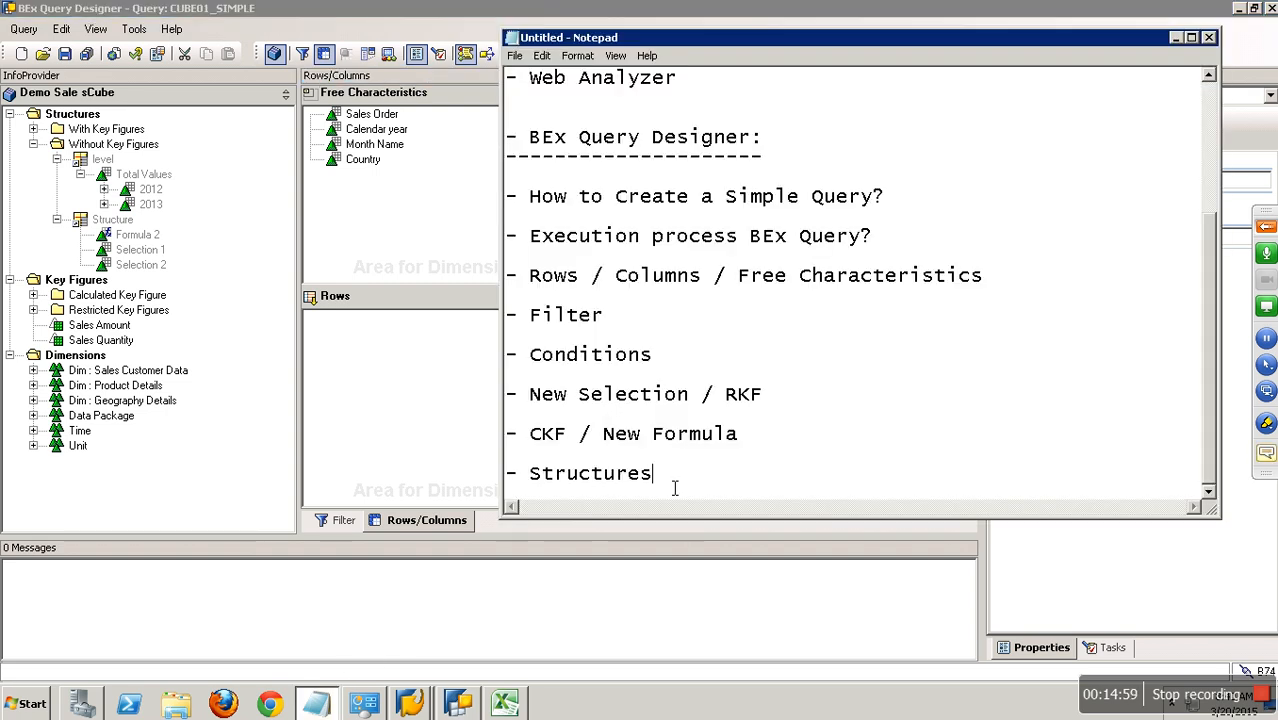
key(Return)
key(Return)
text(- CELL)
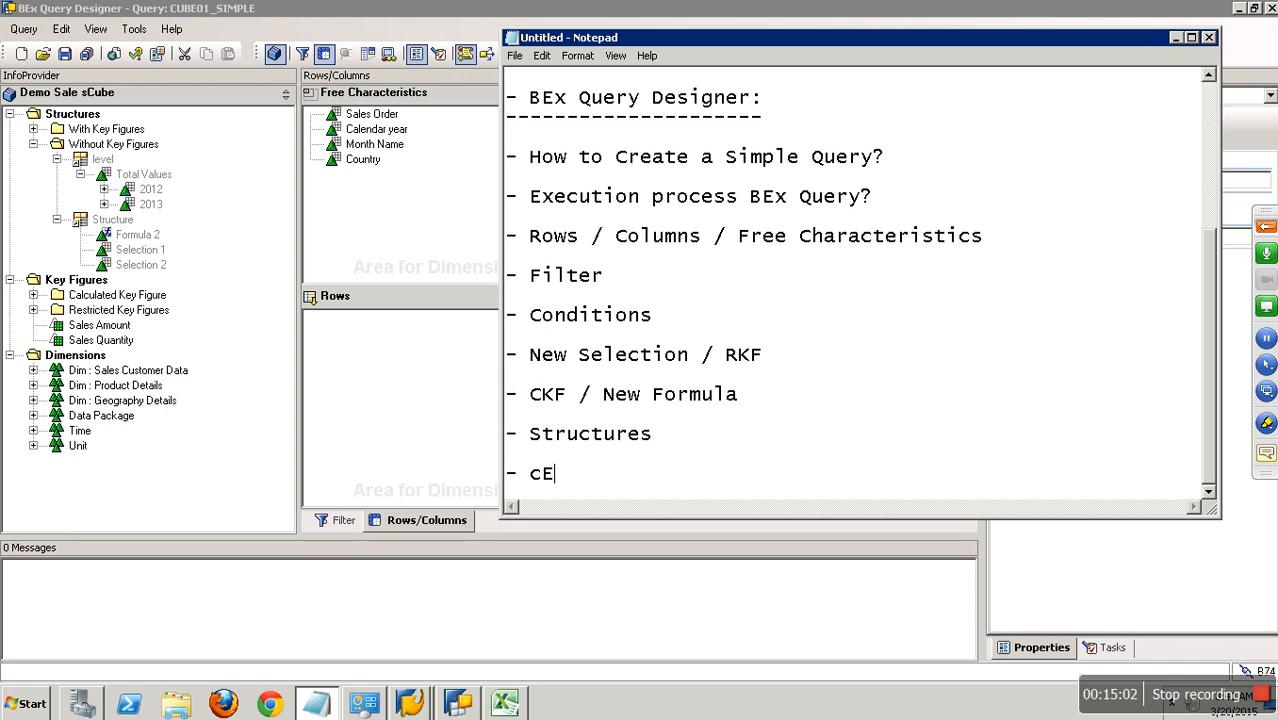
key(BackSpace)
key(BackSpace)
key(BackSpace)
key(BackSpace)
key(BackSpace)
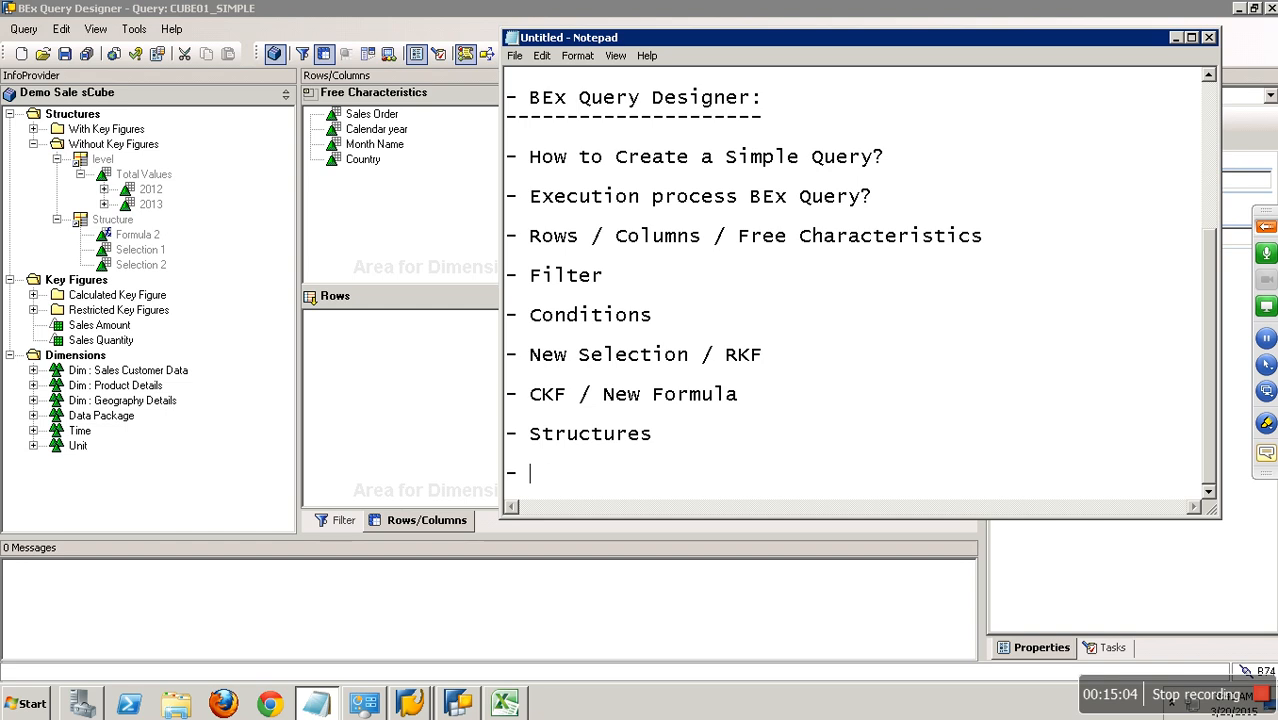
text(Cell )
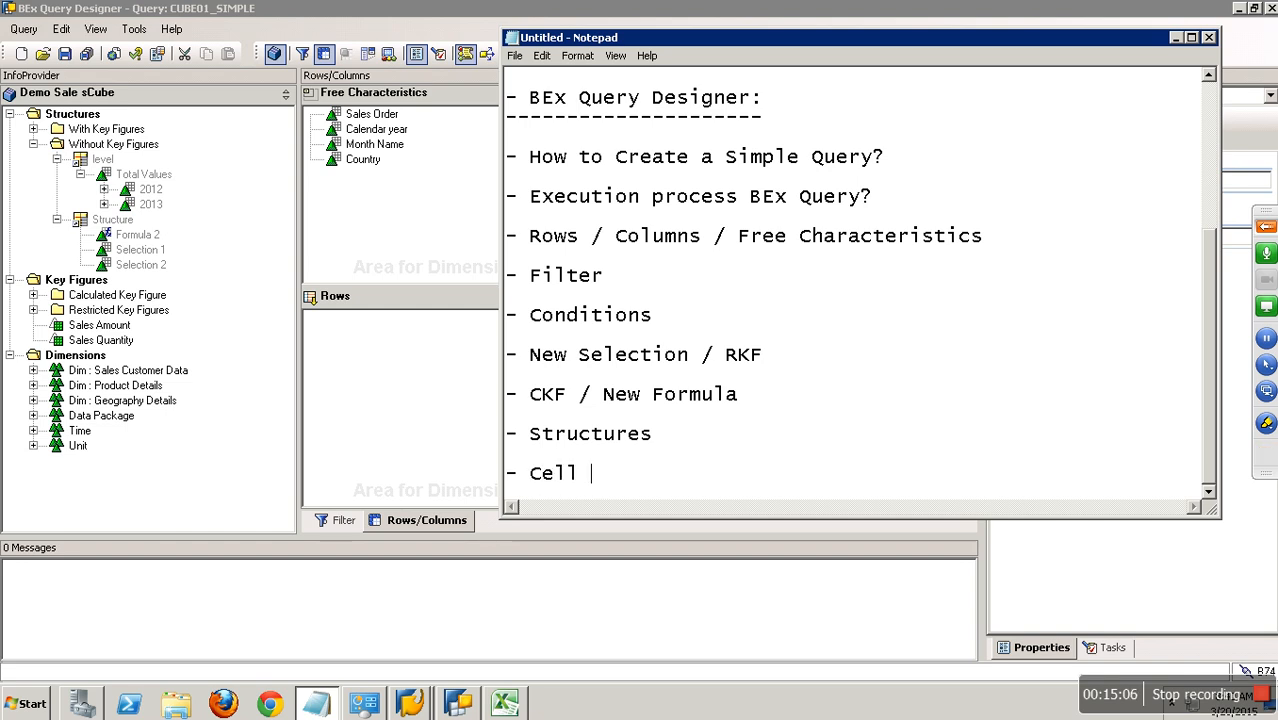
text(Definetion)
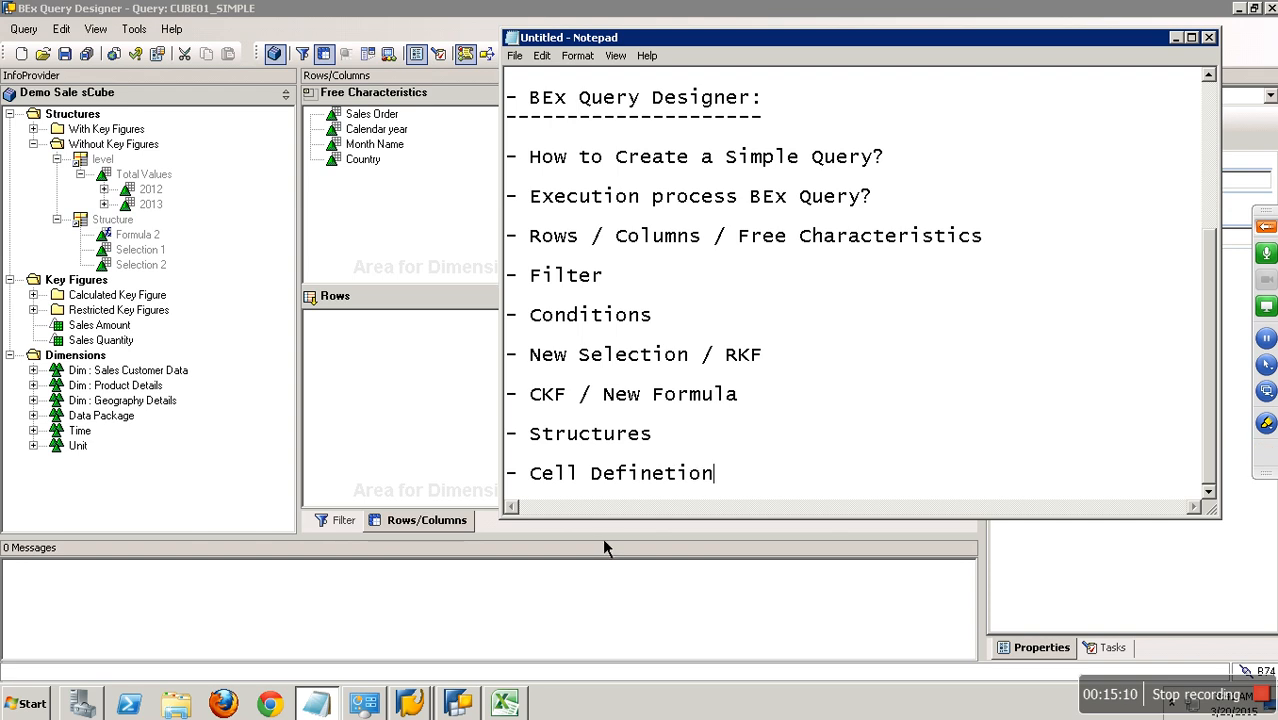
- Return to BEx Query Designer, replace the columns structure with Sales Amount and place Calendar year in the rows
click(453, 432)
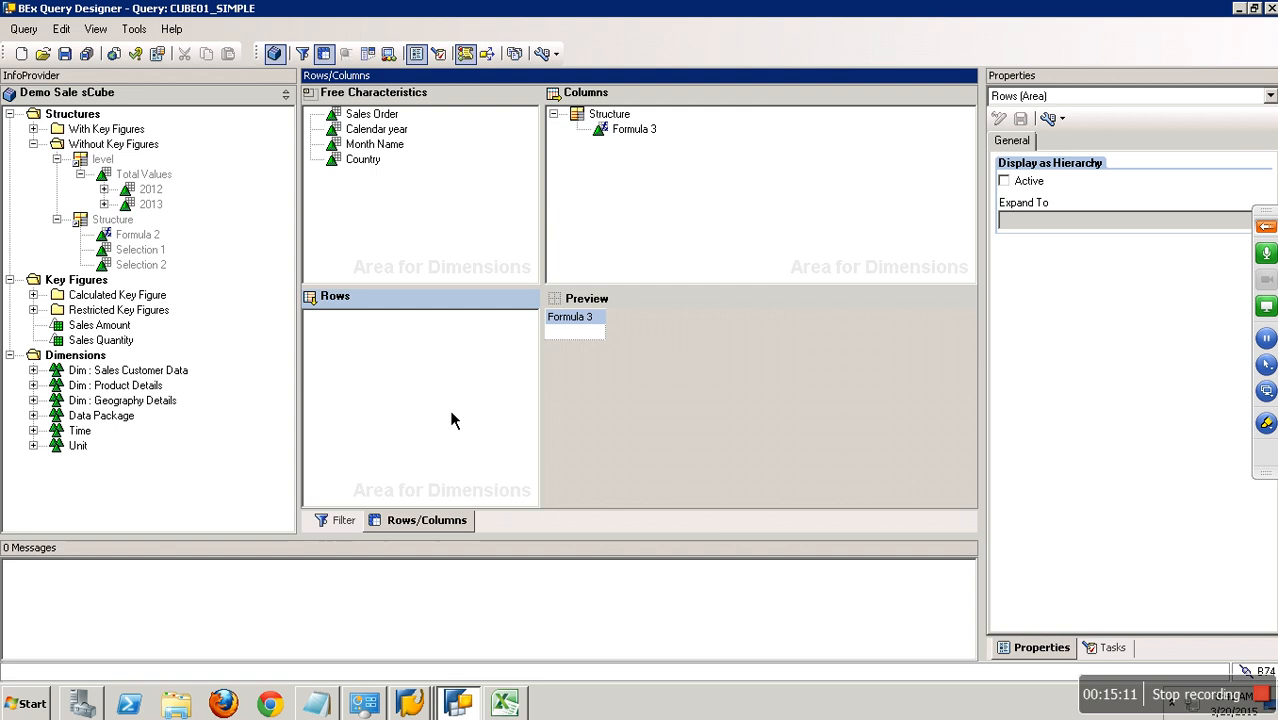
drag(622, 116, 282, 194)
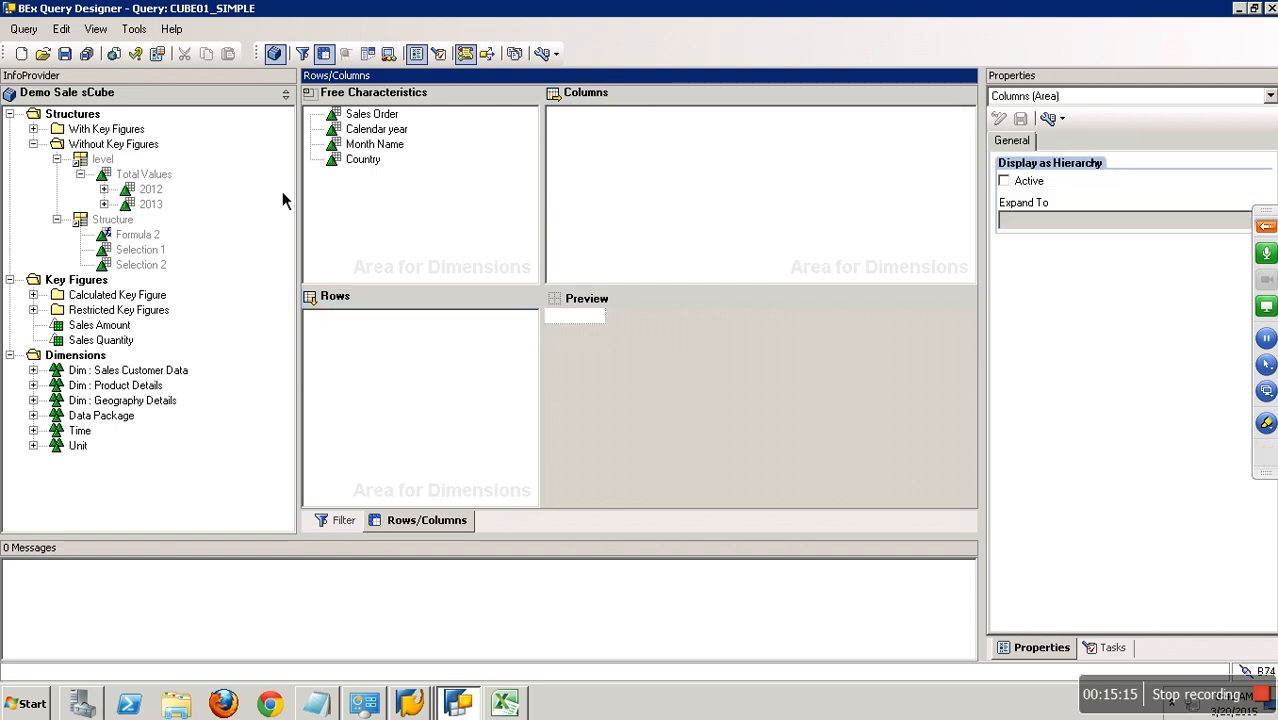
drag(388, 132, 414, 344)
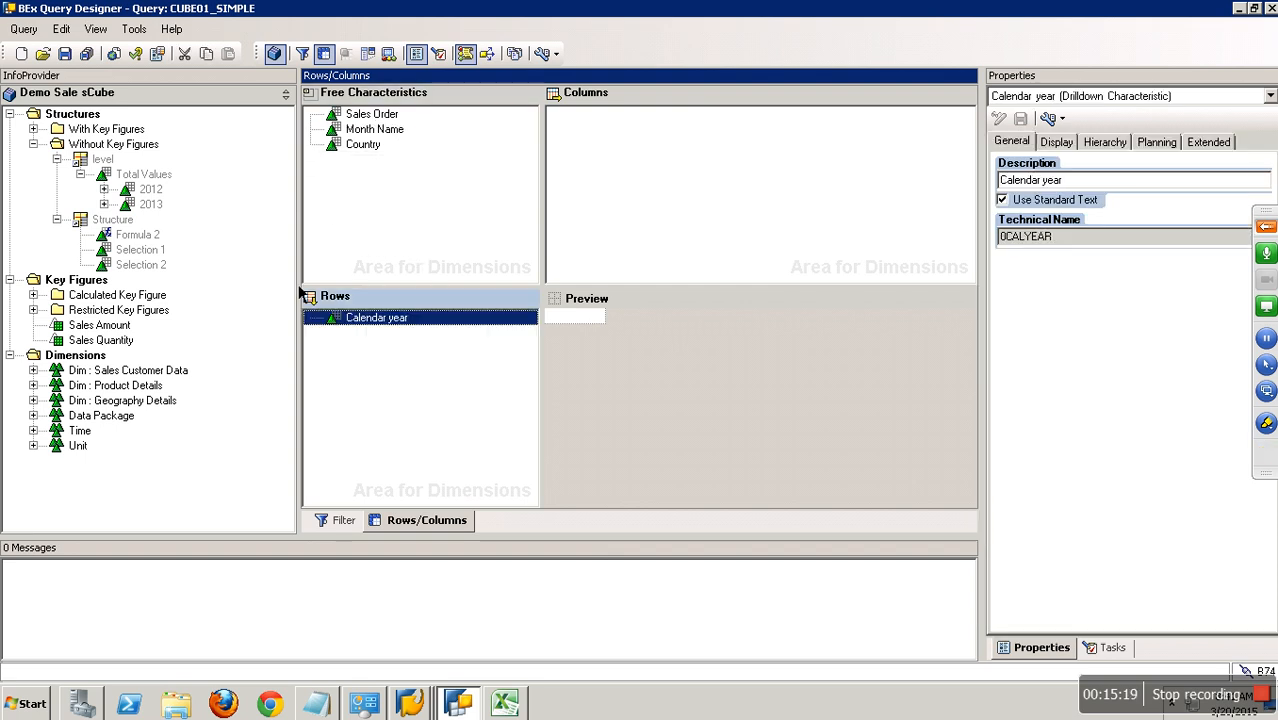
click(10, 114)
drag(130, 180, 622, 157)
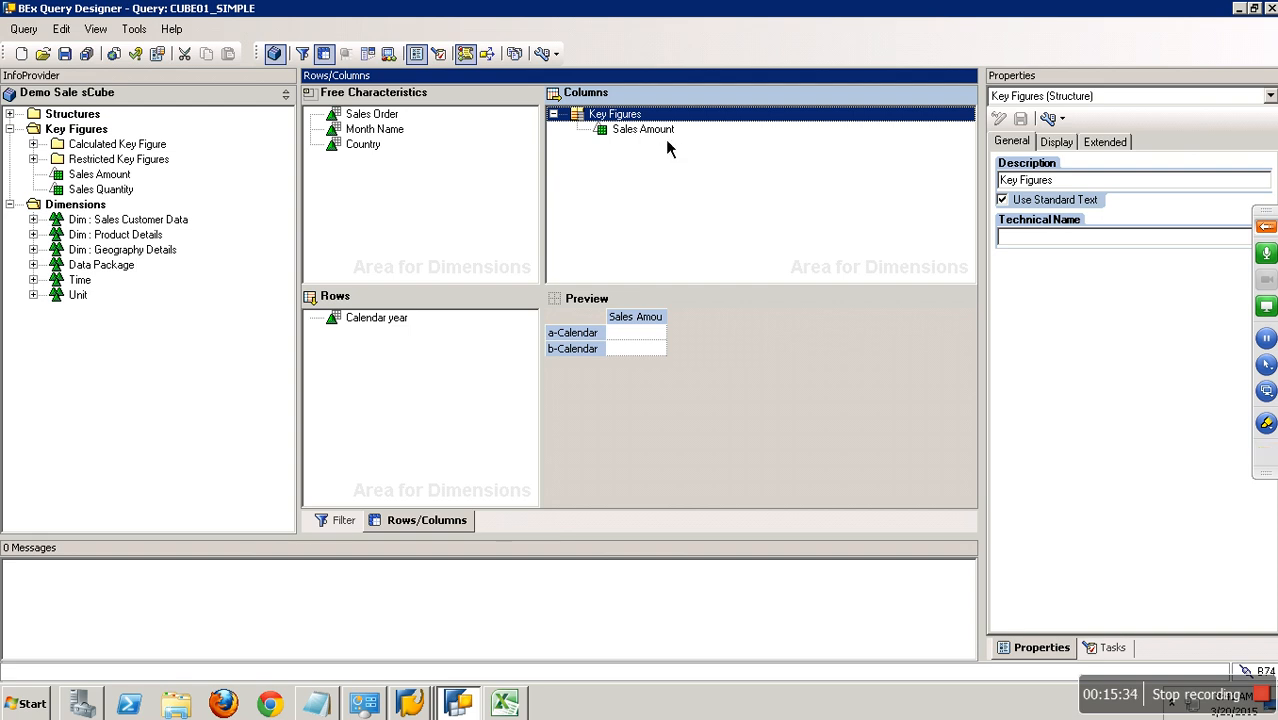
- Add a new formula to the Key Figures structure in the columns
click(665, 136)
click(651, 119)
right_click(645, 129)
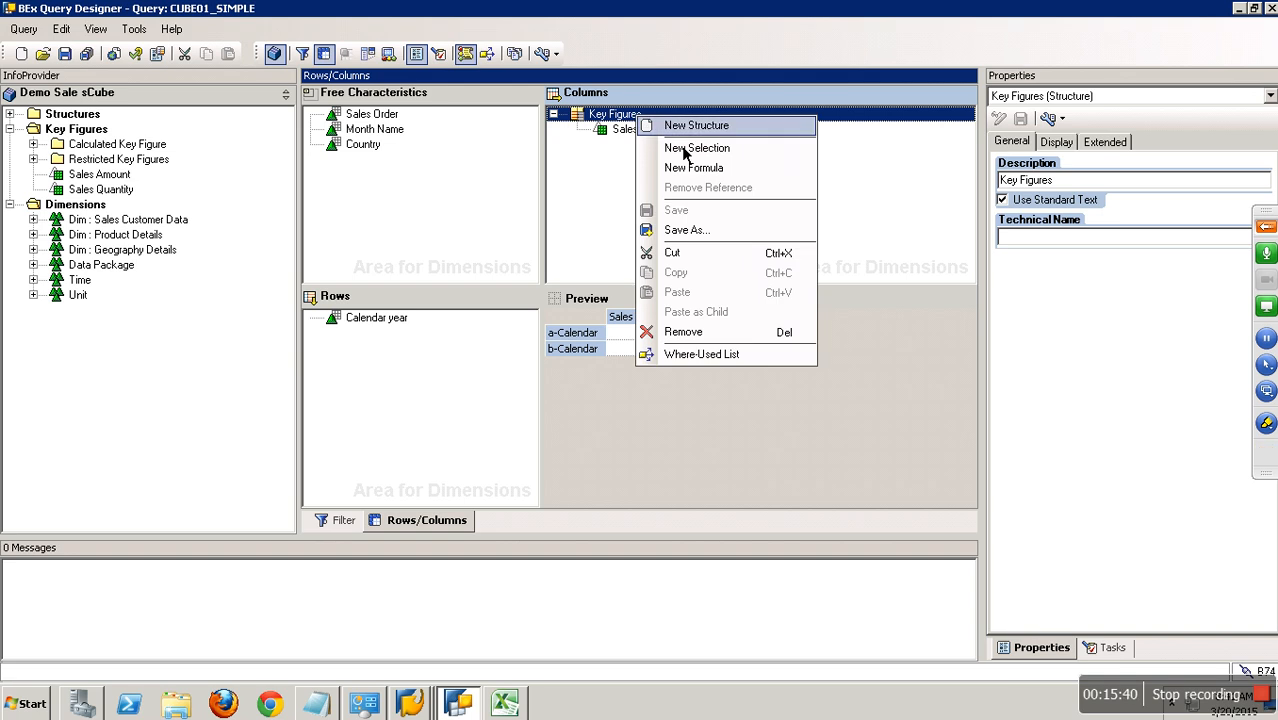
click(610, 172)
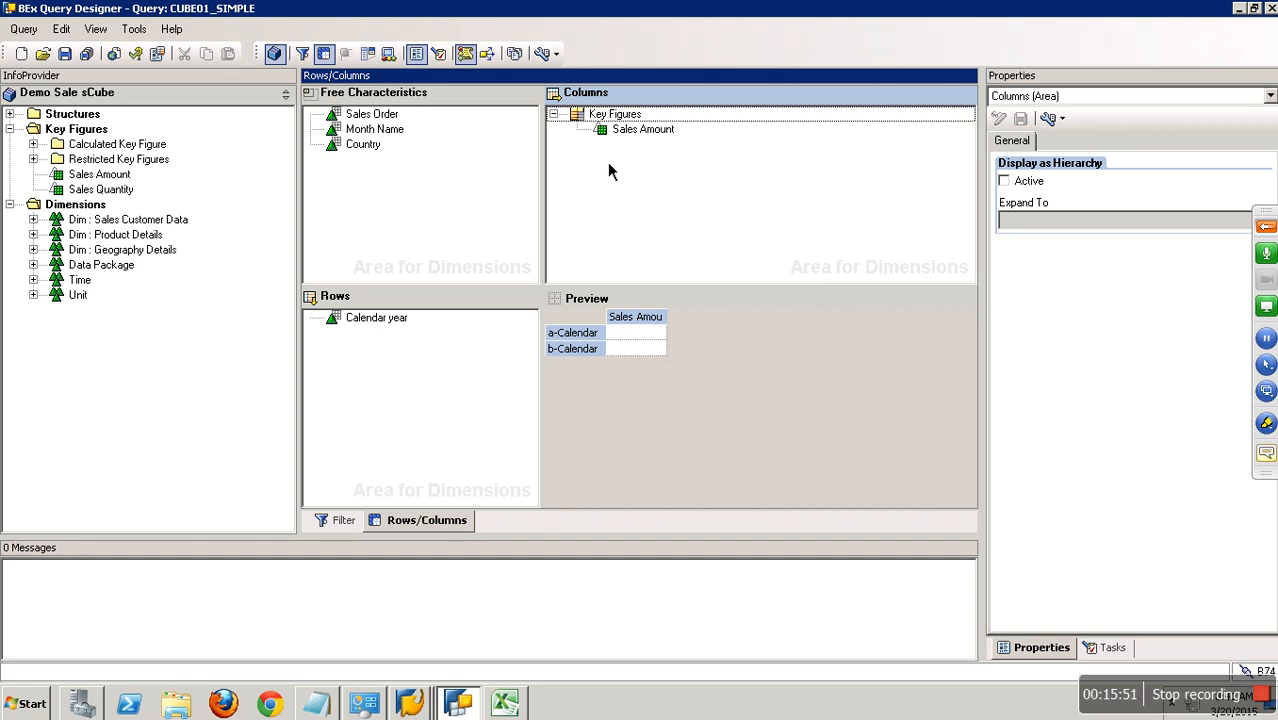
right_click(648, 114)
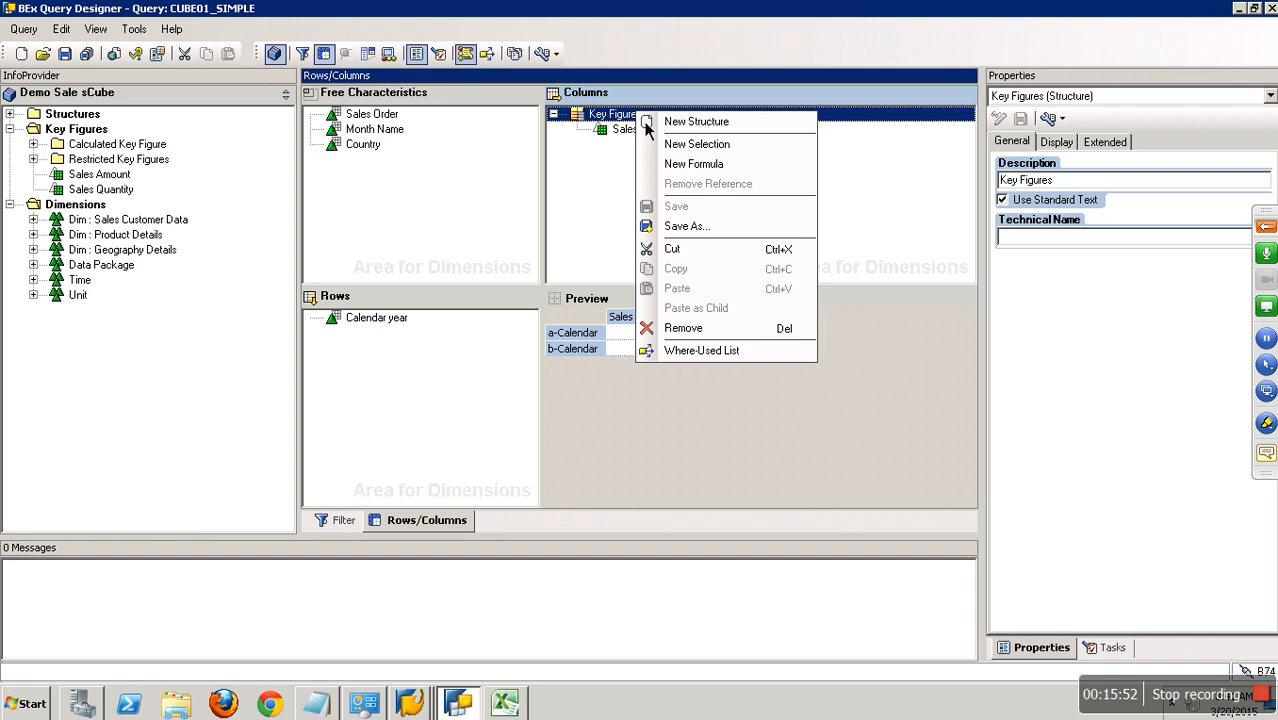
click(716, 166)
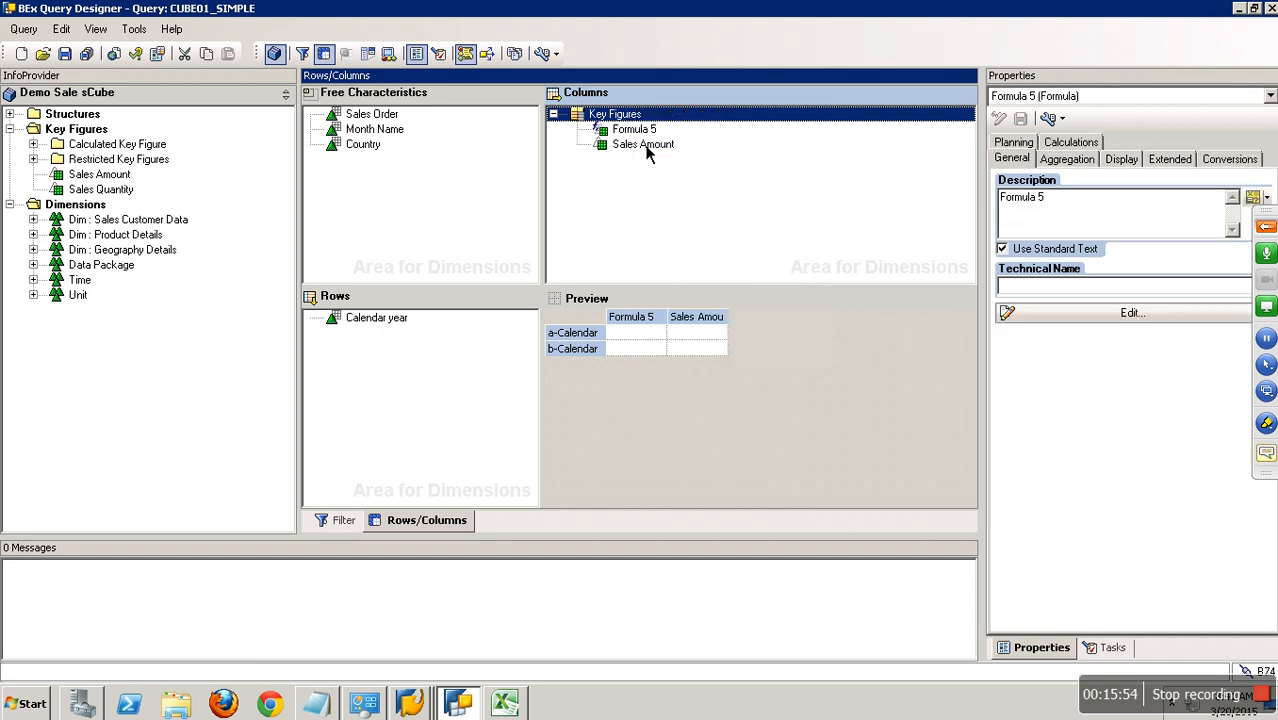
- Open the new formula for editing and set its description to "Sales Tax Amount"
right_click(635, 130)
click(675, 139)
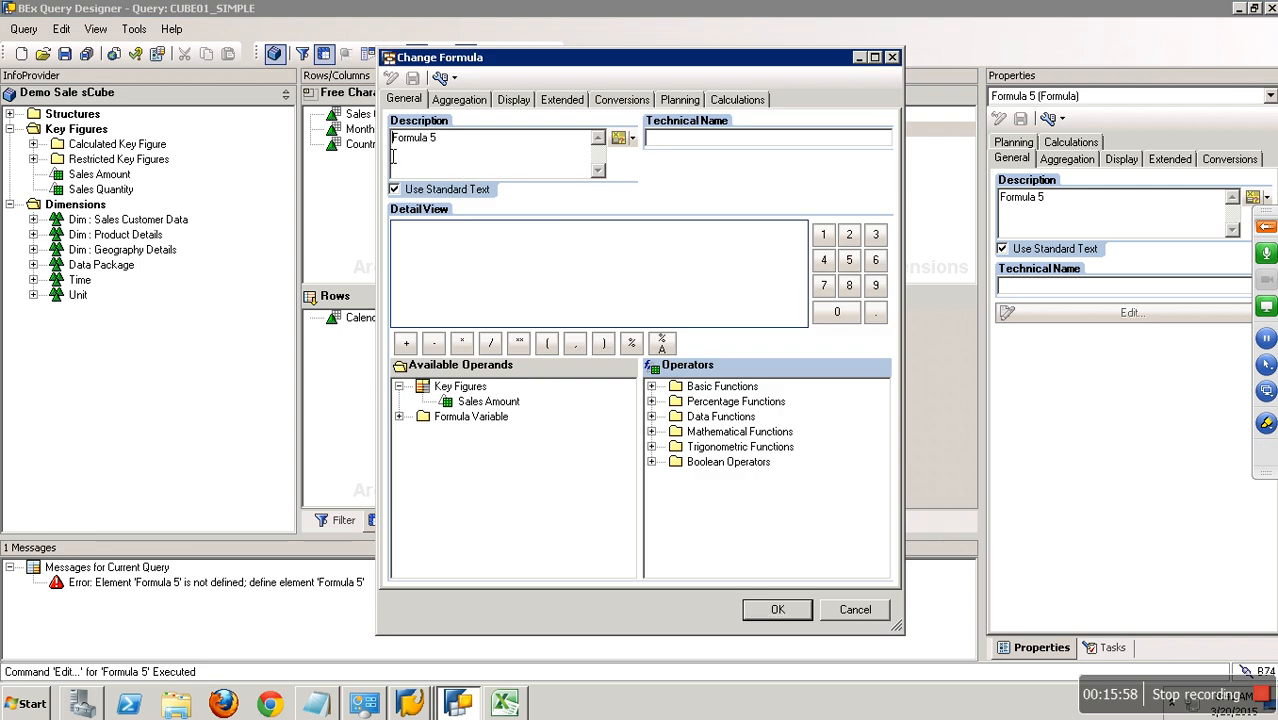
drag(470, 145, 332, 145)
text(Sales Tax Amount)
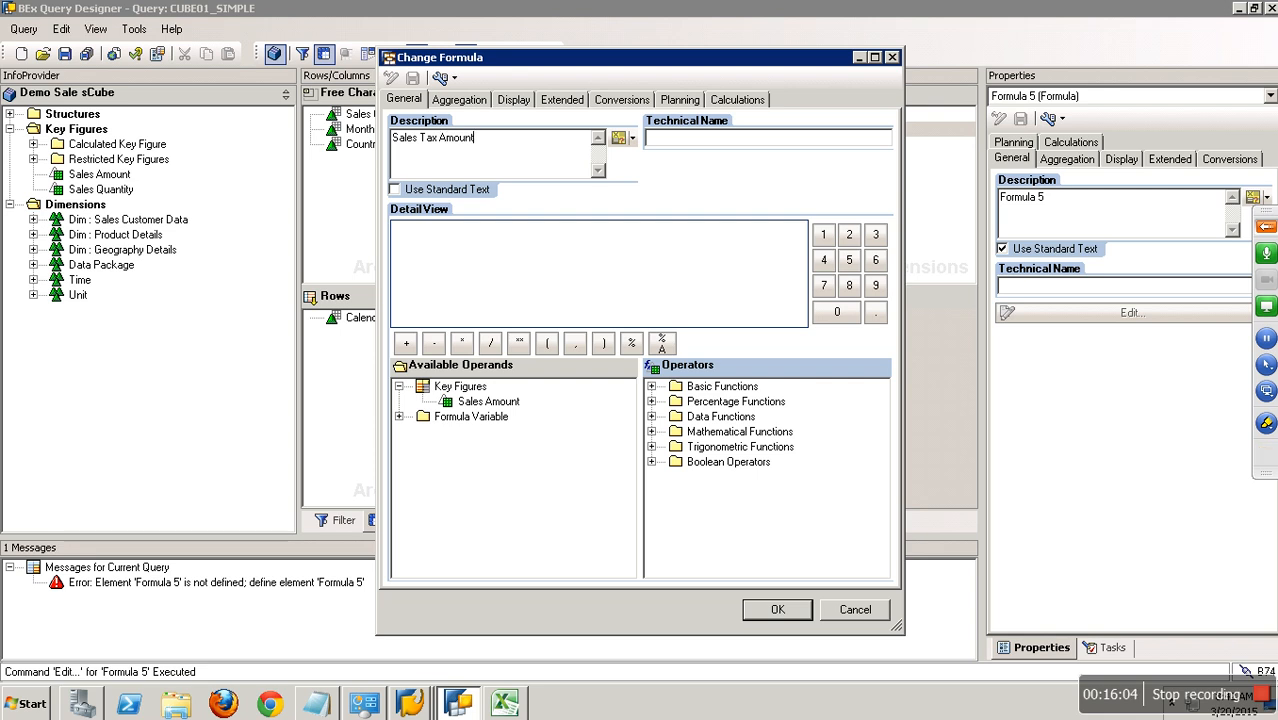
- Enter the expression 'Sales Amount' * 12.36 in the Sales Tax Amount formula
click(506, 250)
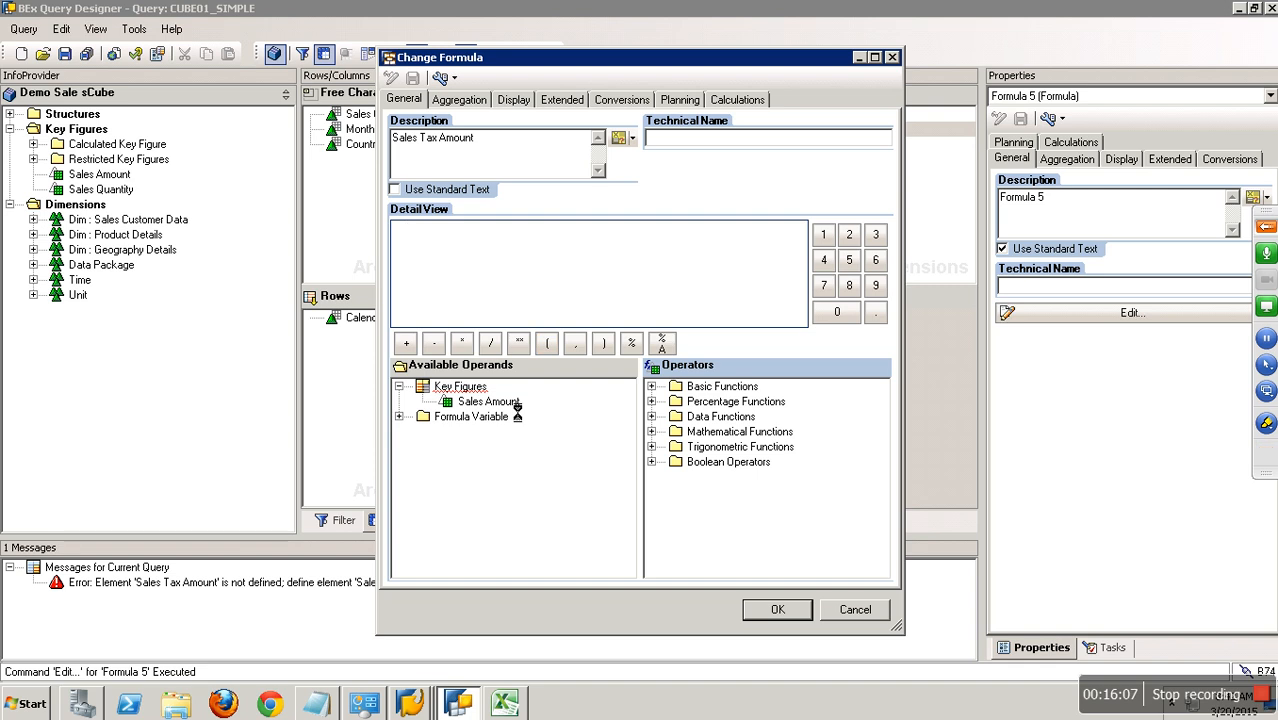
drag(516, 405, 527, 395)
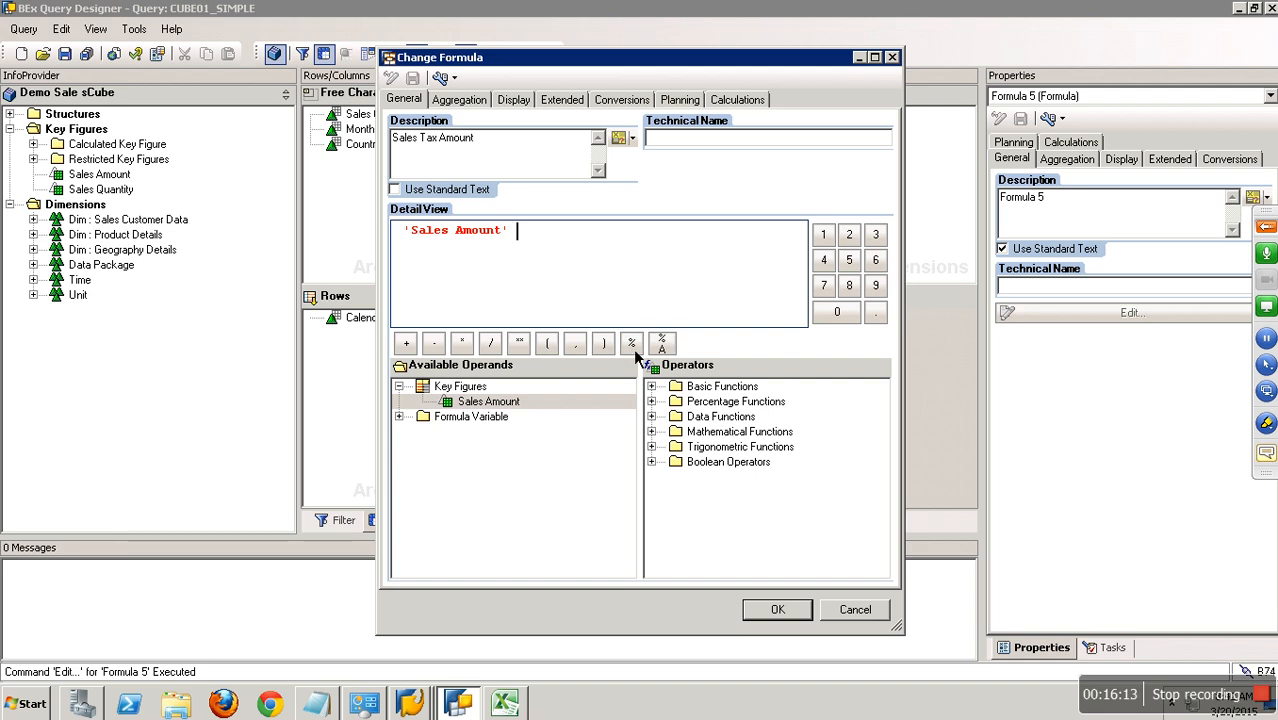
click(462, 343)
click(823, 234)
click(849, 234)
click(875, 312)
click(875, 234)
click(875, 260)
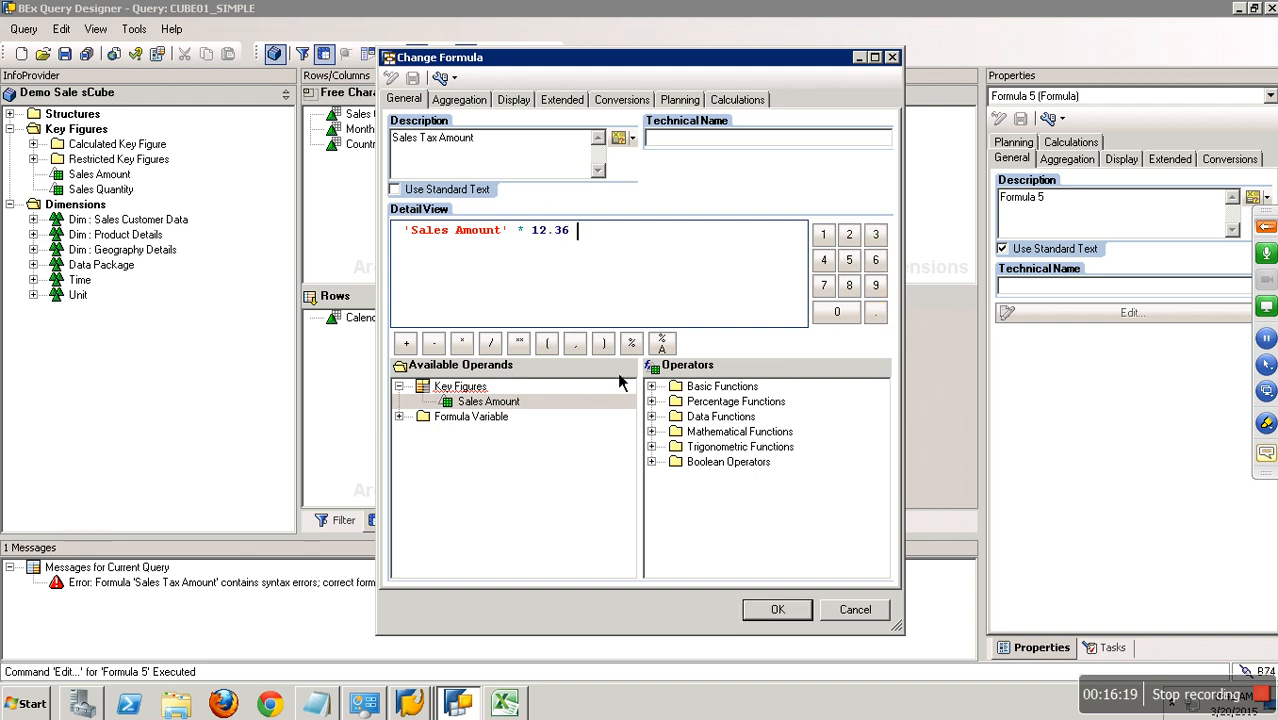
- Enclose the whole Sales Amount multiplication in parentheses and place the cursor after it
click(603, 343)
click(412, 237)
click(546, 343)
click(640, 237)
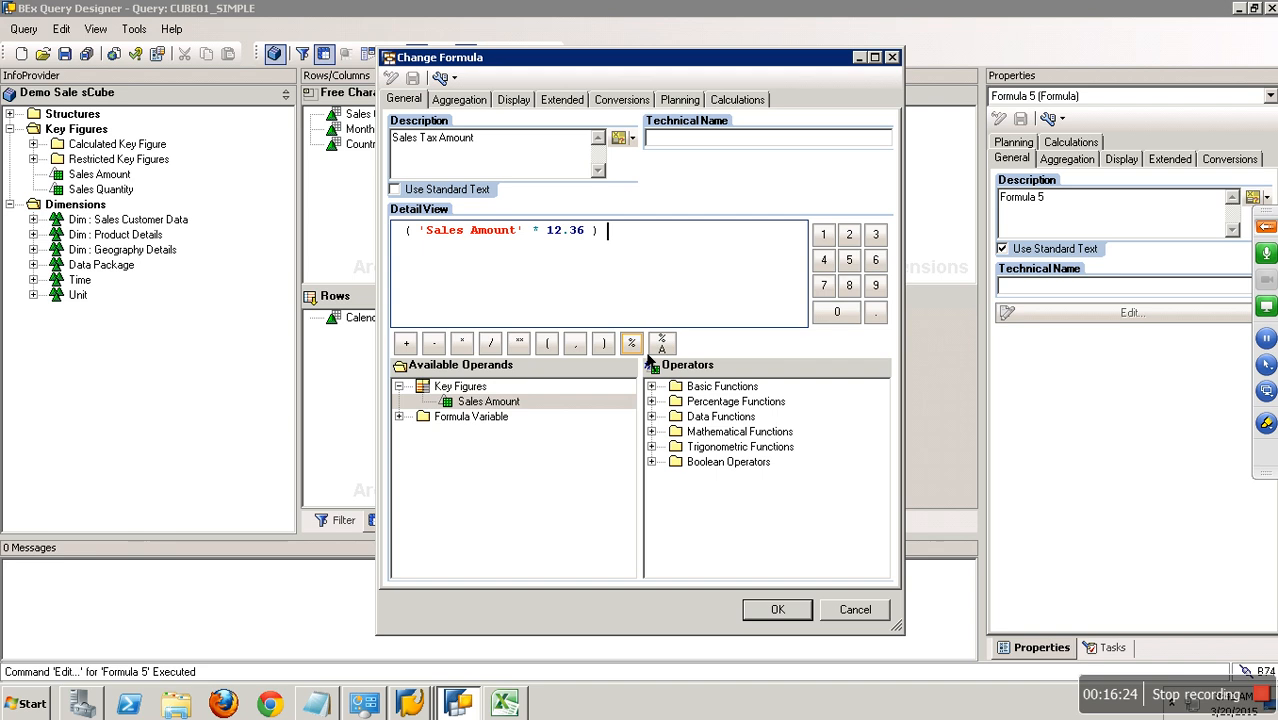
- Divide the parenthesised Sales Tax Amount expression by 100 and accept the formula
click(490, 343)
click(823, 234)
click(836, 313)
click(837, 314)
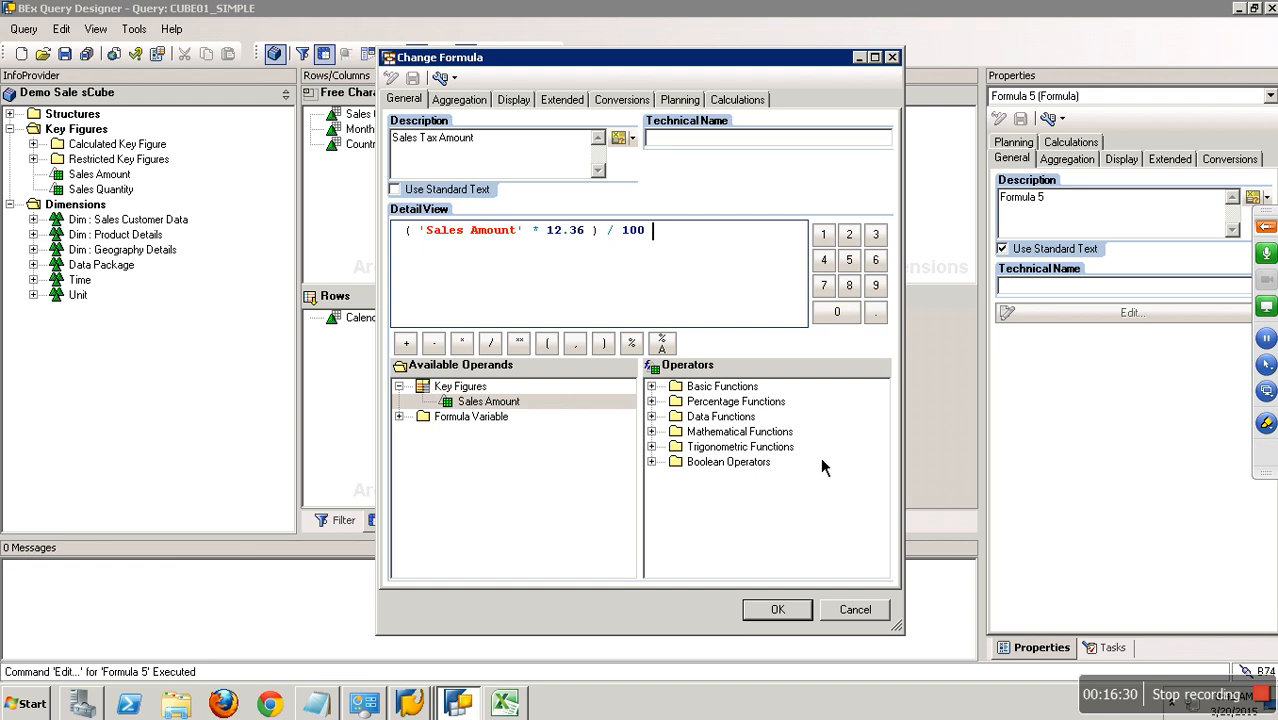
click(768, 612)
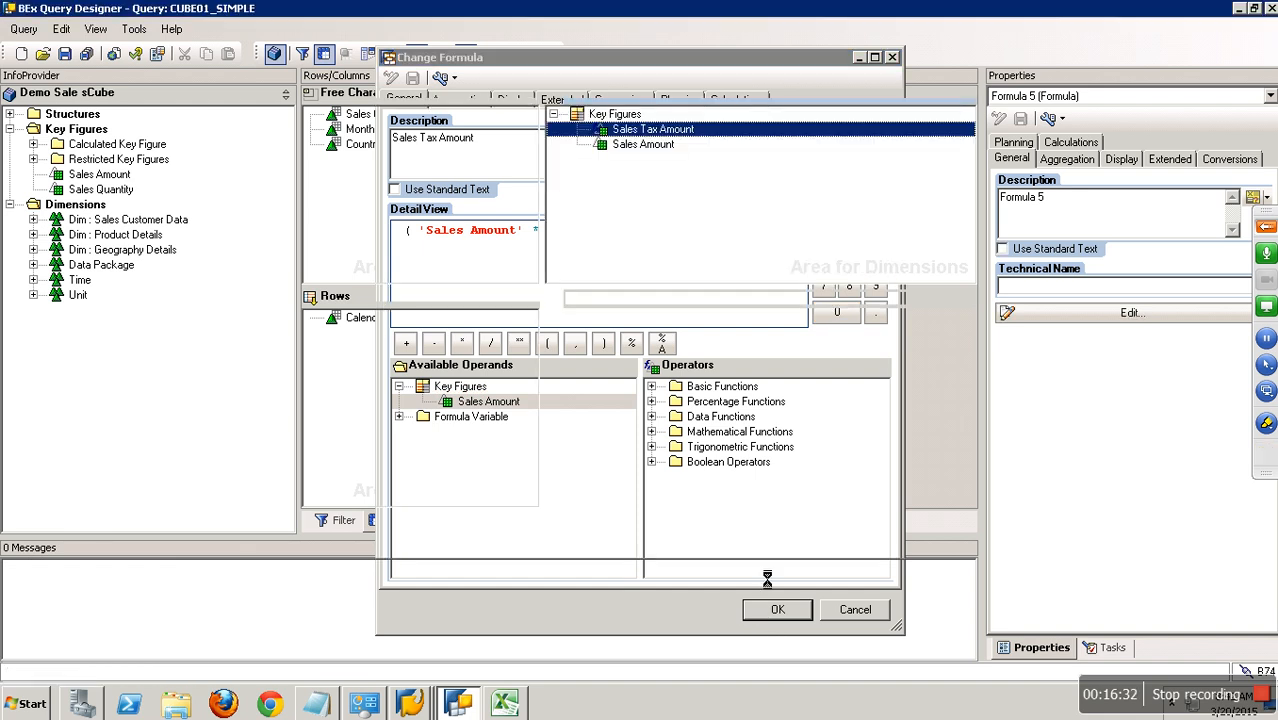
- Place Sales Tax Amount after Sales Amount in the Key Figures structure and save the query
drag(670, 145, 673, 156)
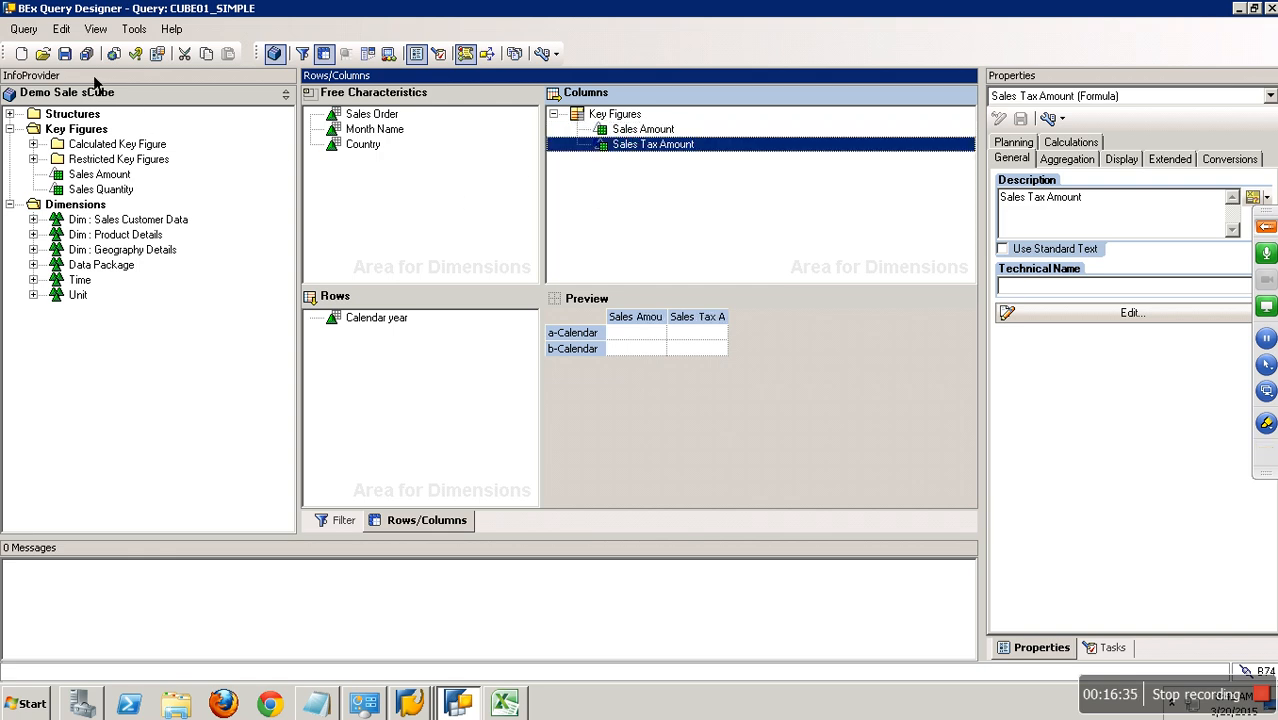
click(64, 53)
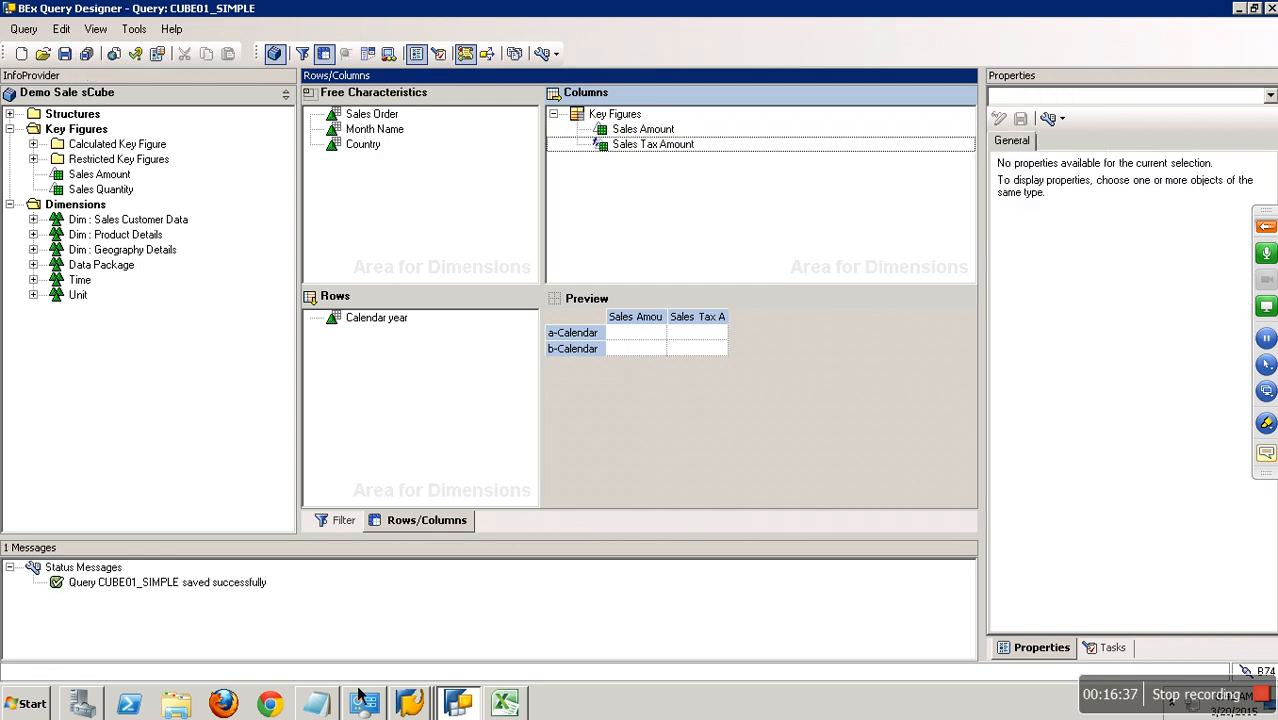
- Switch to the SAP Query Monitor, leave the previous result and execute query CUBE01/CUBE01_B_Q0001 again
click(406, 703)
click(414, 661)
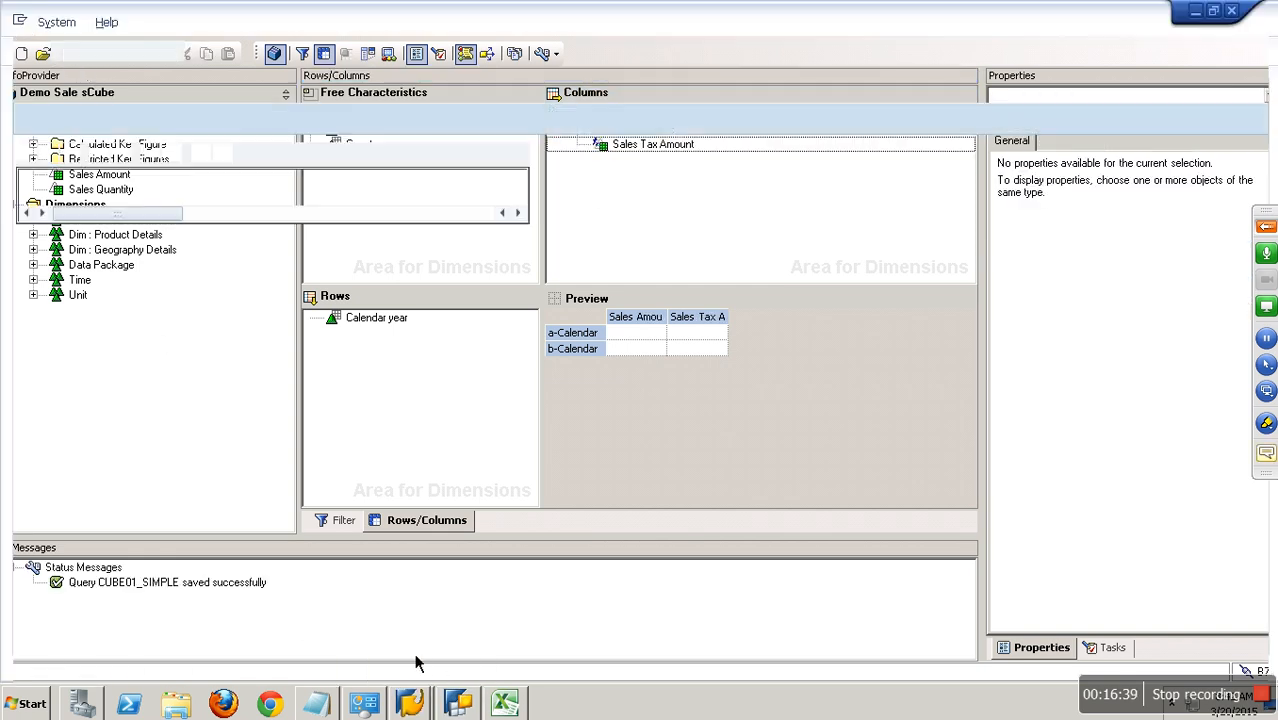
click(260, 56)
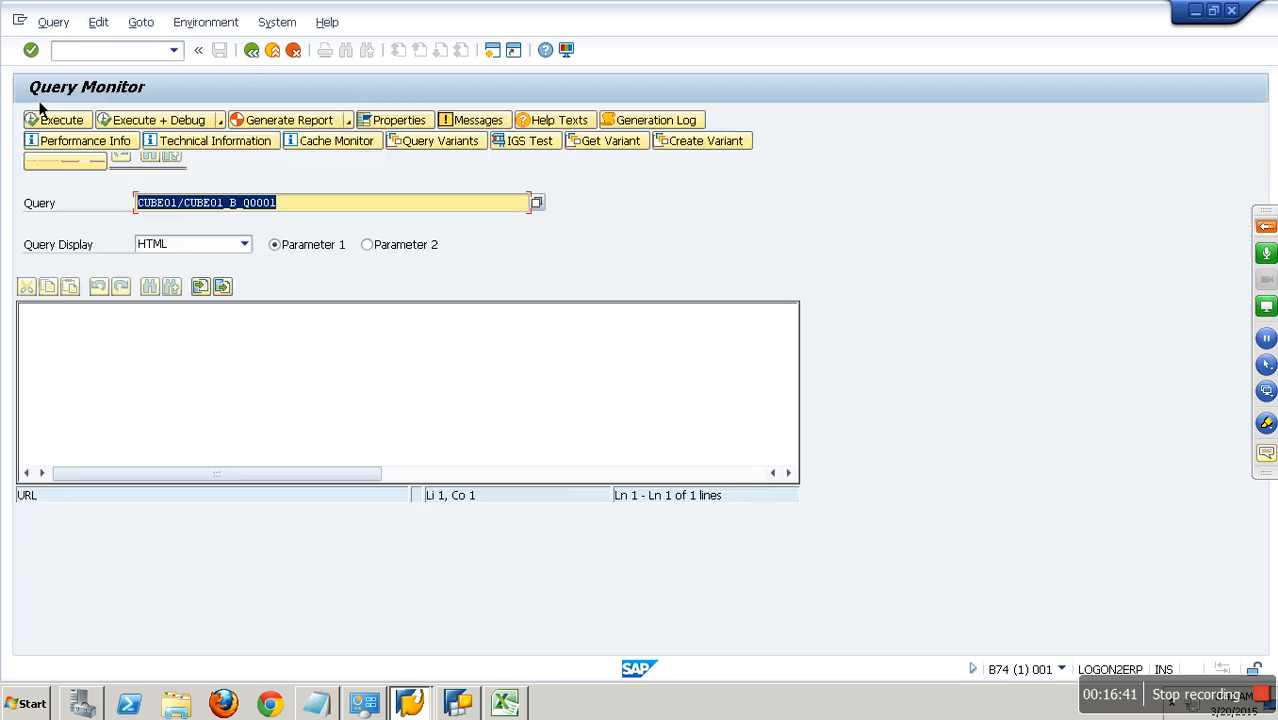
click(69, 121)
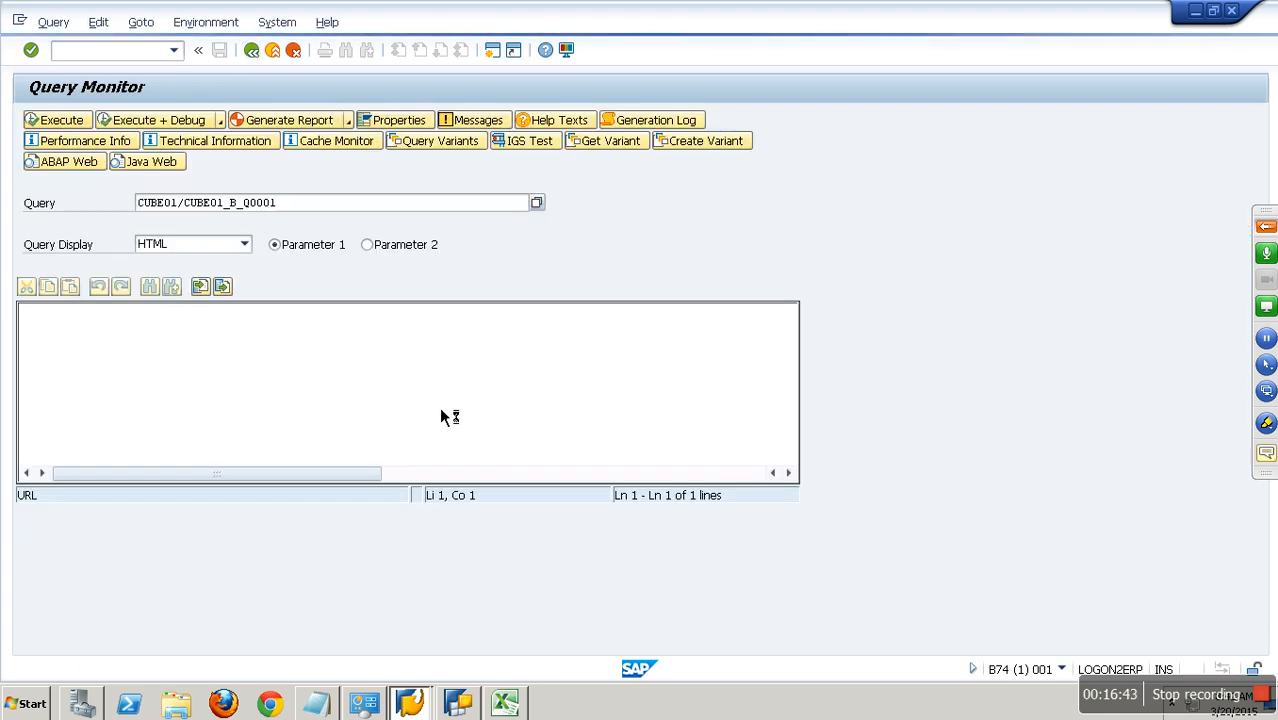
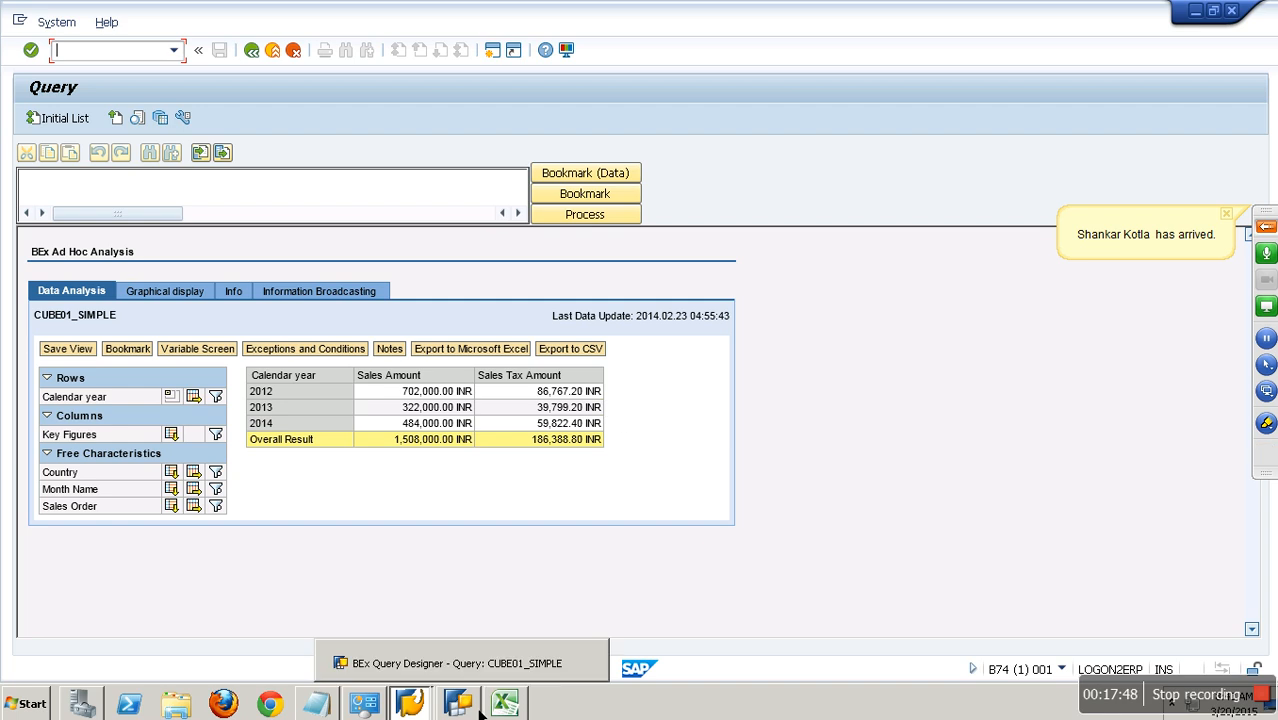
- Return to BEx Query Designer and replace Calendar year in the rows with a new structure
click(458, 703)
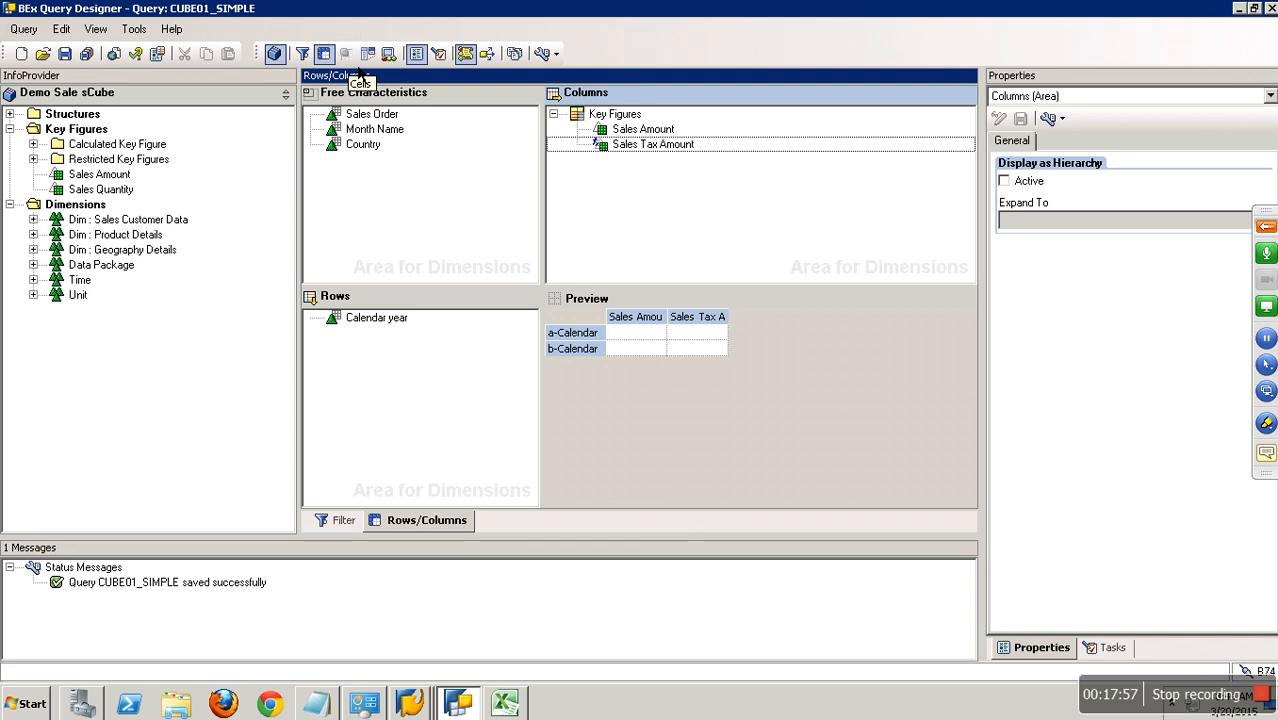
click(379, 323)
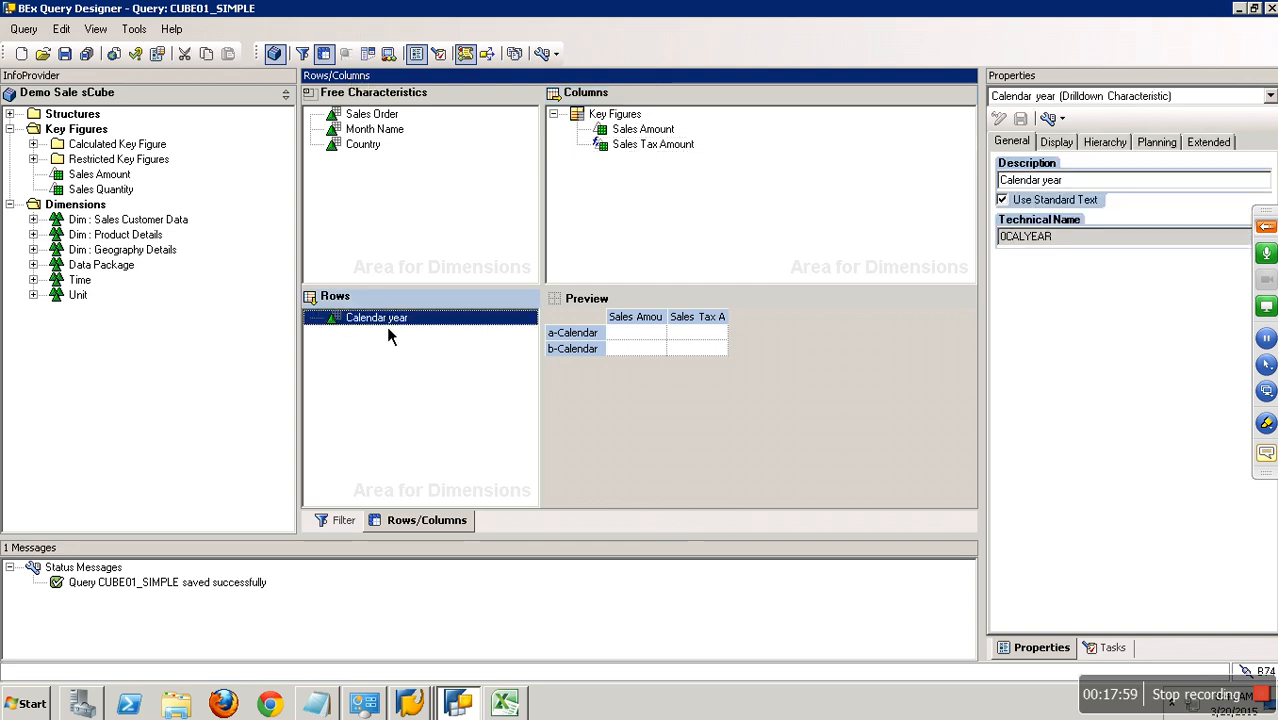
drag(393, 322, 270, 369)
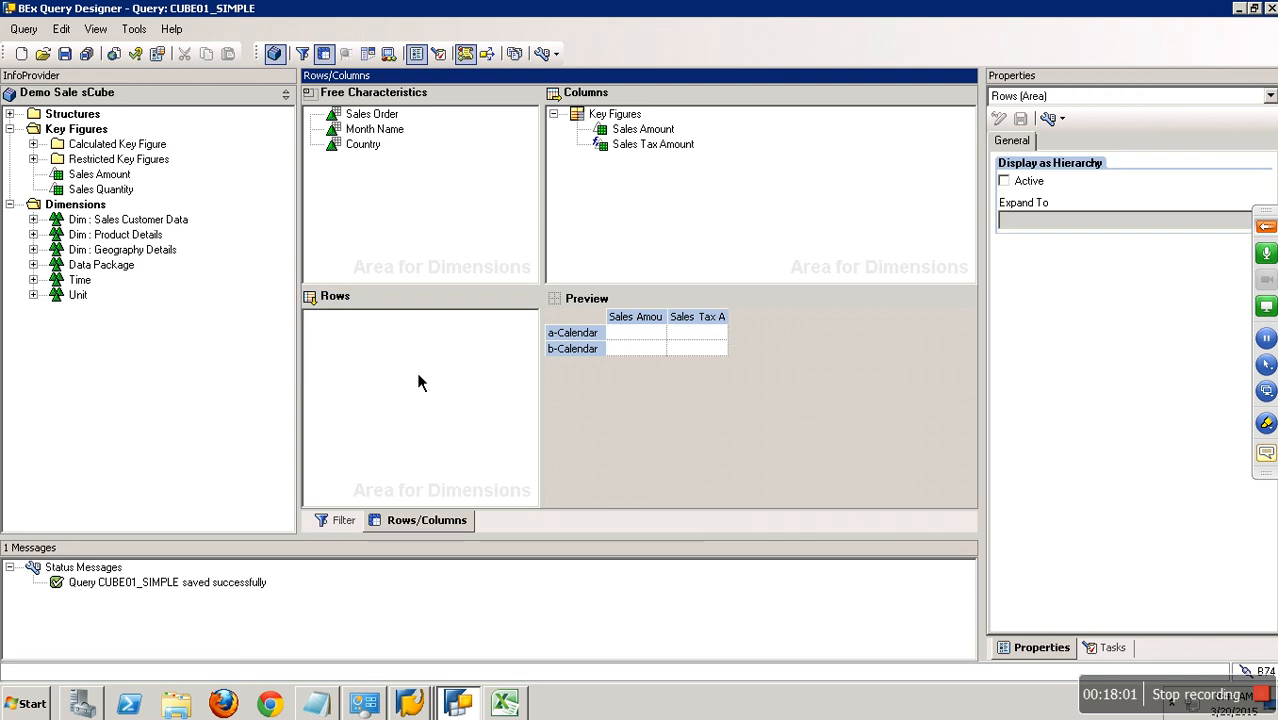
right_click(432, 350)
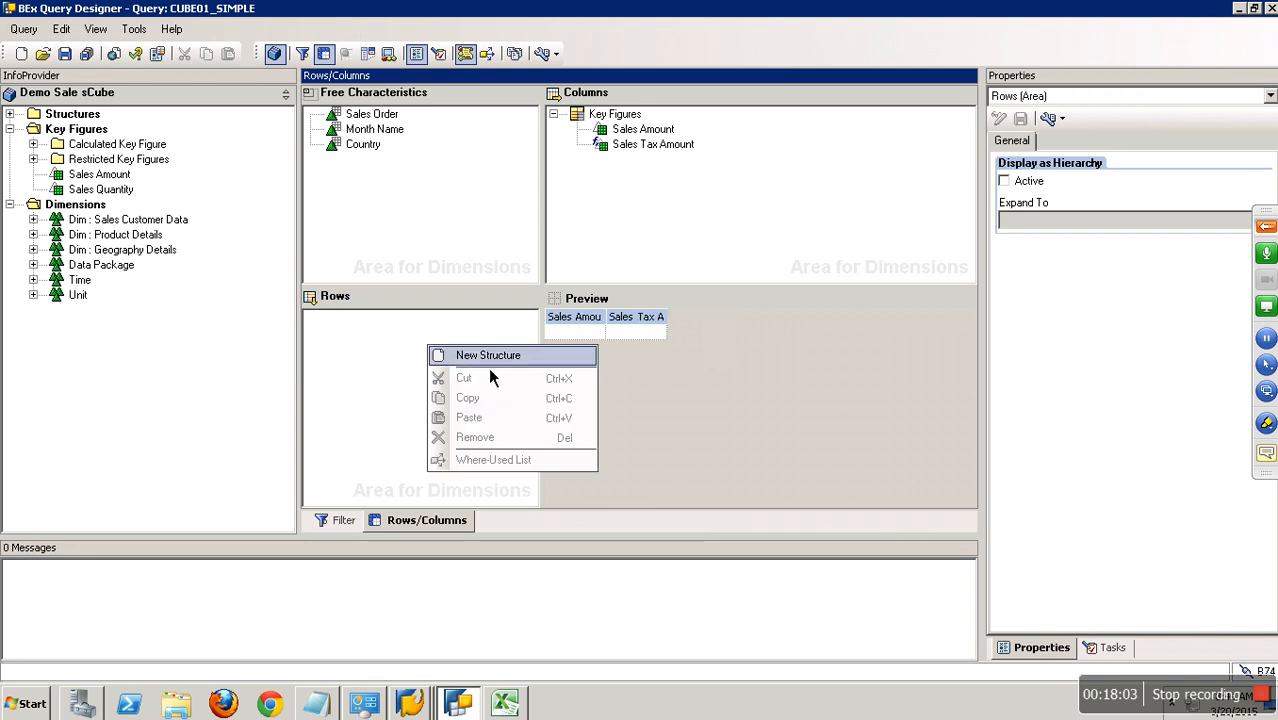
click(489, 362)
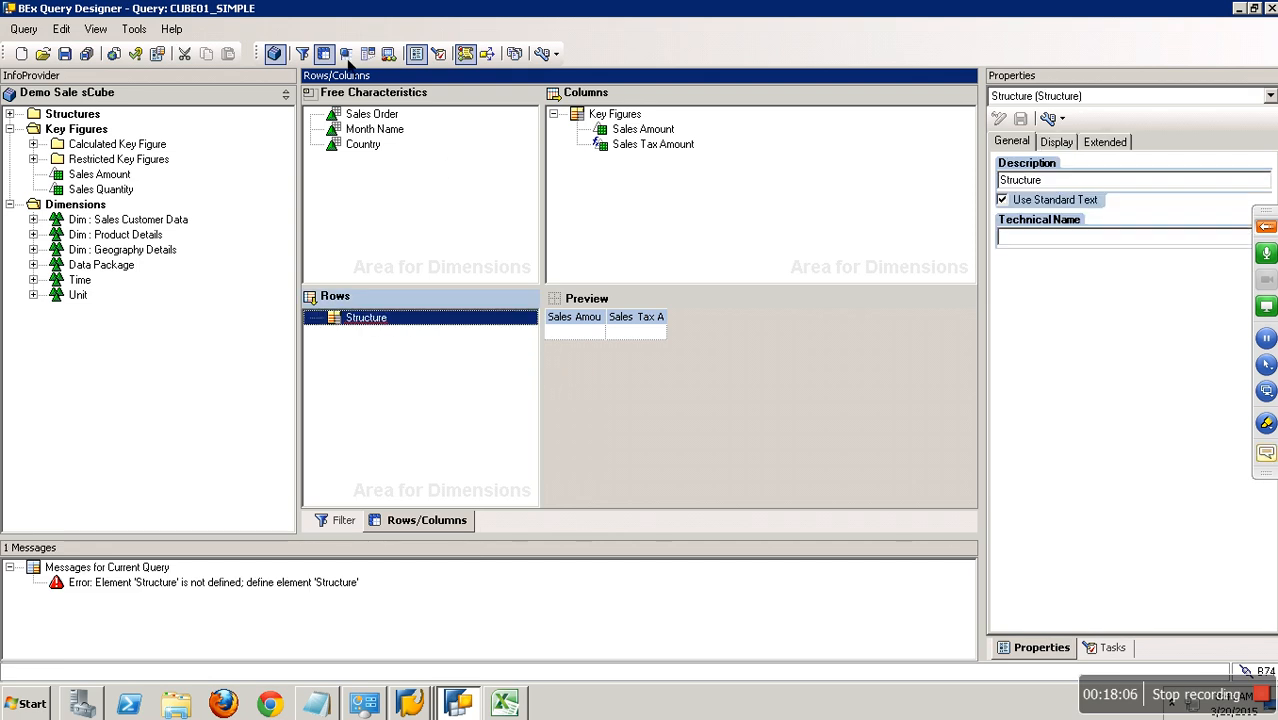
- Remove the Sales Tax Amount formula from the Key Figures structure in the columns
right_click(385, 335)
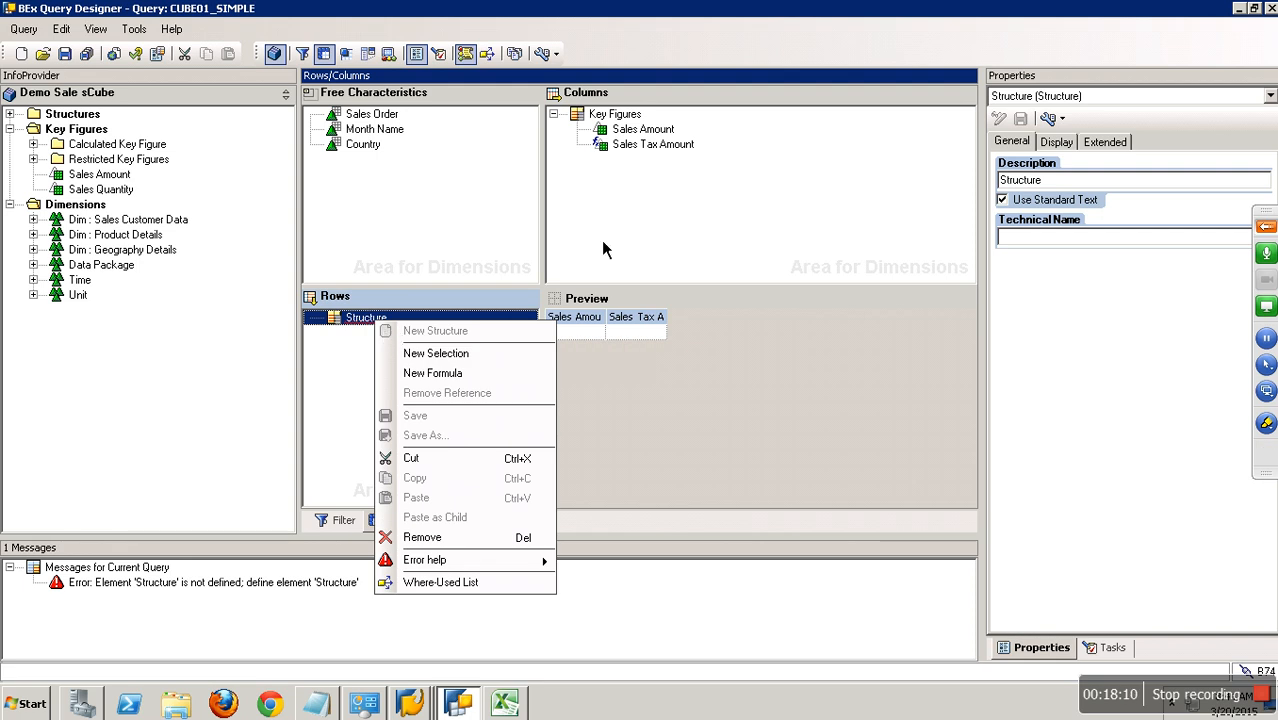
click(650, 171)
click(653, 146)
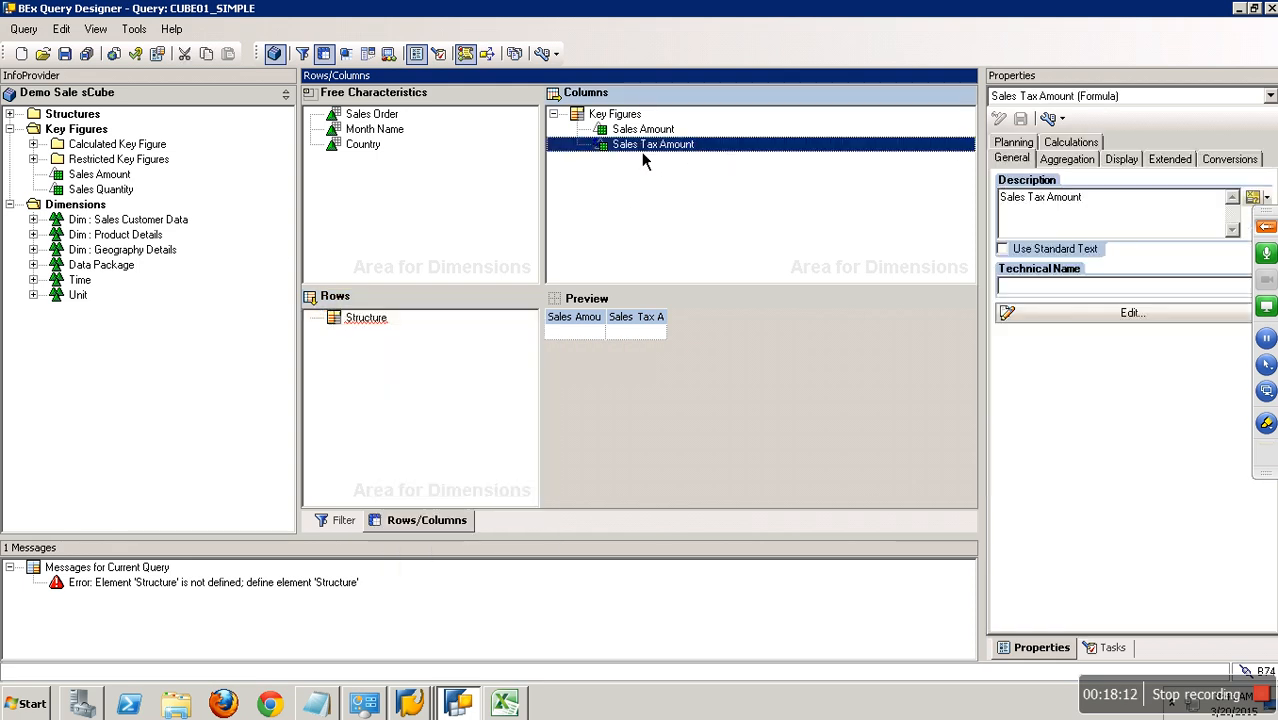
key(Delete)
- Add a new selection to the row structure and open it for editing
click(365, 325)
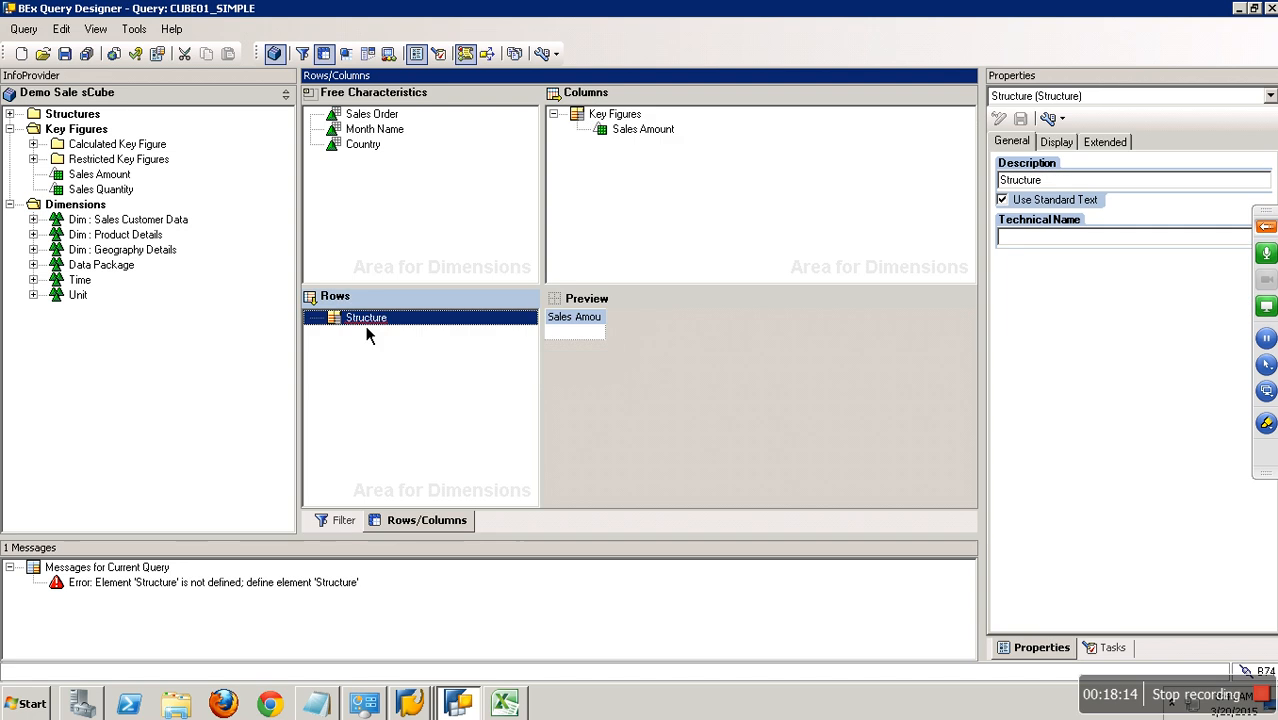
right_click(366, 331)
click(442, 350)
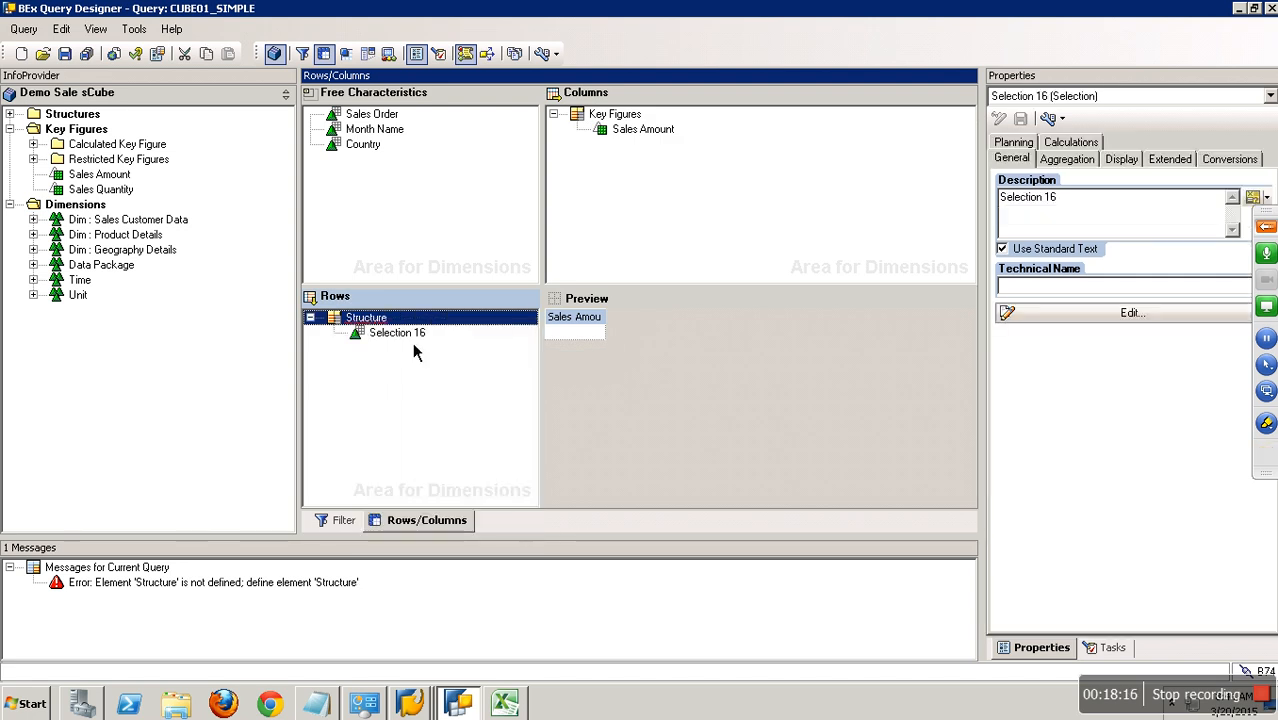
right_click(420, 341)
click(452, 365)
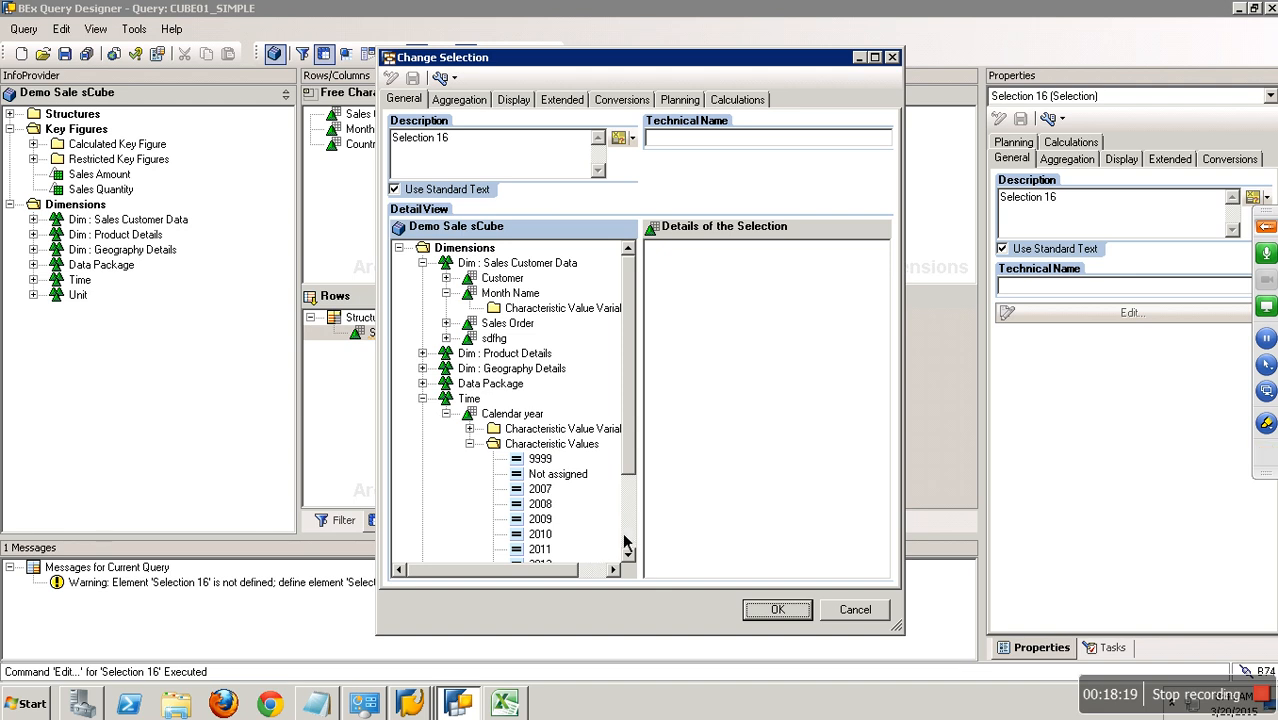
- Restrict the new selection to Calendar year 2012, check the years in the SAP query result, and accept the selection
click(628, 540)
drag(550, 461, 813, 421)
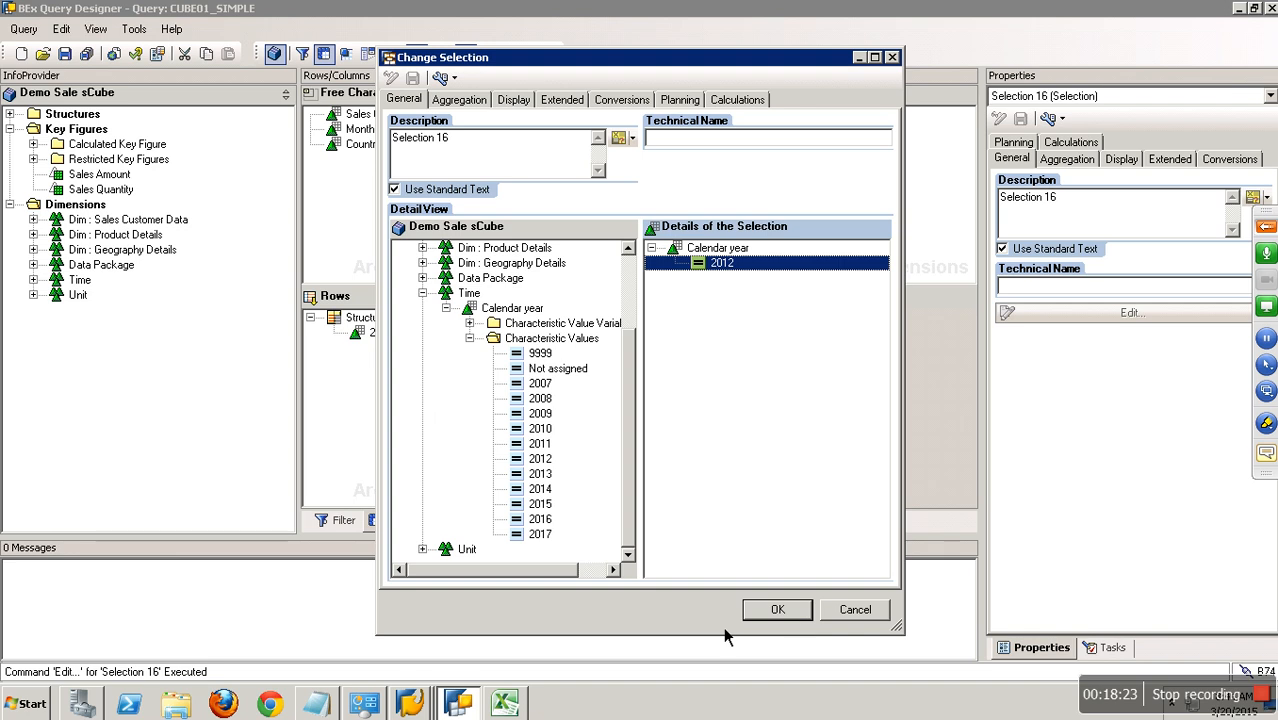
click(409, 704)
click(432, 676)
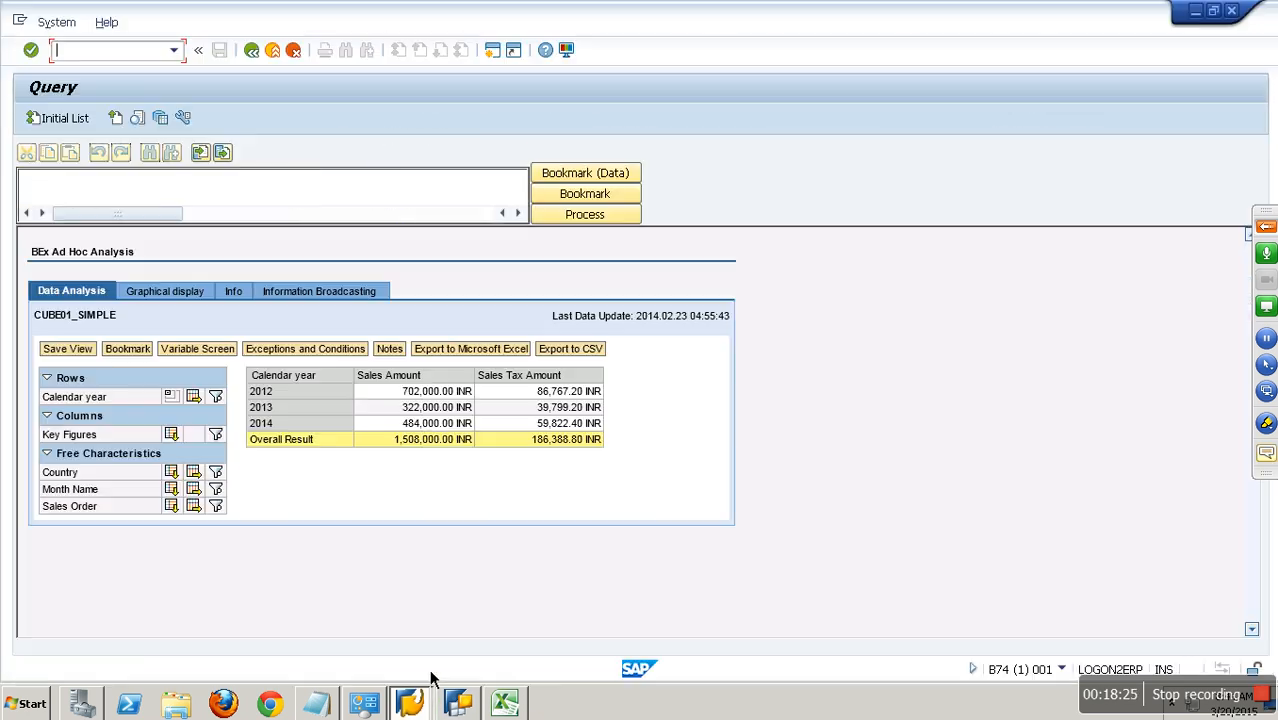
key(alt+Tab)
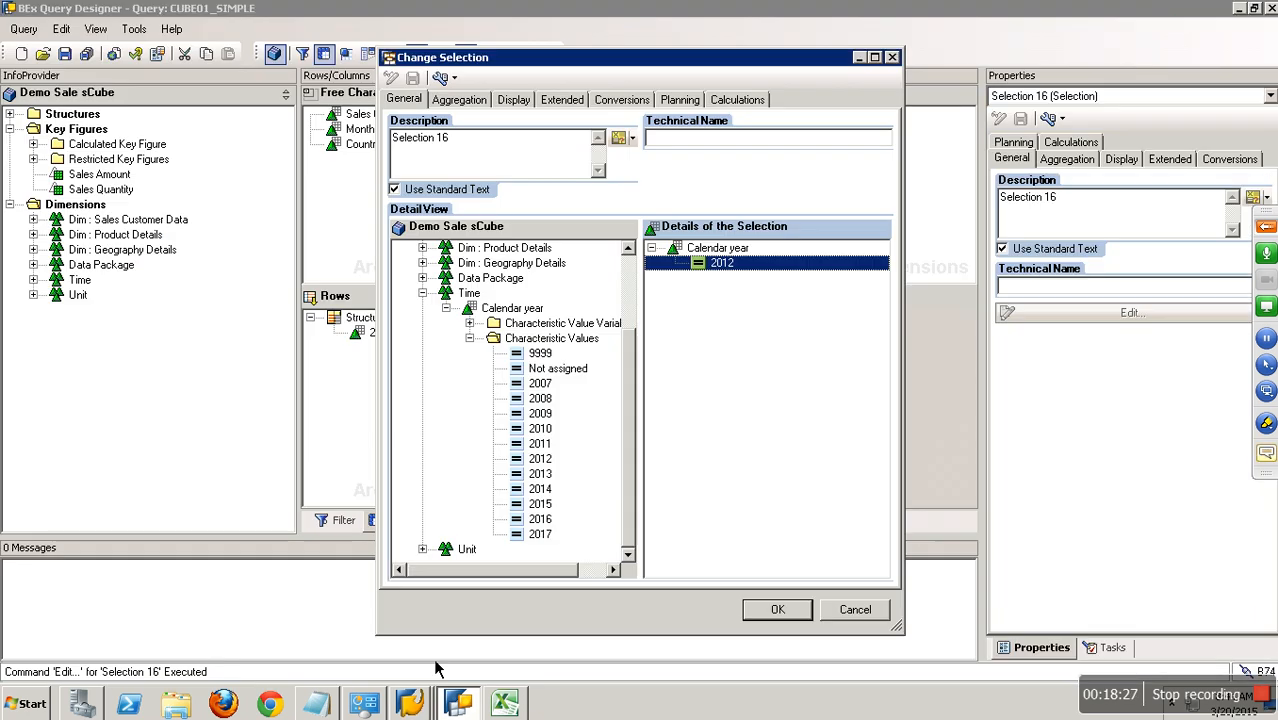
click(778, 609)
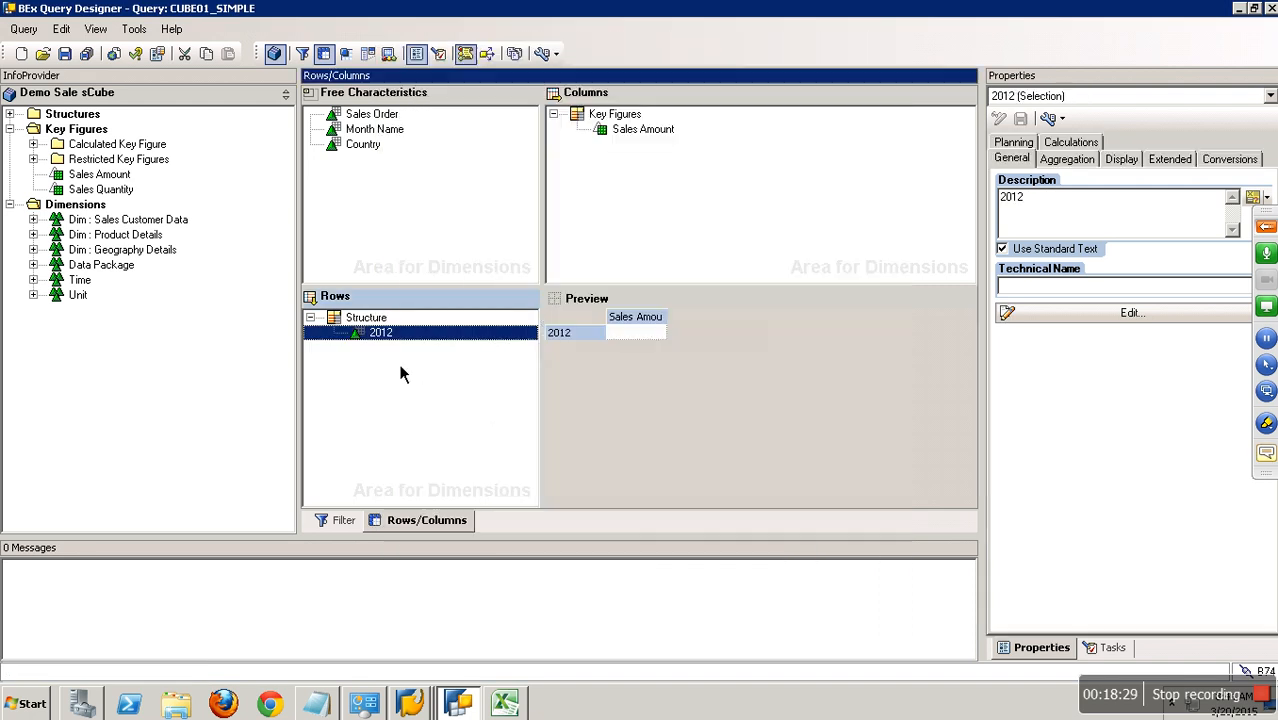
- Add a second selection to the row structure and restrict it to Calendar year 2013
right_click(380, 331)
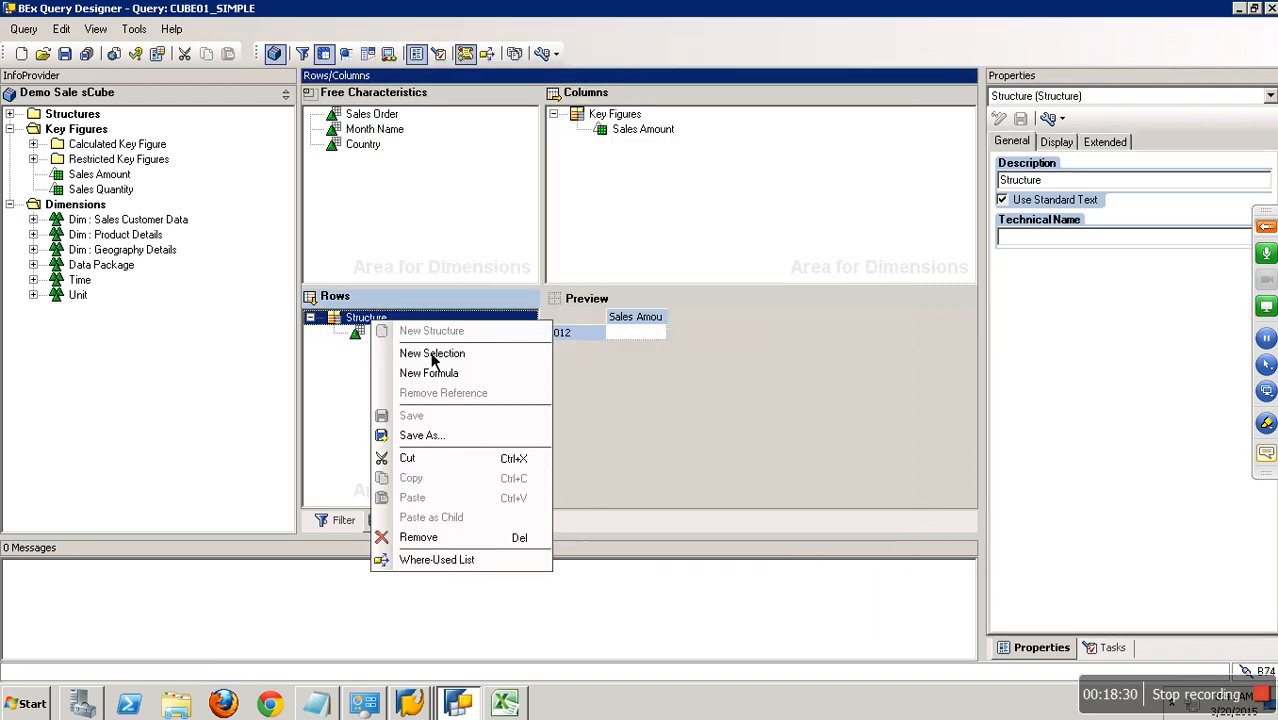
click(434, 356)
right_click(425, 322)
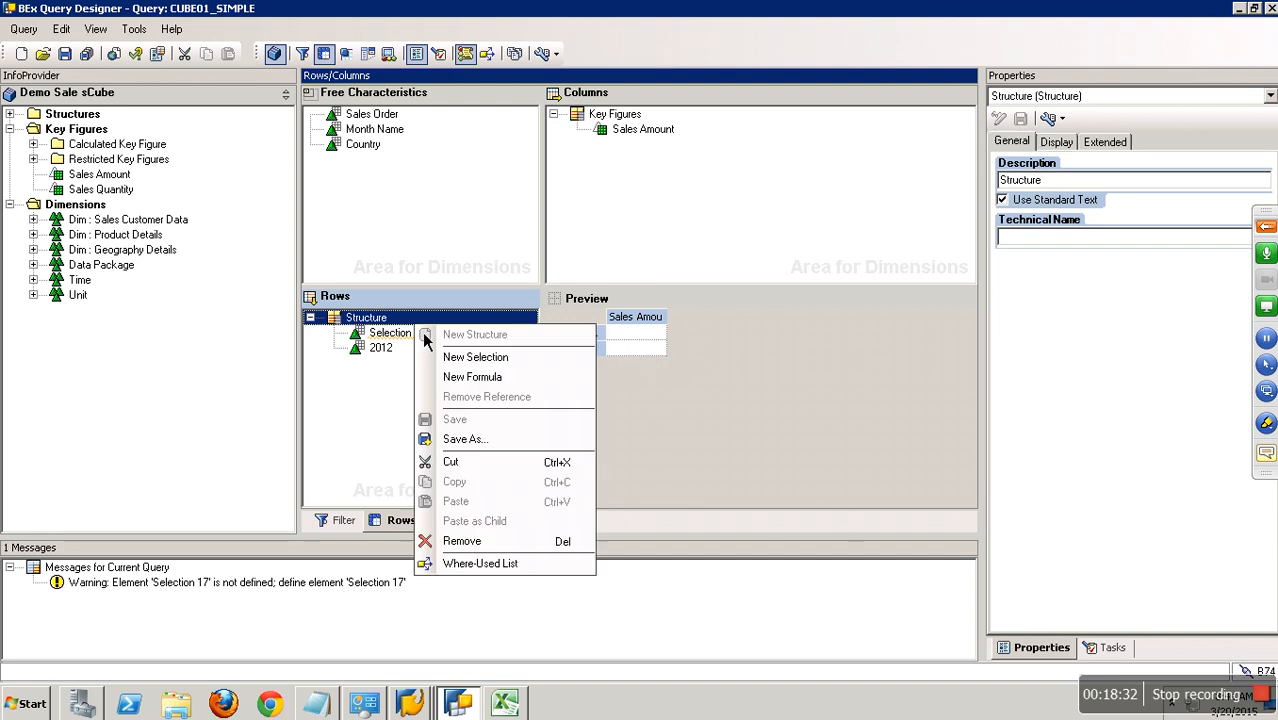
click(393, 334)
right_click(393, 334)
click(425, 342)
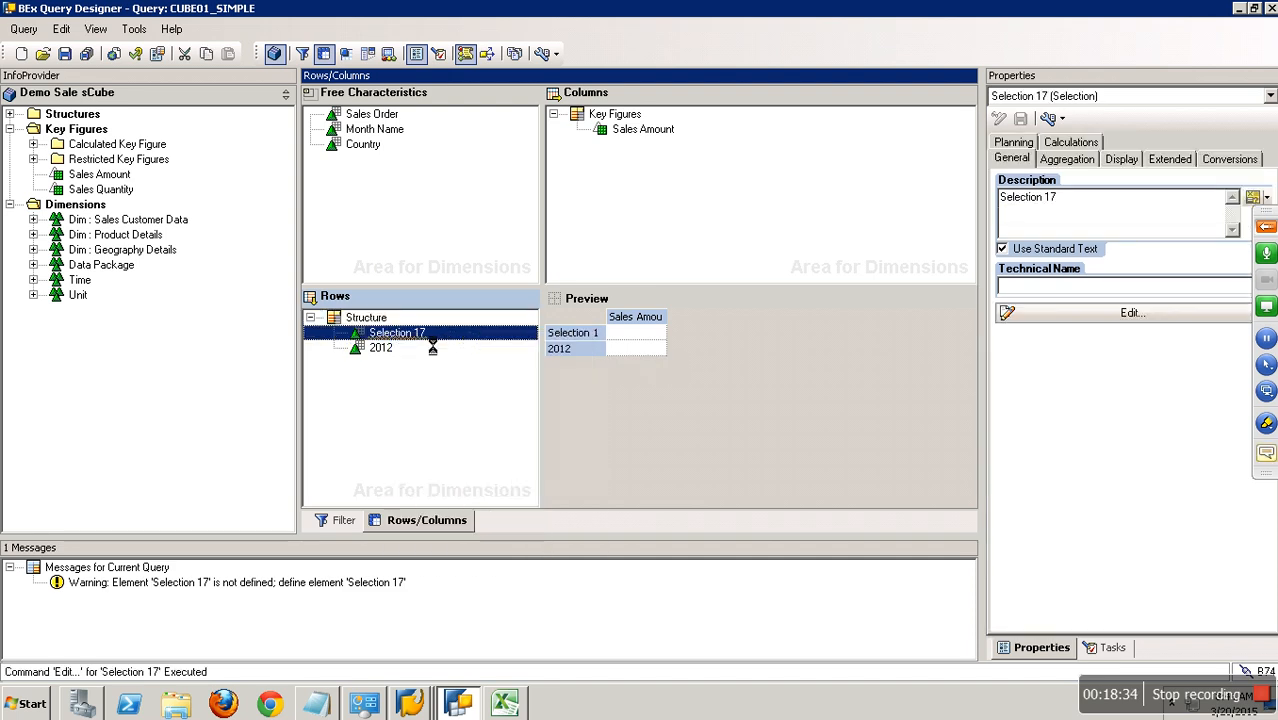
click(627, 541)
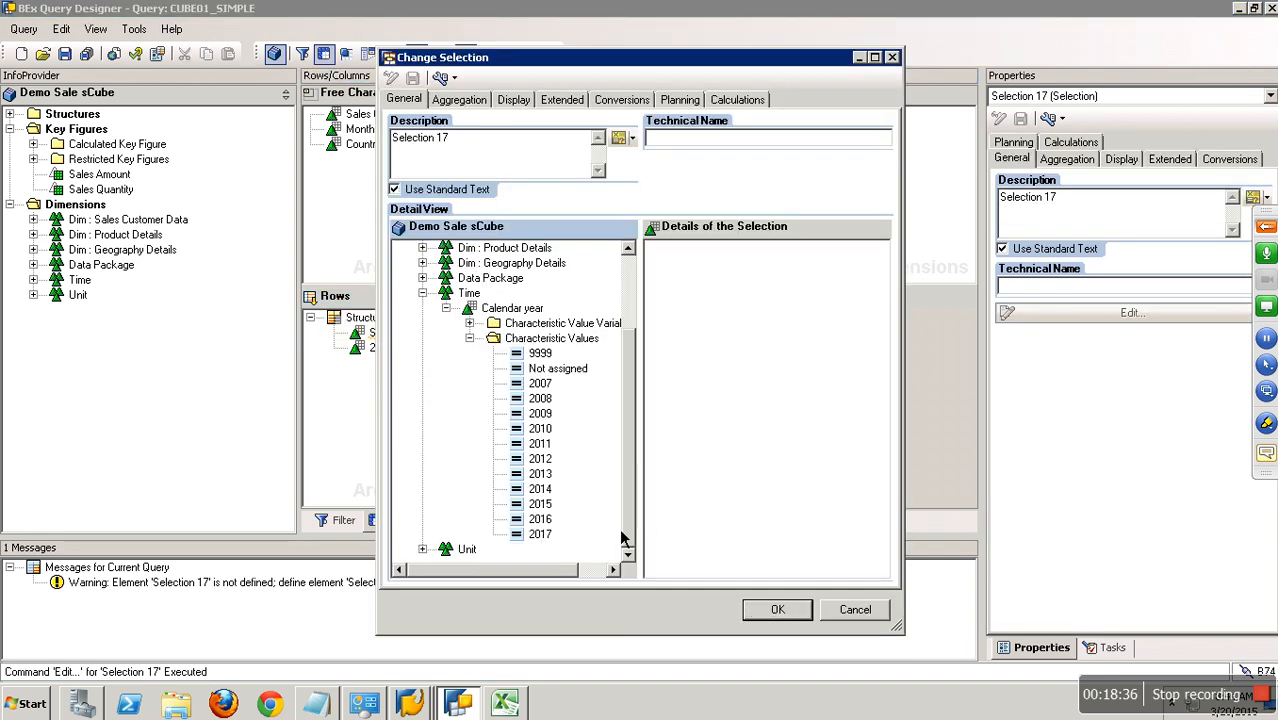
drag(545, 476, 700, 440)
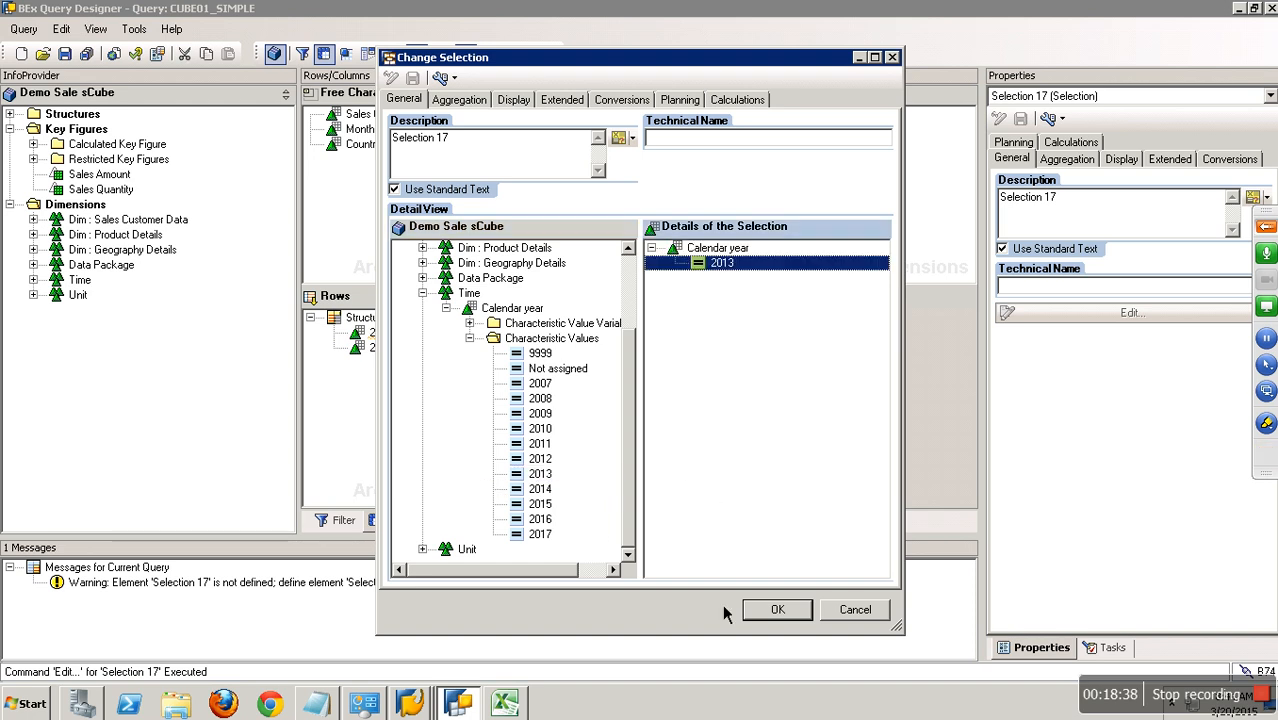
click(768, 610)
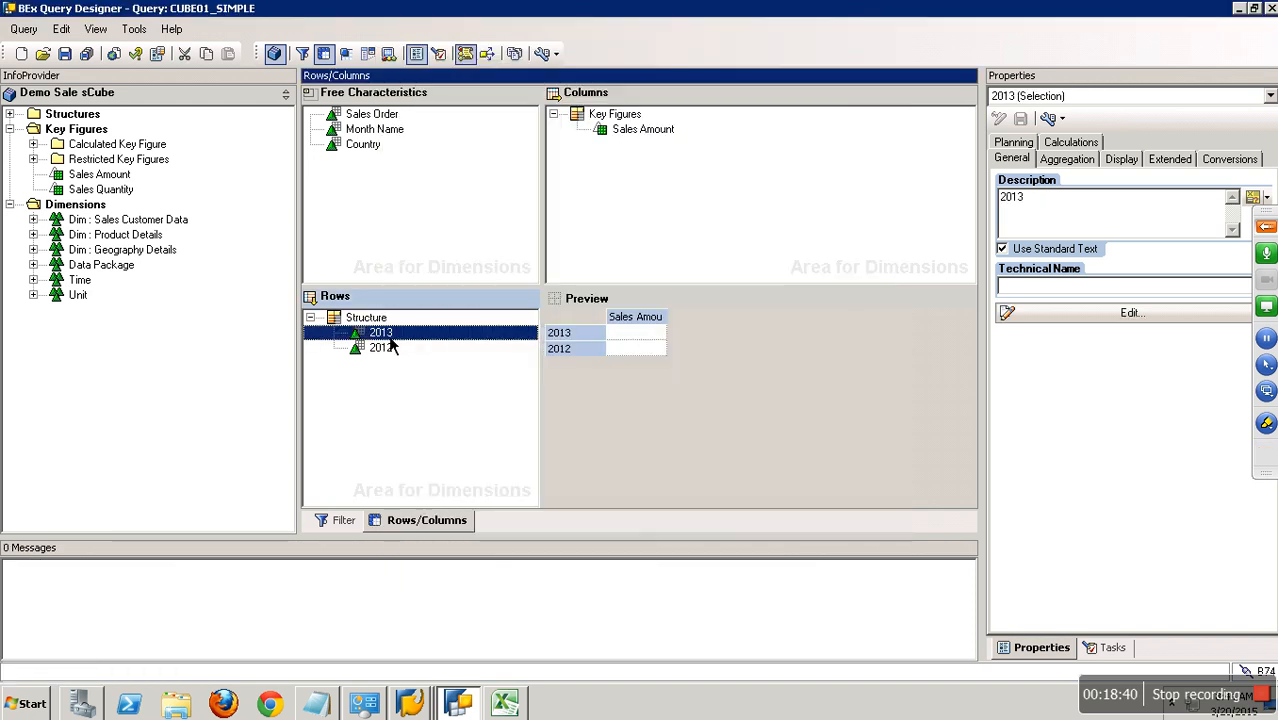
- Add a third selection to the row structure and restrict it to Calendar year 2014
right_click(384, 319)
click(440, 349)
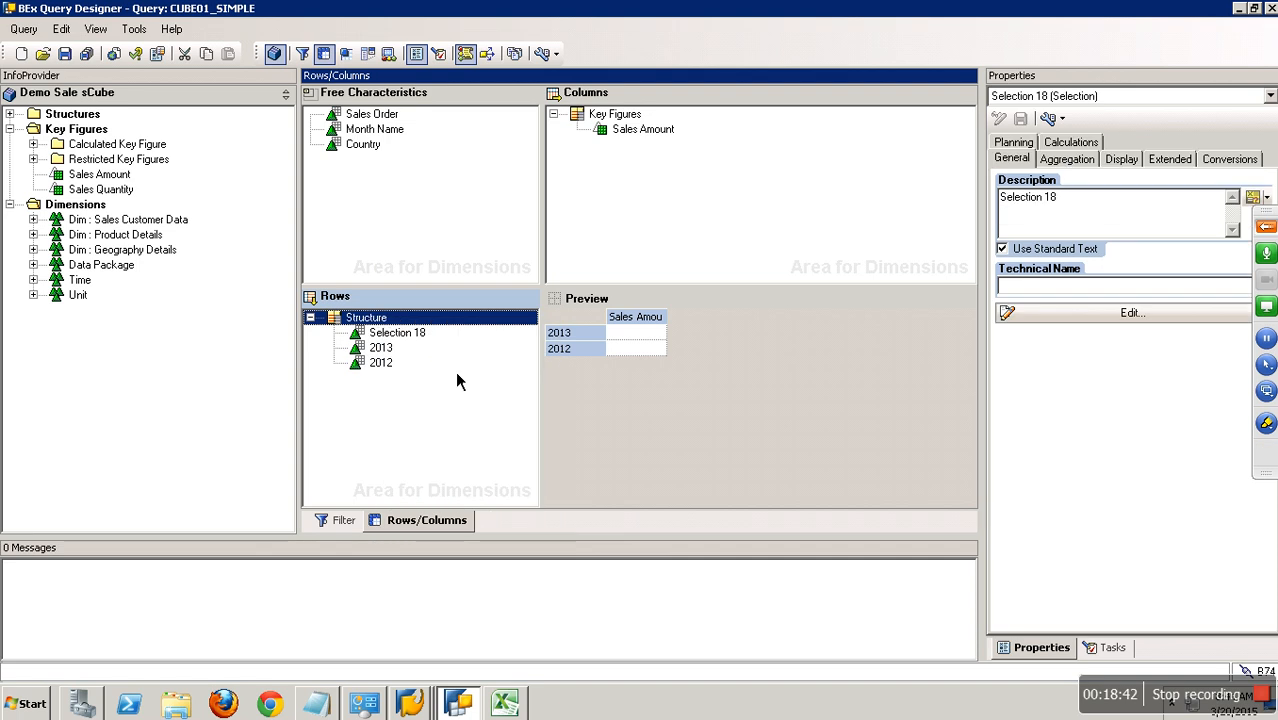
right_click(422, 334)
click(462, 343)
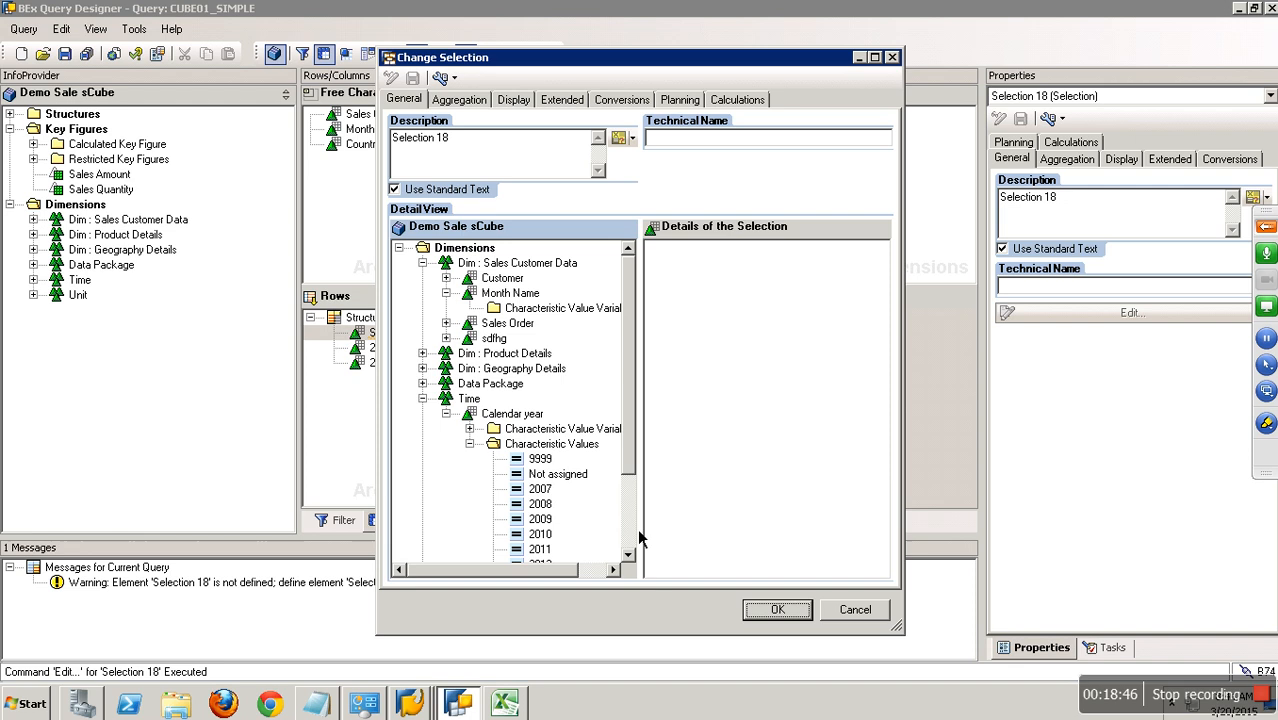
scroll(602, 536, down, 3)
drag(557, 496, 780, 452)
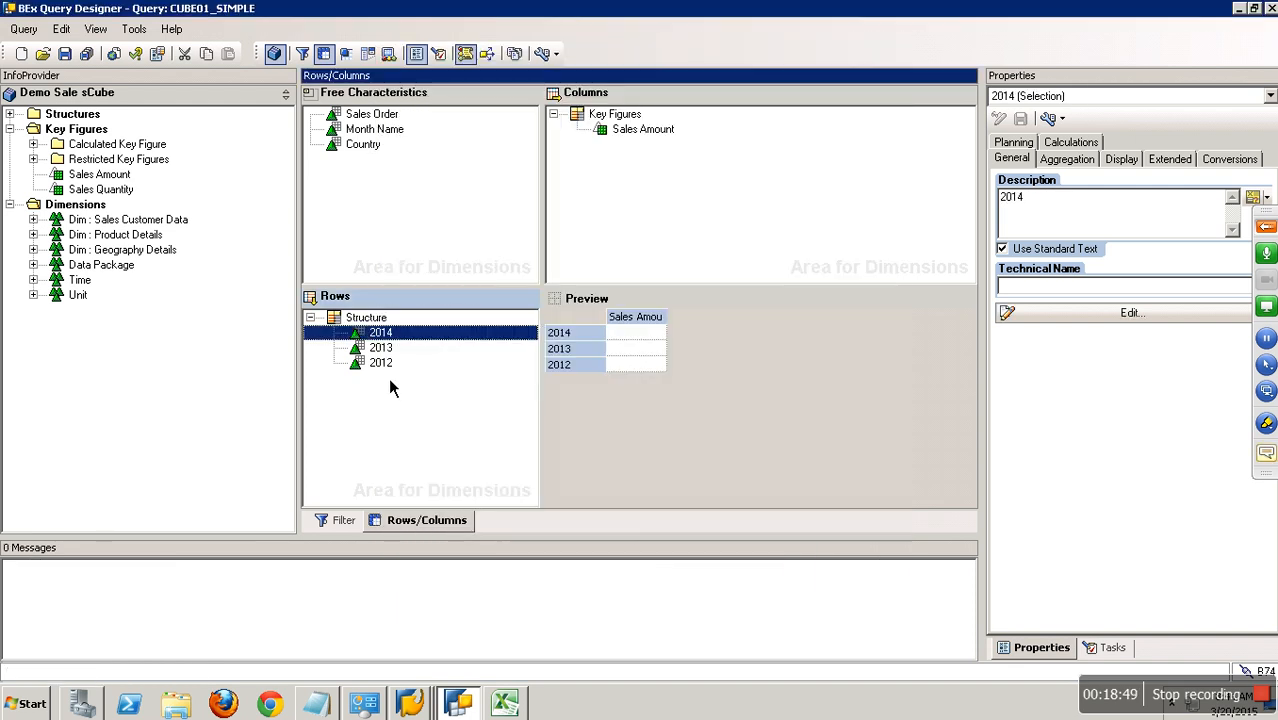
- Reorder the selections in the row structure as 2012, 2013, 2014
drag(396, 347, 383, 322)
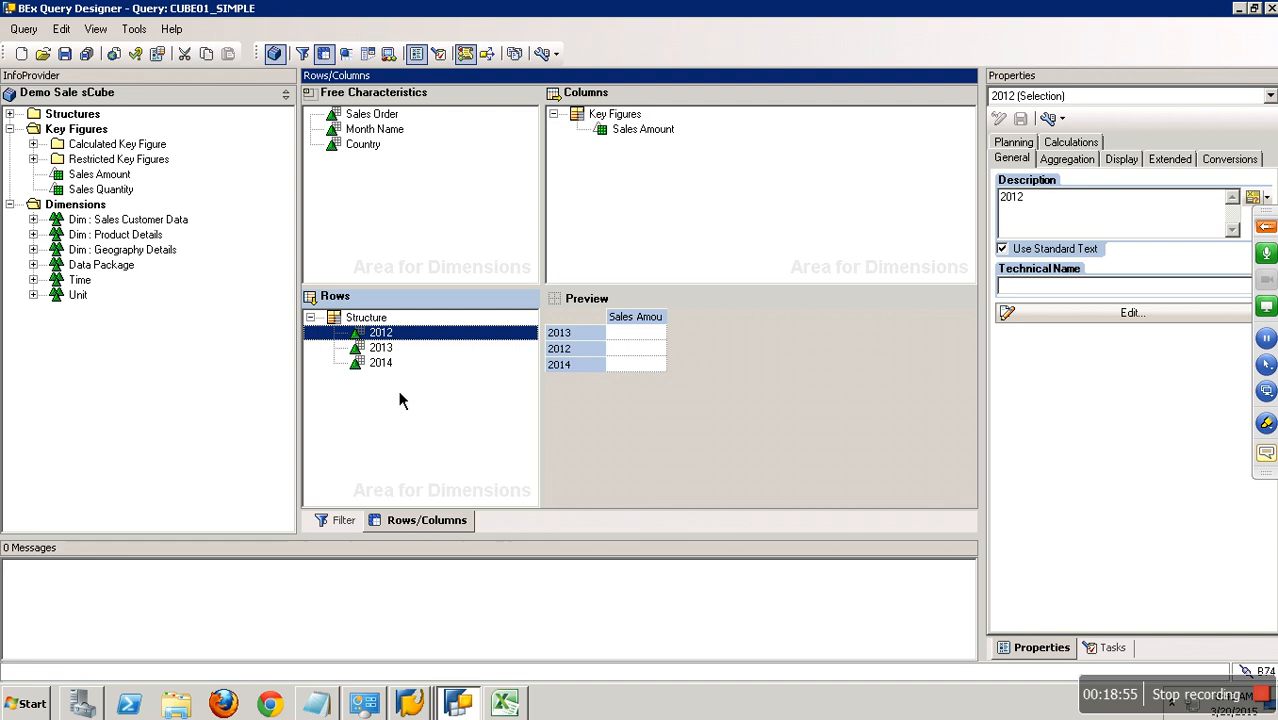
click(408, 413)
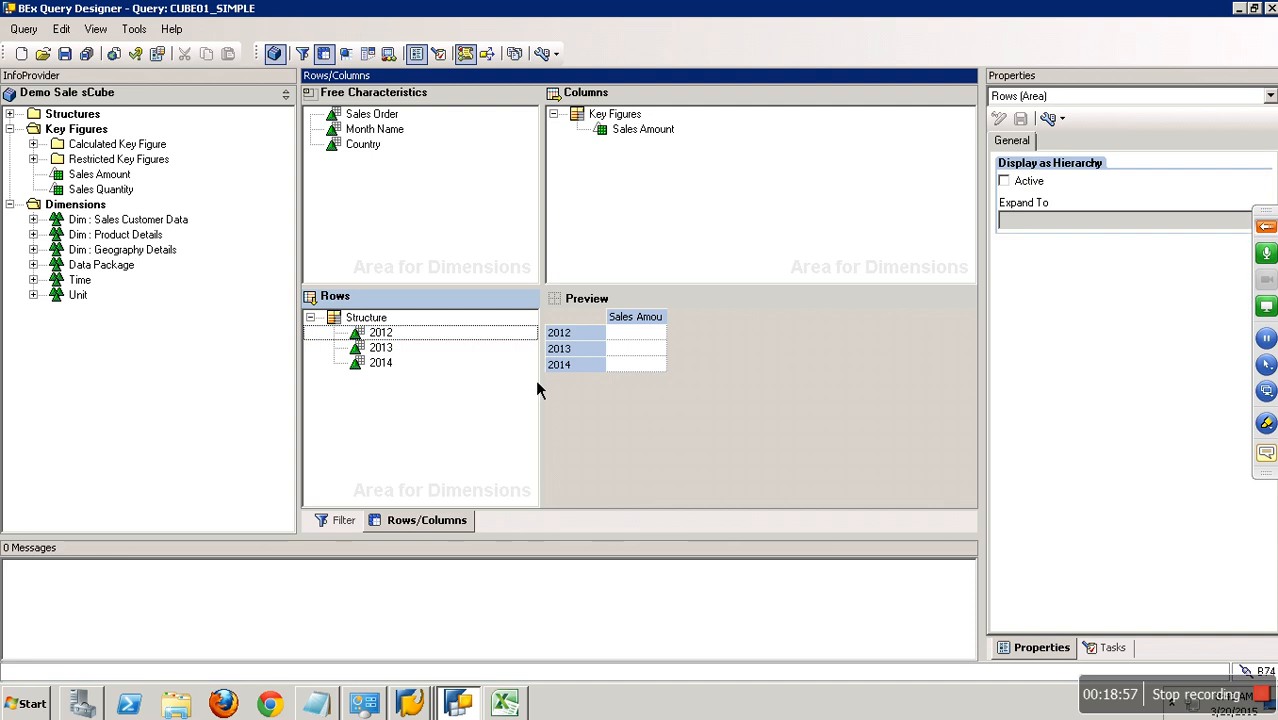
- Open the query's cell definition view and select the 2012 row
click(347, 55)
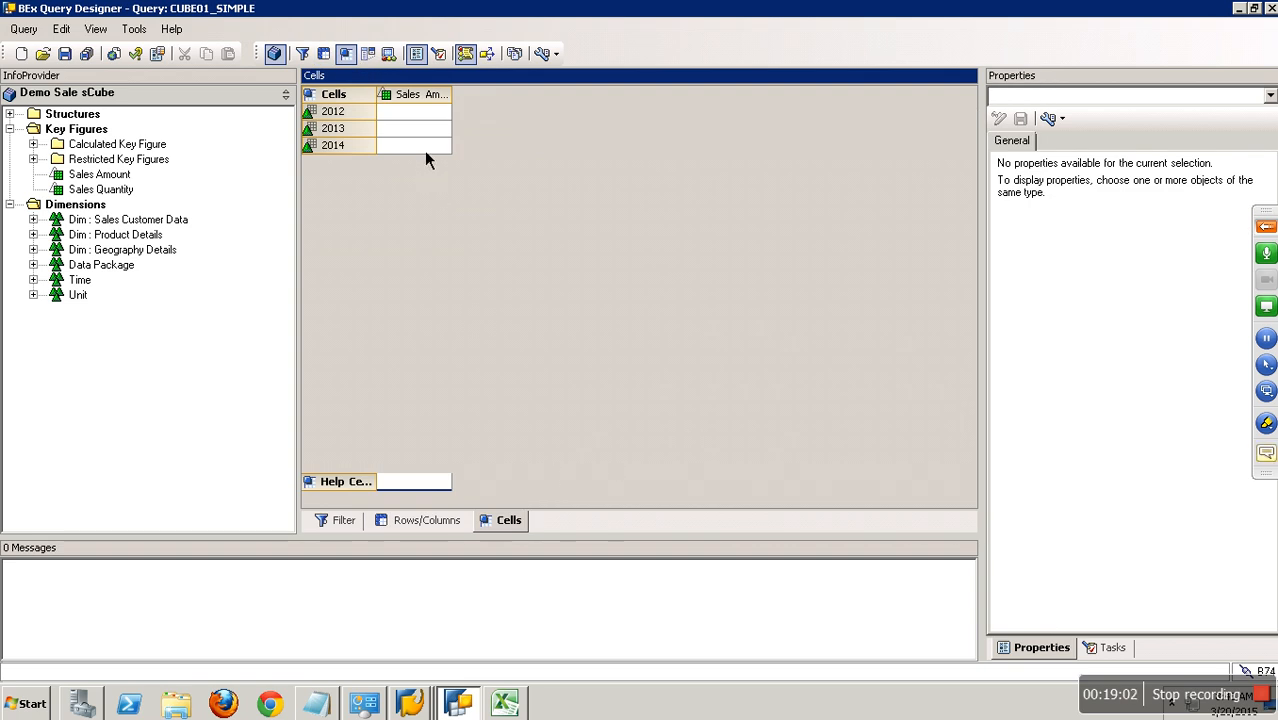
click(333, 112)
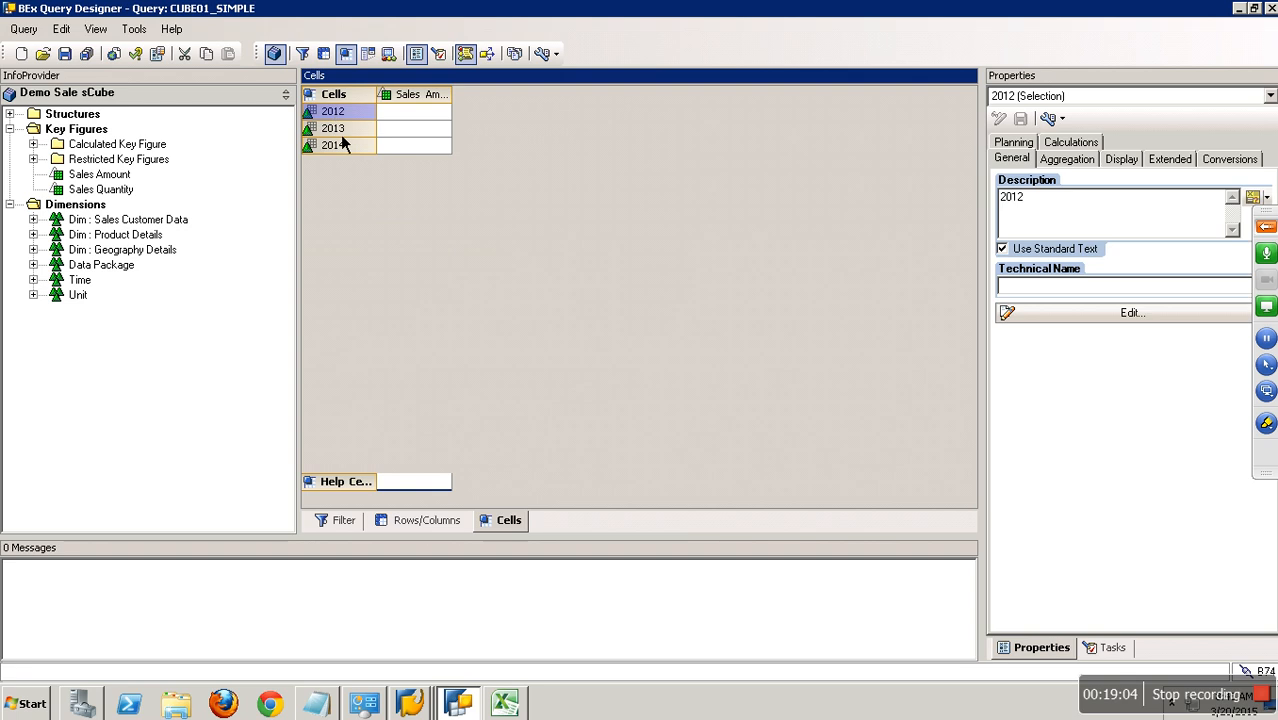
click(337, 129)
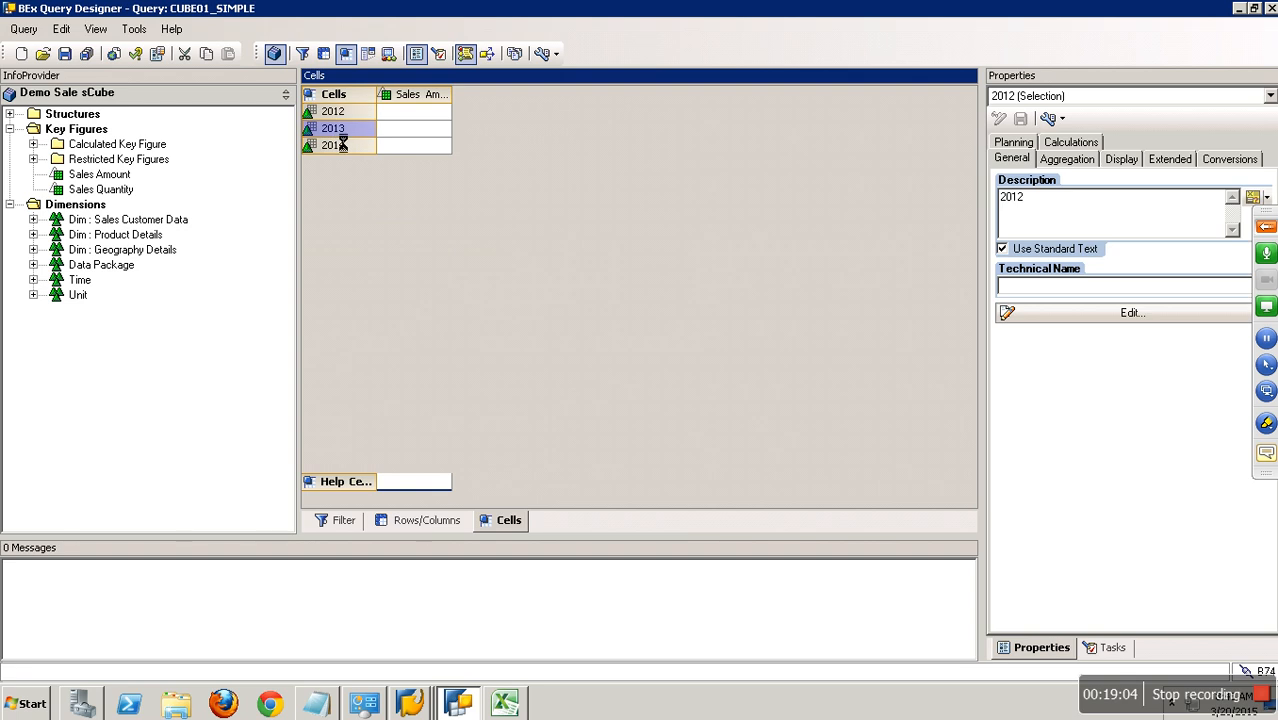
click(445, 96)
click(437, 118)
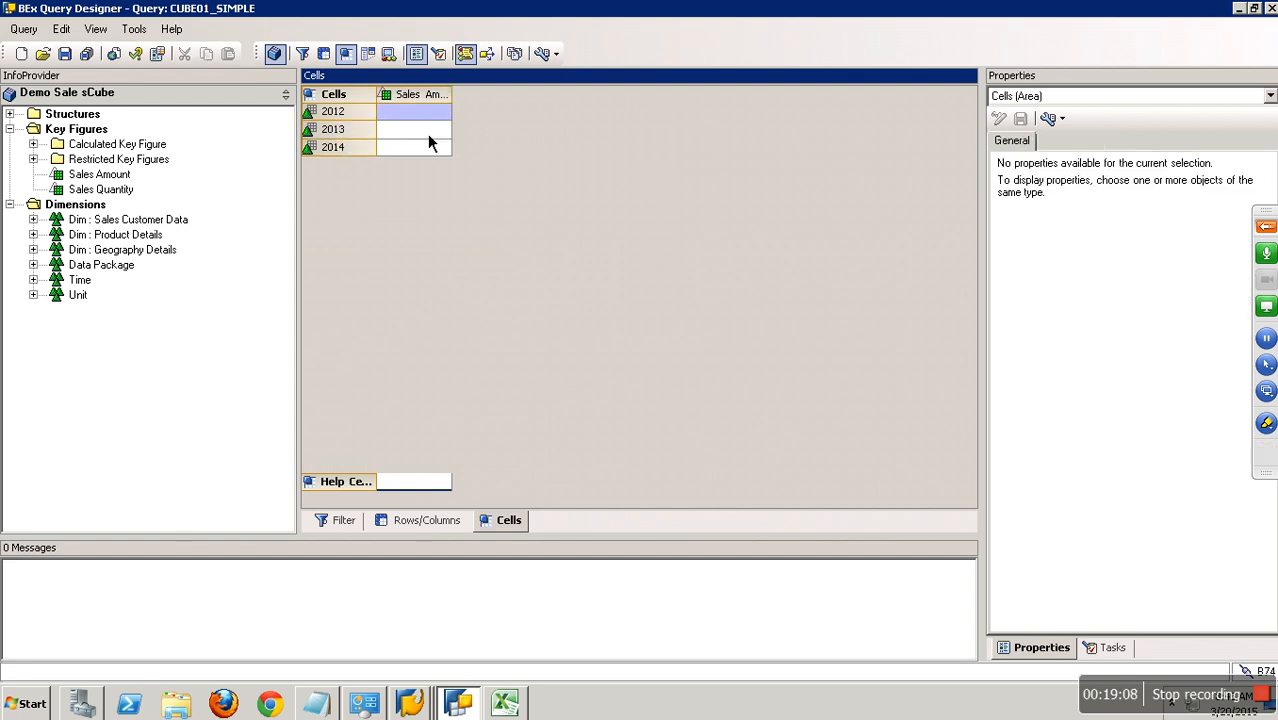
click(434, 148)
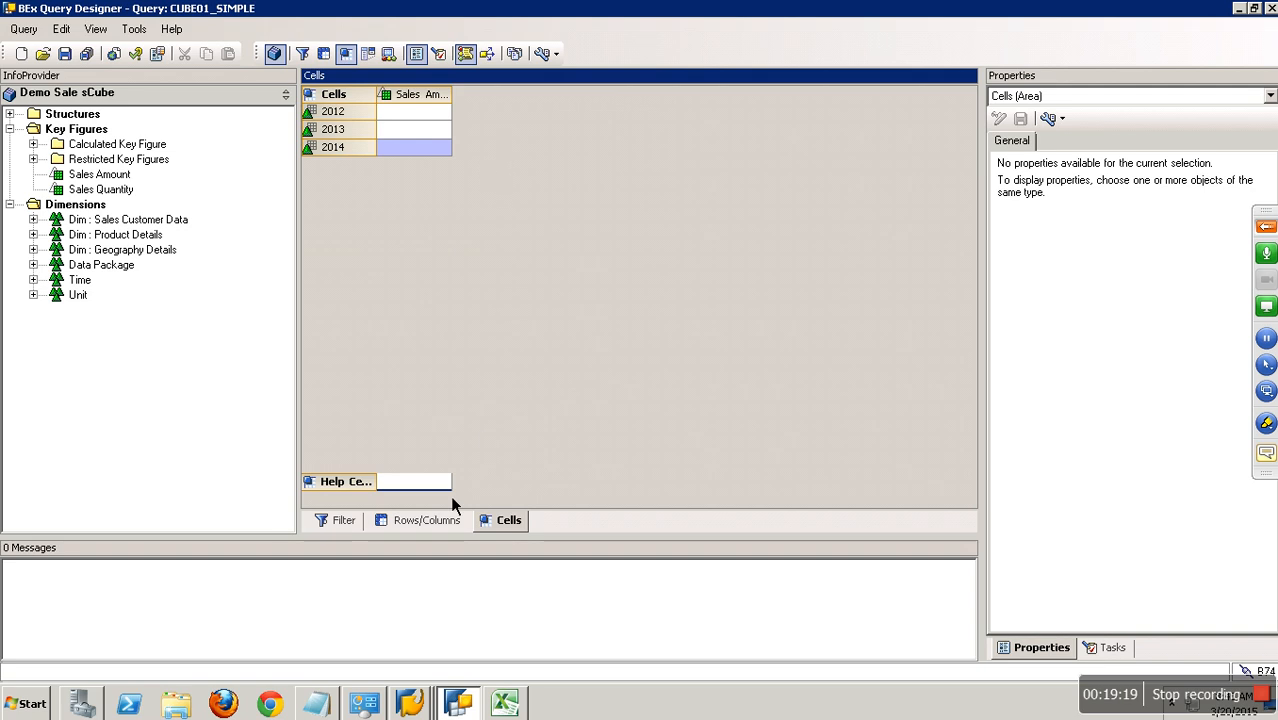
- Add a formula to the Key Figures structure with the constant 0 and describe it as Sales Tax Amount
click(422, 528)
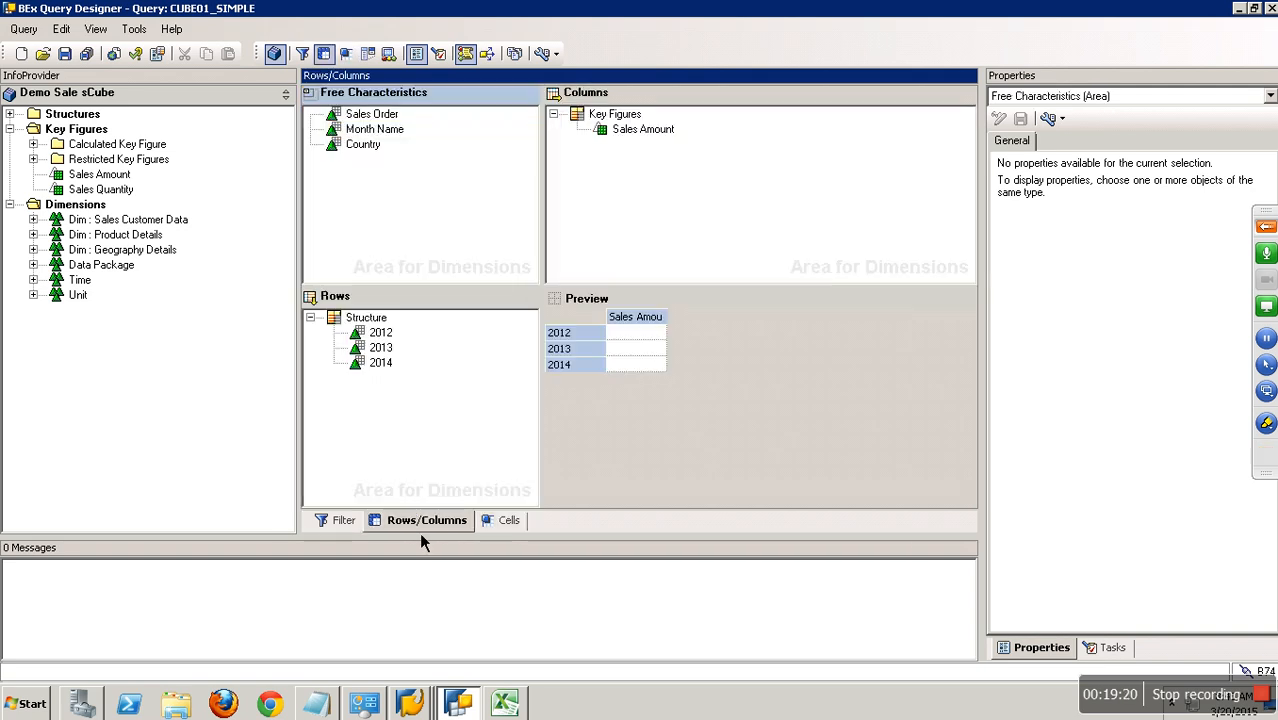
right_click(635, 116)
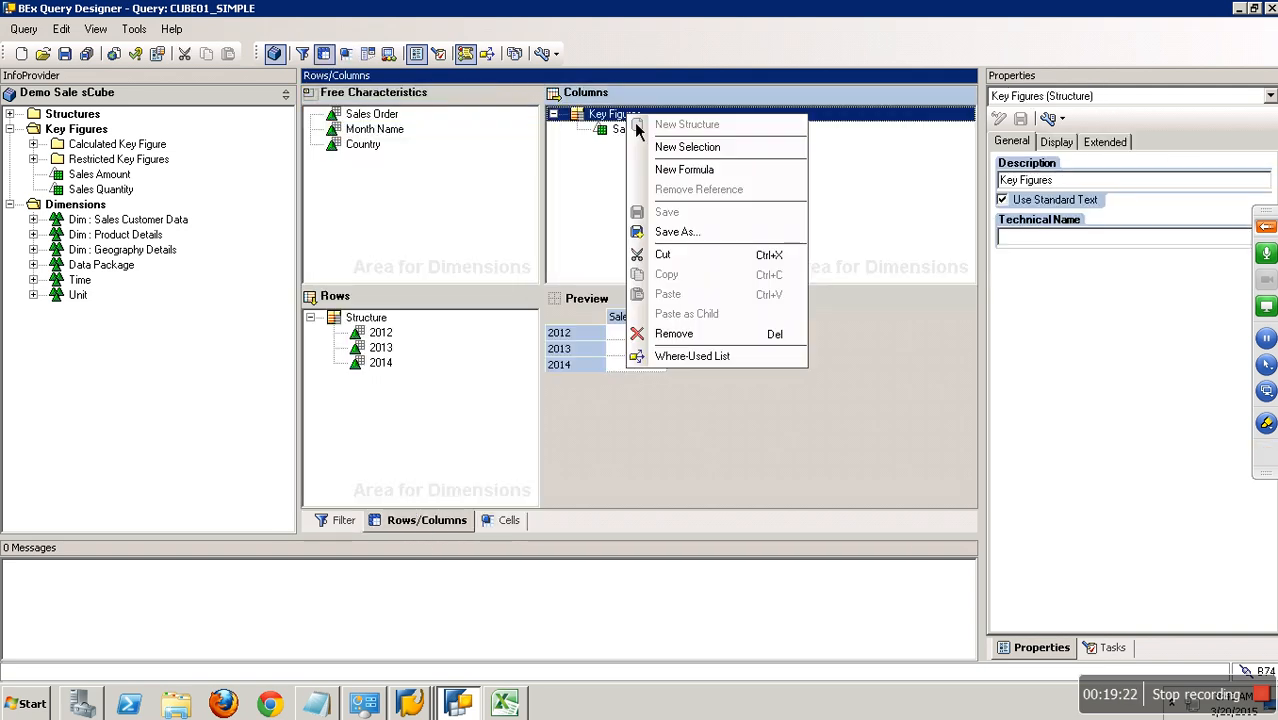
click(709, 173)
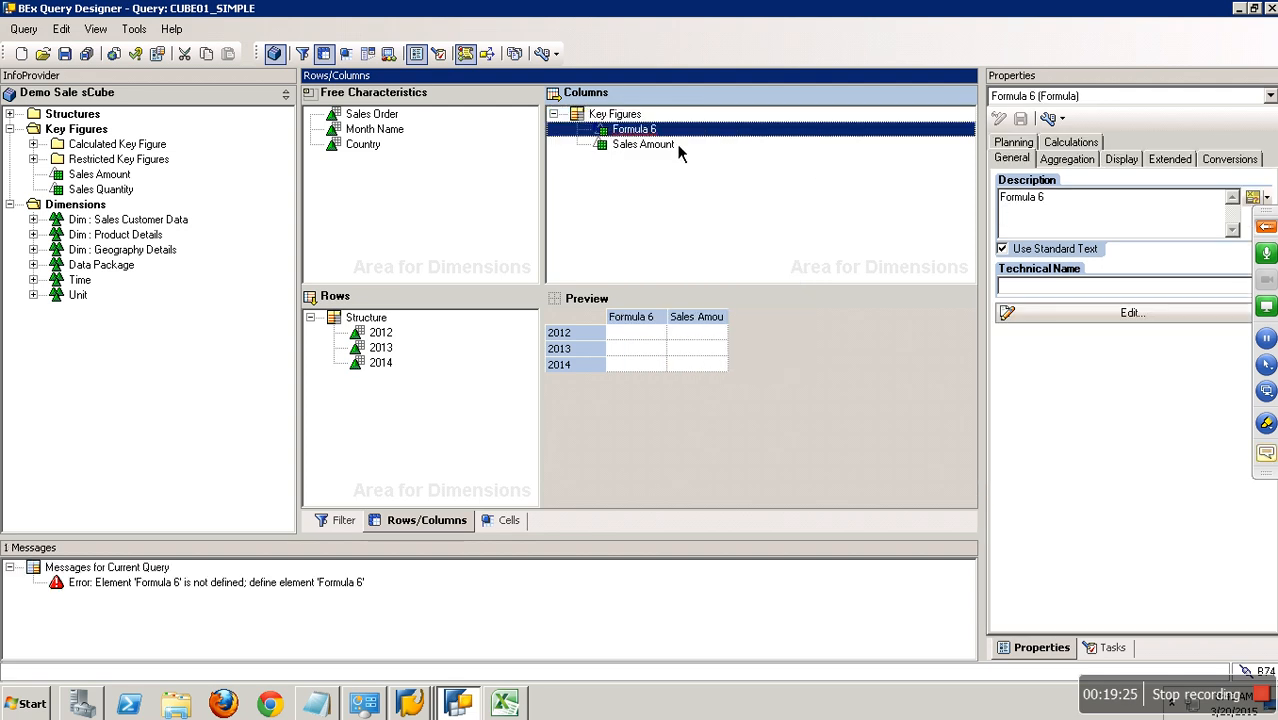
right_click(662, 130)
click(700, 141)
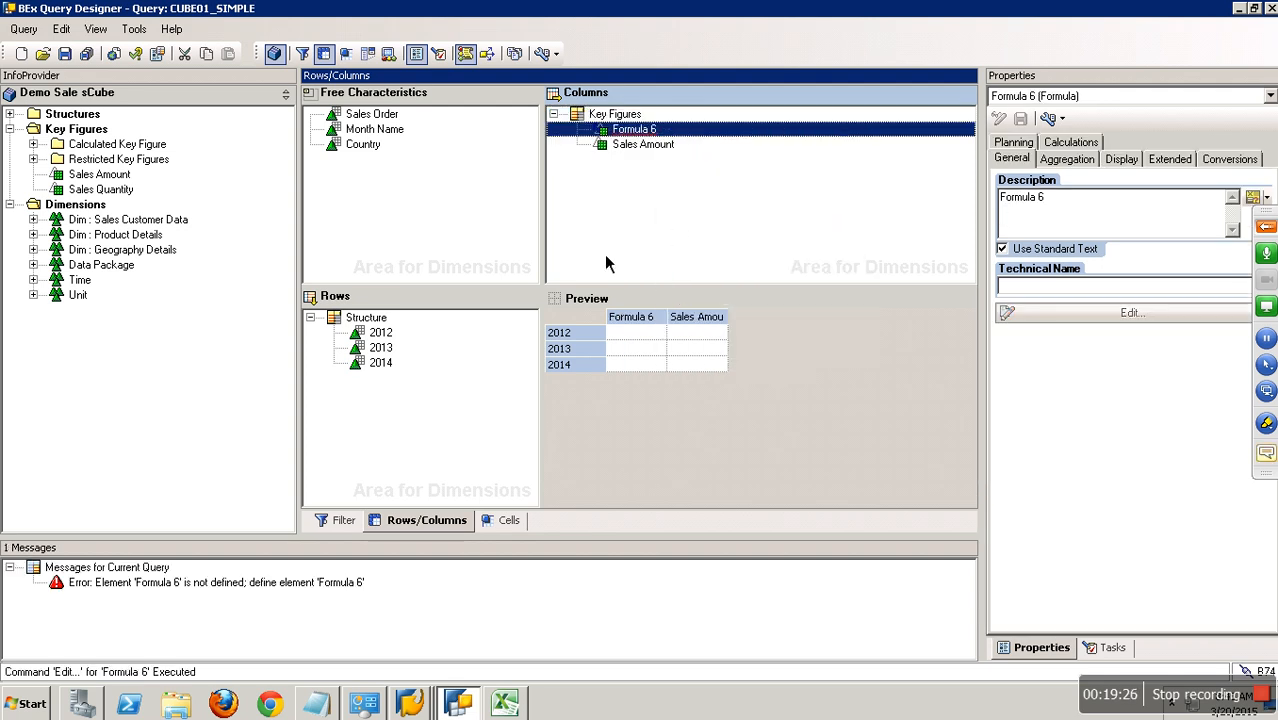
click(837, 312)
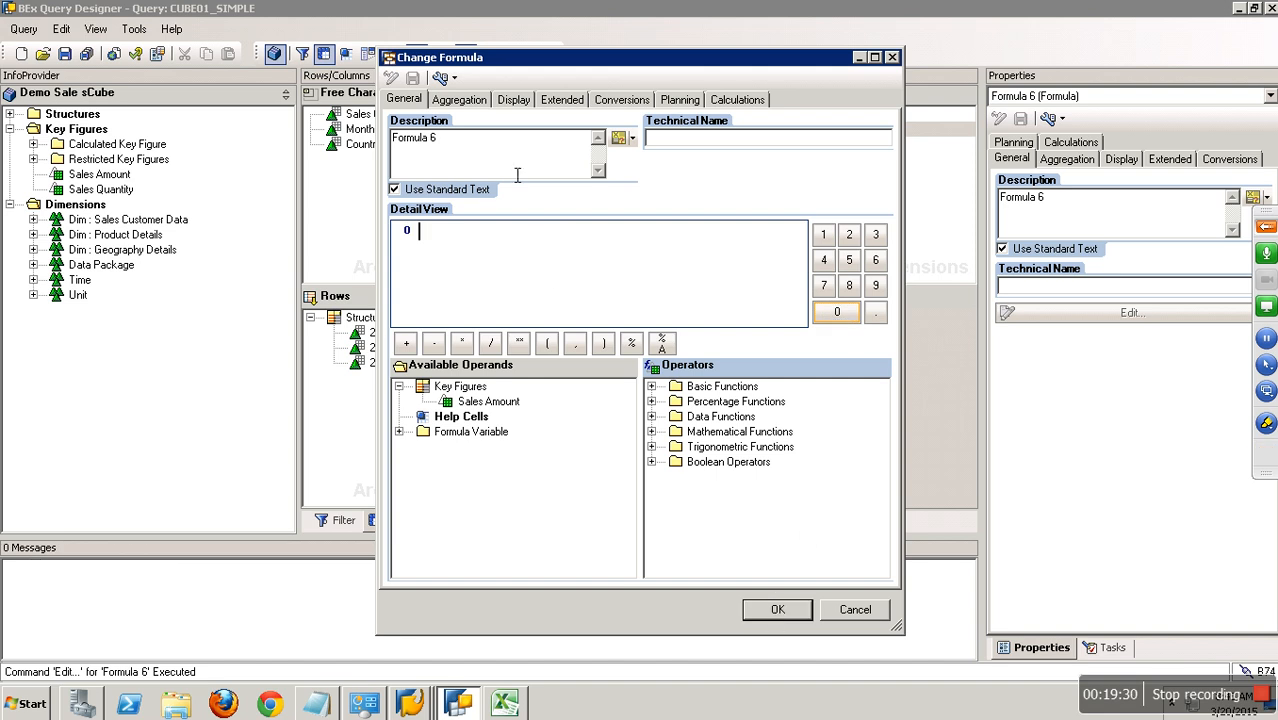
drag(494, 148, 342, 134)
text(Sales Tax Amount)
click(775, 609)
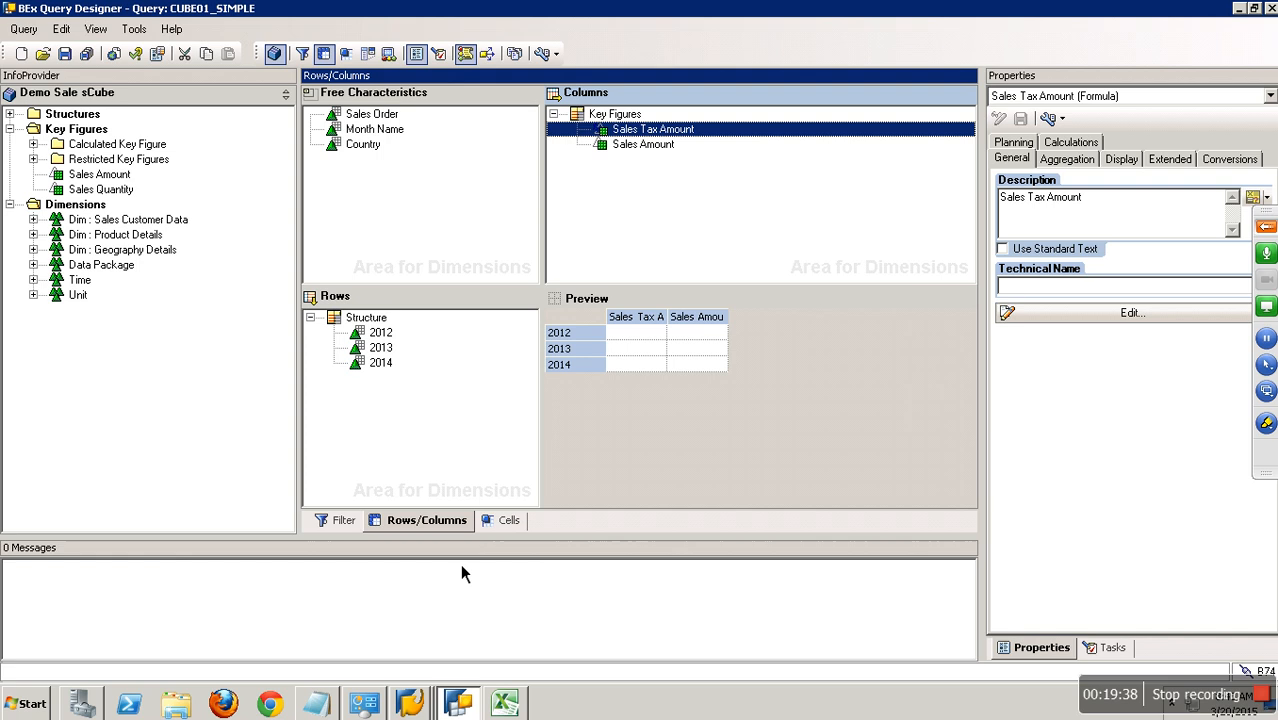
- Move Sales Tax Amount below Sales Amount in the Key Figures structure and widen the columns of the cell grid
click(500, 521)
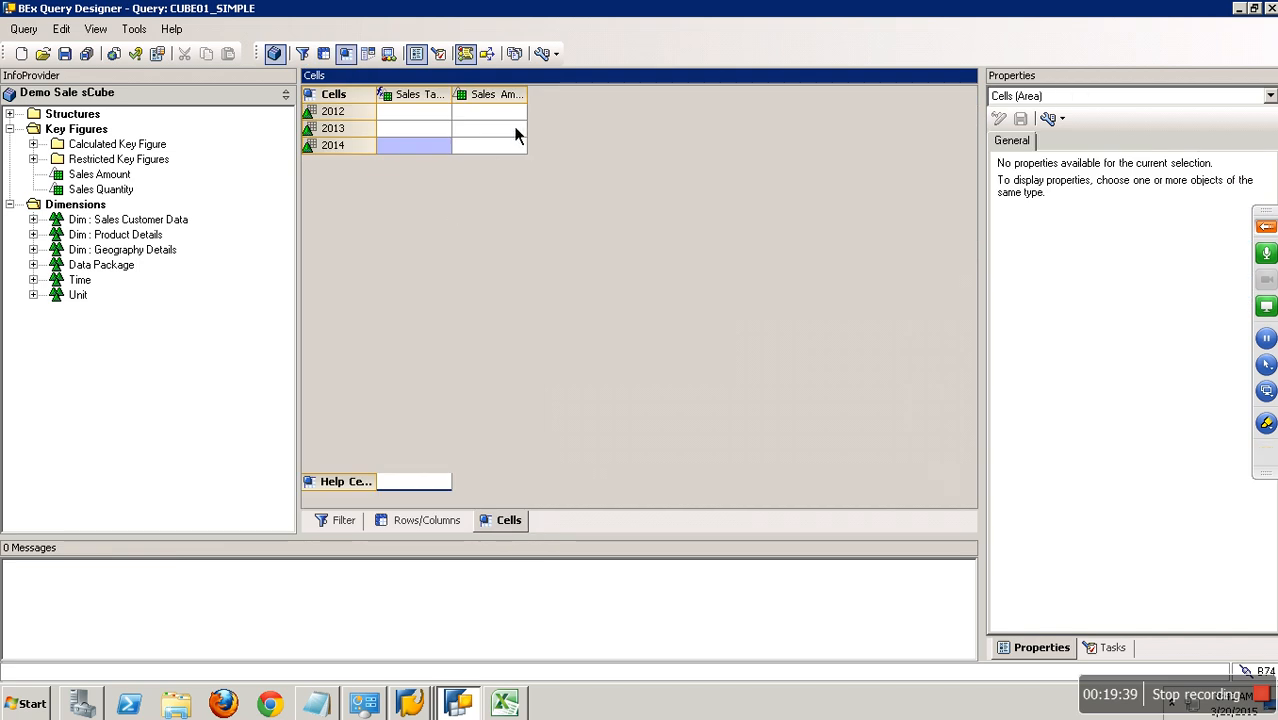
click(405, 522)
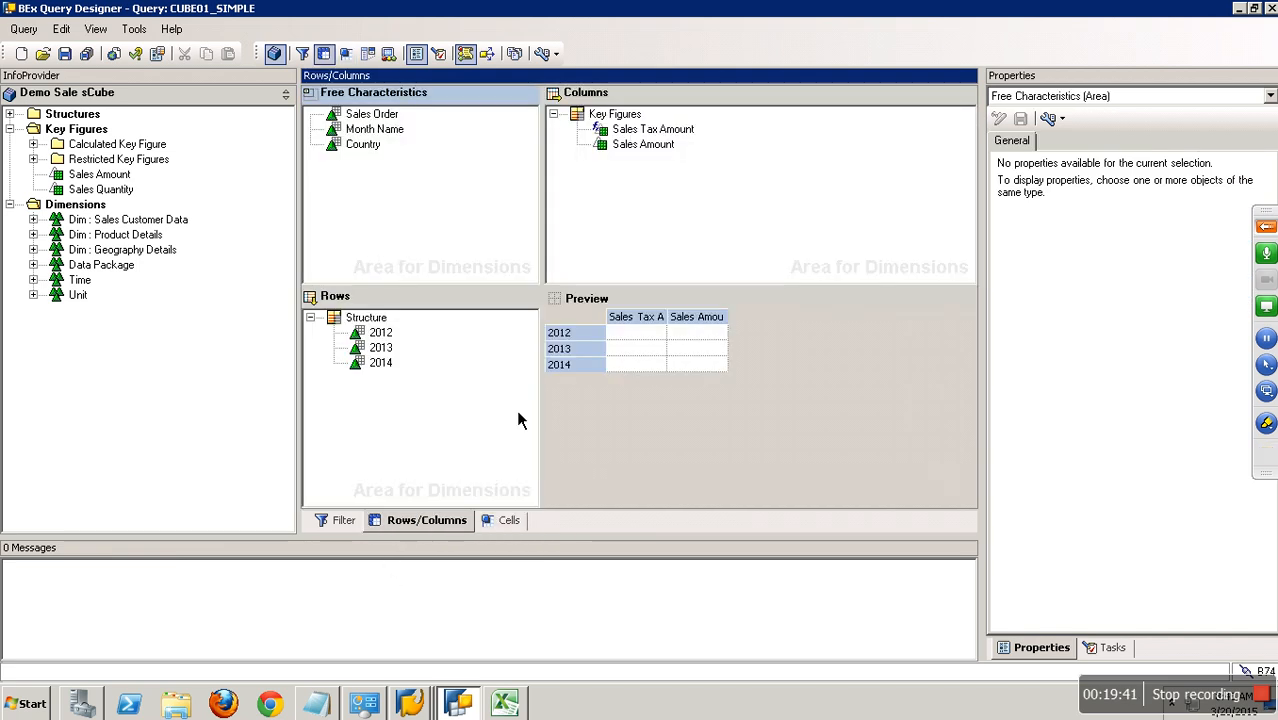
drag(640, 129, 634, 158)
click(508, 522)
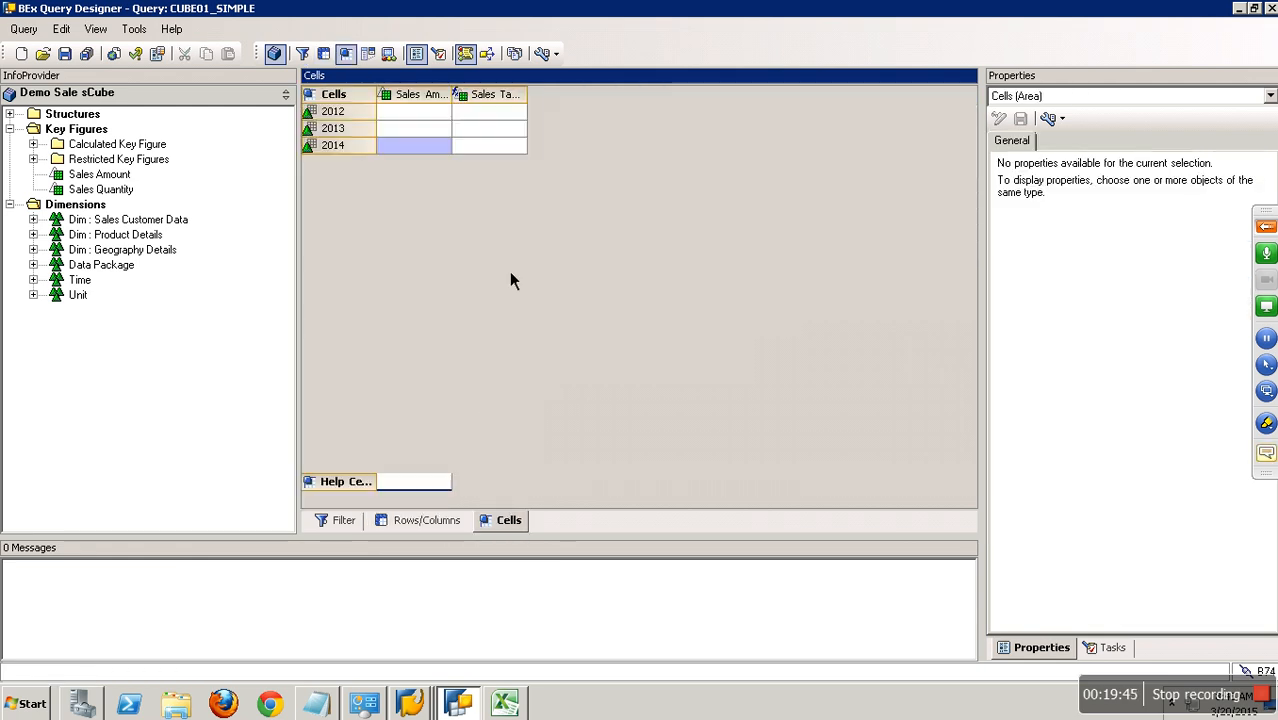
drag(468, 110, 831, 106)
click(702, 119)
click(707, 134)
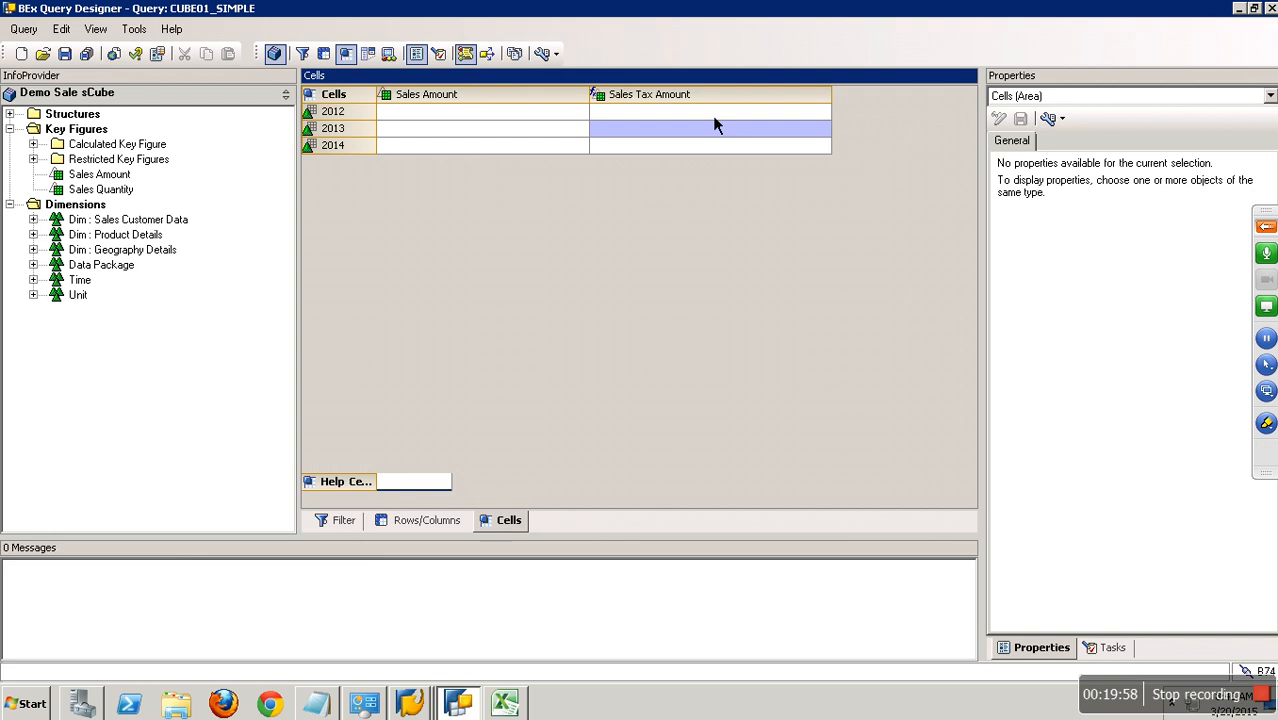
click(710, 117)
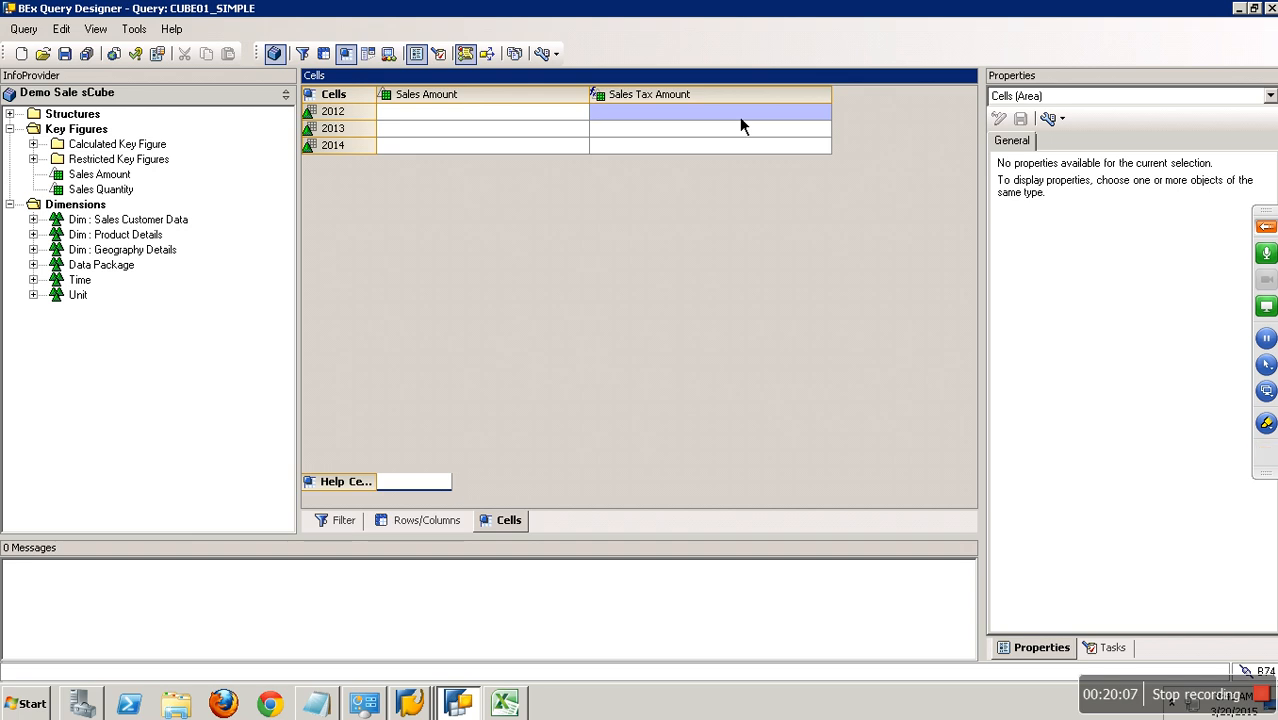
click(521, 127)
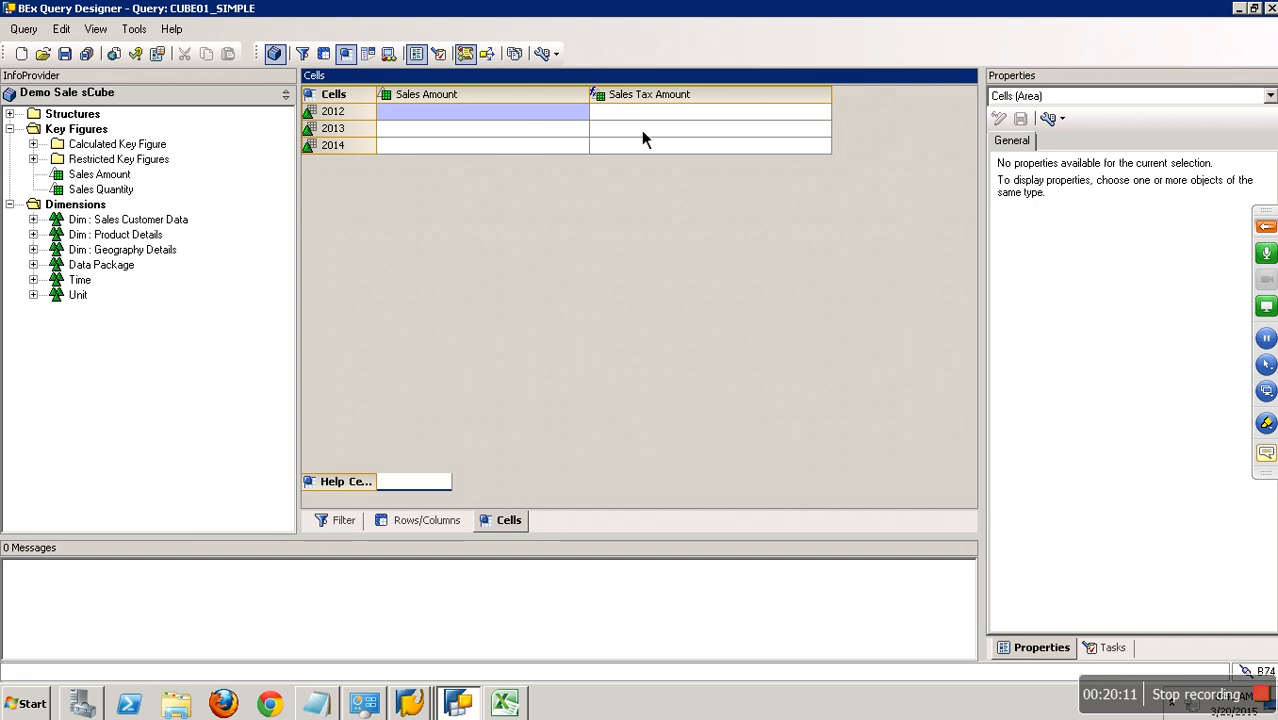
click(641, 128)
click(630, 140)
click(556, 139)
click(625, 138)
- Create cell references for Sales Amount in the 2012, 2013 and 2014 rows
right_click(531, 130)
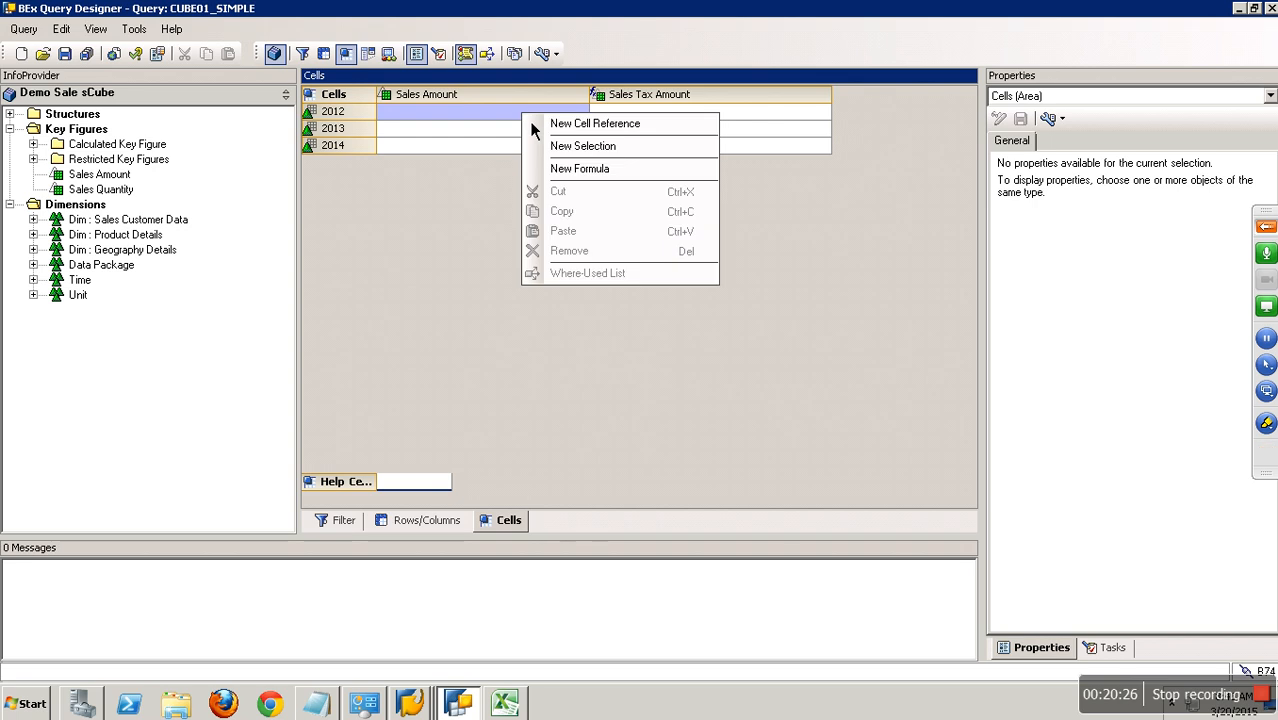
click(608, 124)
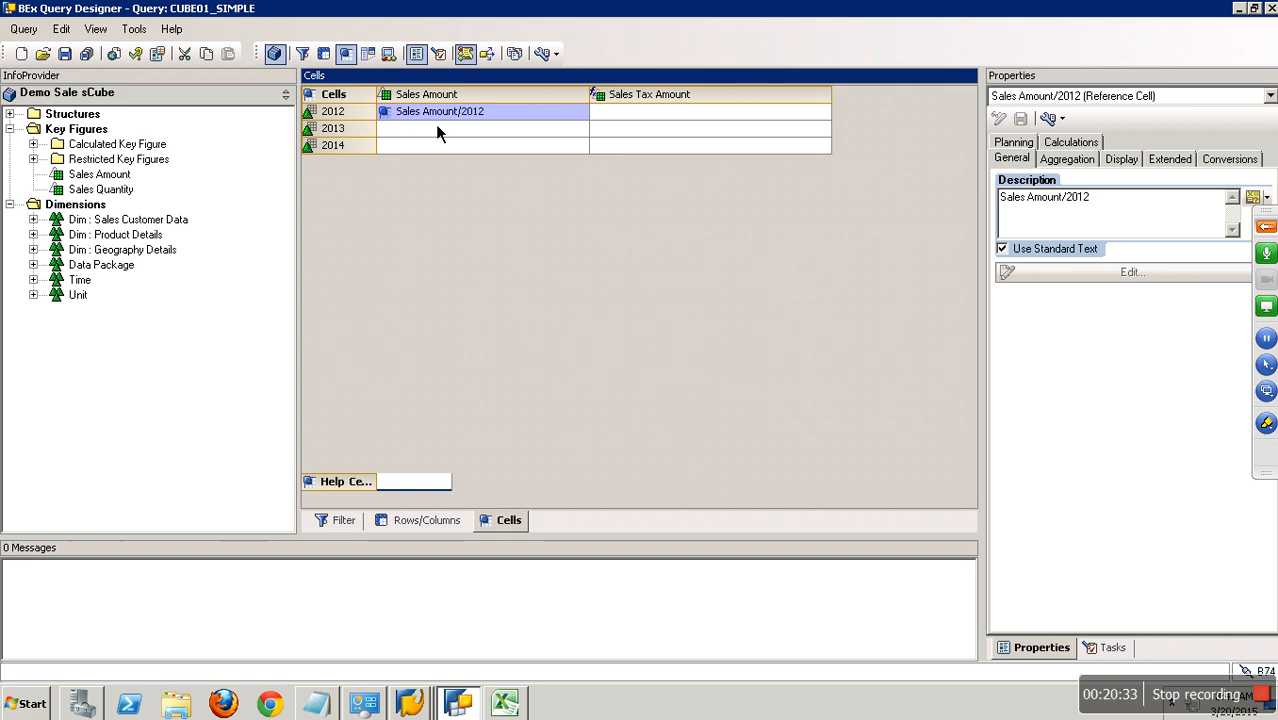
right_click(470, 131)
click(508, 139)
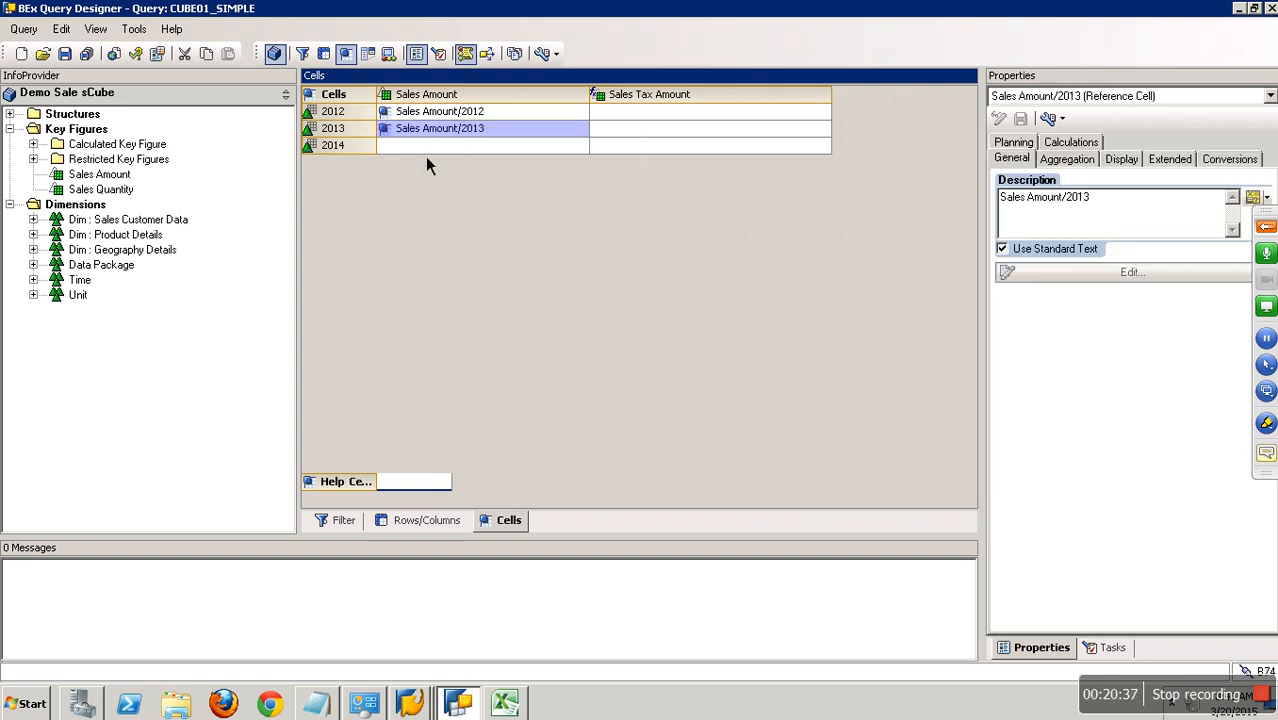
key(Down)
right_click(425, 158)
click(470, 165)
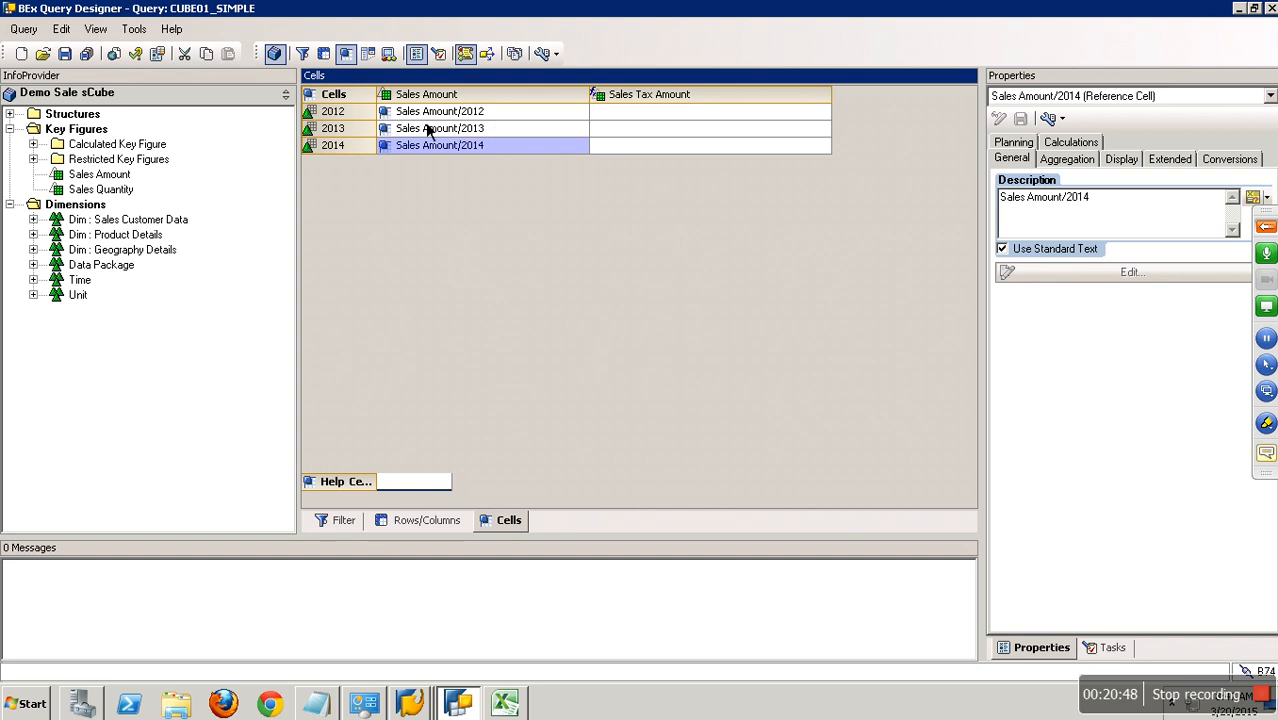
- Create a formula cell for Sales Tax Amount in the 2012 row and insert Sales Amount/2012 as its operand
click(680, 119)
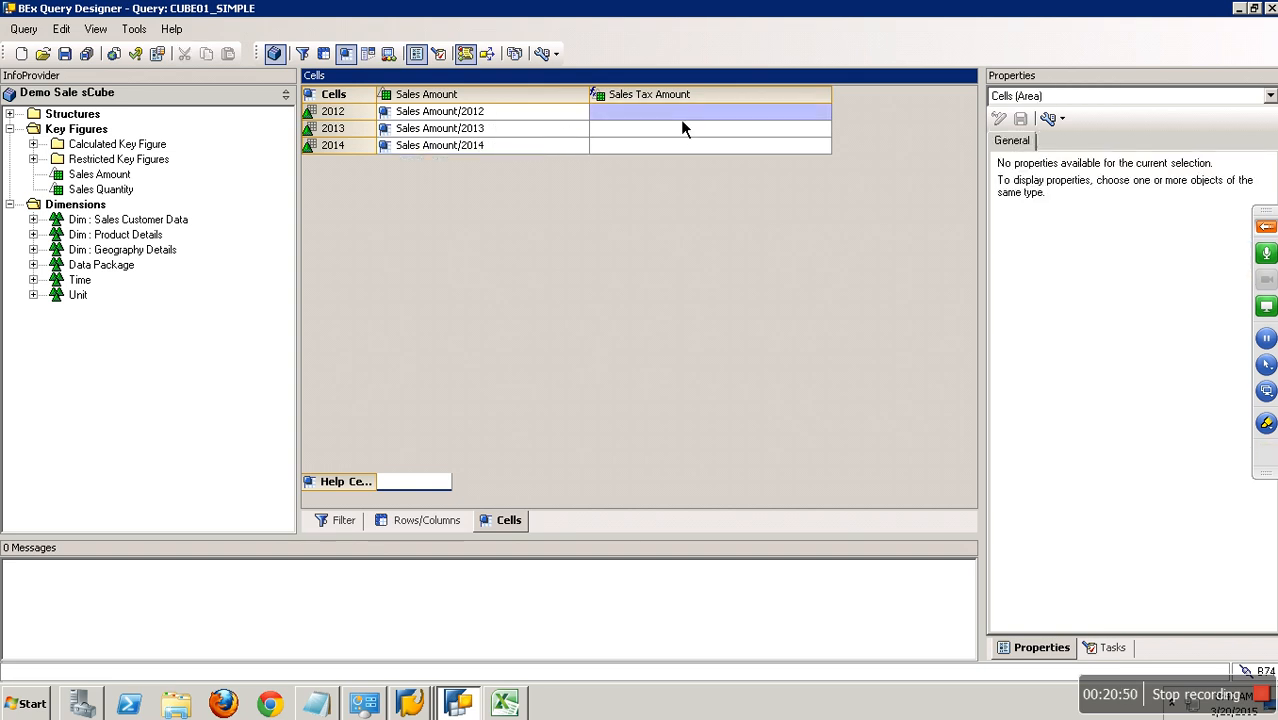
right_click(682, 122)
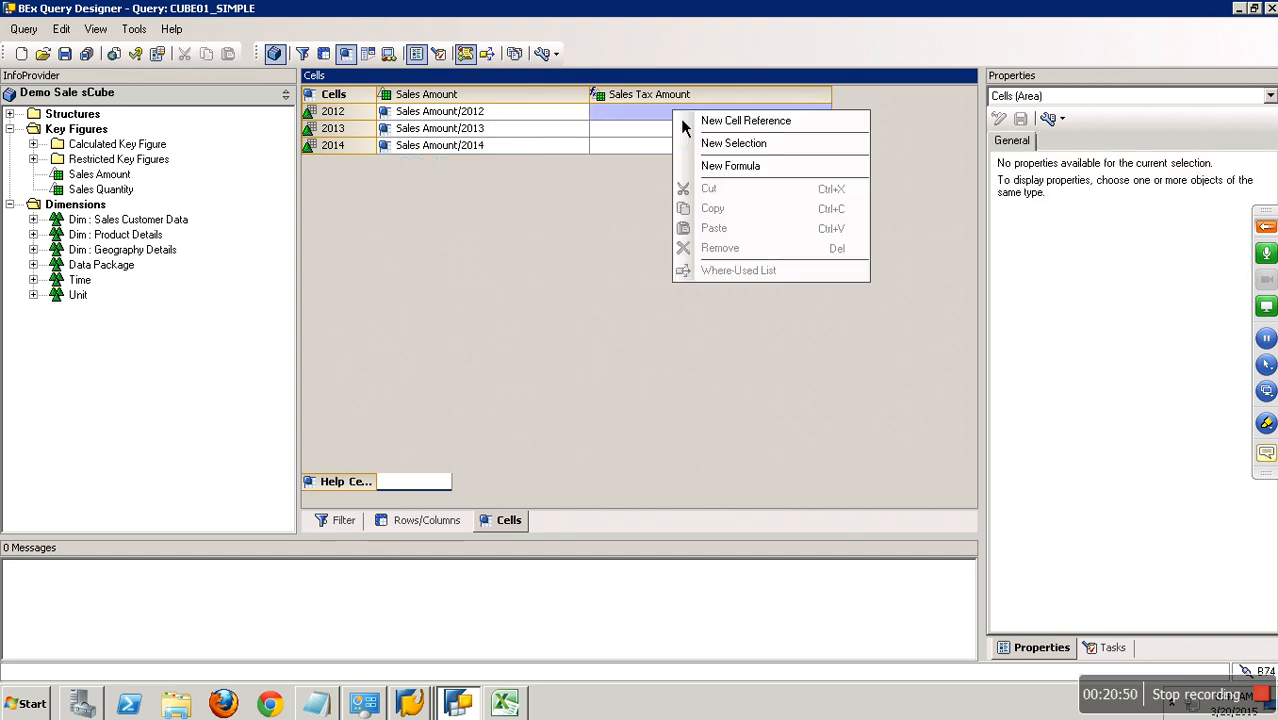
click(754, 170)
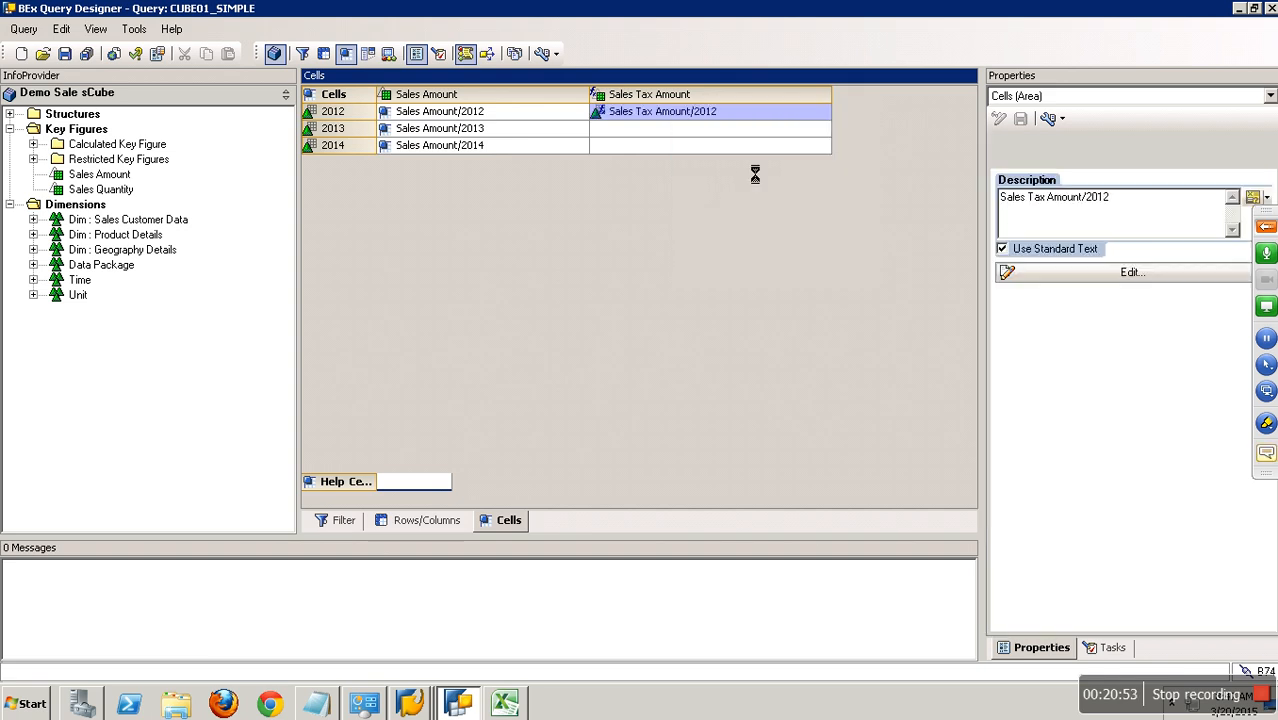
right_click(687, 126)
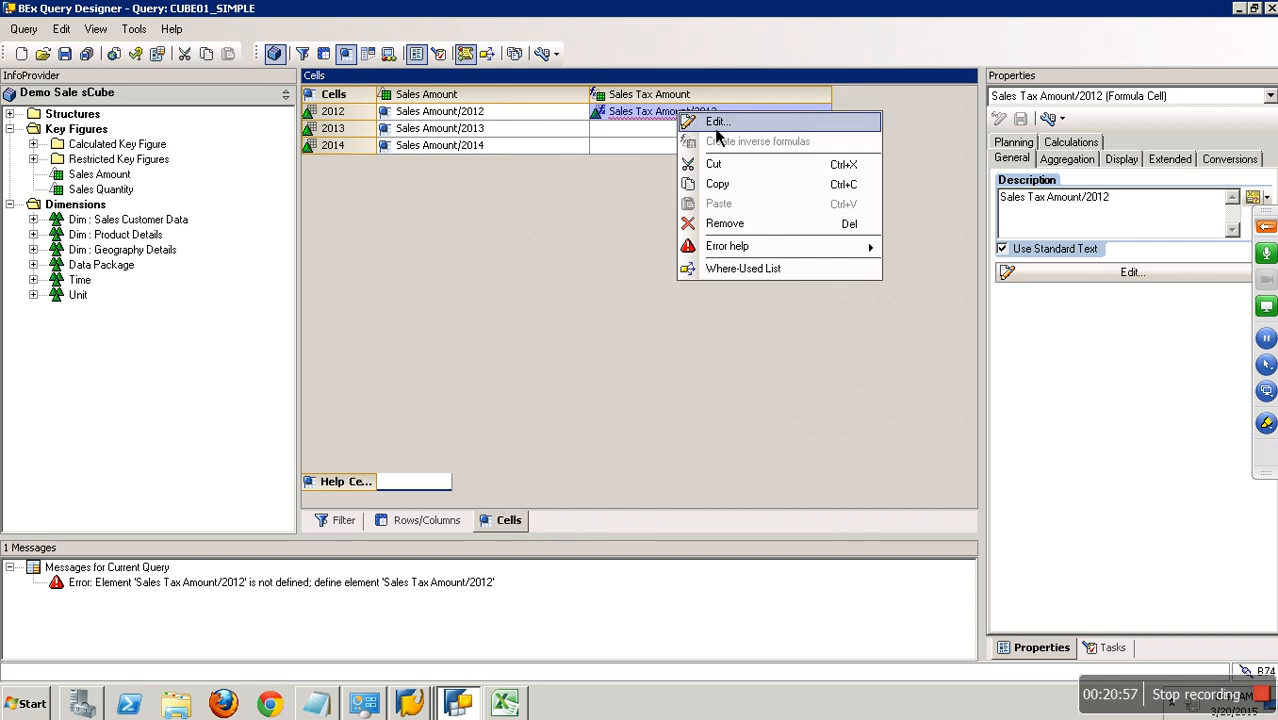
click(715, 128)
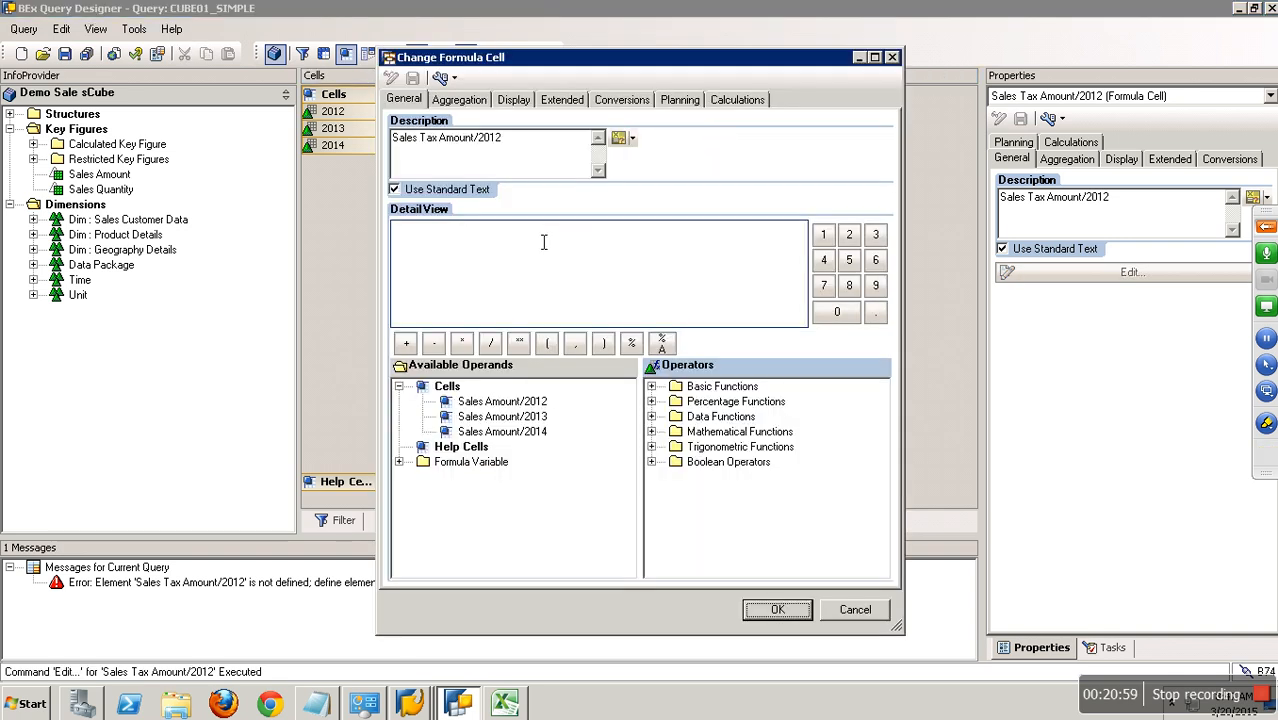
double_click(503, 401)
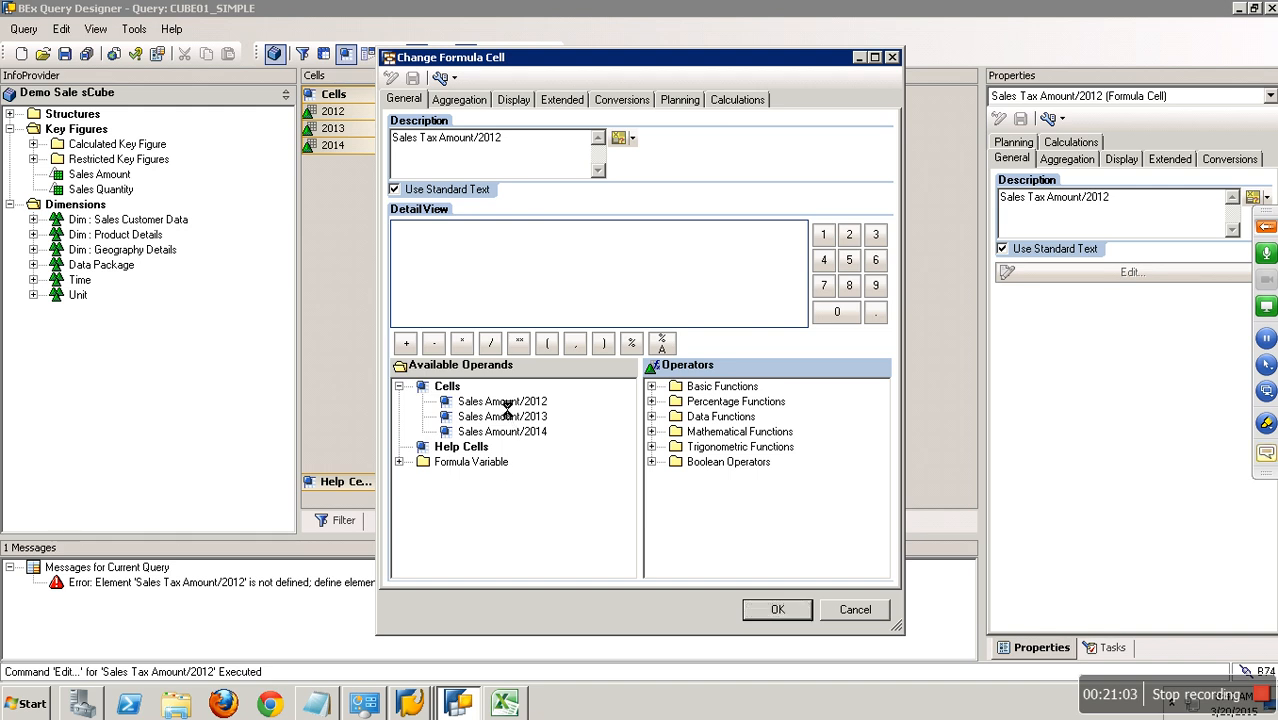
click(399, 386)
drag(509, 408, 487, 270)
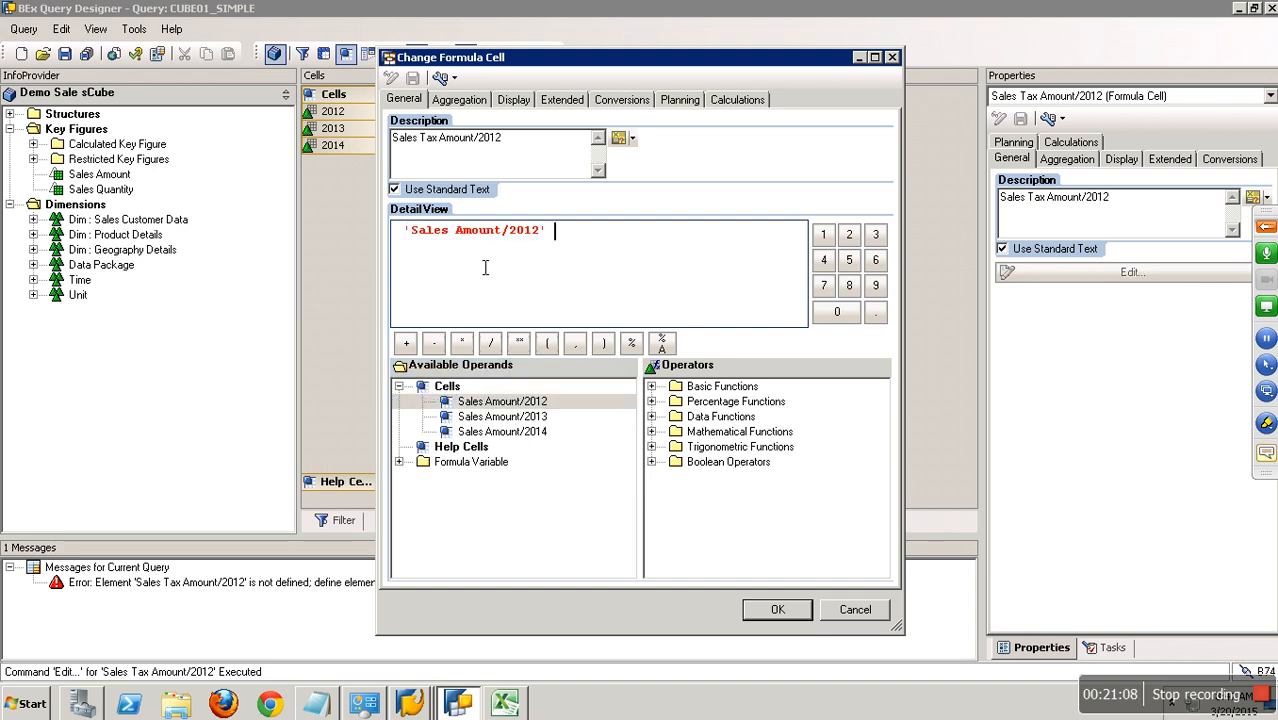
- Multiply the Sales Amount/2012 operand by 10 and enclose the product in parentheses
click(461, 343)
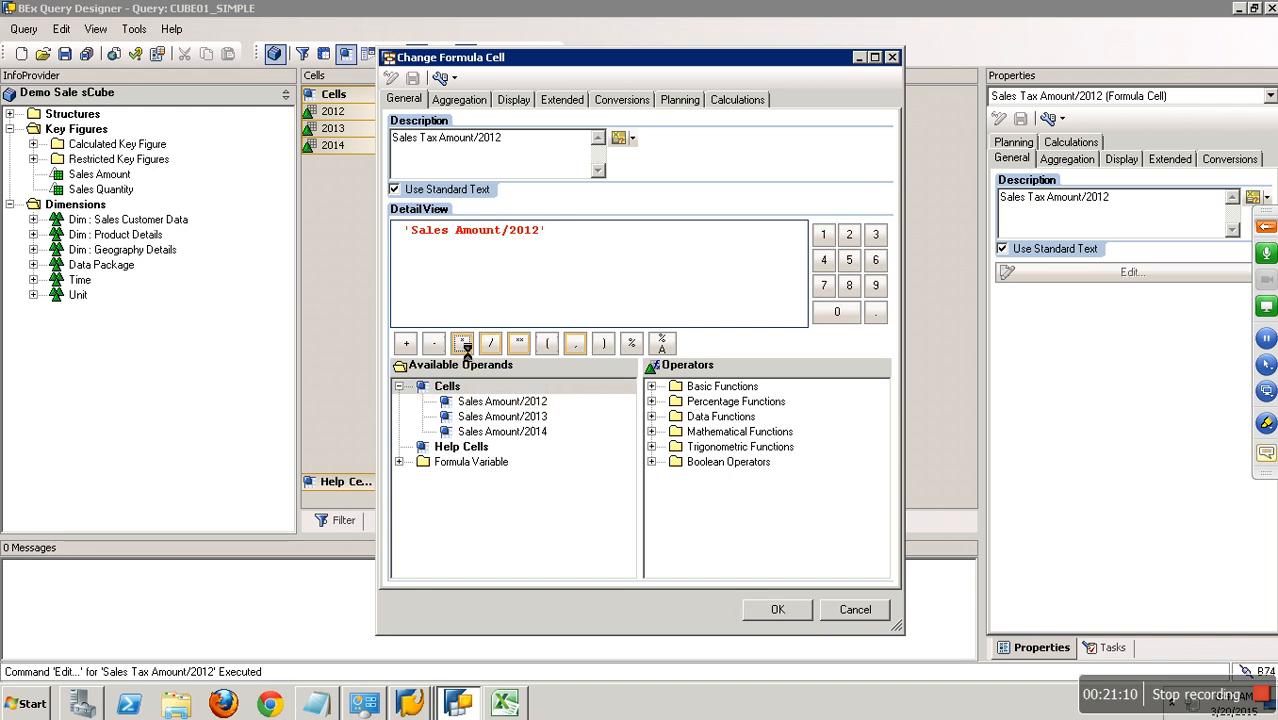
click(823, 234)
click(843, 318)
click(603, 344)
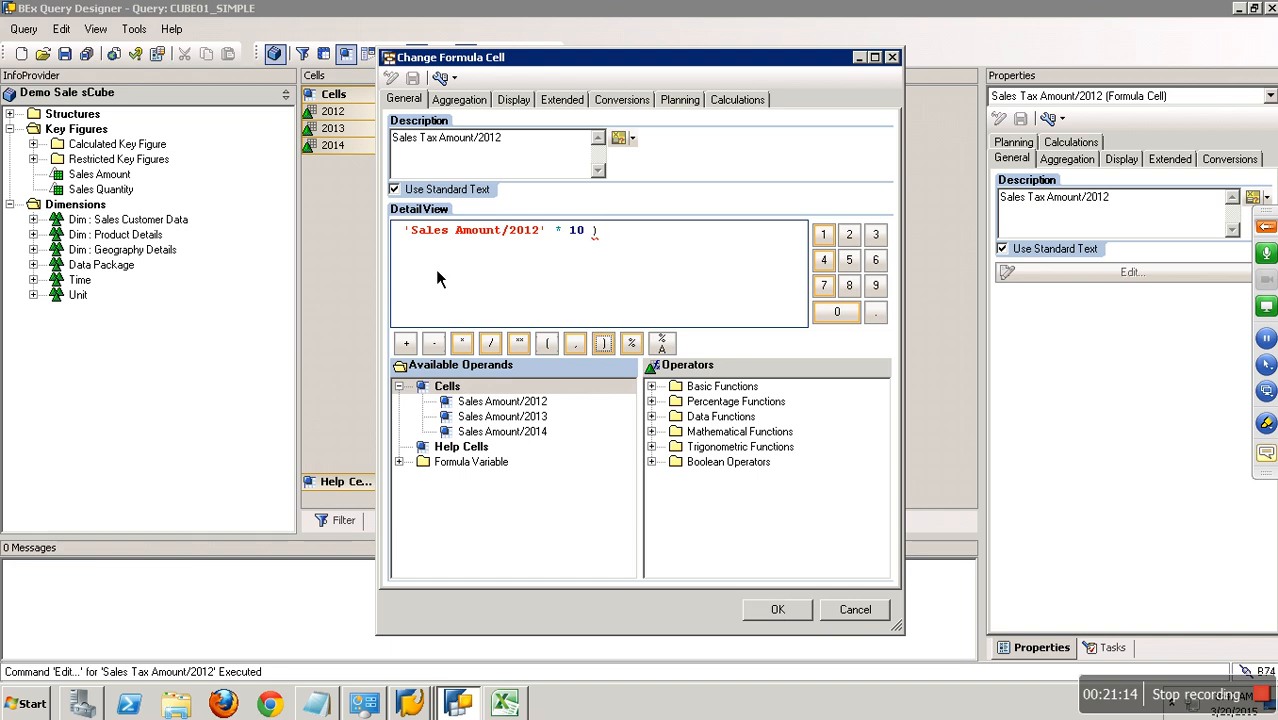
click(546, 343)
click(630, 236)
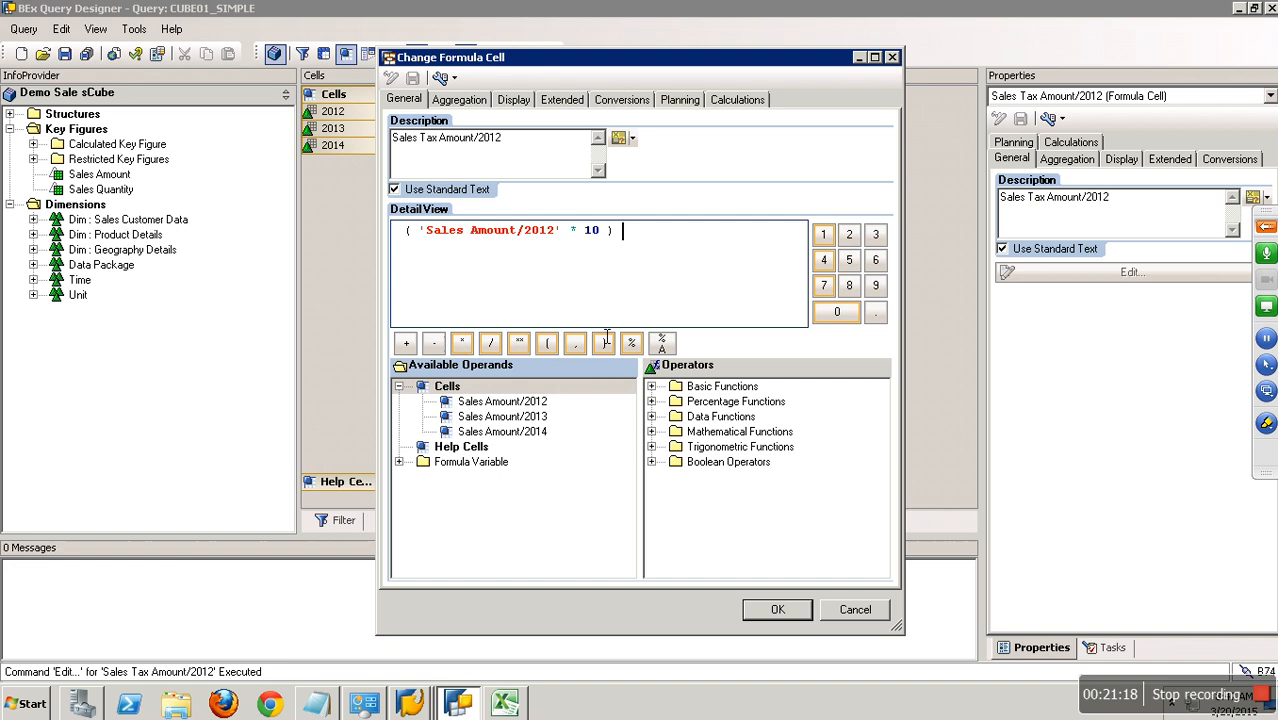
- Divide the parenthesised 2012 expression by 100 and accept the formula
click(490, 343)
click(822, 235)
click(840, 314)
click(840, 314)
click(777, 609)
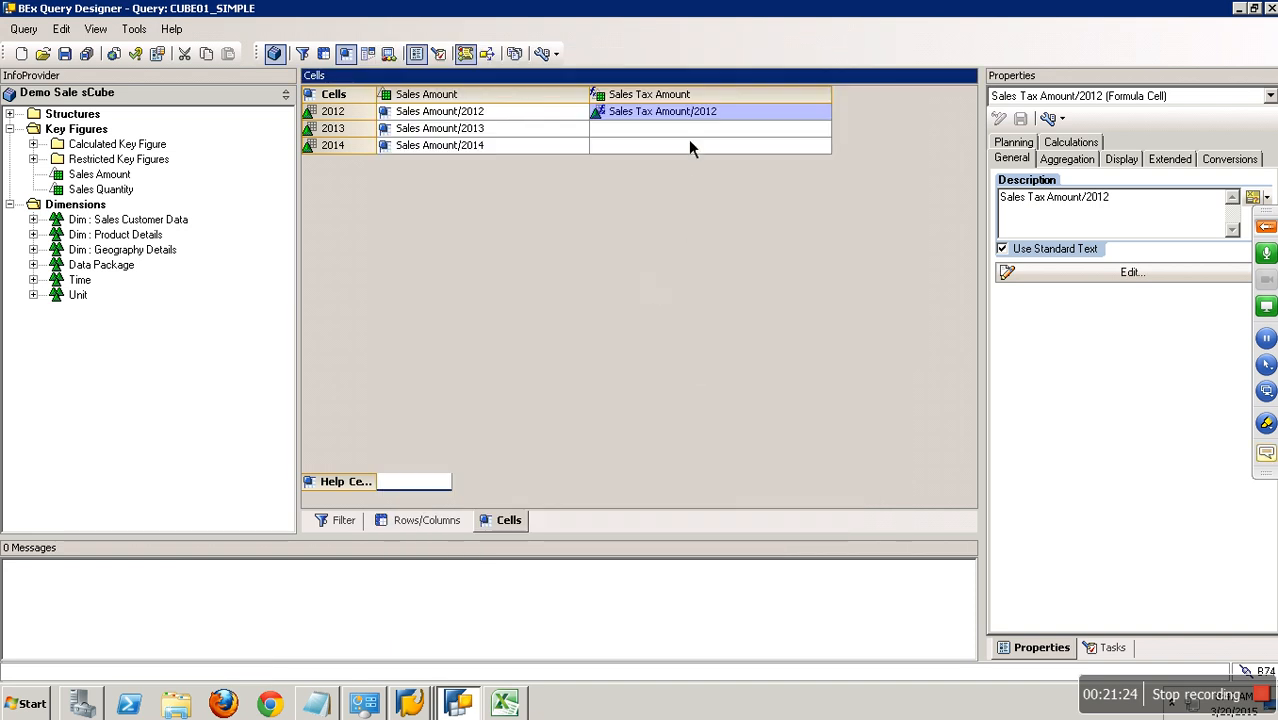
- Create a formula cell for Sales Tax Amount in the 2013 row and insert Sales Amount/2013 as its operand
click(688, 137)
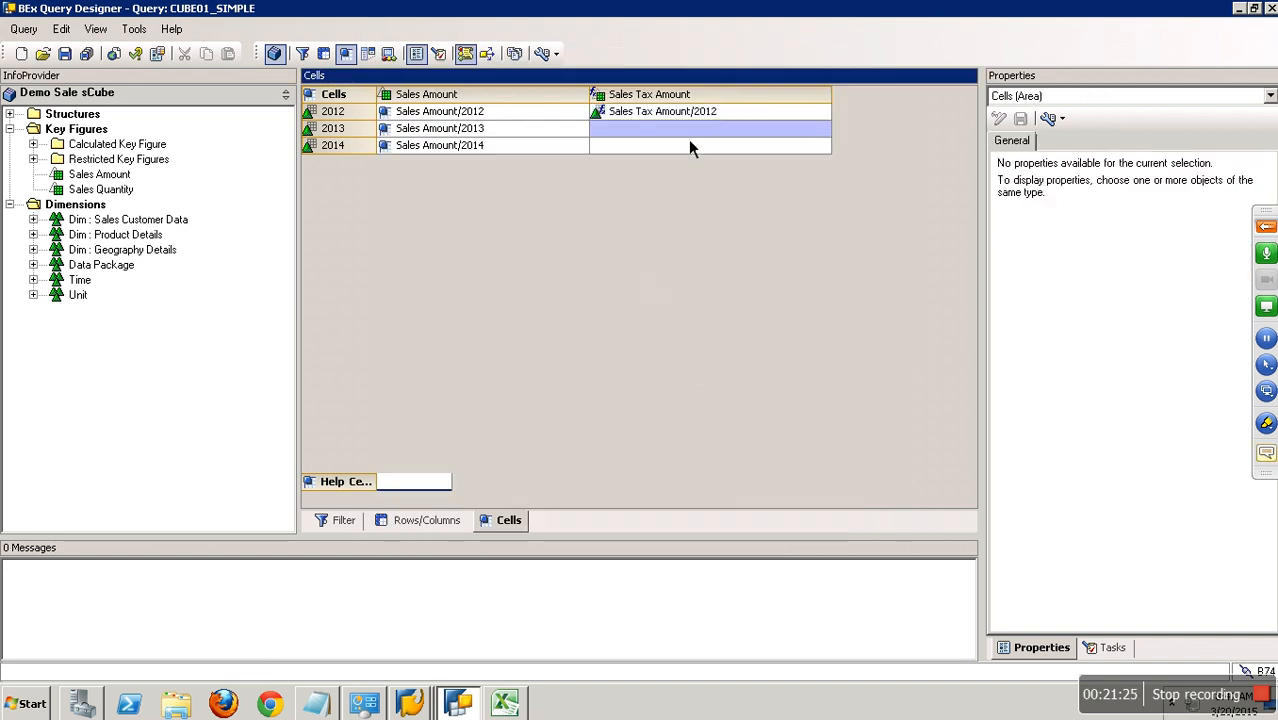
right_click(688, 147)
click(727, 186)
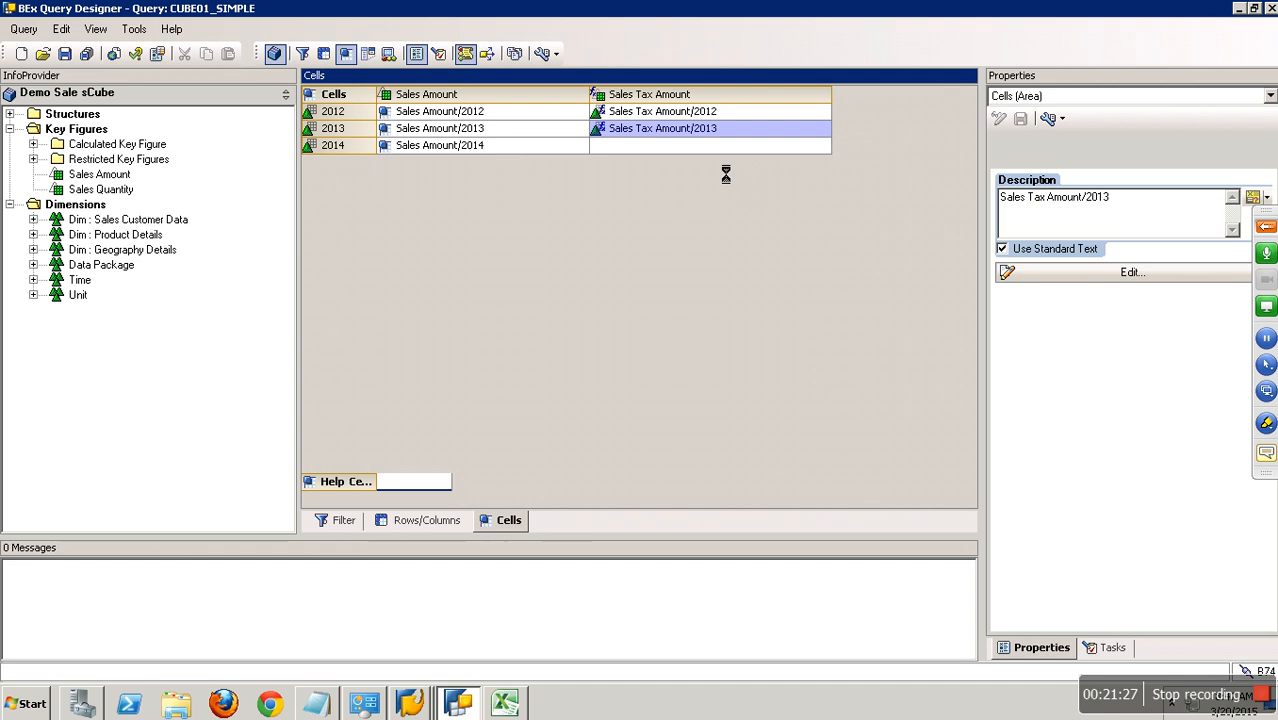
right_click(680, 137)
click(719, 146)
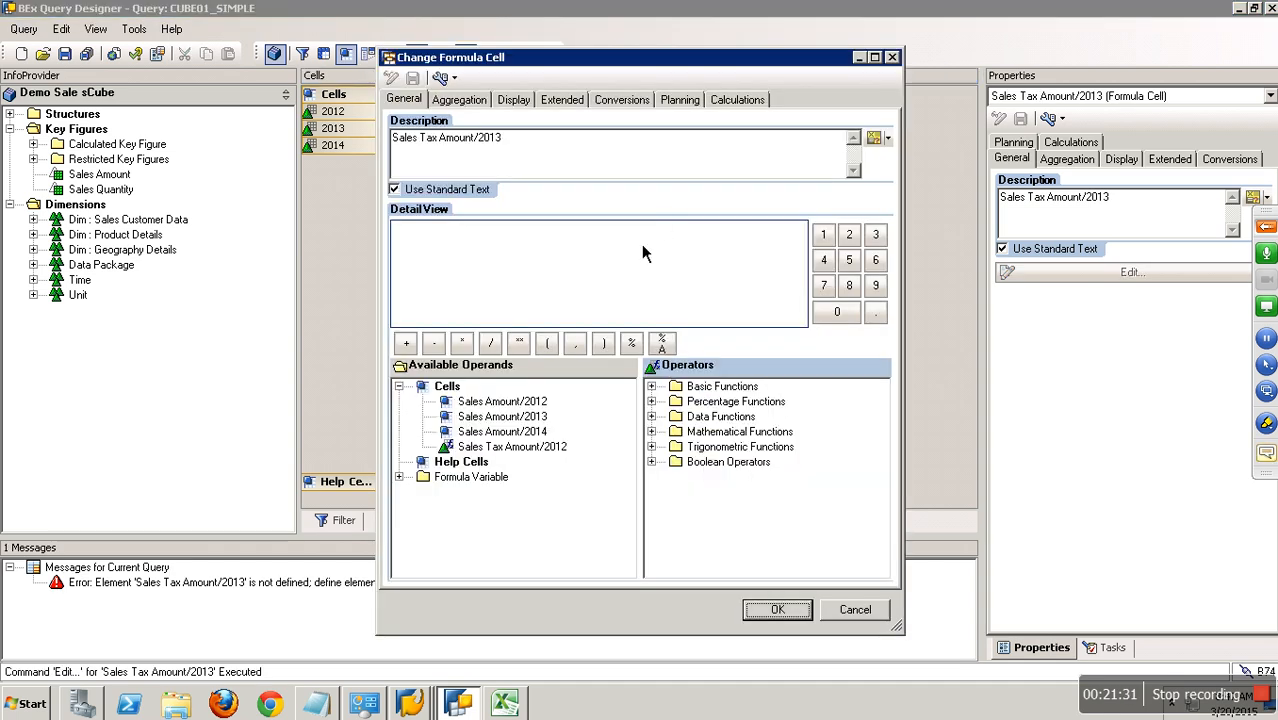
click(506, 418)
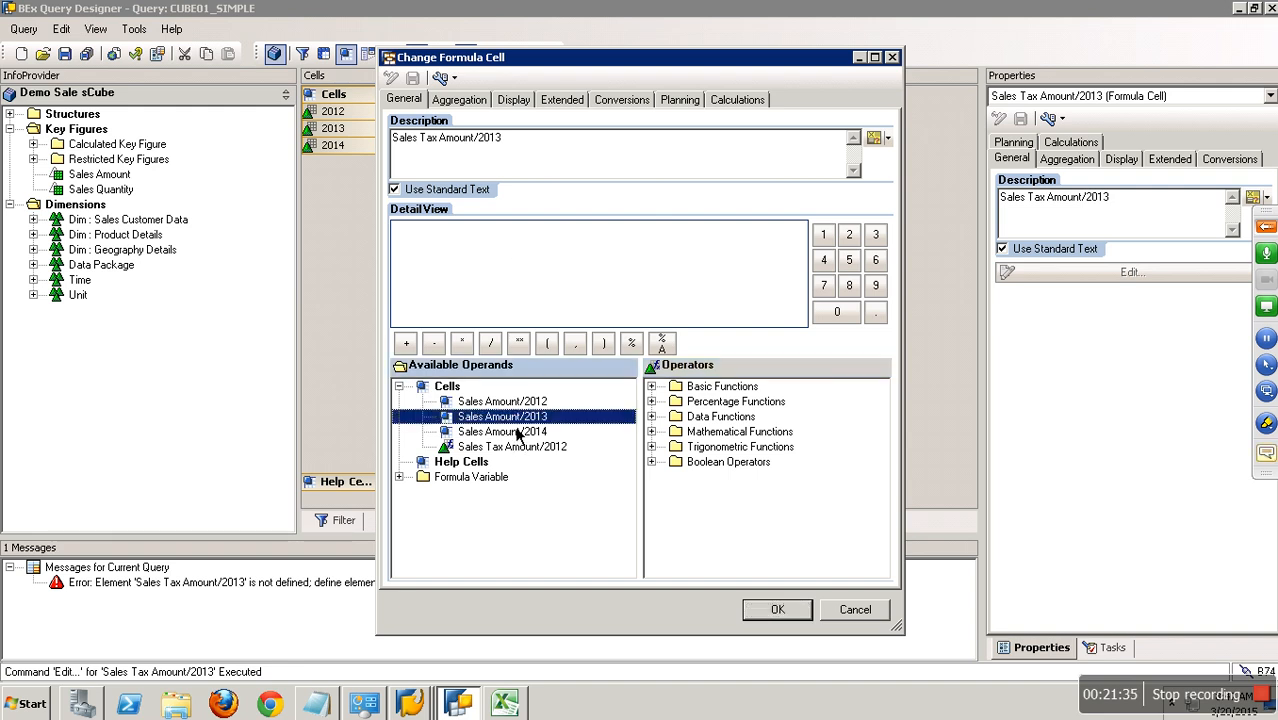
drag(516, 418, 519, 280)
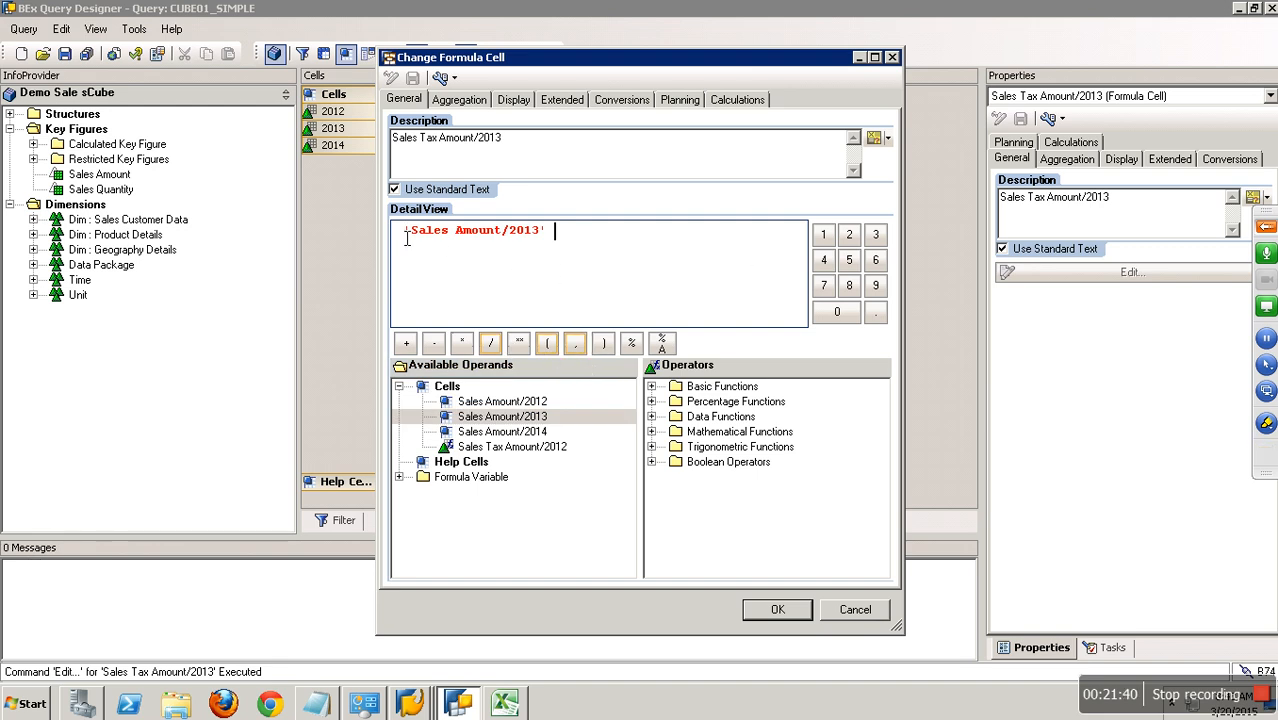
- Multiply the Sales Amount/2013 operand by 11 and enclose the product in parentheses
click(547, 343)
click(461, 343)
double_click(823, 236)
click(603, 343)
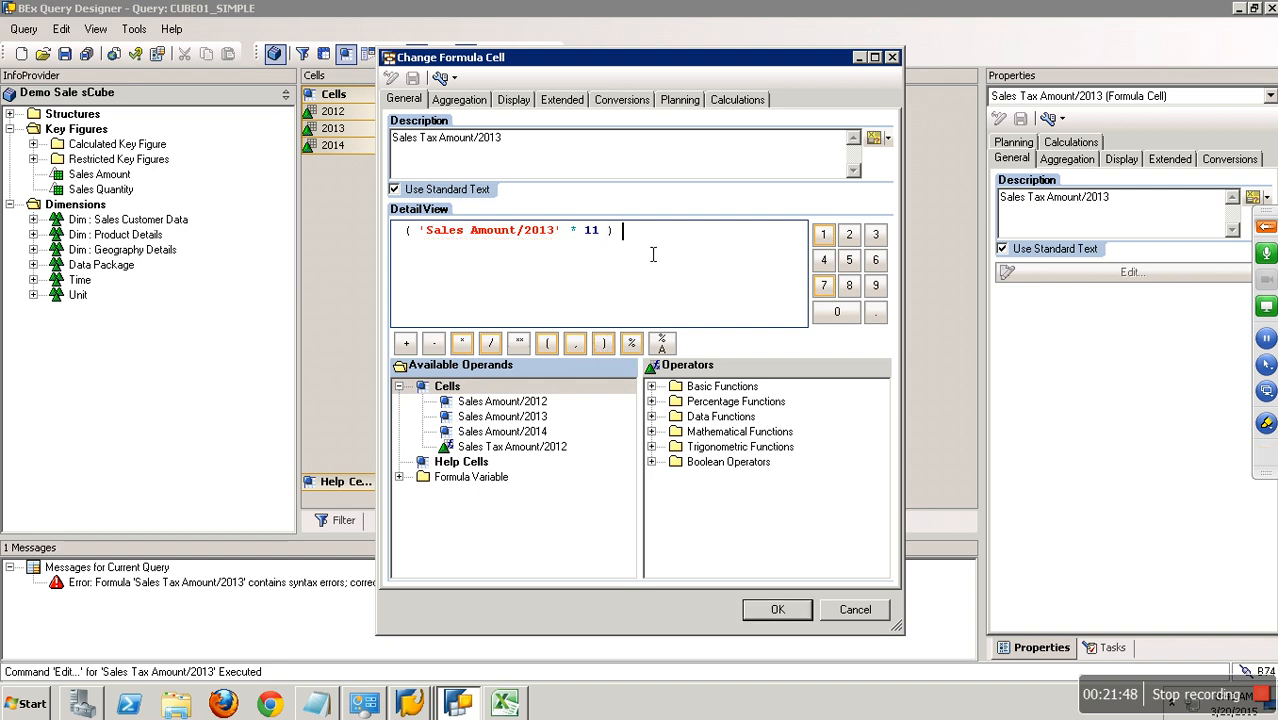
- Divide the parenthesised 2013 expression by 100 and accept the formula
click(490, 343)
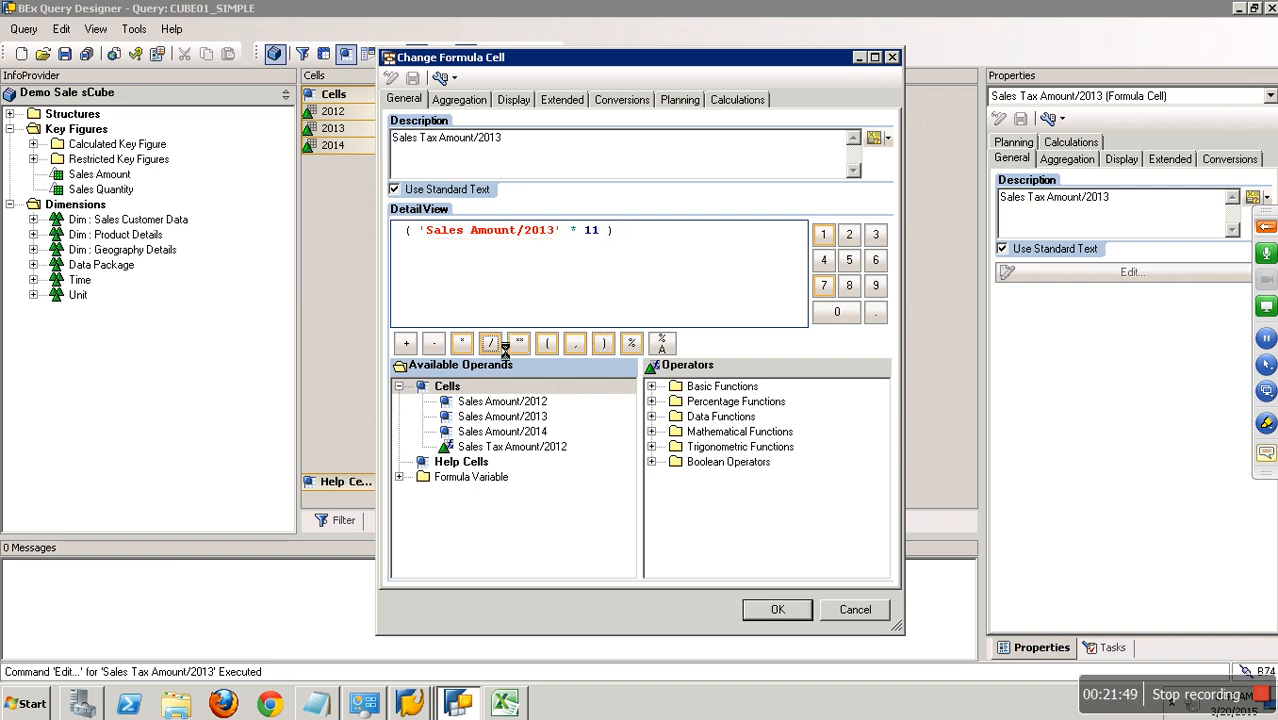
click(824, 236)
double_click(836, 314)
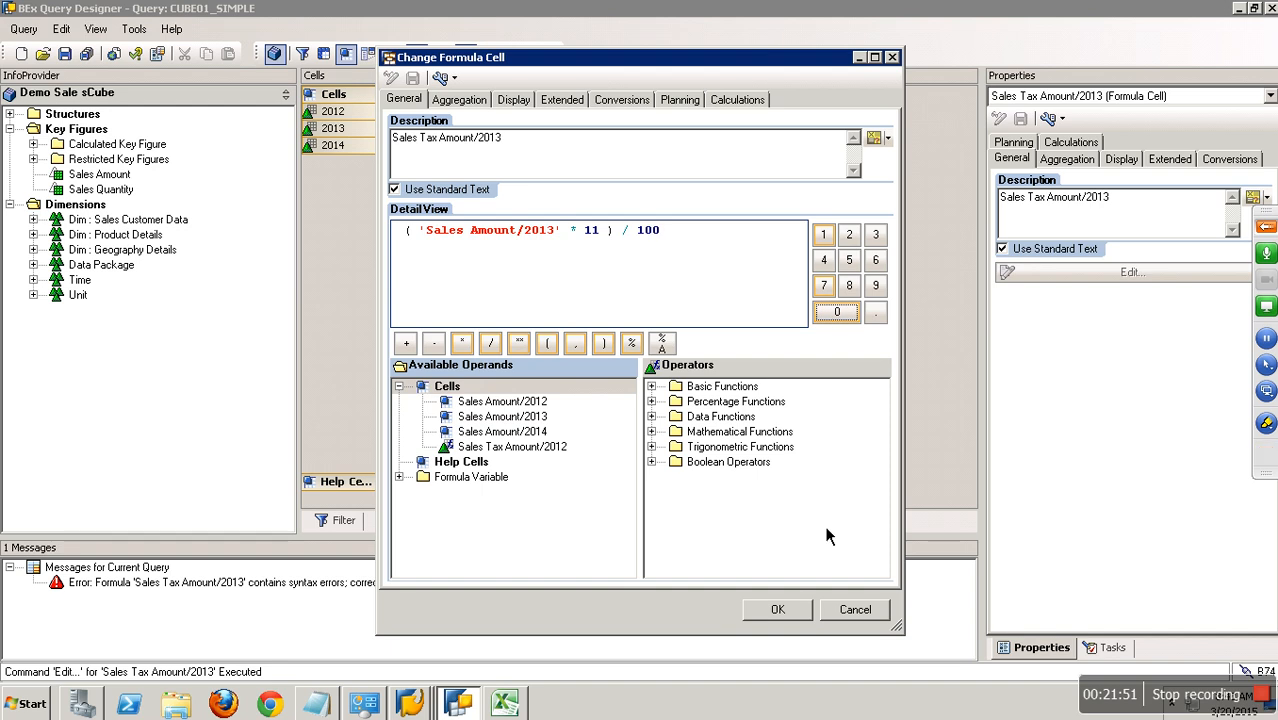
click(780, 616)
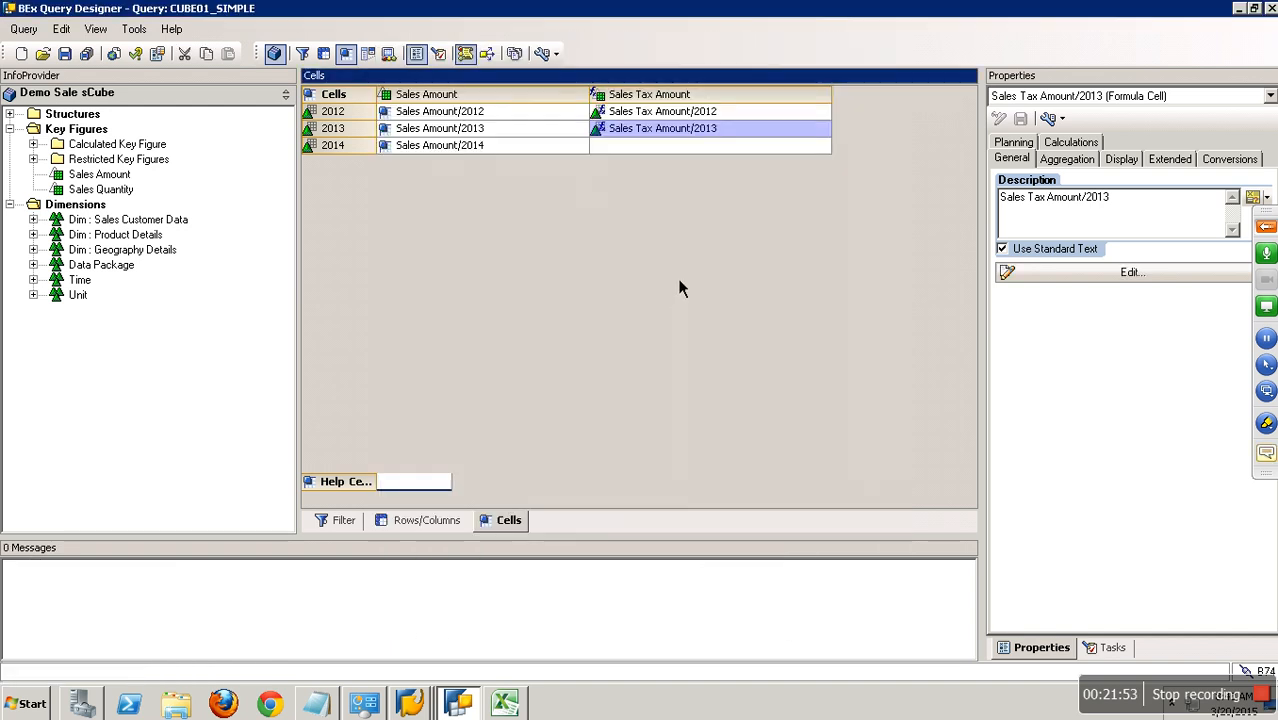
right_click(658, 145)
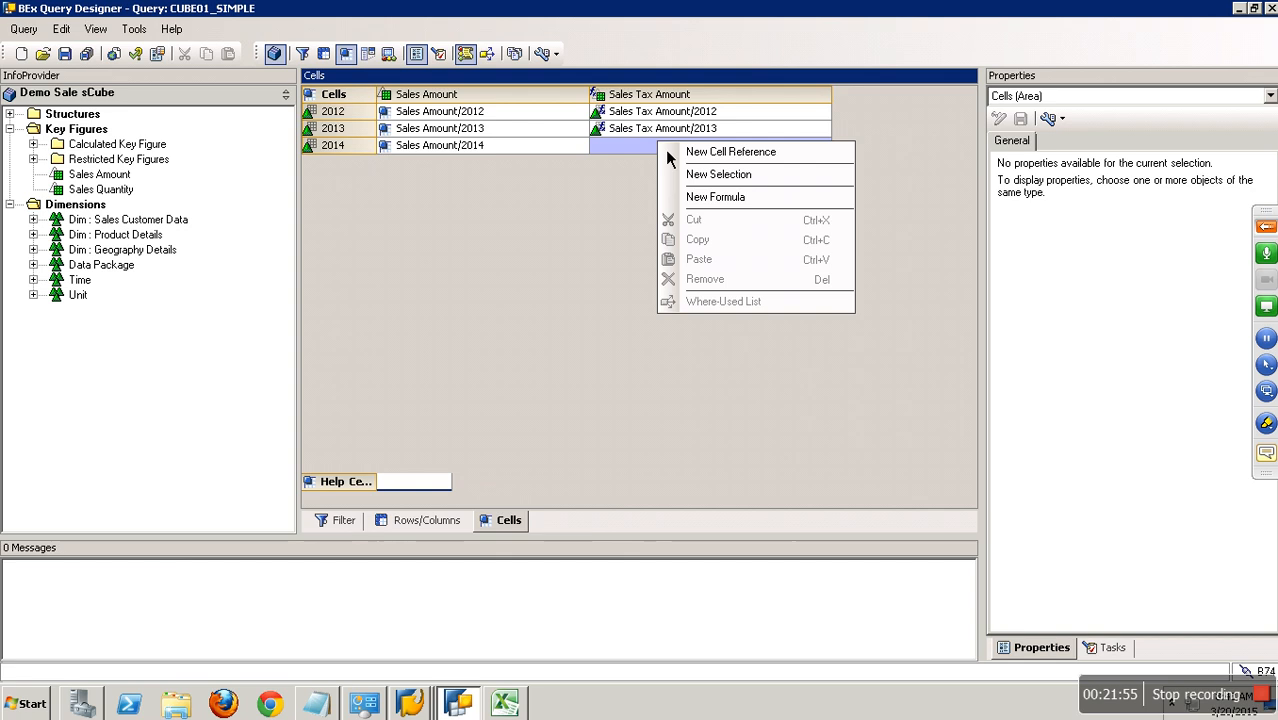
click(695, 153)
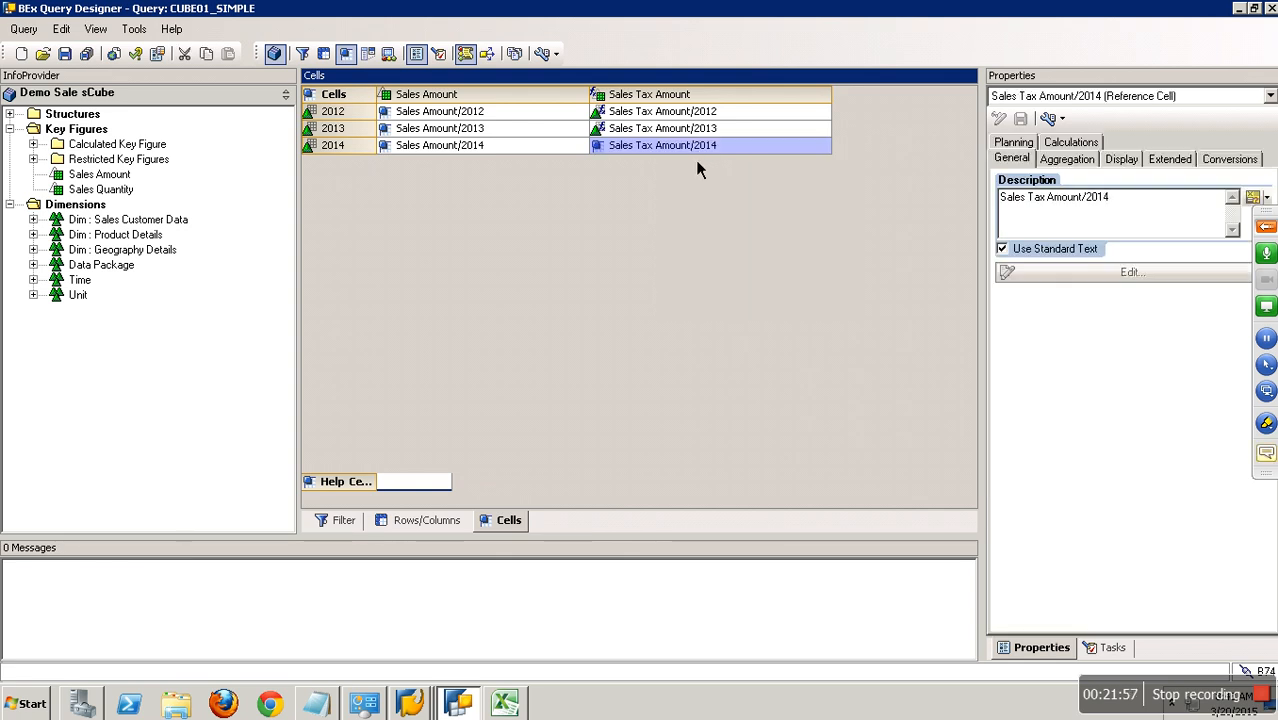
right_click(690, 151)
click(727, 264)
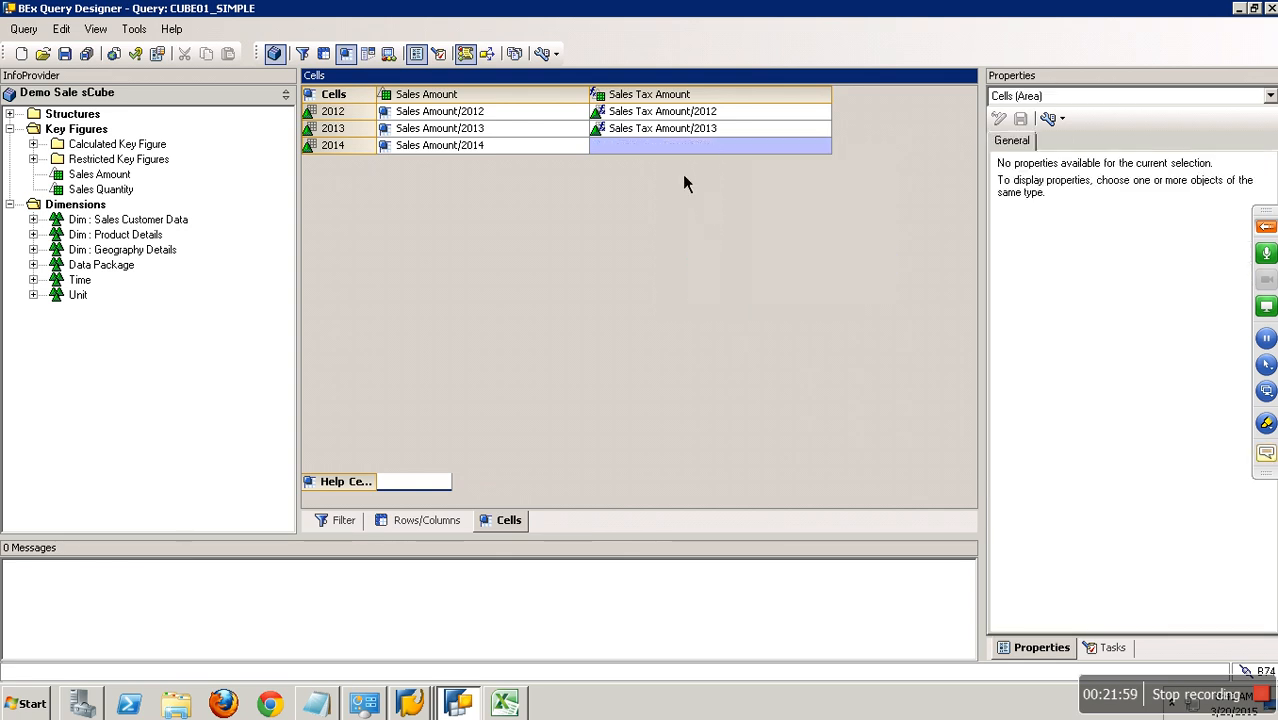
- Create a formula cell for Sales Tax Amount in the 2014 row and insert Sales Amount/2014 as its operand
right_click(667, 148)
click(715, 200)
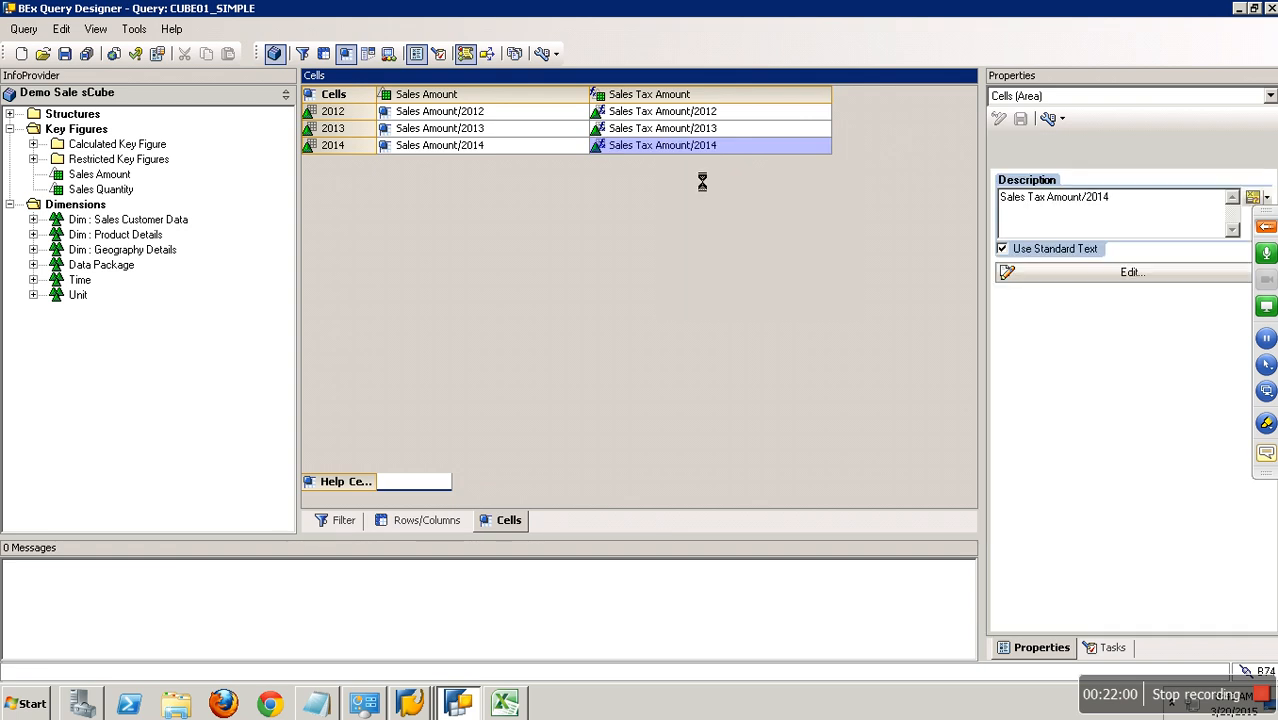
right_click(692, 157)
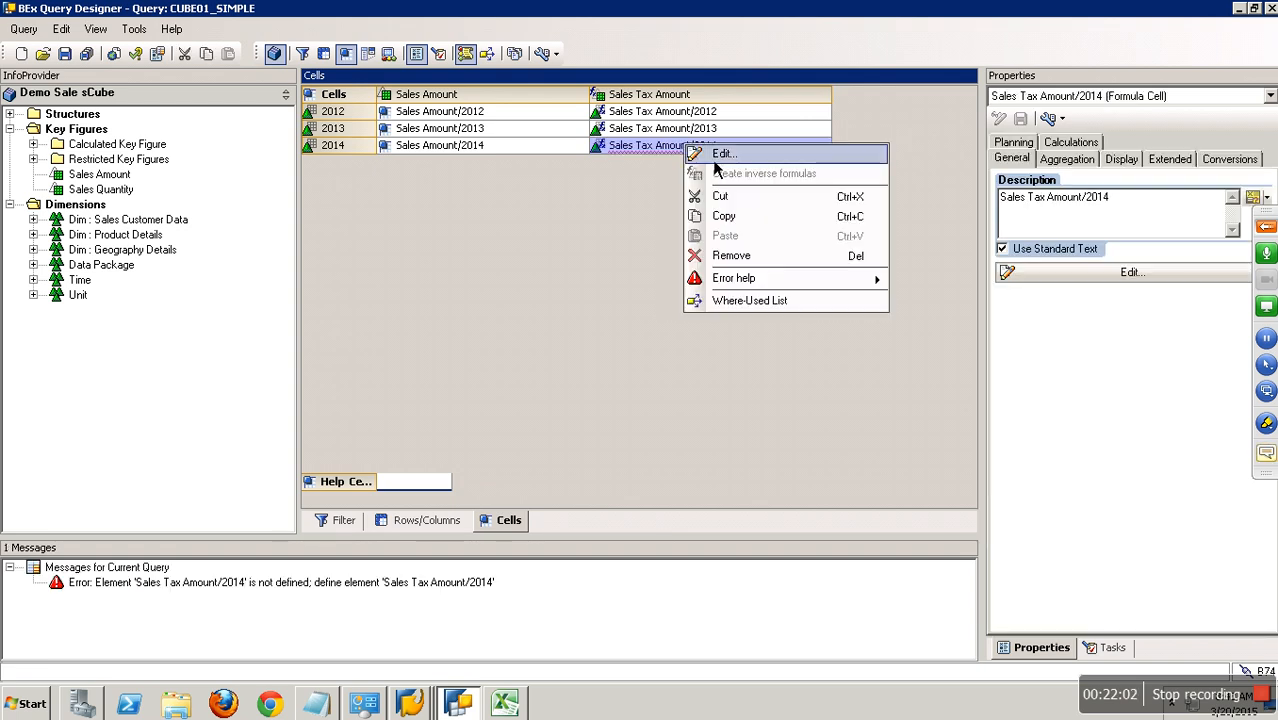
click(700, 157)
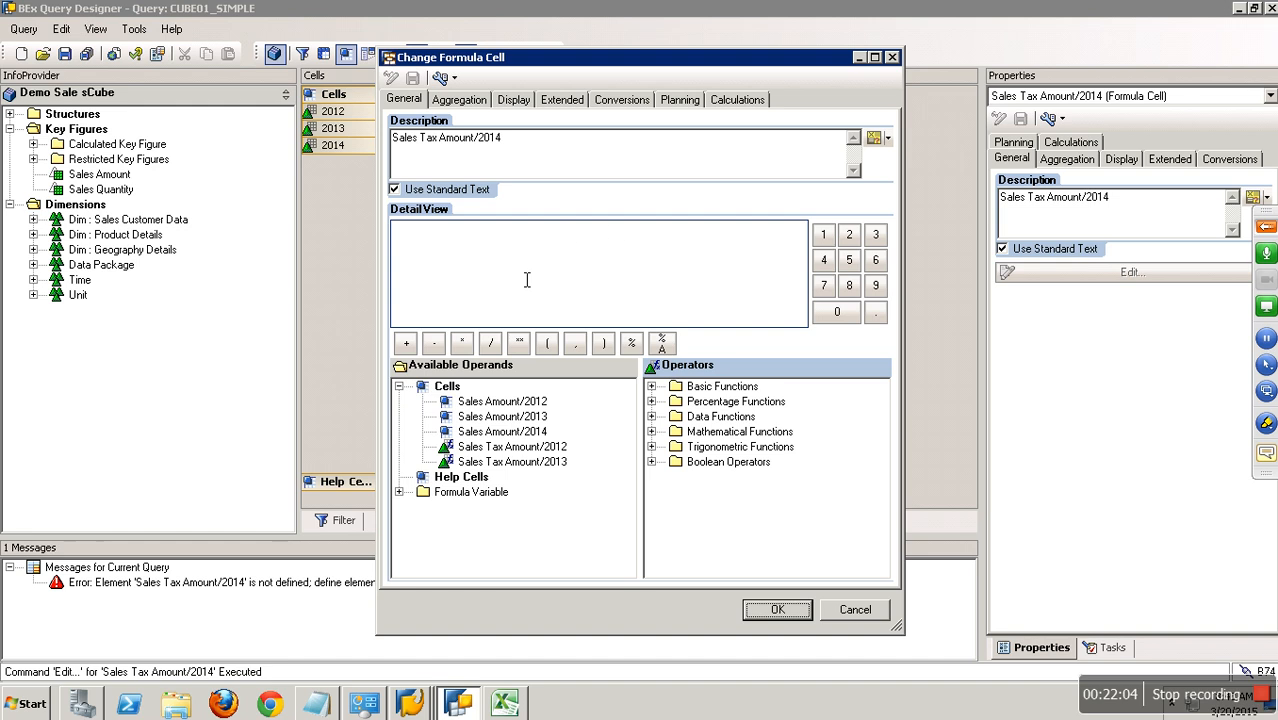
drag(542, 432, 526, 266)
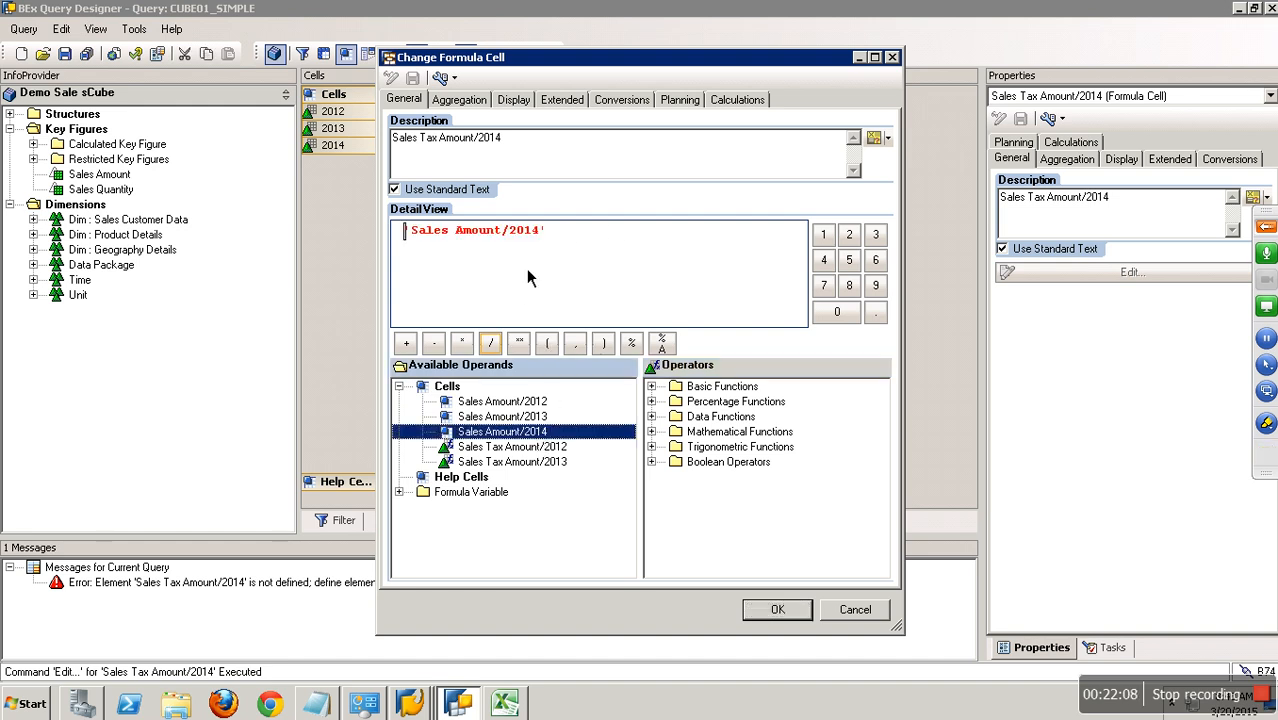
- Multiply the Sales Amount/2014 operand by 12 and enclose the product in parentheses
click(407, 232)
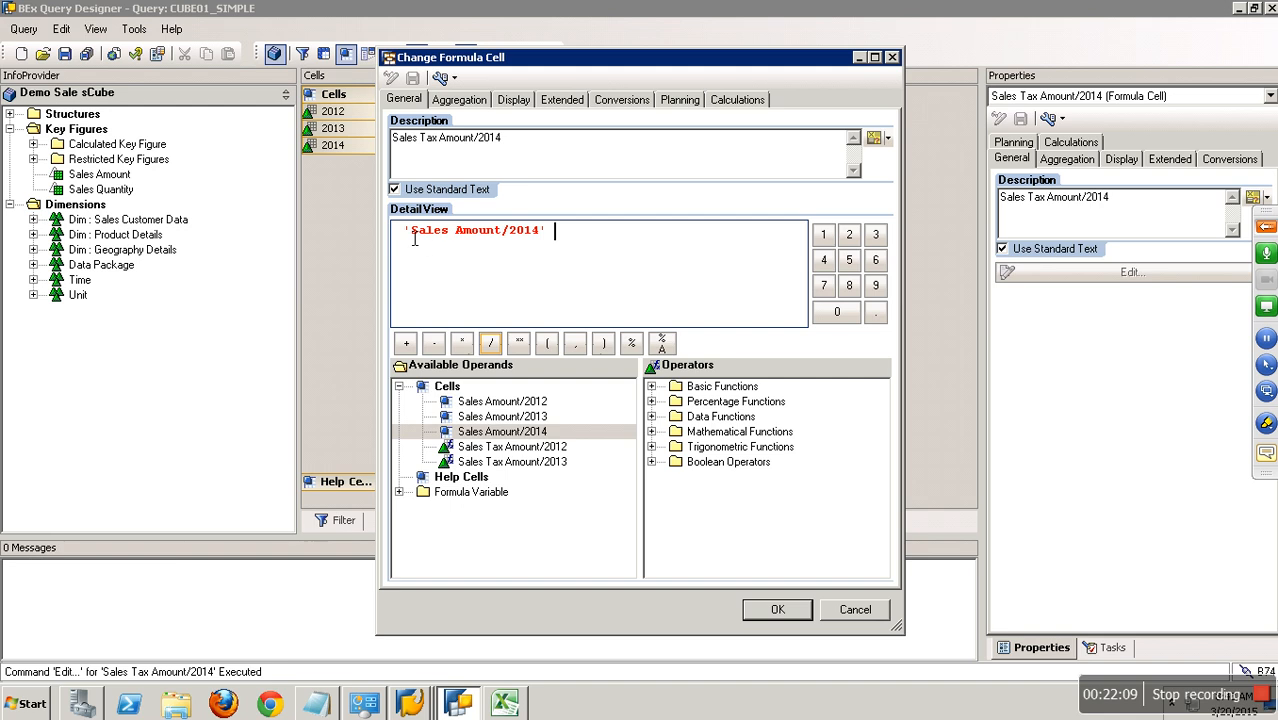
click(546, 343)
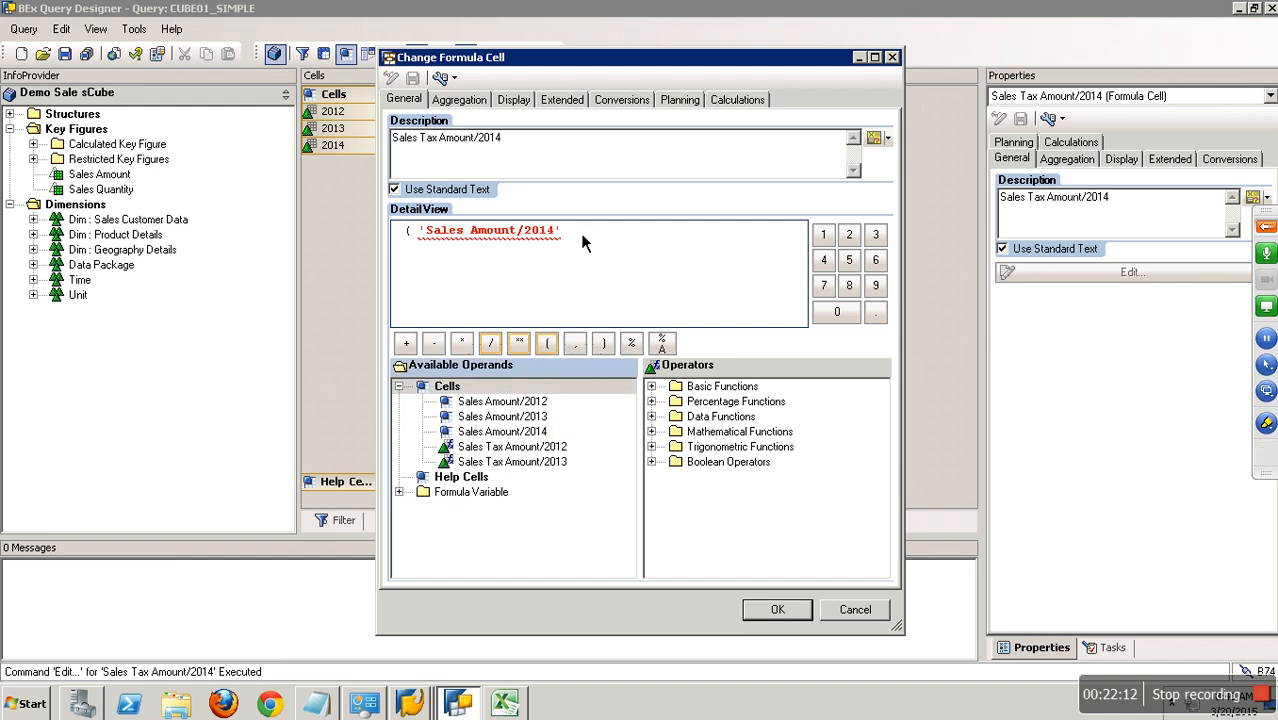
click(615, 314)
click(461, 343)
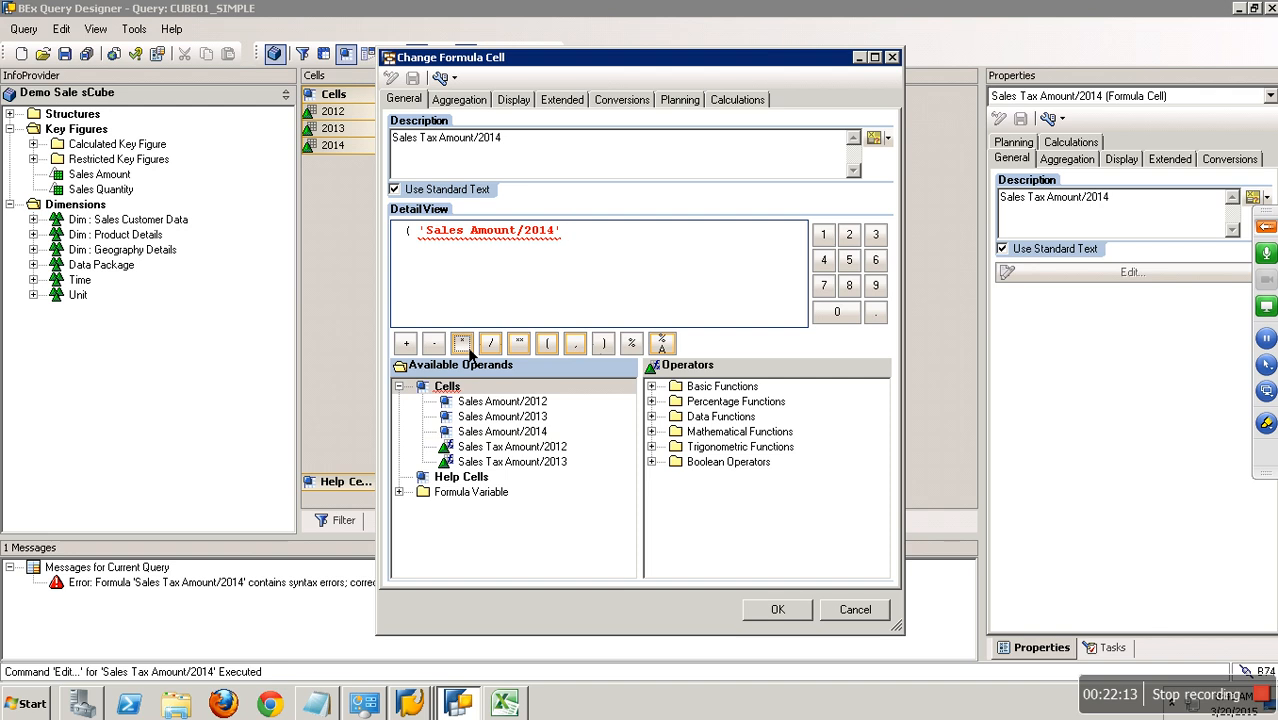
click(826, 238)
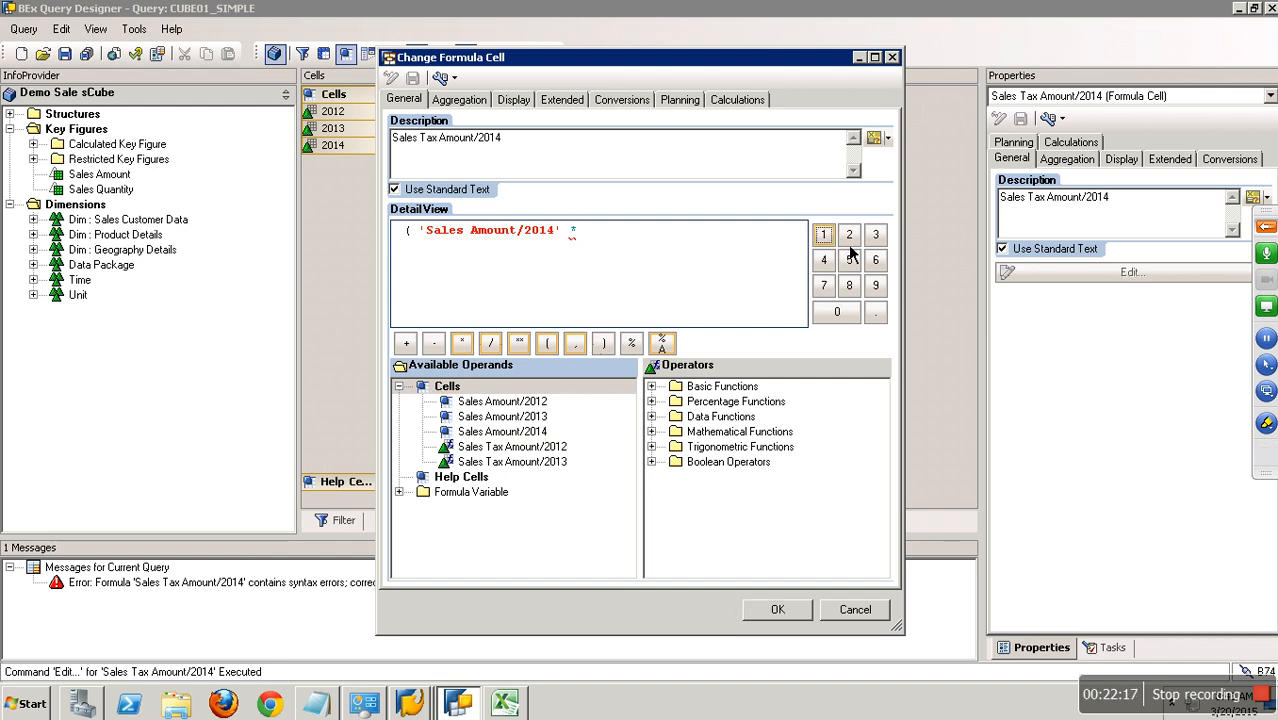
click(849, 240)
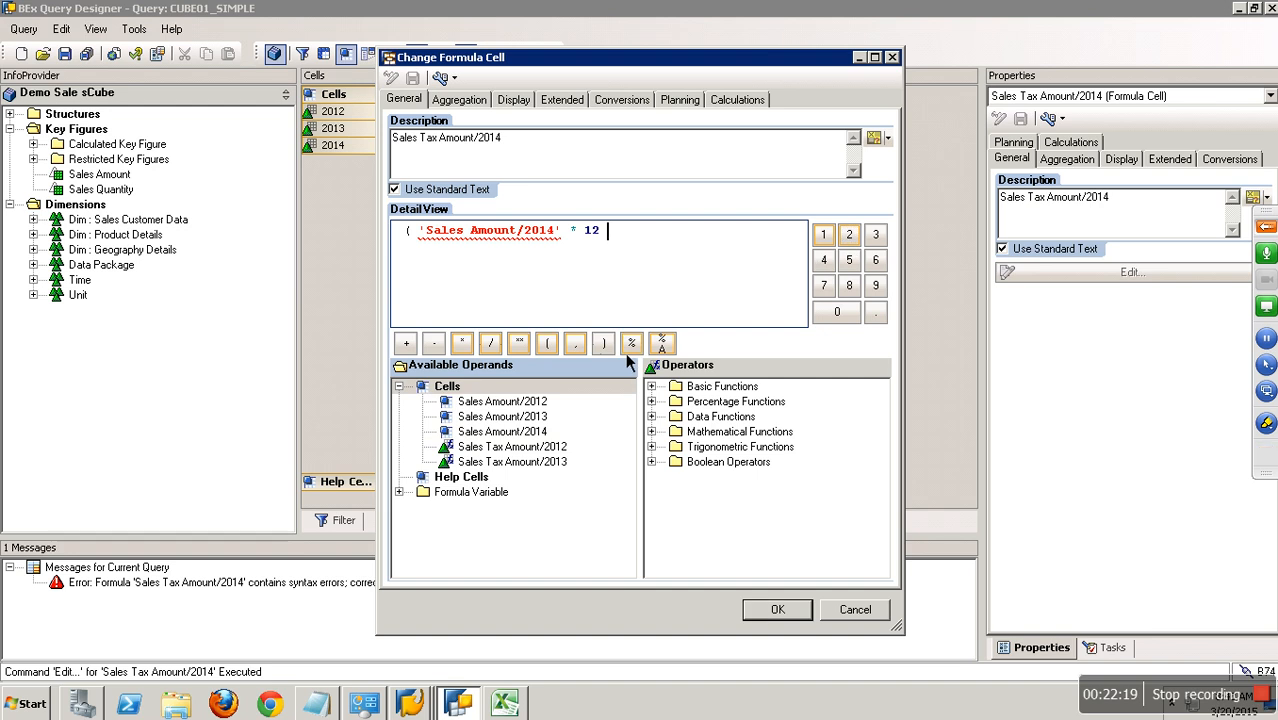
click(603, 349)
- Append a multiplication by 1000 to the parenthesised 2014 expression
click(461, 343)
click(826, 238)
click(837, 311)
click(837, 311)
click(837, 311)
click(798, 612)
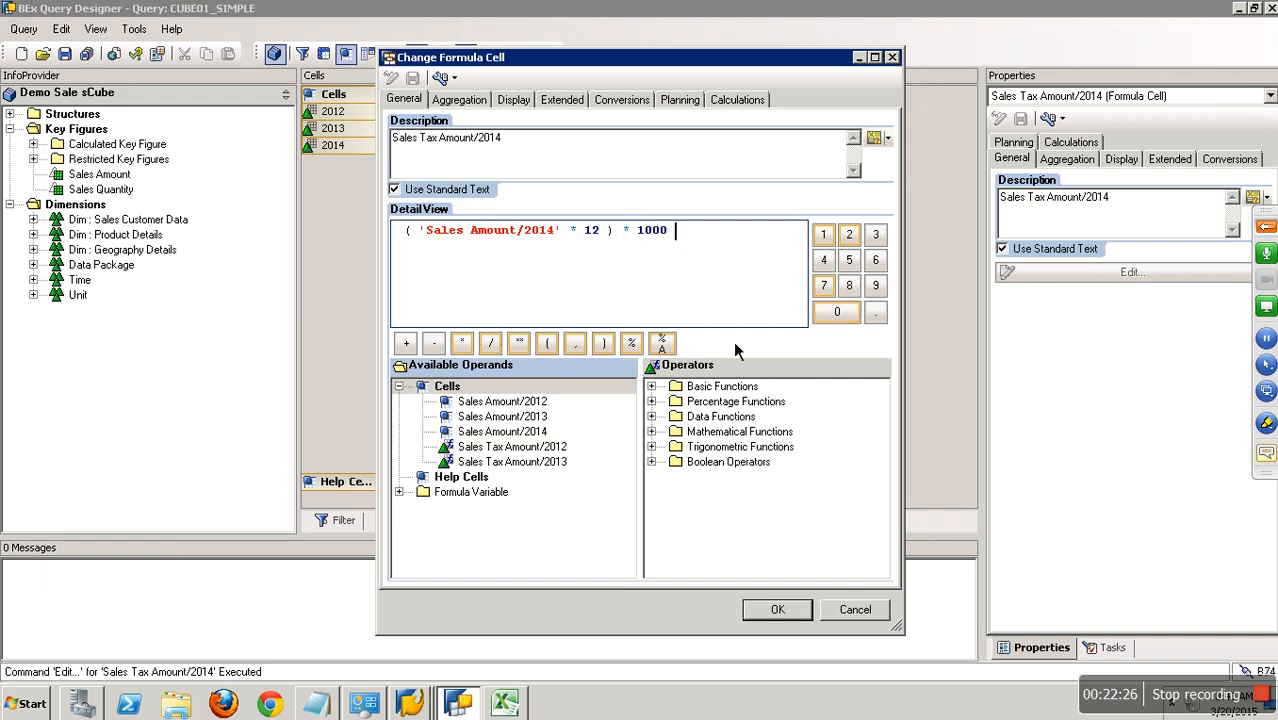
- Correct the end of the 2014 formula to a division by 100 and accept the formula
key(BackSpace)
key(BackSpace)
key(Left)
key(Left)
key(Left)
key(BackSpace)
key(BackSpace)
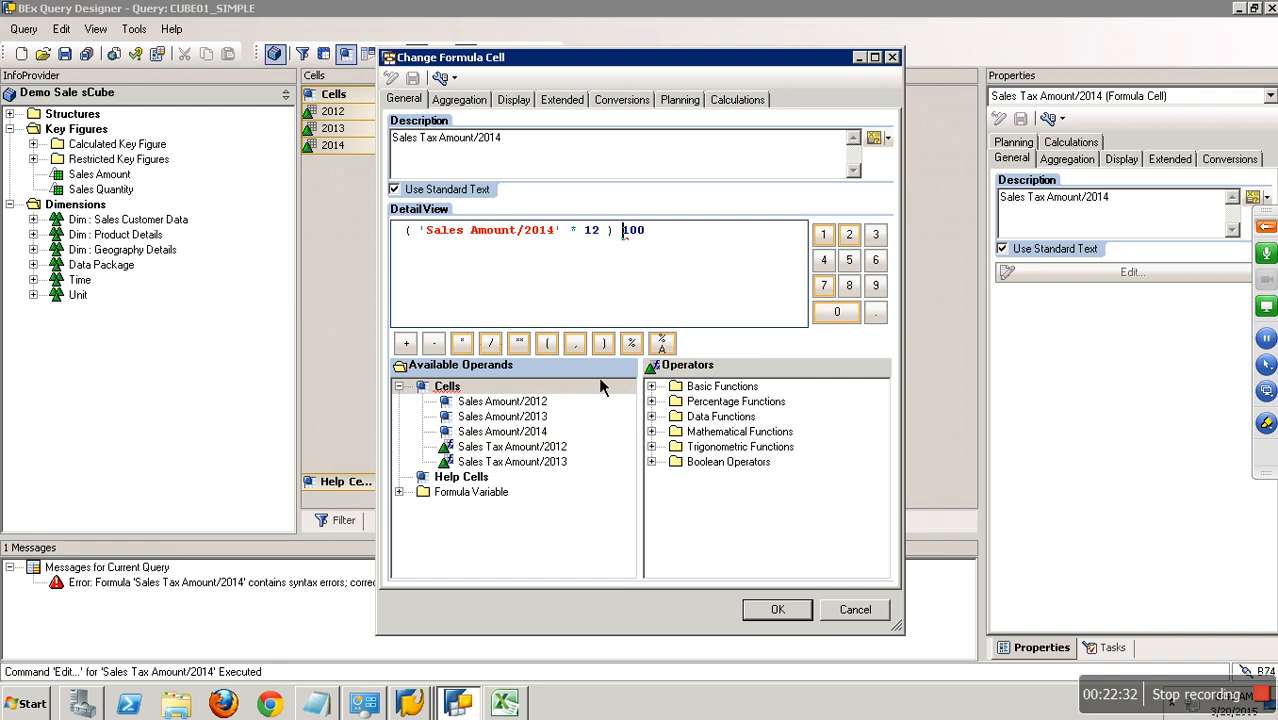
click(490, 342)
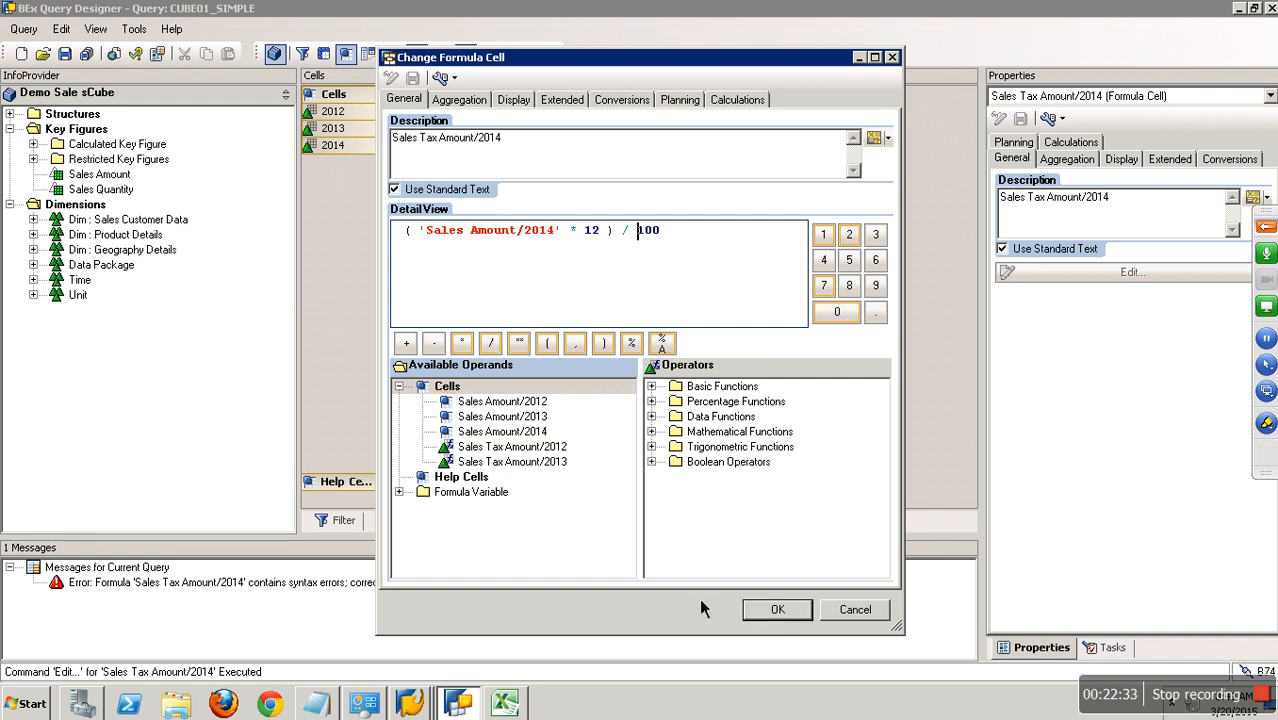
click(772, 609)
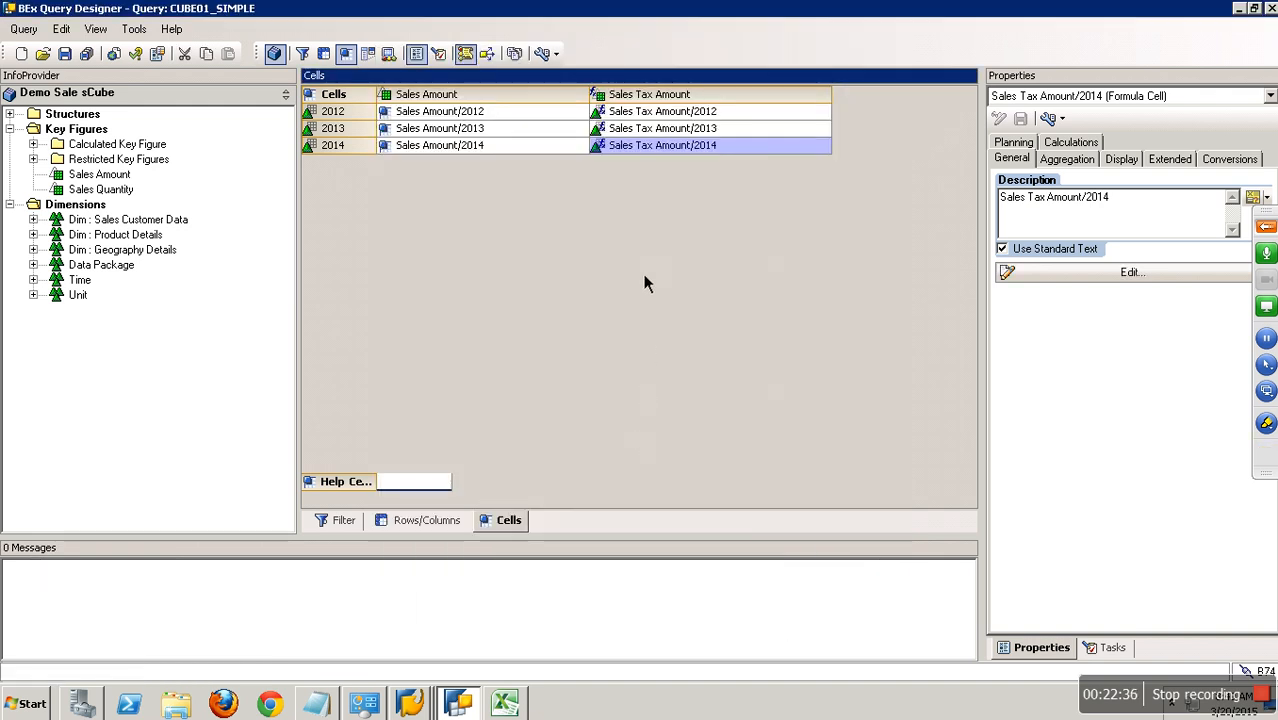
- Save the CUBE01_SIMPLE query, then switch to the SAP GUI window and run the query again
click(64, 54)
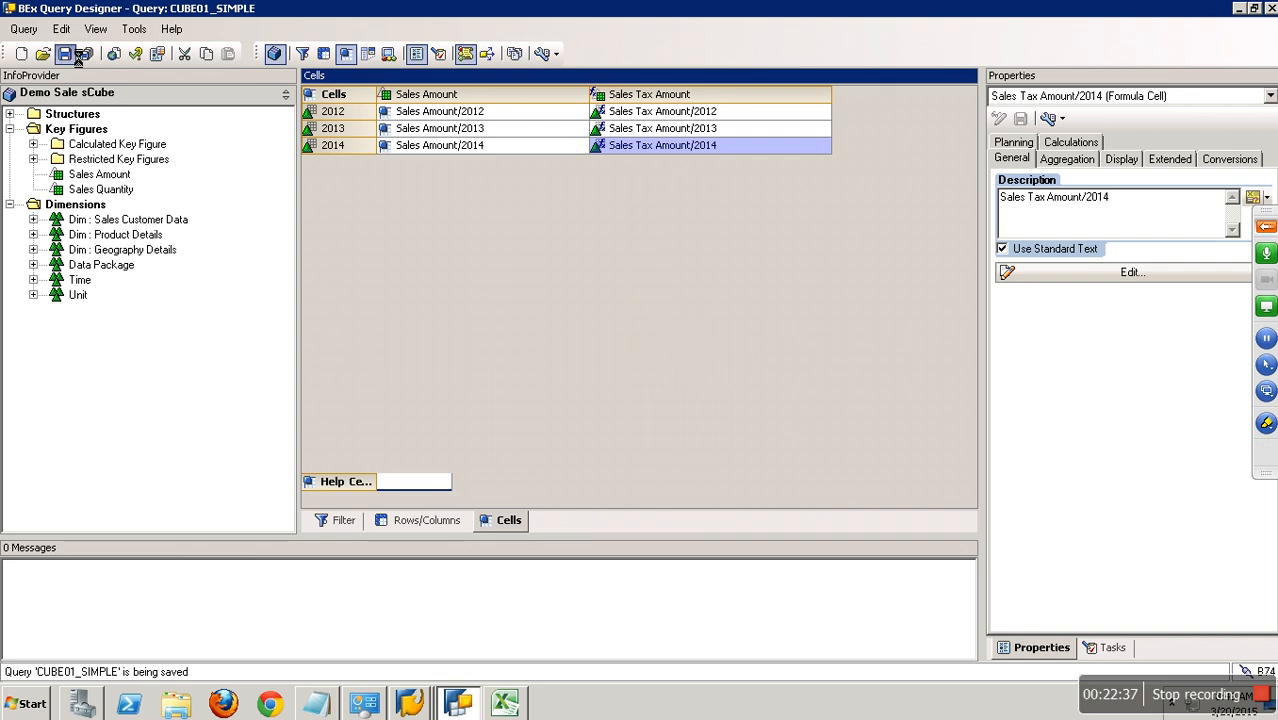
click(412, 703)
click(390, 663)
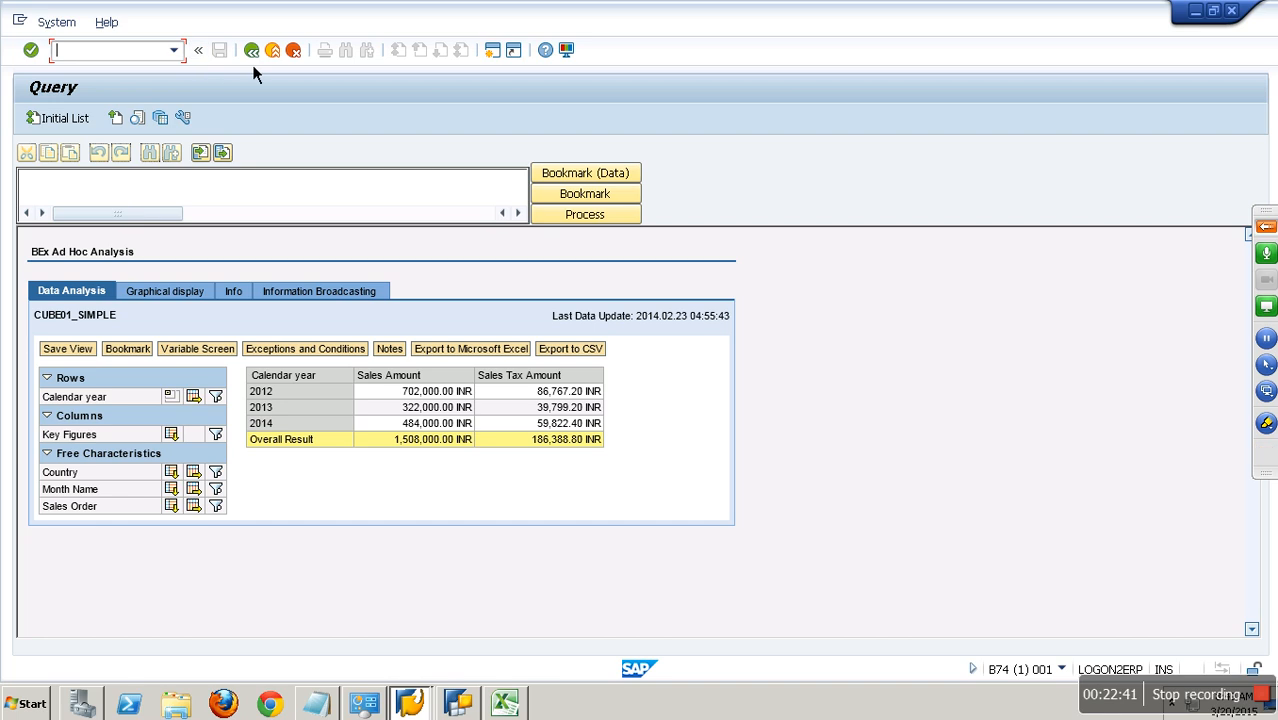
click(251, 50)
click(54, 125)
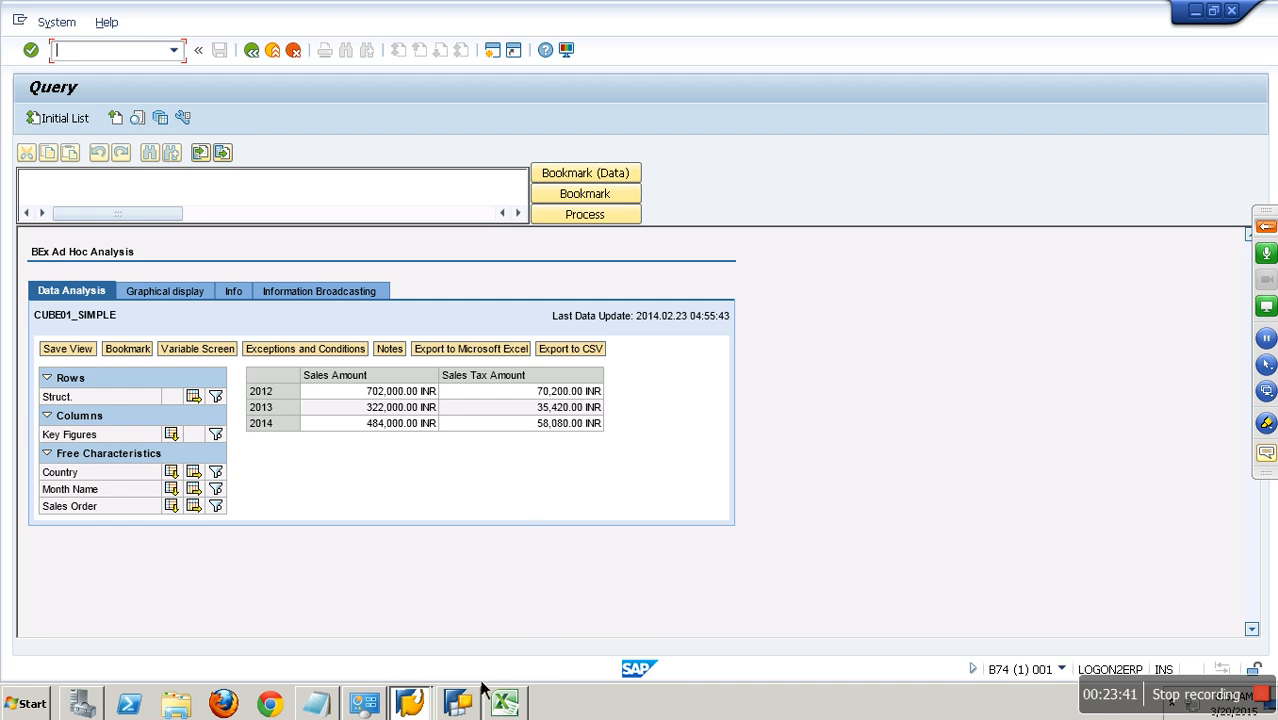
- Switch to Notepad and add the topic "- Char Properties" below Cell Definetion, leaving a blank line between them
click(329, 707)
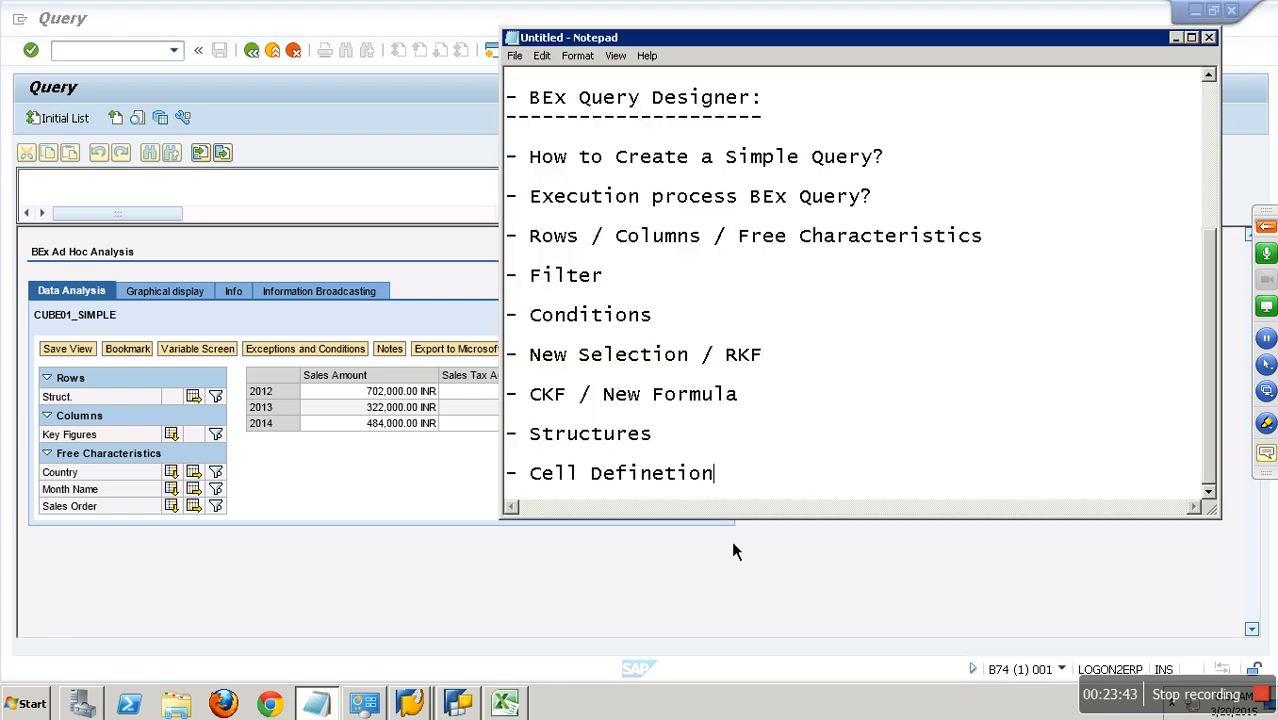
key(Return)
key(Return)
text(- )
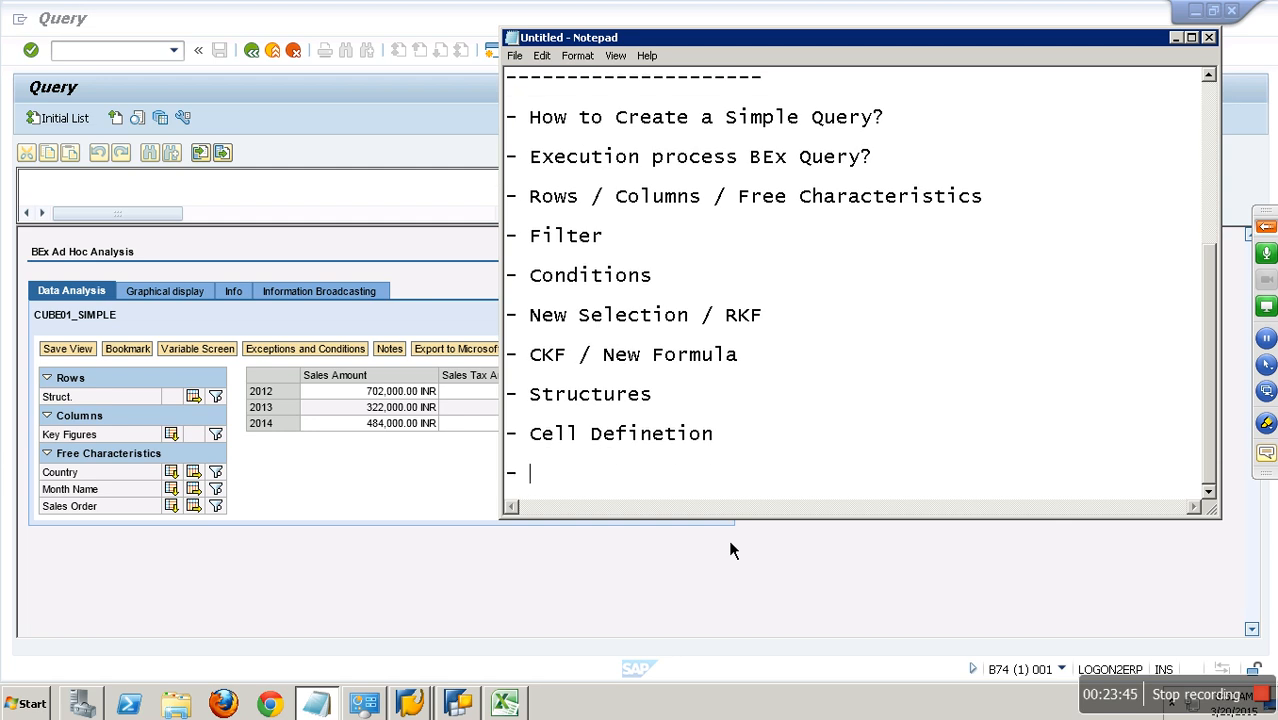
text(Char Properties)
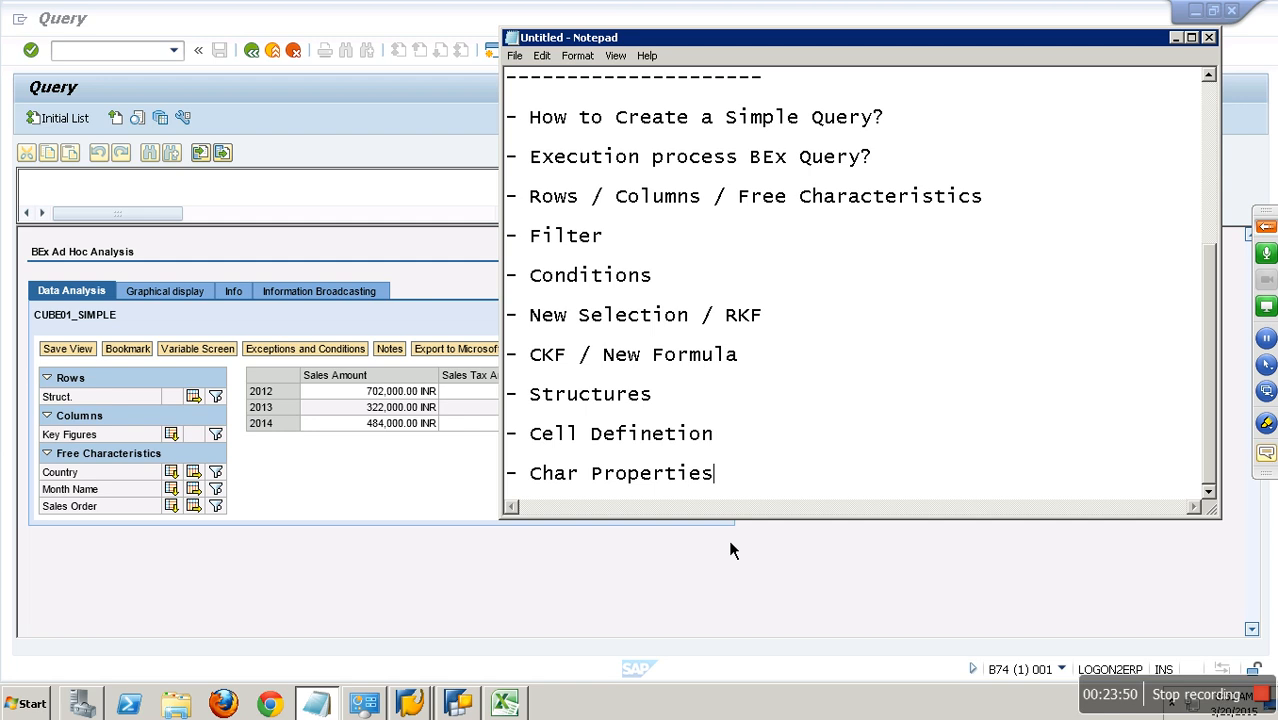
click(717, 589)
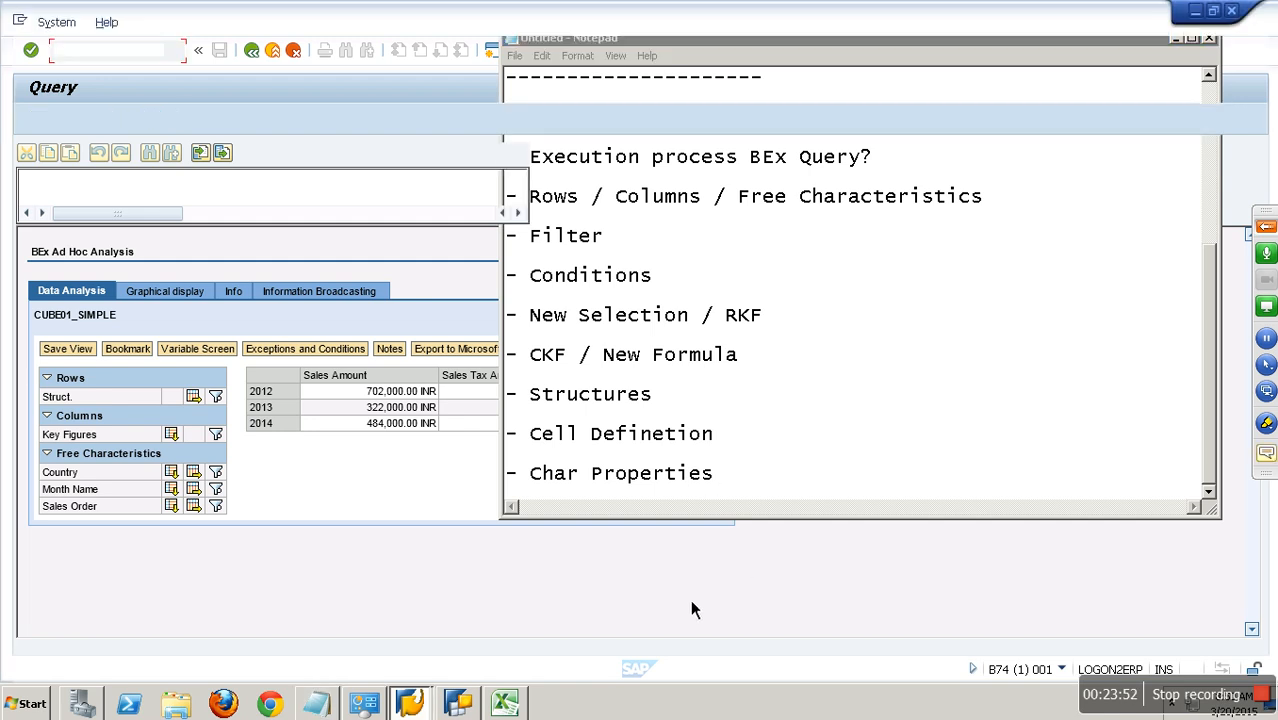
- Switch to BEx Query Designer and remove the structure with 2012, 2013 and 2014 from the rows of the query
click(470, 696)
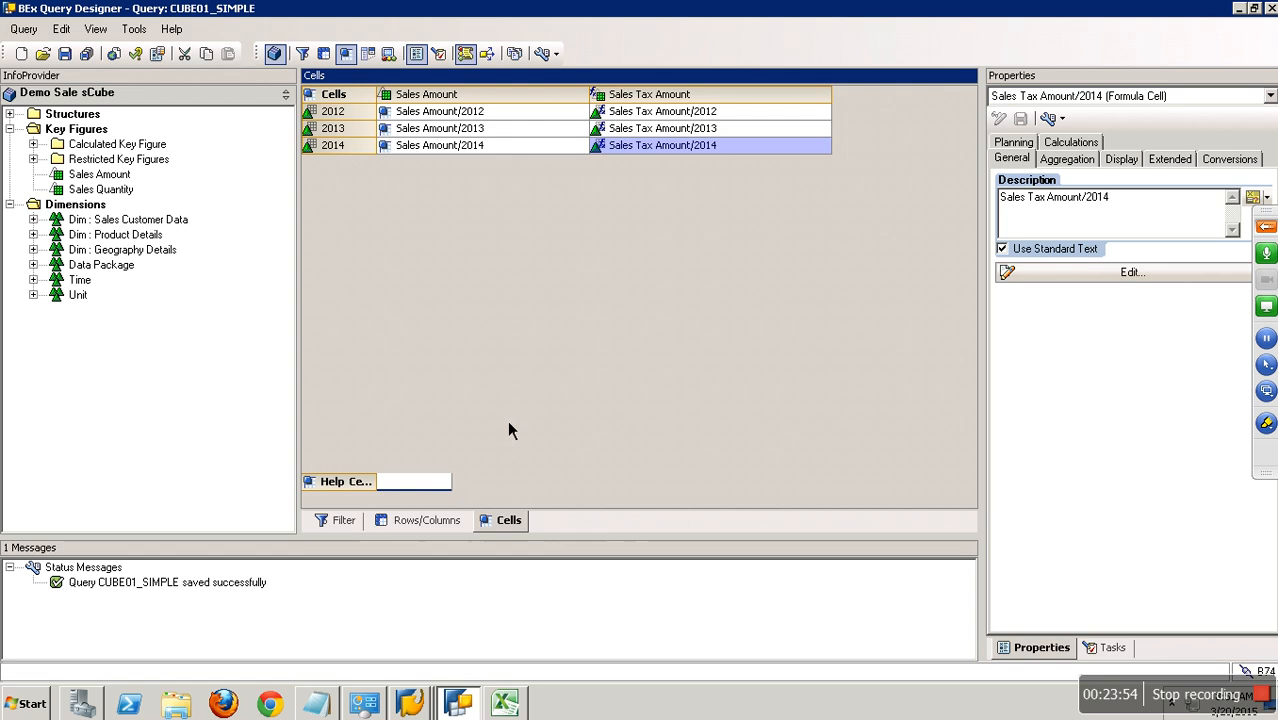
click(430, 520)
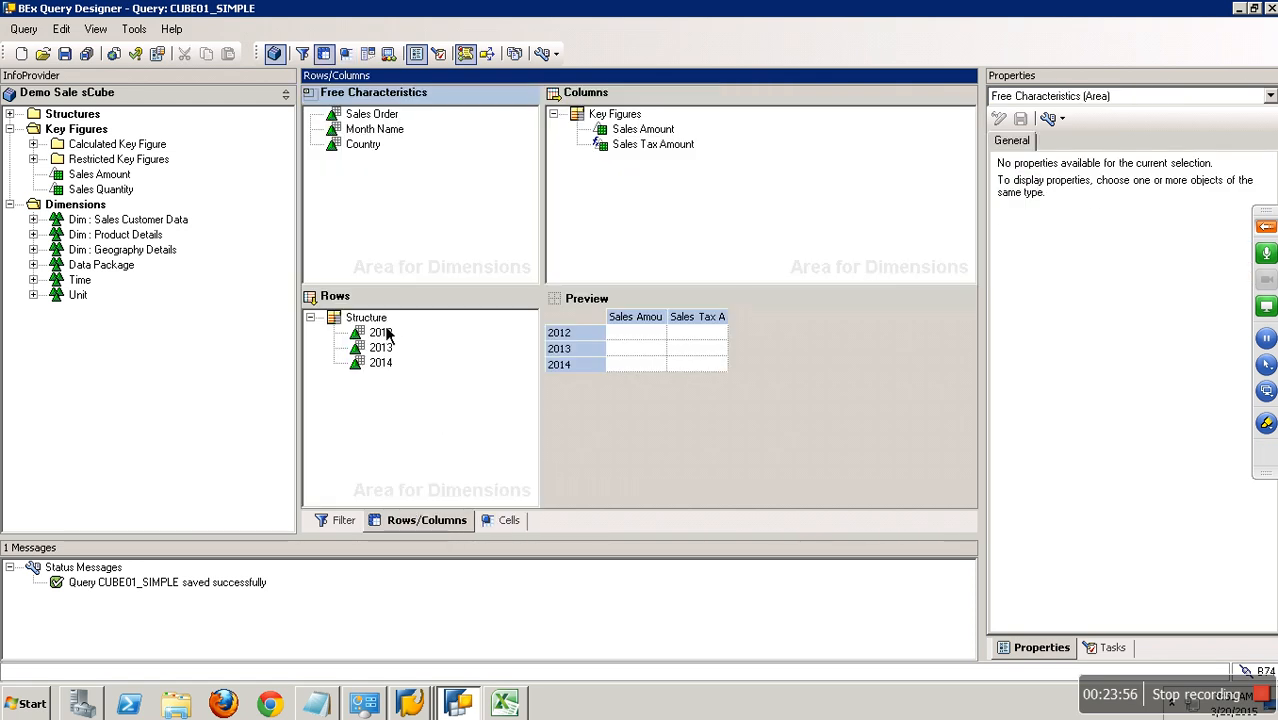
click(355, 318)
drag(340, 340, 220, 355)
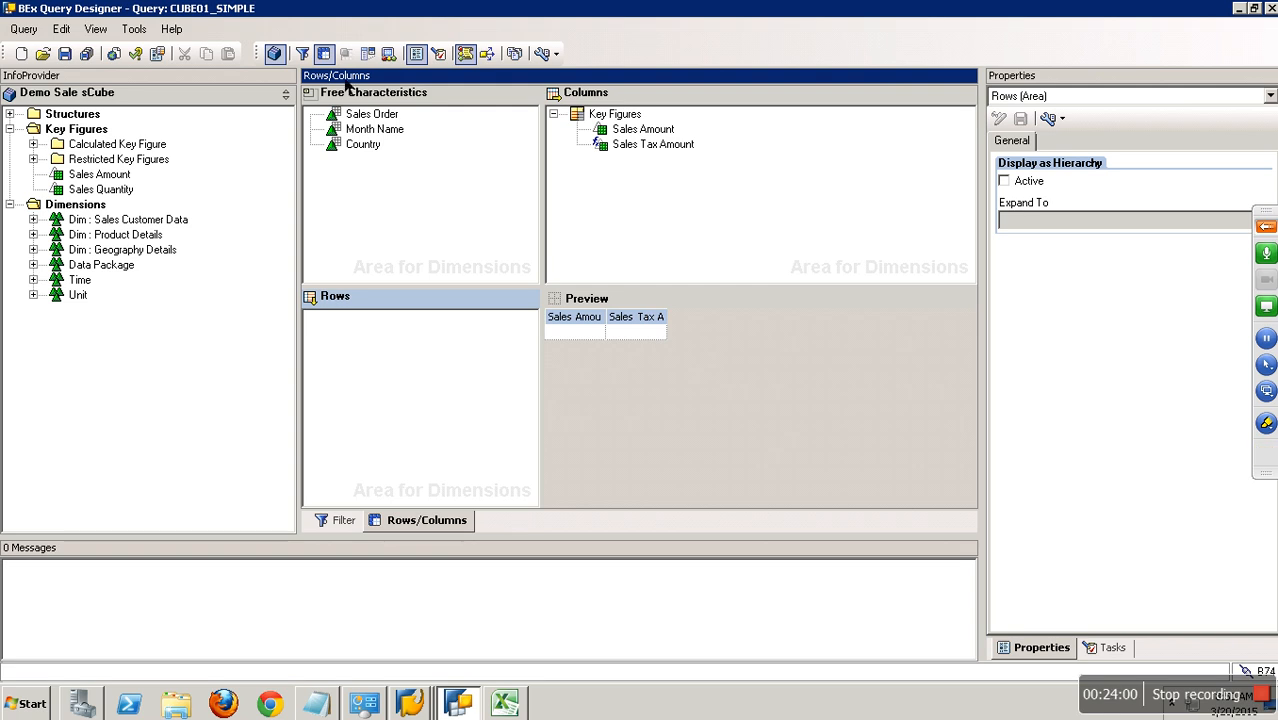
- Remove Sales Tax Amount from the columns and move Country from the free characteristics to the rows
click(645, 145)
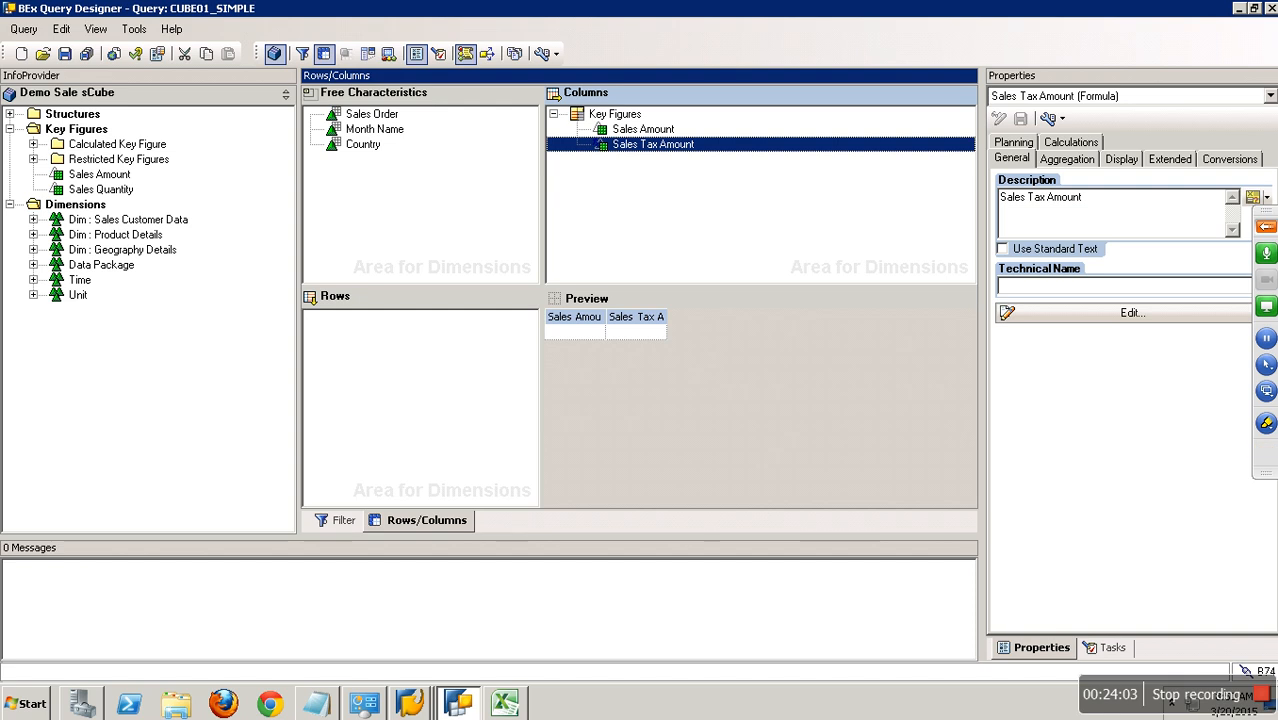
key(Delete)
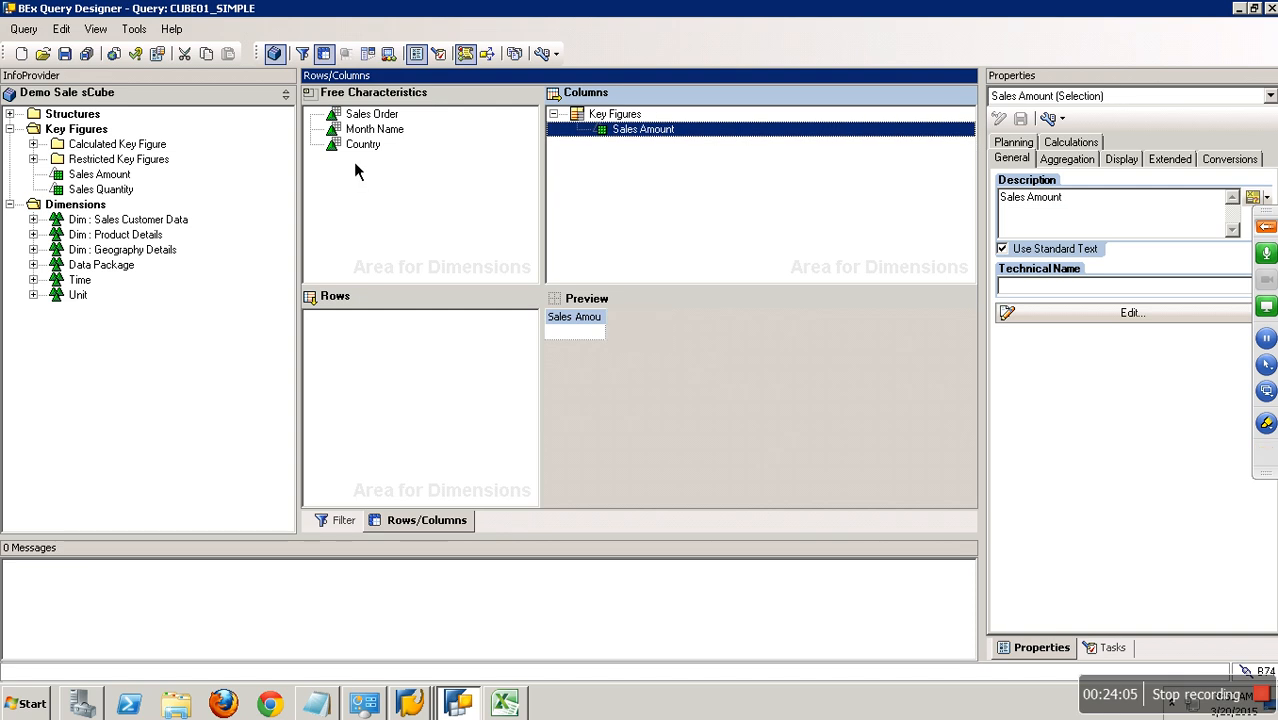
drag(369, 151, 368, 351)
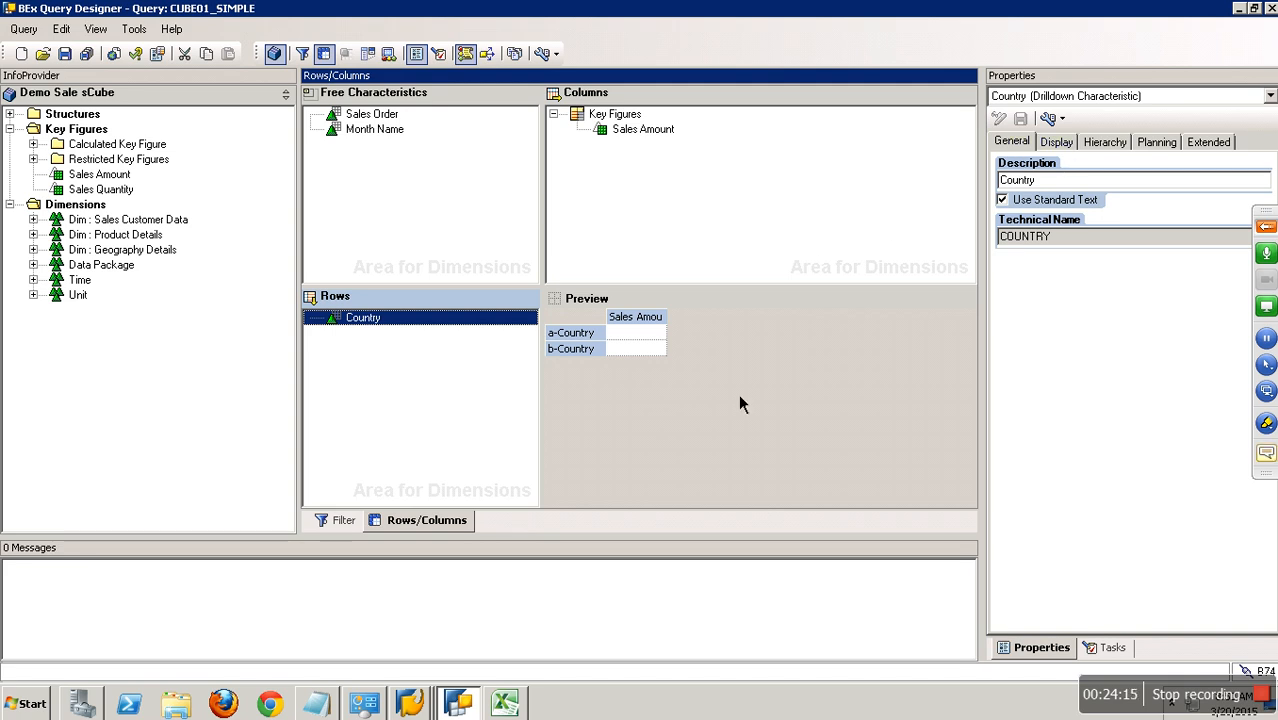
- Switch to the SAP GUI query window and open the Data Warehousing Workbench with /nrsa1
click(422, 706)
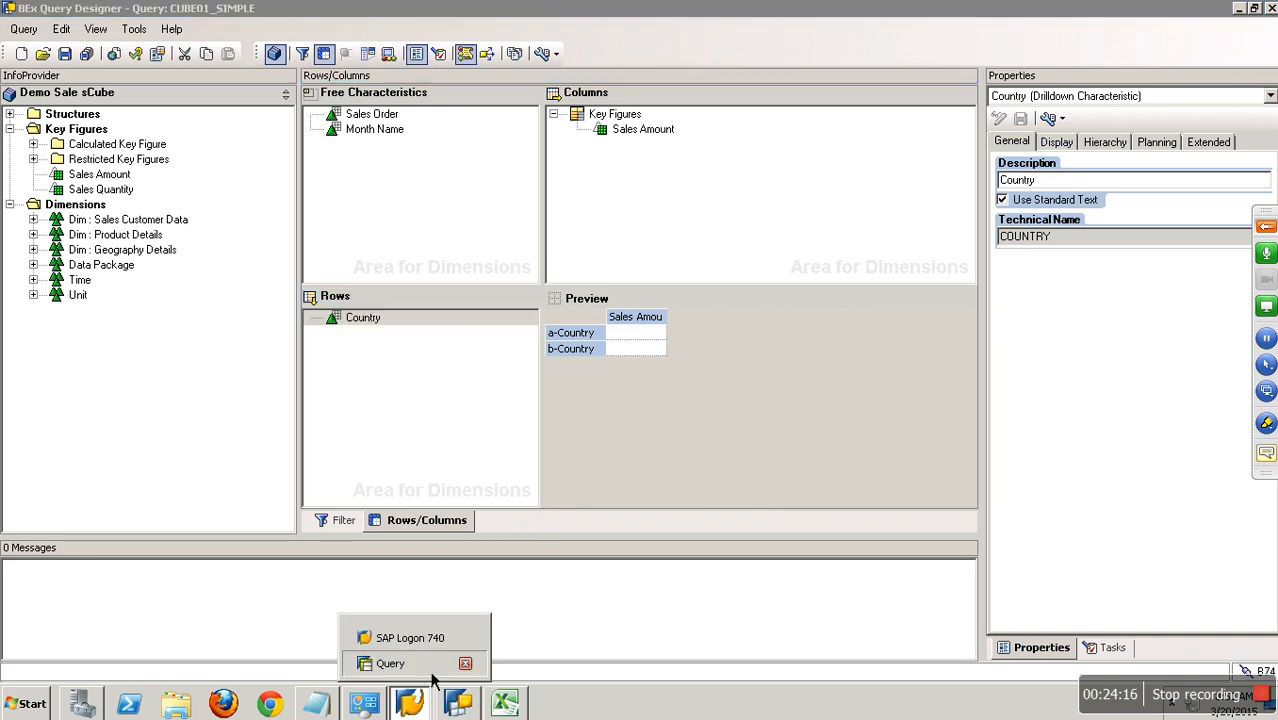
click(428, 660)
text(/nrsa1)
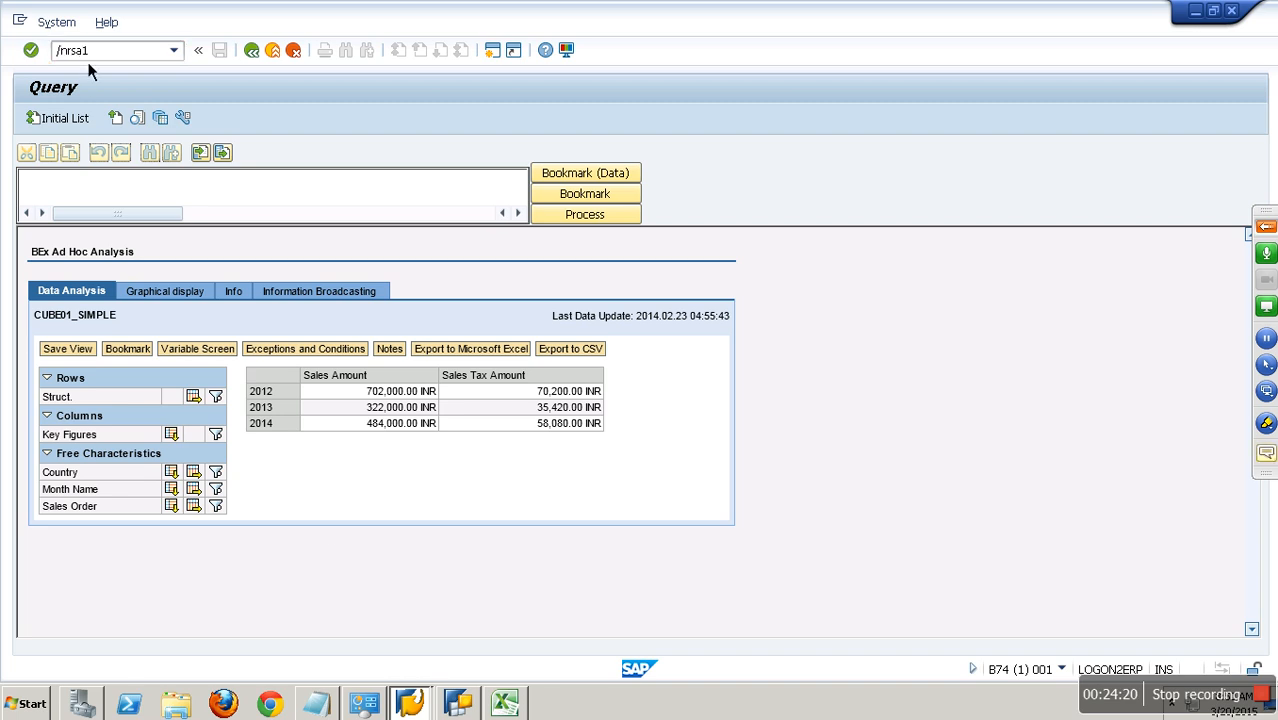
key(Return)
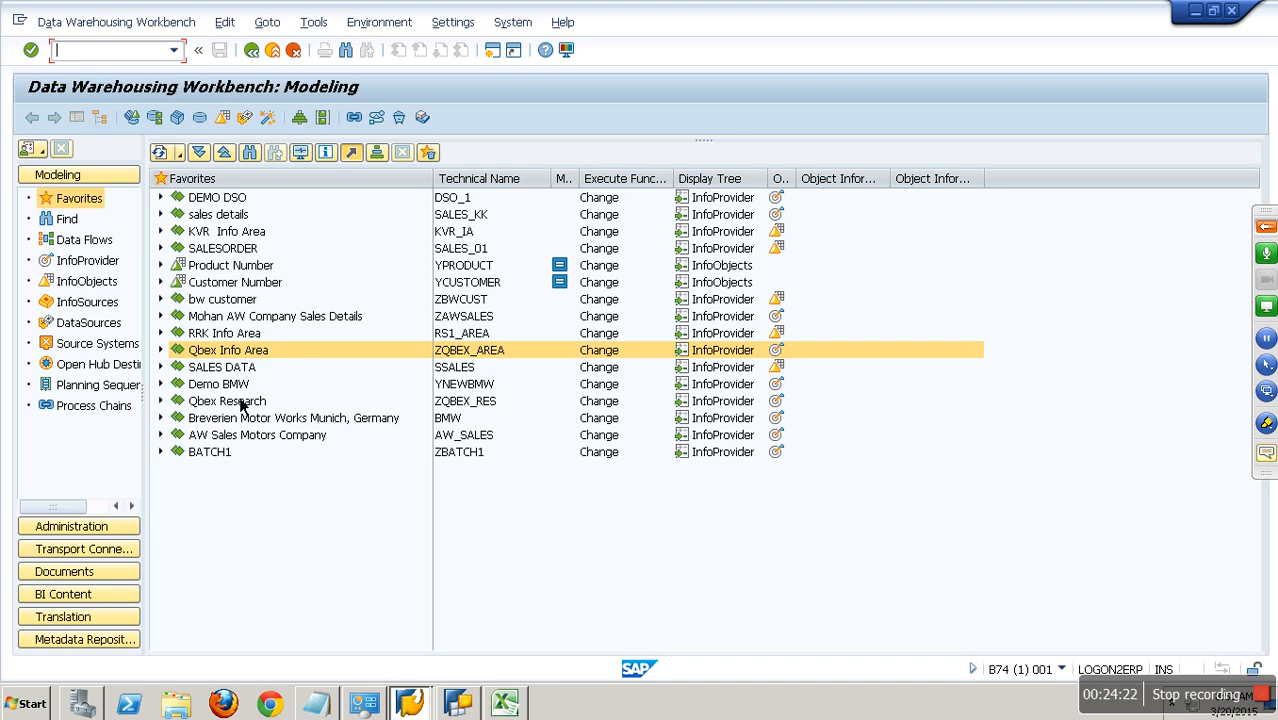
- Expand Qbex Info Area, check the load requests of the AWSALES cube in its management view, and return to the modeling tree
click(162, 350)
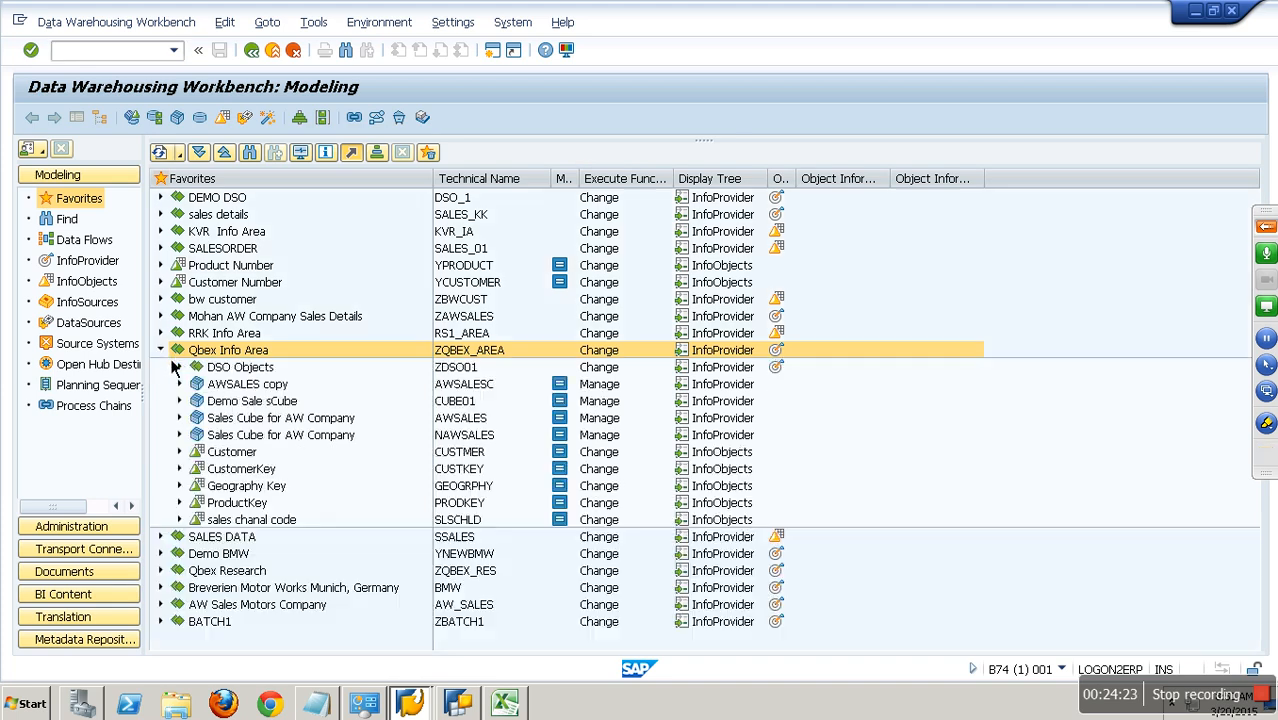
right_click(258, 425)
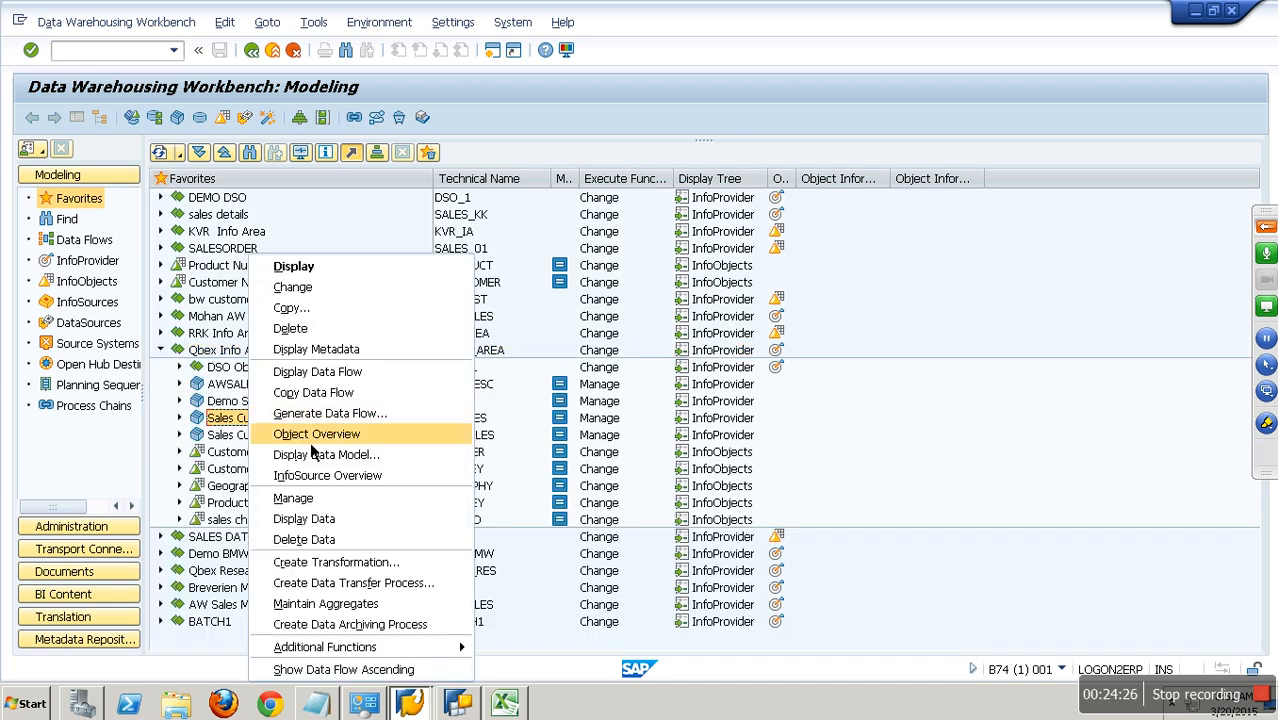
click(316, 500)
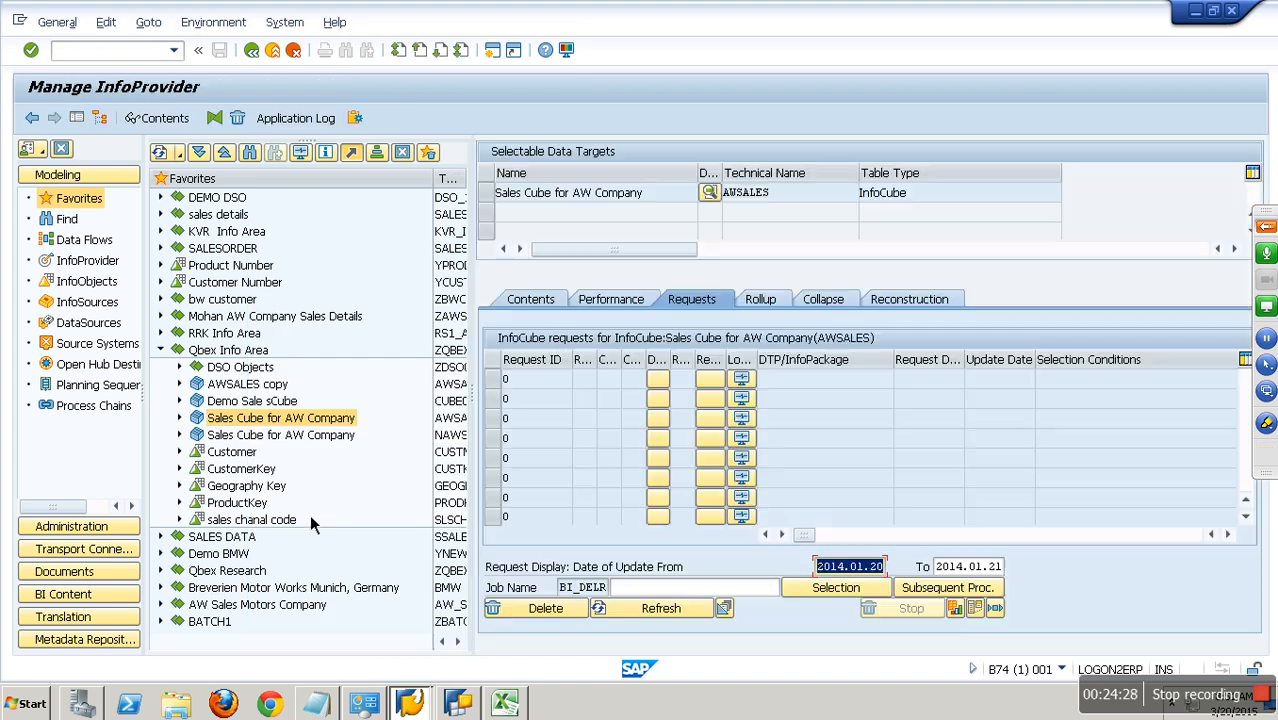
click(273, 51)
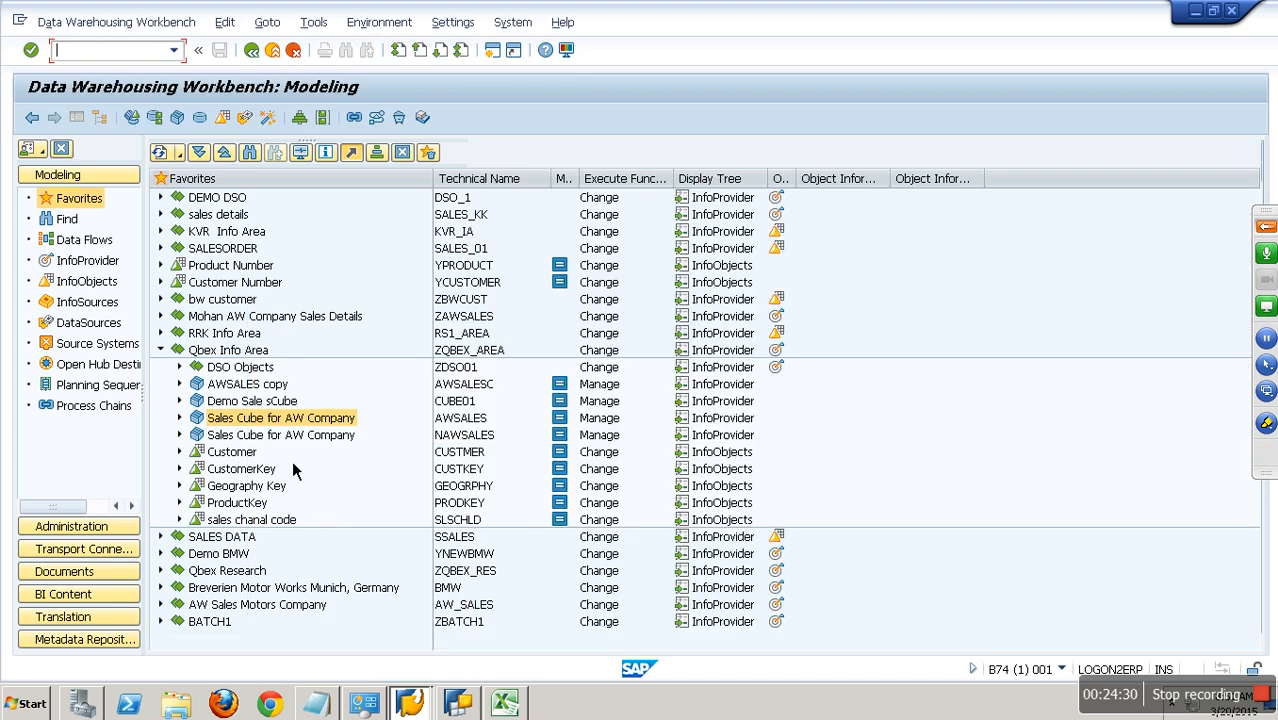
- Check the transferred and added records of the NAWSALES cube's requests in its management view and copy the cube's technical name
right_click(305, 440)
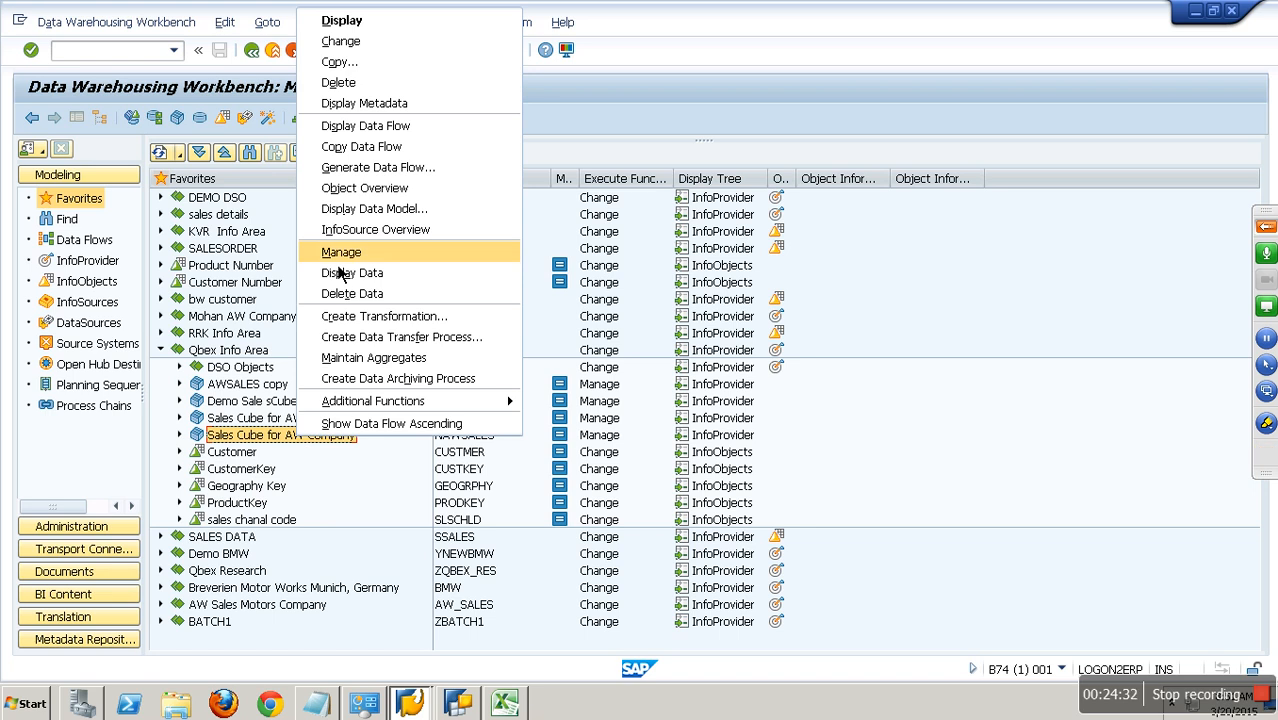
click(338, 270)
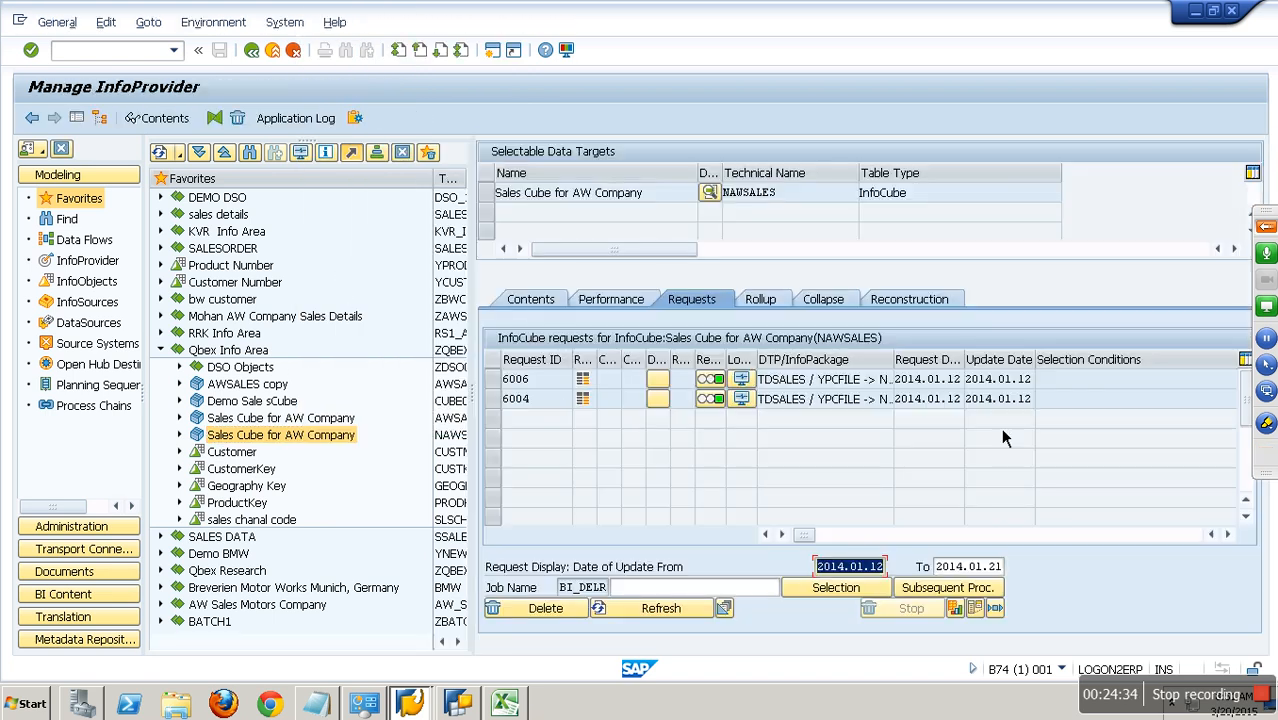
click(1231, 538)
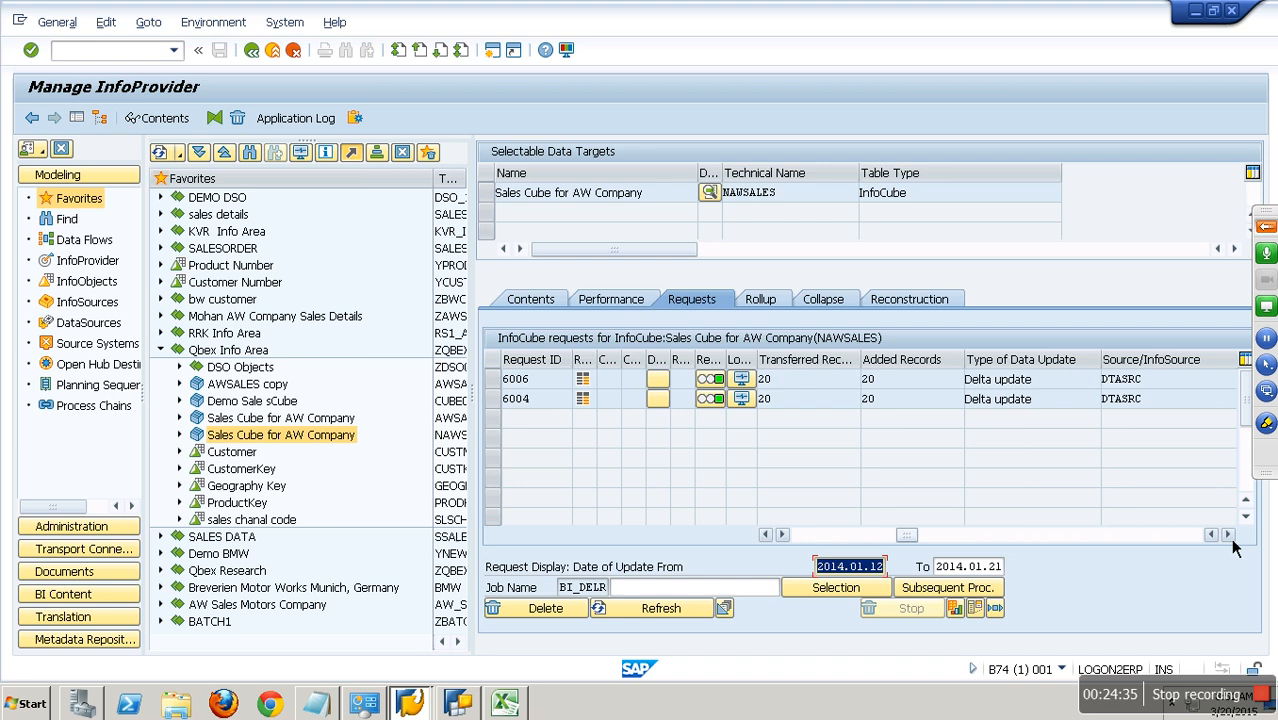
click(808, 198)
drag(808, 203, 695, 204)
key(ctrl+c)
click(720, 301)
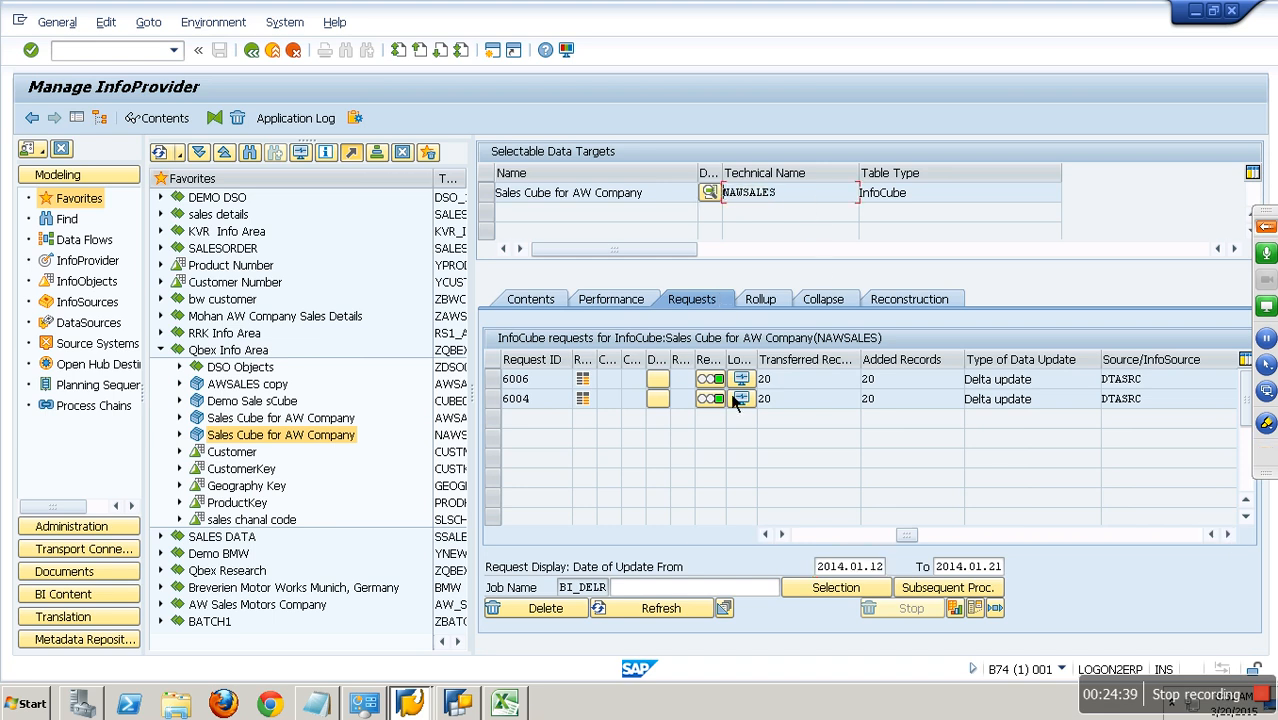
- Switch to BEx Query Designer and create a new query on the InfoProvider found as NAWSALES, discarding the unsaved changes to CUBE01_SIMPLE
click(462, 705)
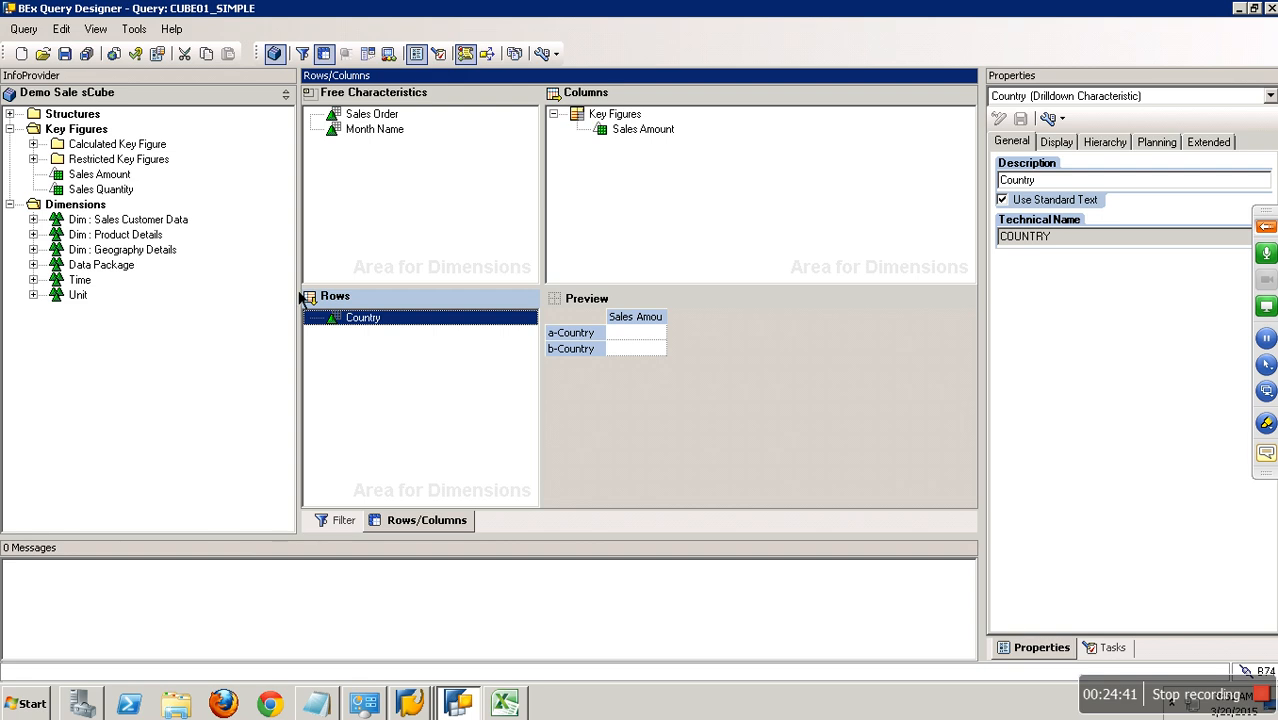
click(21, 53)
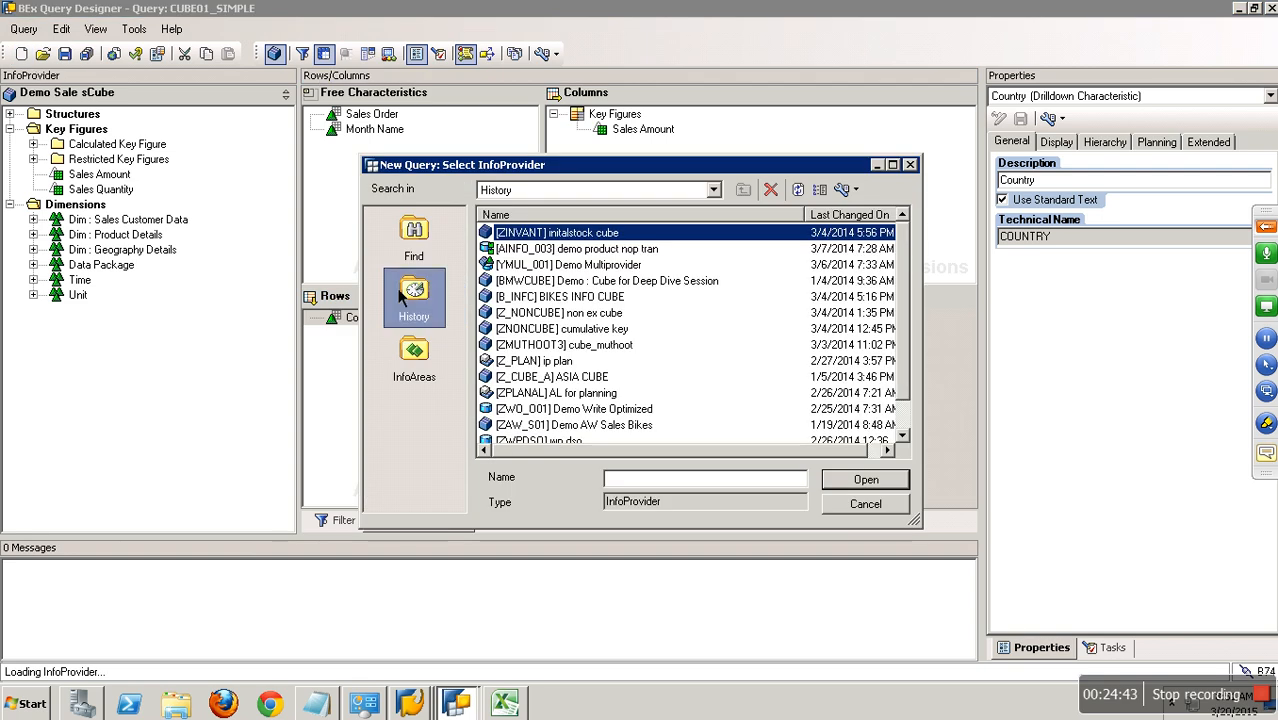
click(429, 246)
key(ctrl+v)
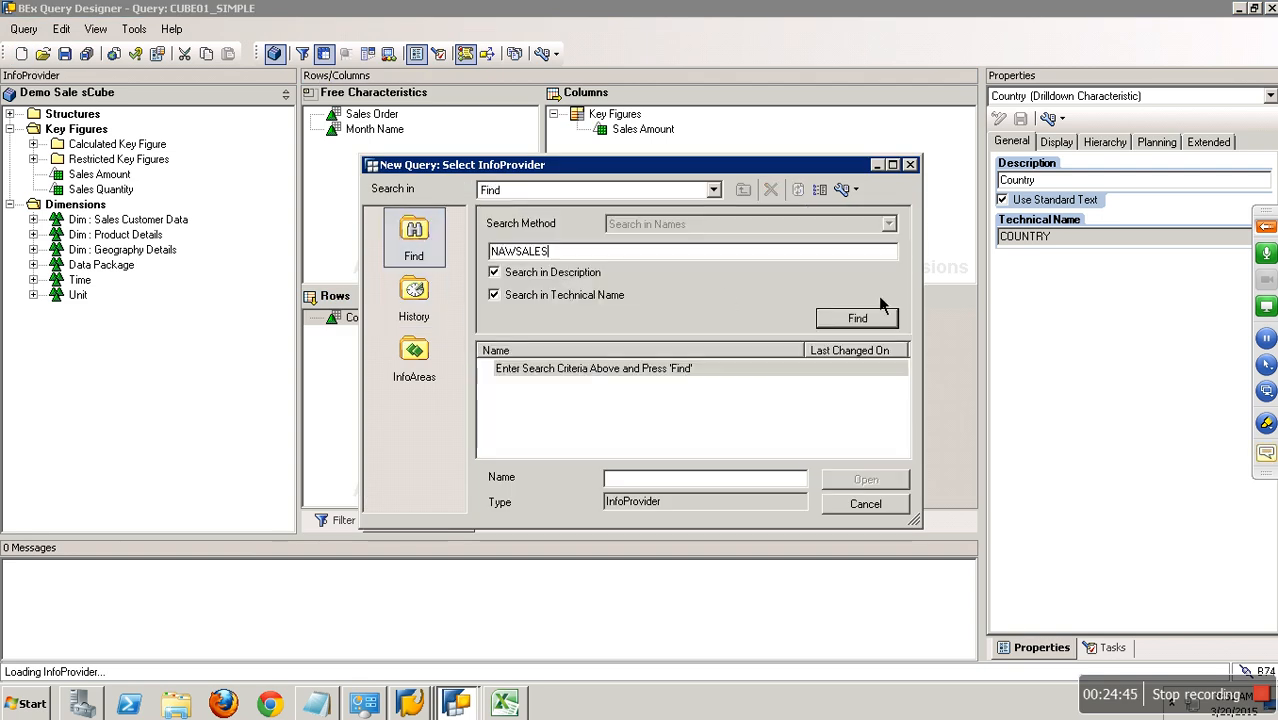
click(864, 326)
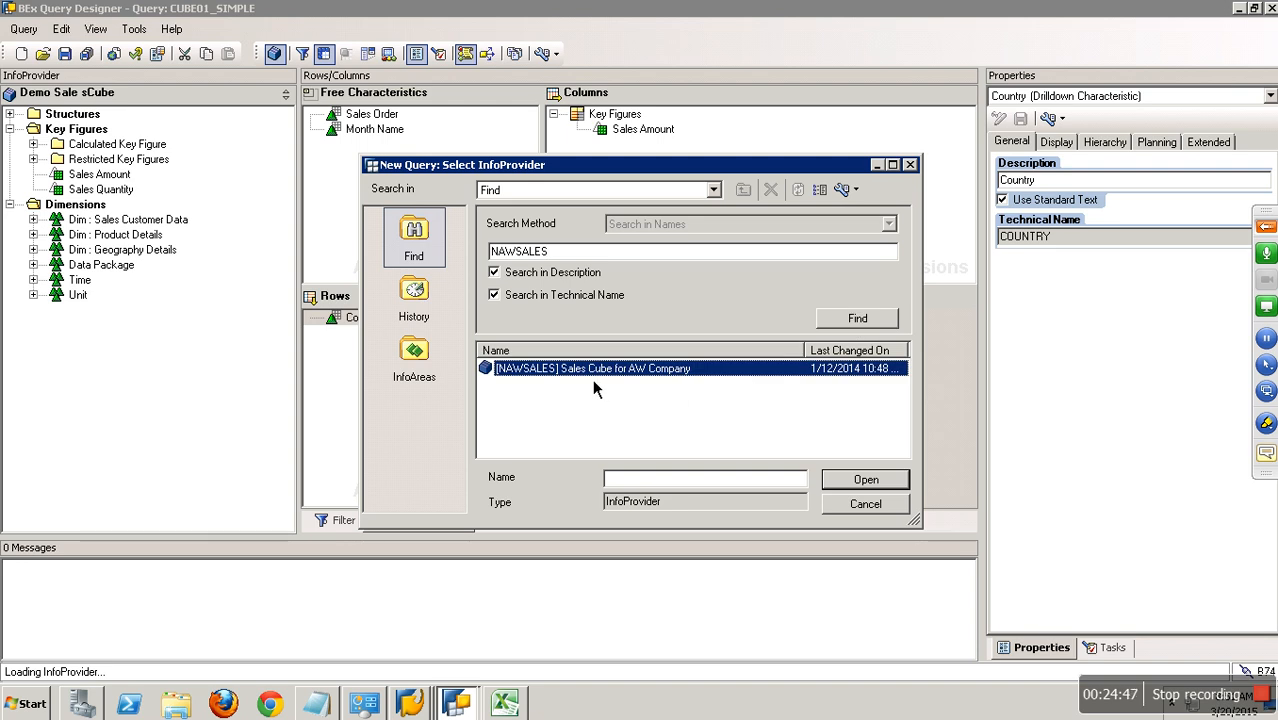
double_click(592, 376)
click(639, 379)
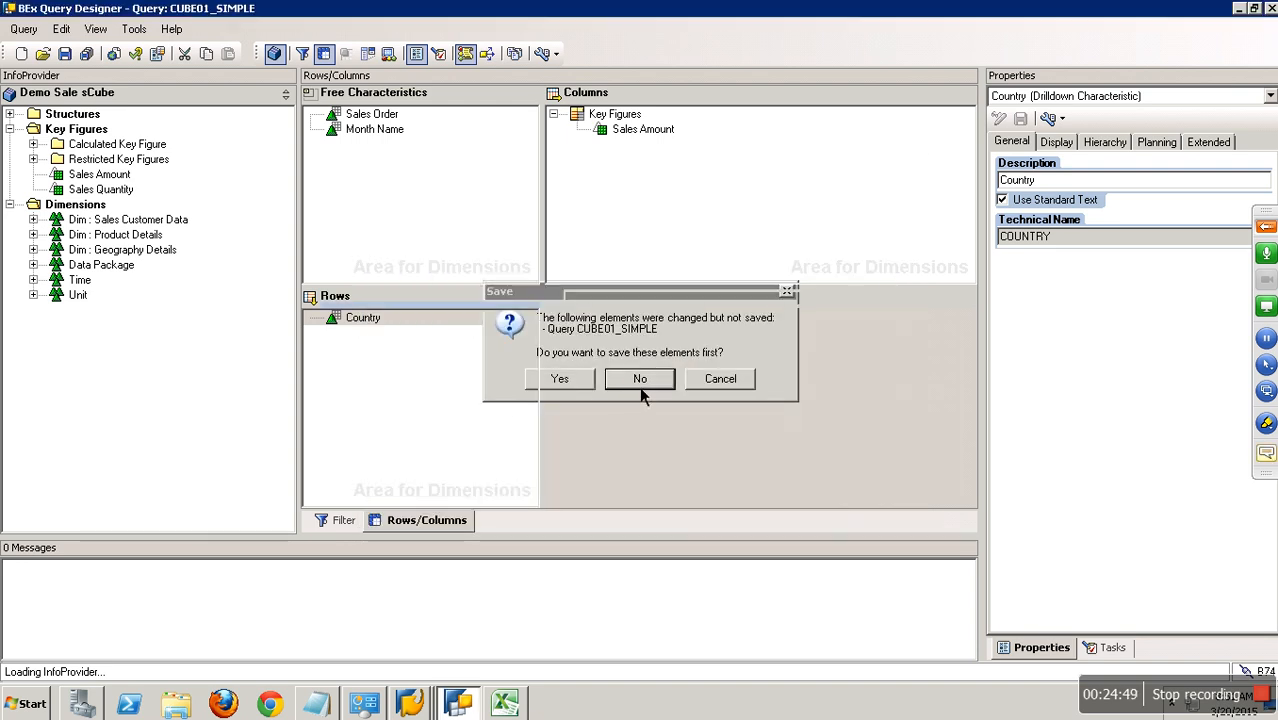